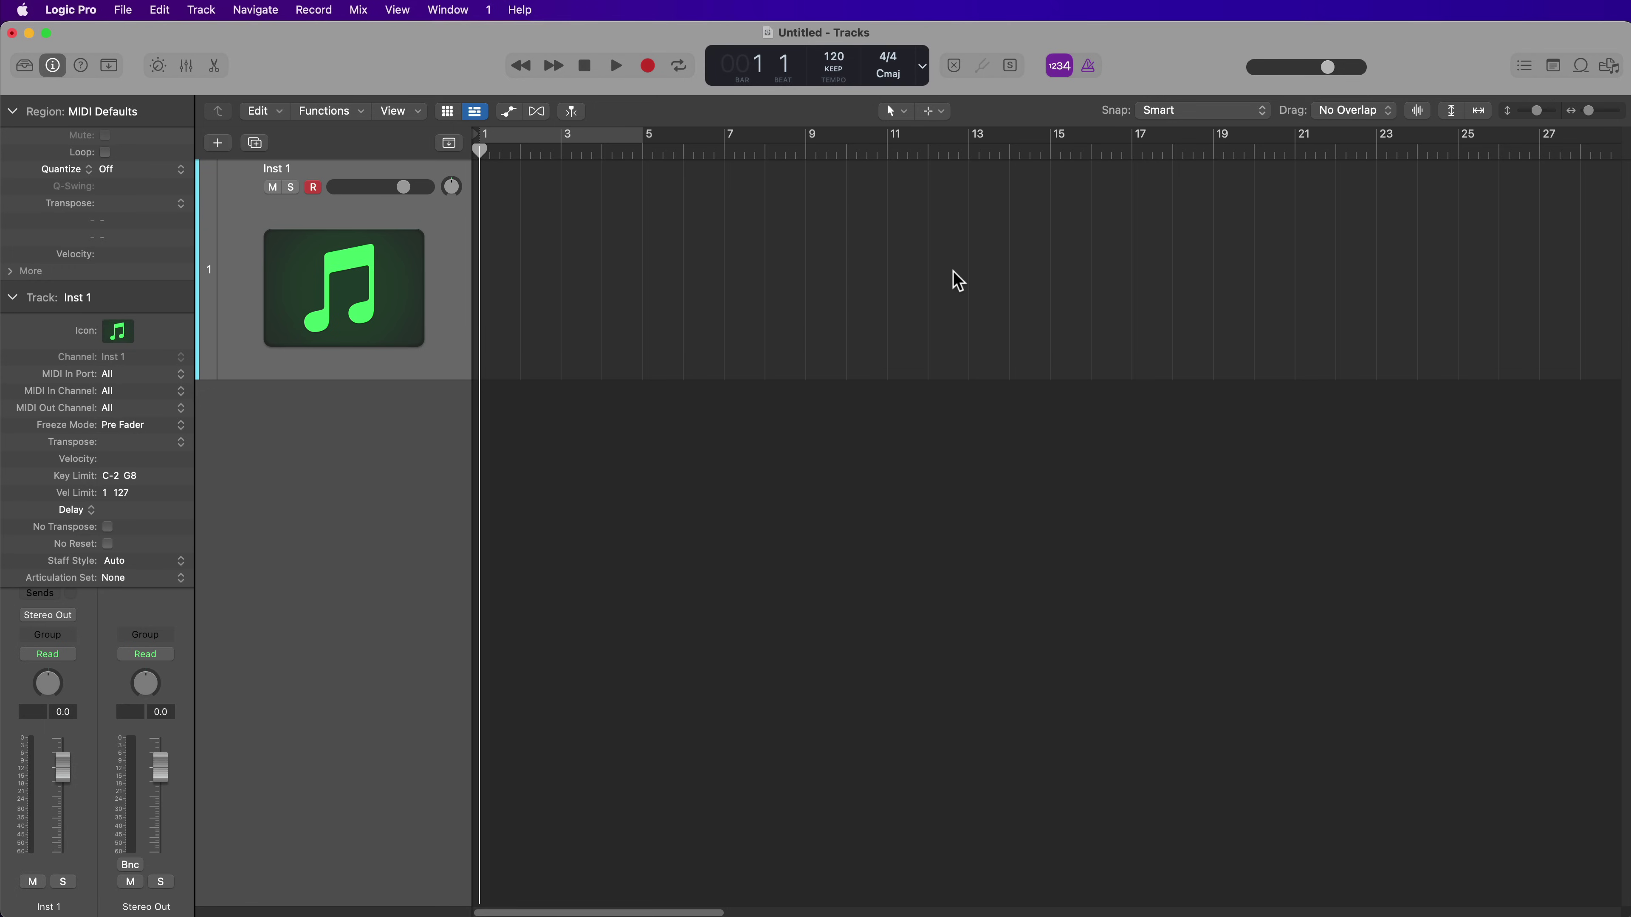
Toggle between grid and tracks views, ending with the Live Loops grid beside the Inst 1 timeline.
{"action": "left_click", "coordinate": [431, 103]}
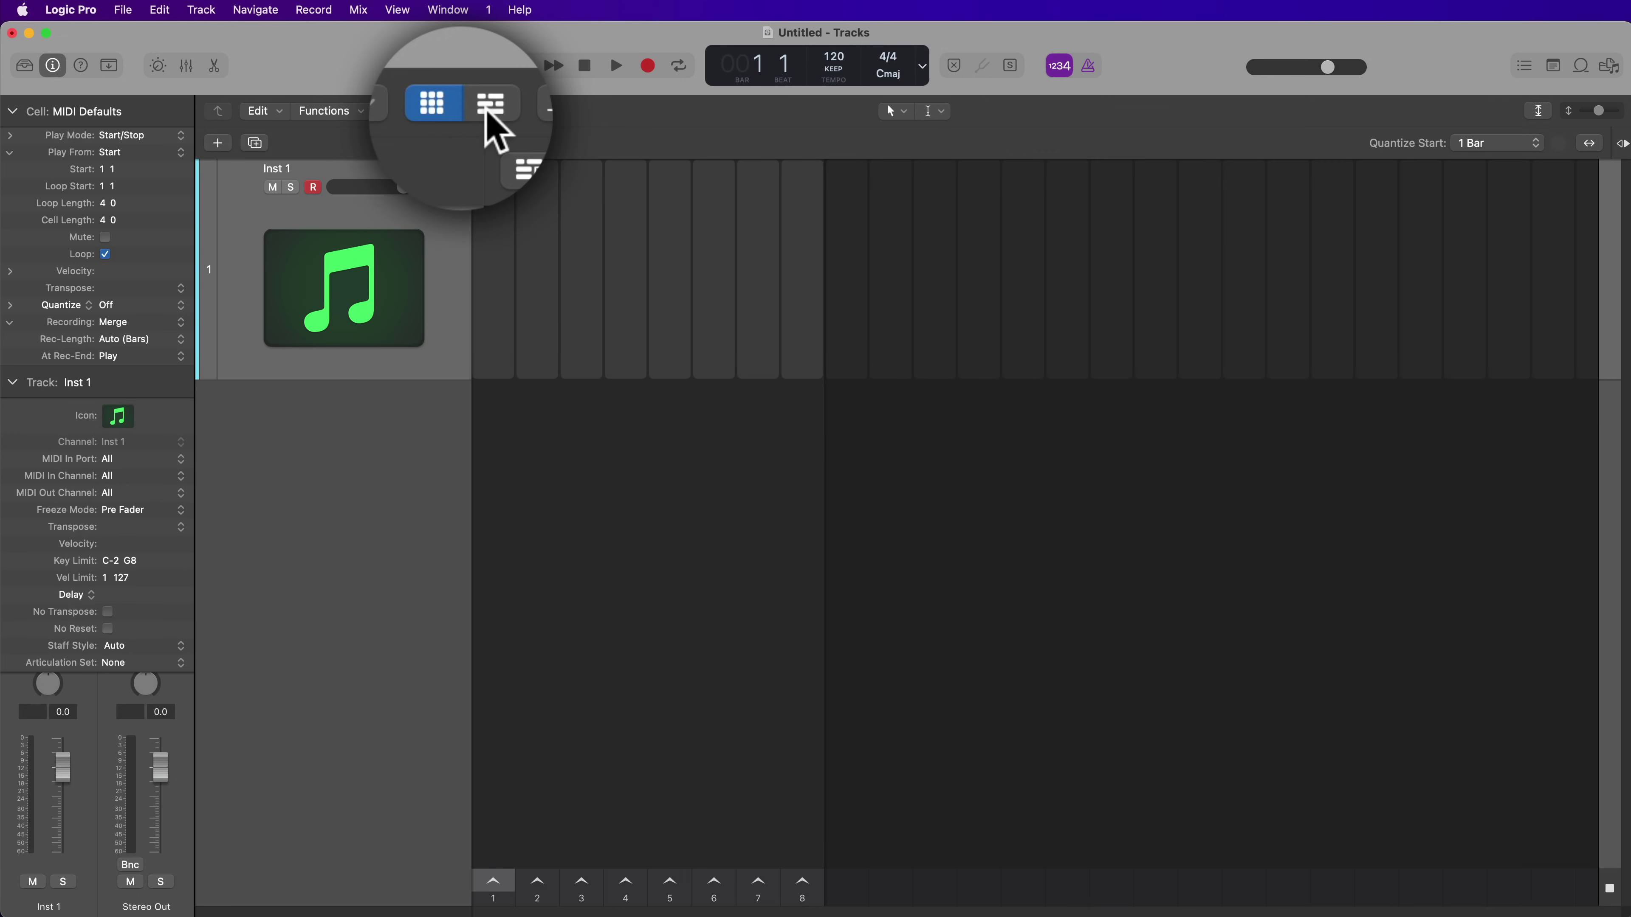
{"action": "left_click", "coordinate": [431, 105]}
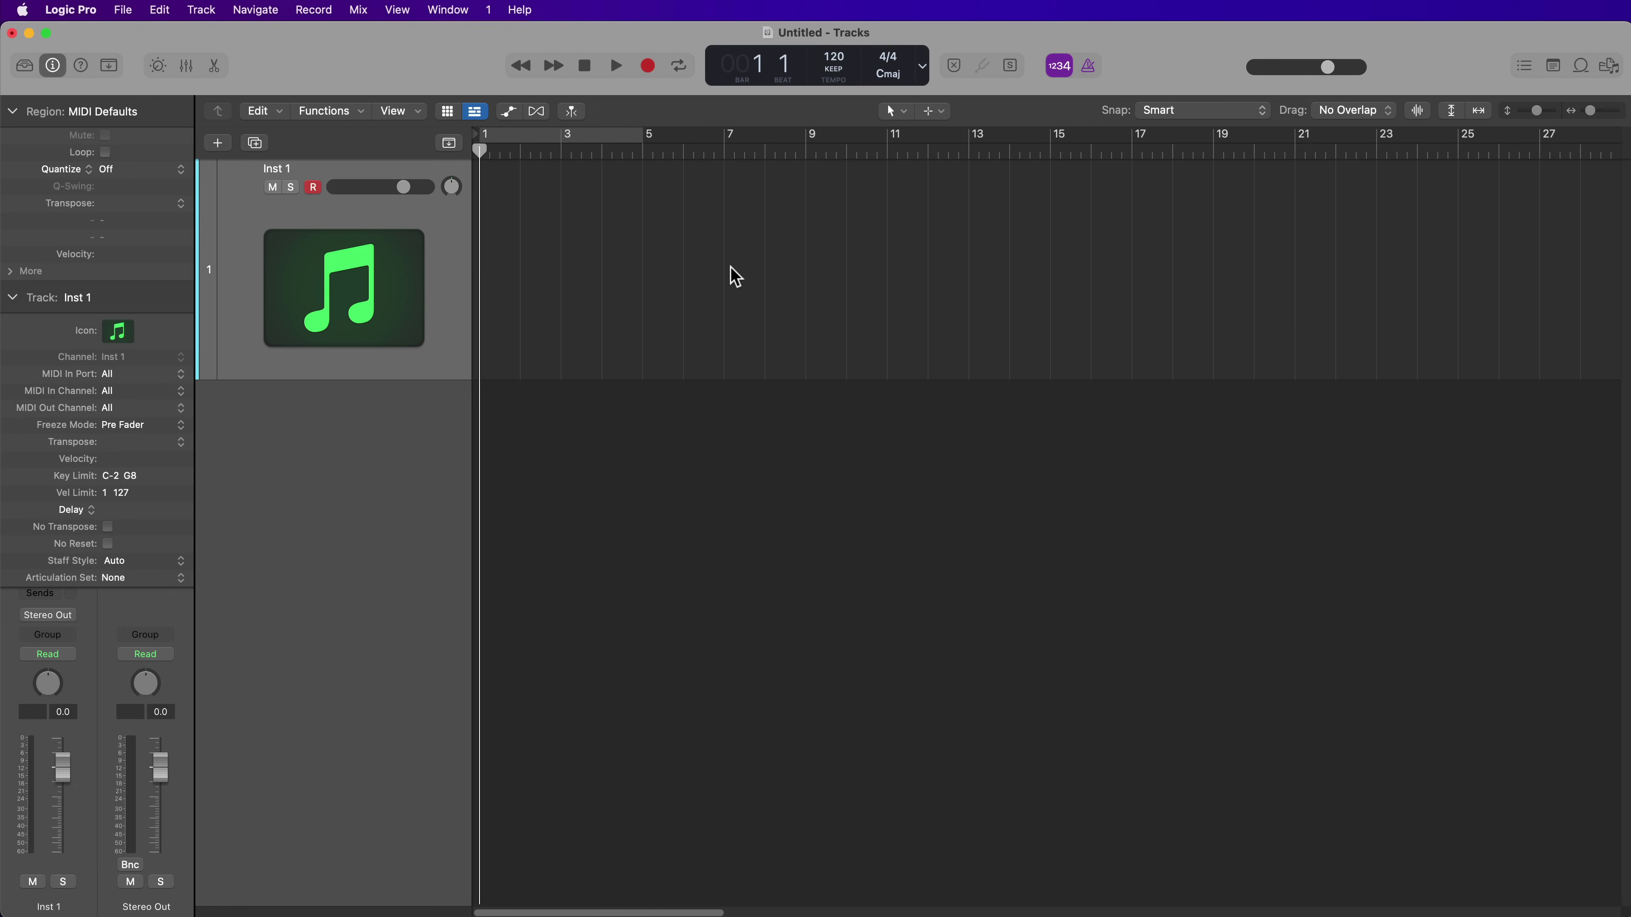
{"action": "key", "text": "alt+b"}
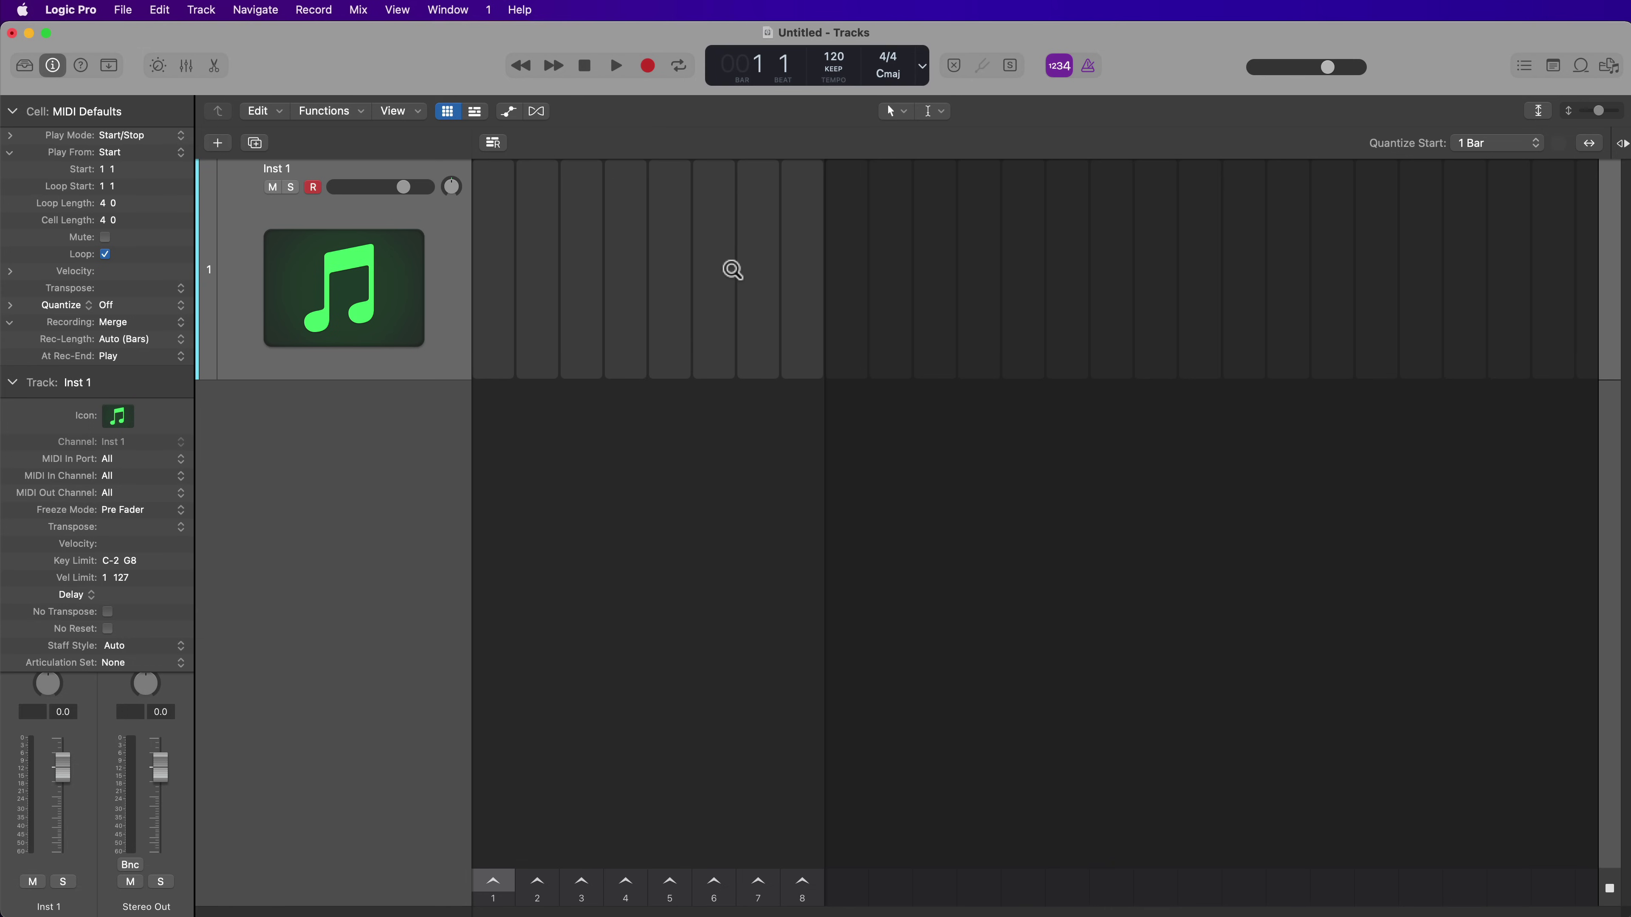
{"action": "key", "text": "alt+b"}
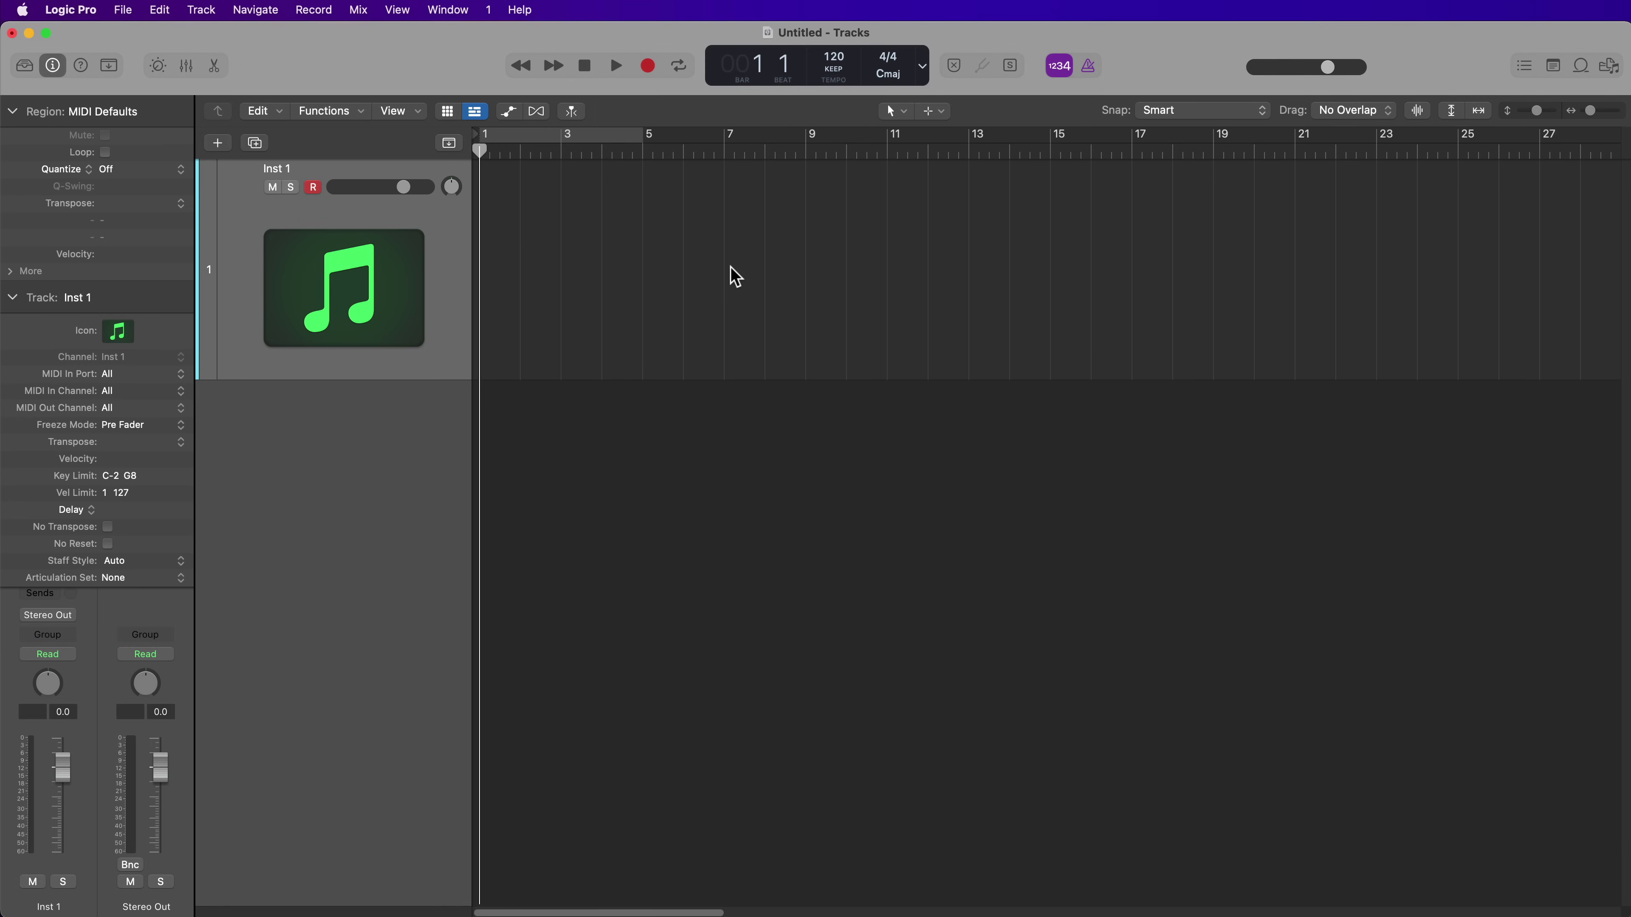
{"action": "key", "text": "alt+b"}
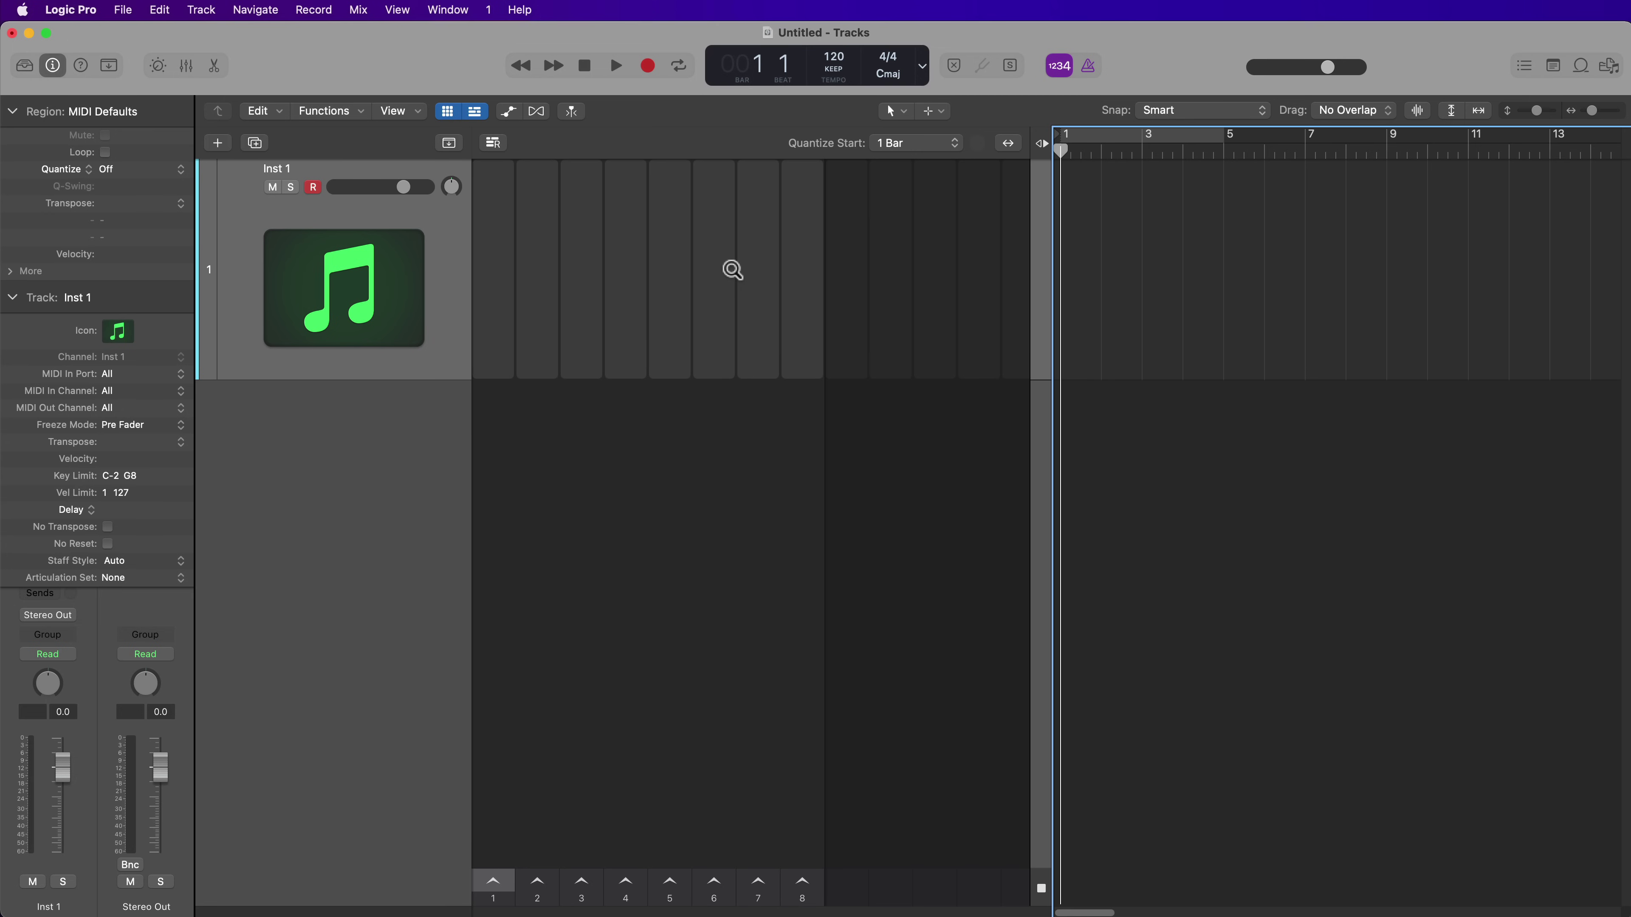
Search the loop browser for 'house fever' and place House Fever Beat 01–05 in row one.
{"action": "left_click", "coordinate": [1581, 70]}
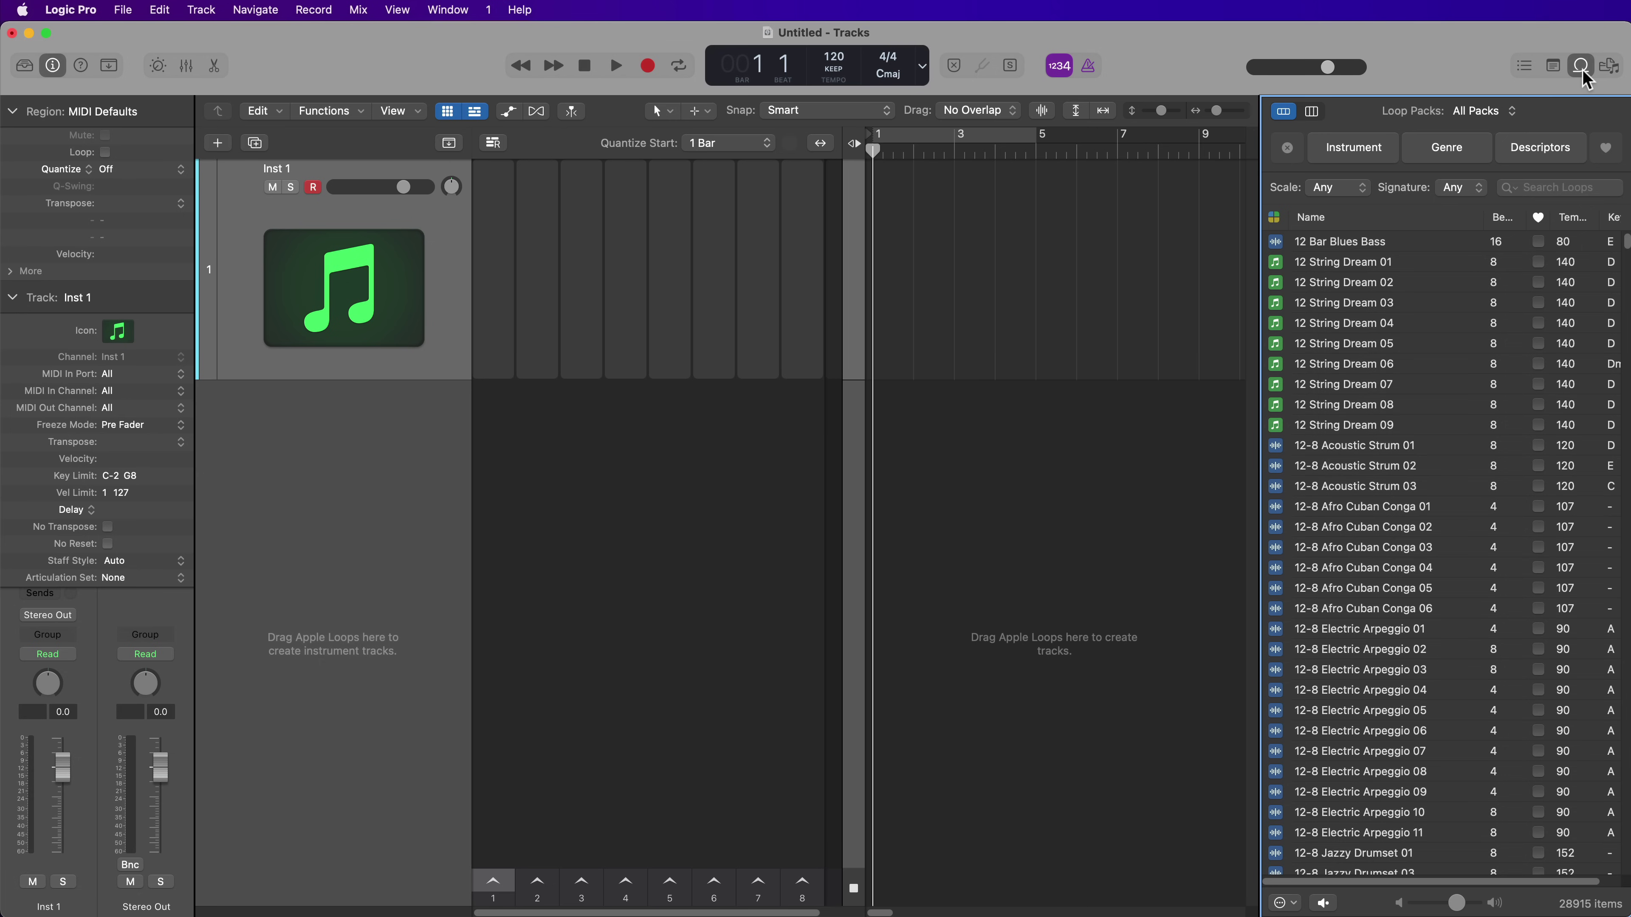
{"action": "type", "text": "house fever"}
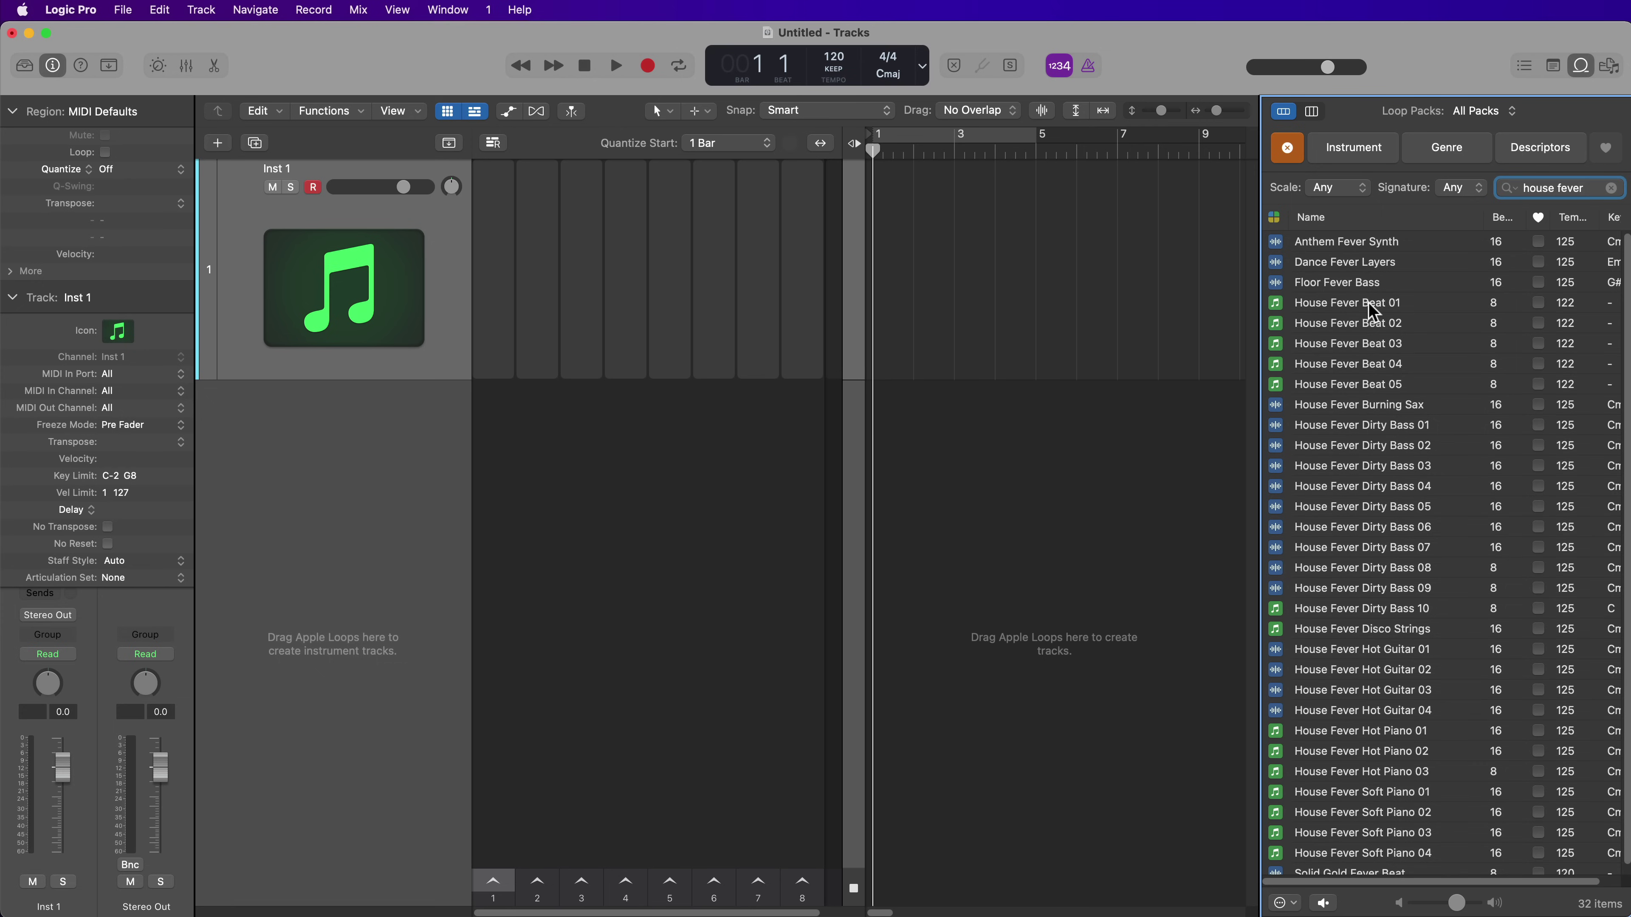
{"action": "left_click_drag", "start_coordinate": [1374, 309], "coordinate": [511, 260]}
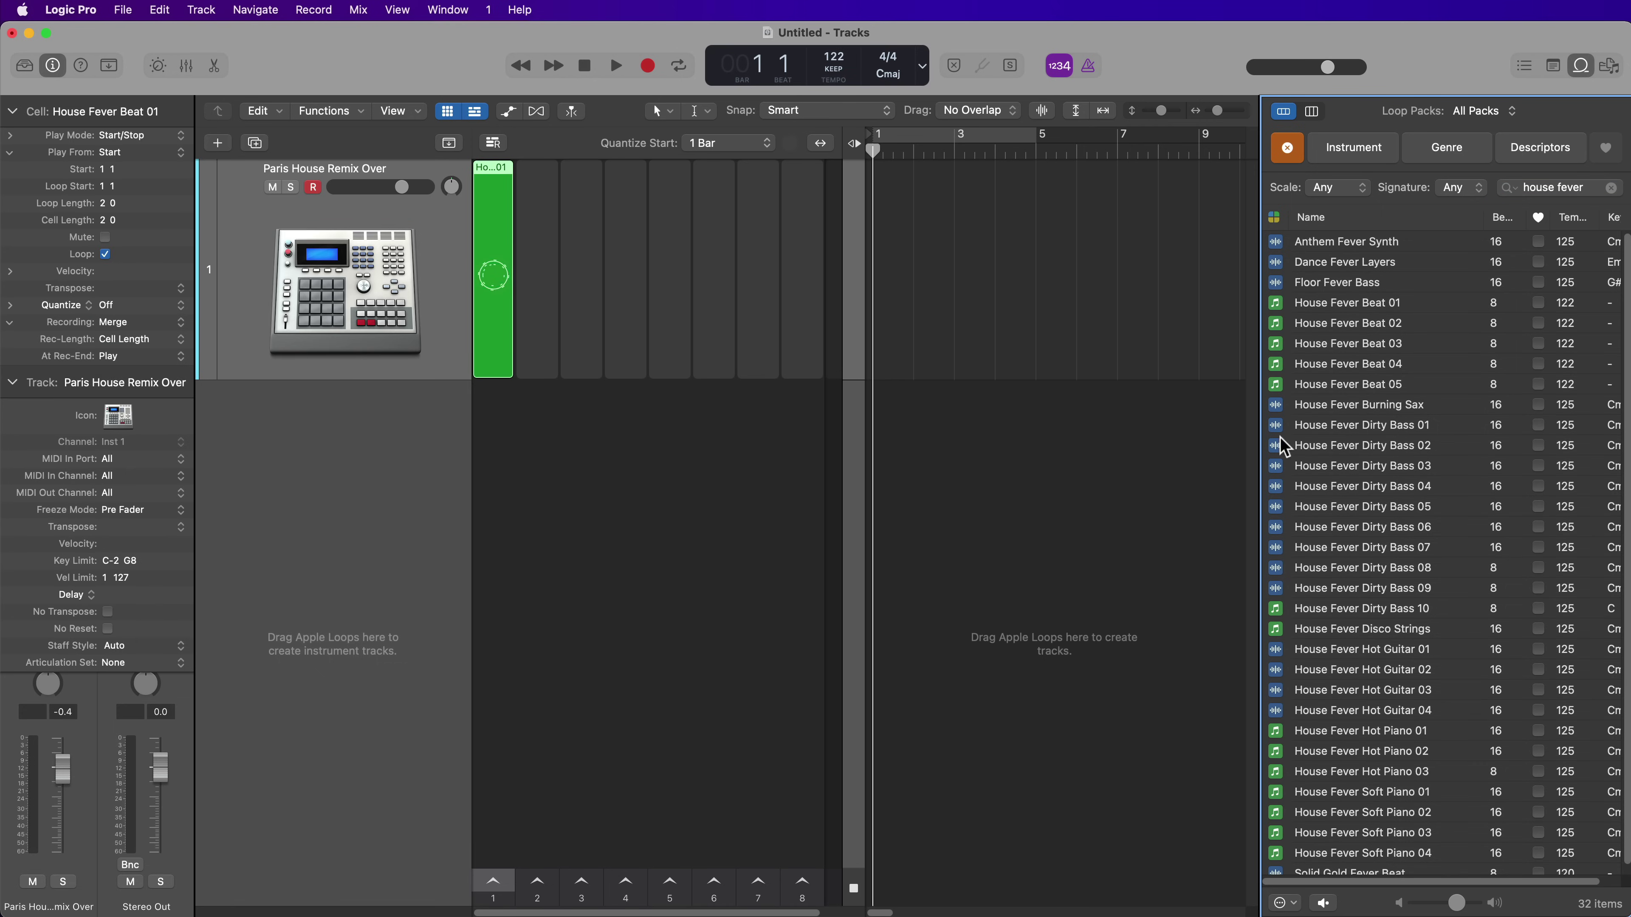
{"action": "left_click", "coordinate": [1418, 328]}
{"action": "left_click", "coordinate": [1420, 384], "text": "shift"}
{"action": "left_click_drag", "start_coordinate": [1370, 328], "coordinate": [554, 225]}
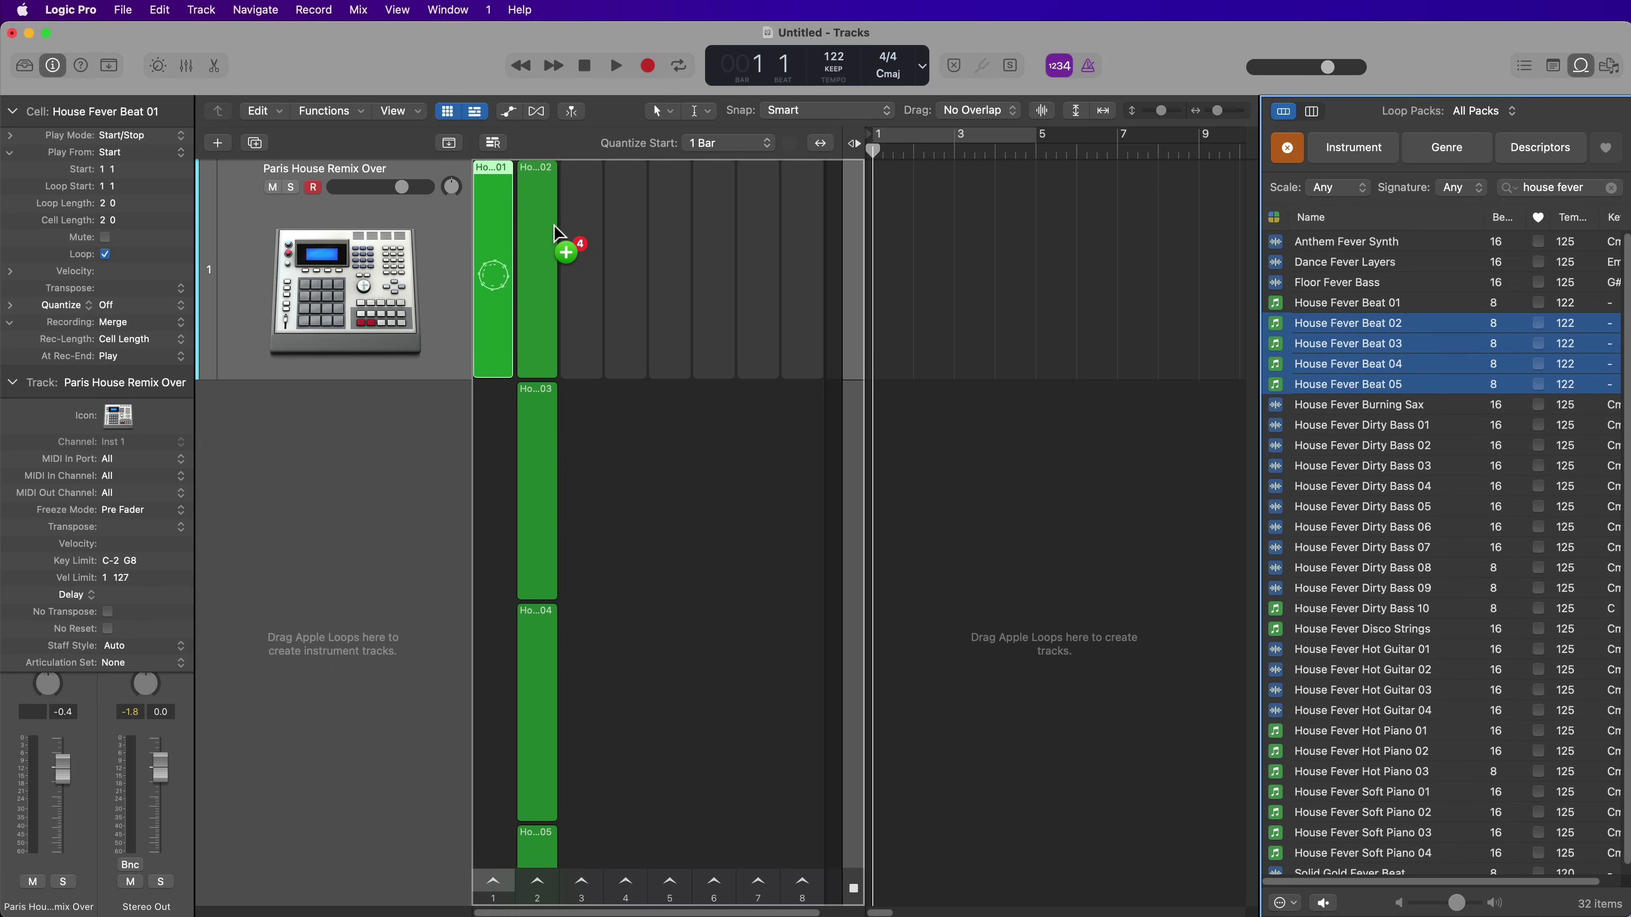
{"action": "left_click_drag", "start_coordinate": [554, 226], "coordinate": [554, 226]}
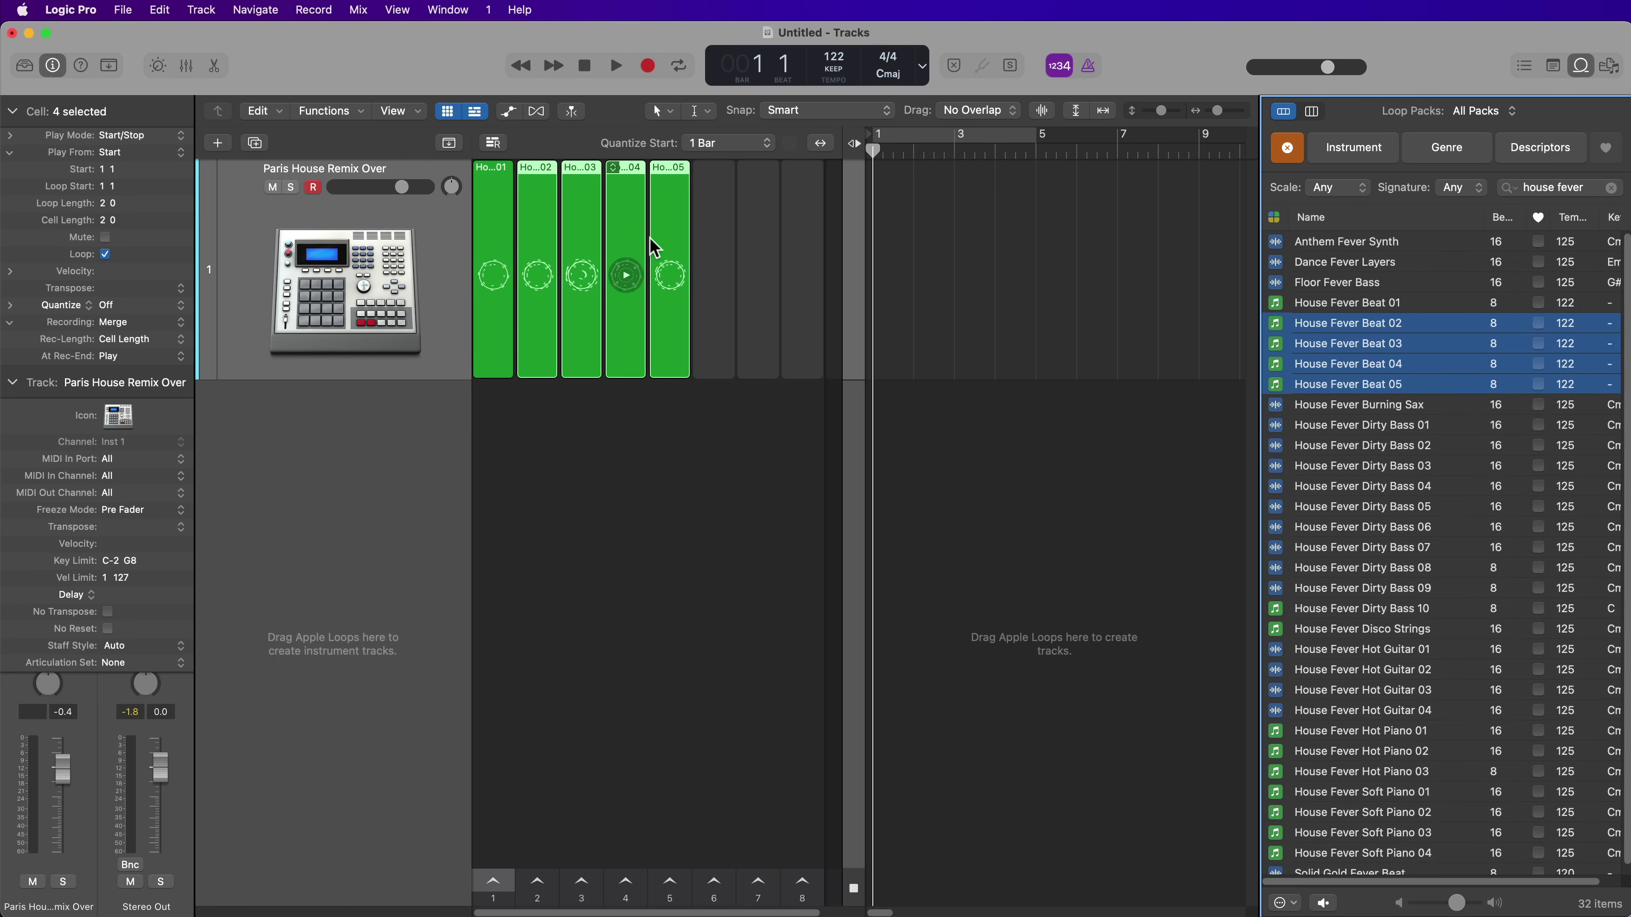
Drop House Fever Dirty Bass 01–05 into a new second track row.
{"action": "mouse_move", "coordinate": [663, 247]}
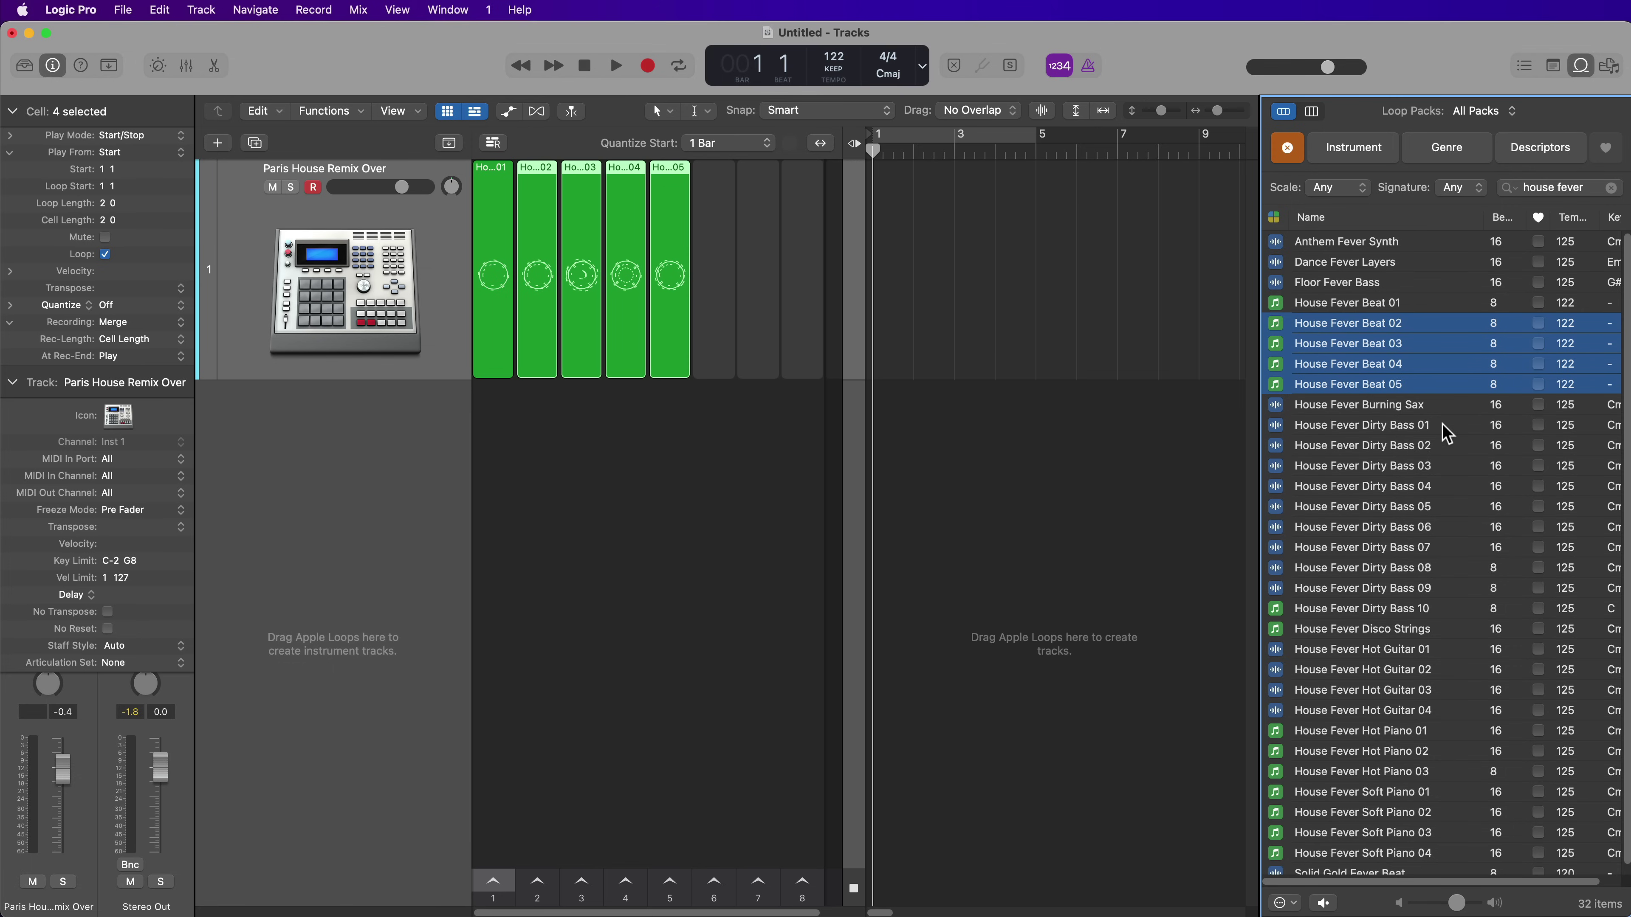
{"action": "left_click_drag", "start_coordinate": [1447, 434], "coordinate": [1412, 506]}
{"action": "left_click_drag", "start_coordinate": [1380, 437], "coordinate": [504, 416]}
Set a cycle range over bars 1–5 in the ruler with cycle mode on.
{"action": "left_click", "coordinate": [620, 526]}
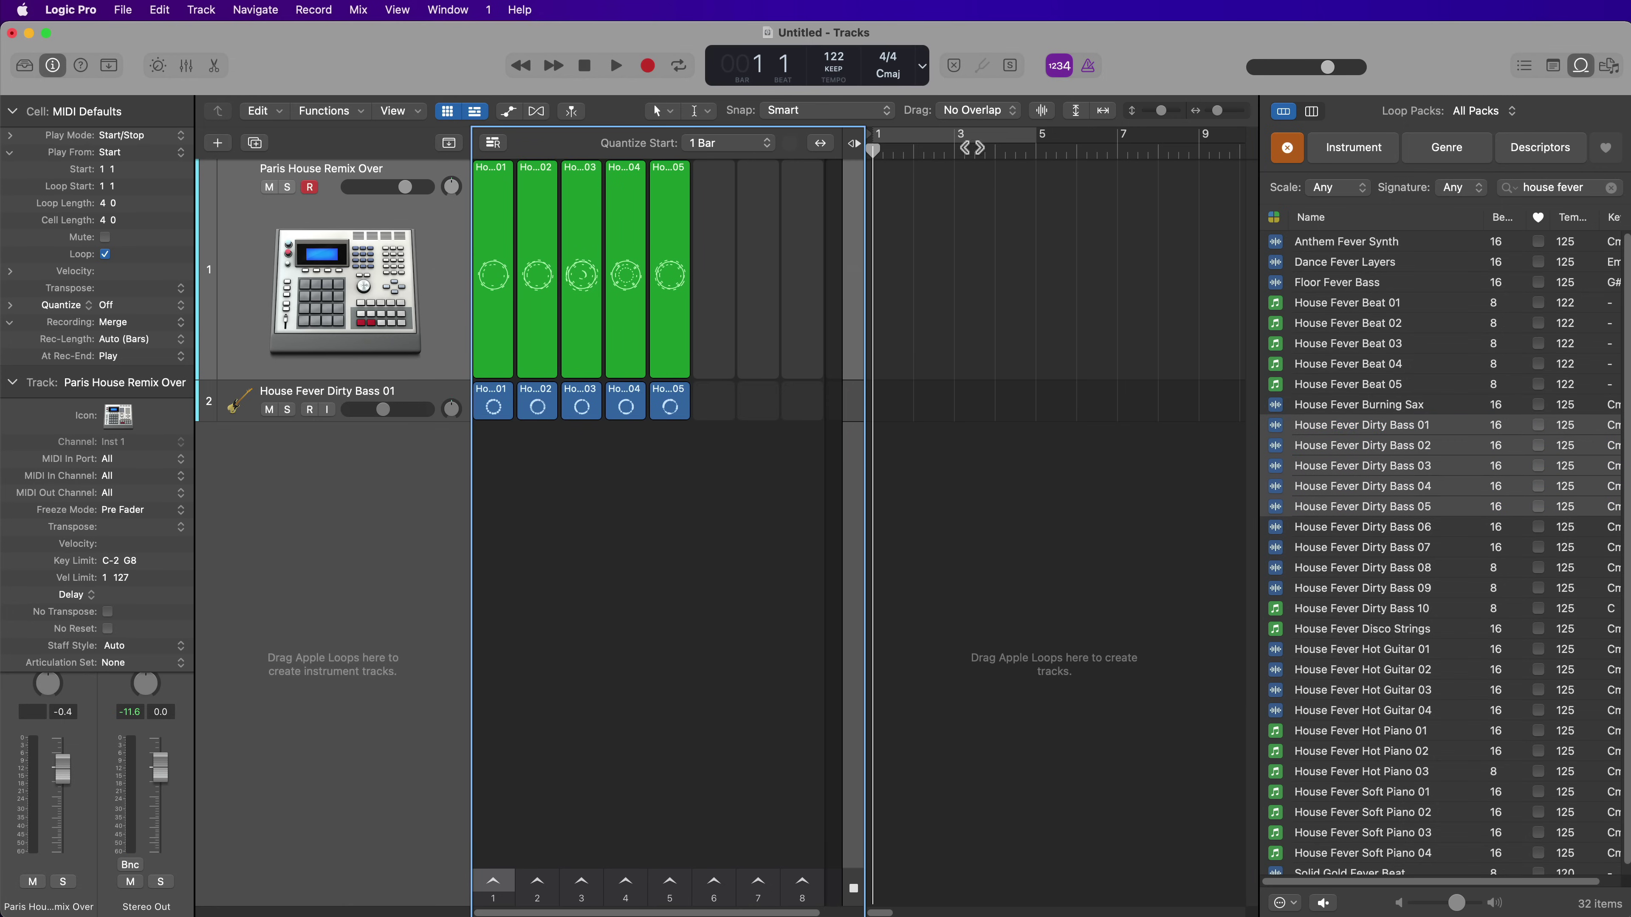
{"action": "left_click", "coordinate": [973, 137]}
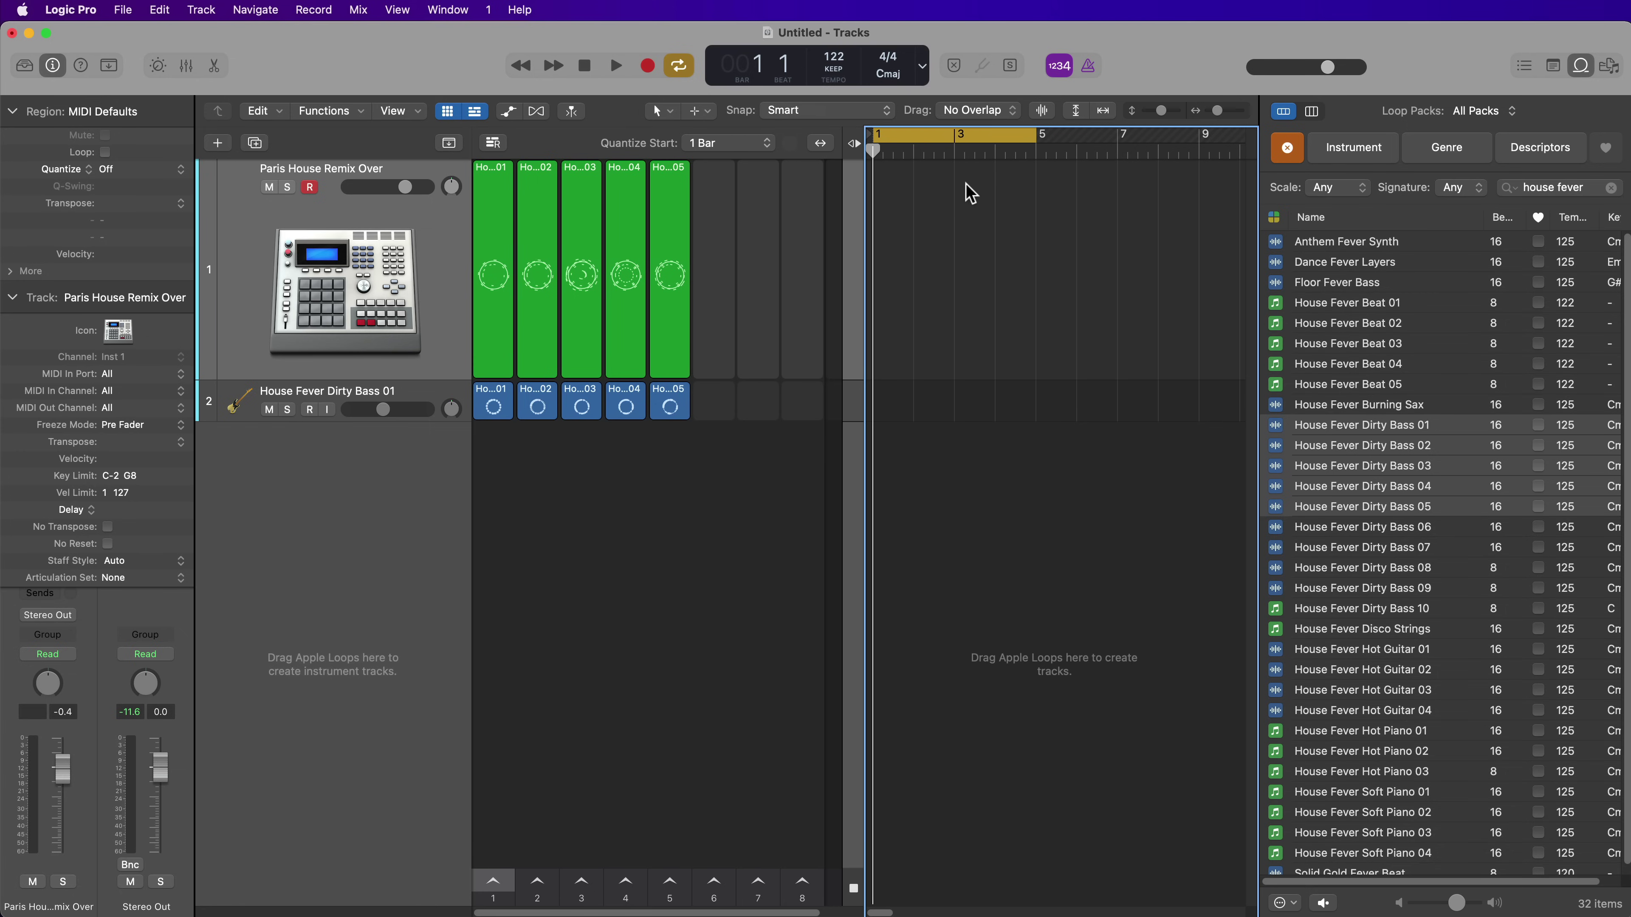
{"action": "left_click", "coordinate": [970, 144]}
{"action": "left_click", "coordinate": [969, 144]}
{"action": "key", "text": "c"}
{"action": "key", "text": "c"}
Play the project briefly, jumping back two bars, then stop playback.
{"action": "key", "text": "space"}
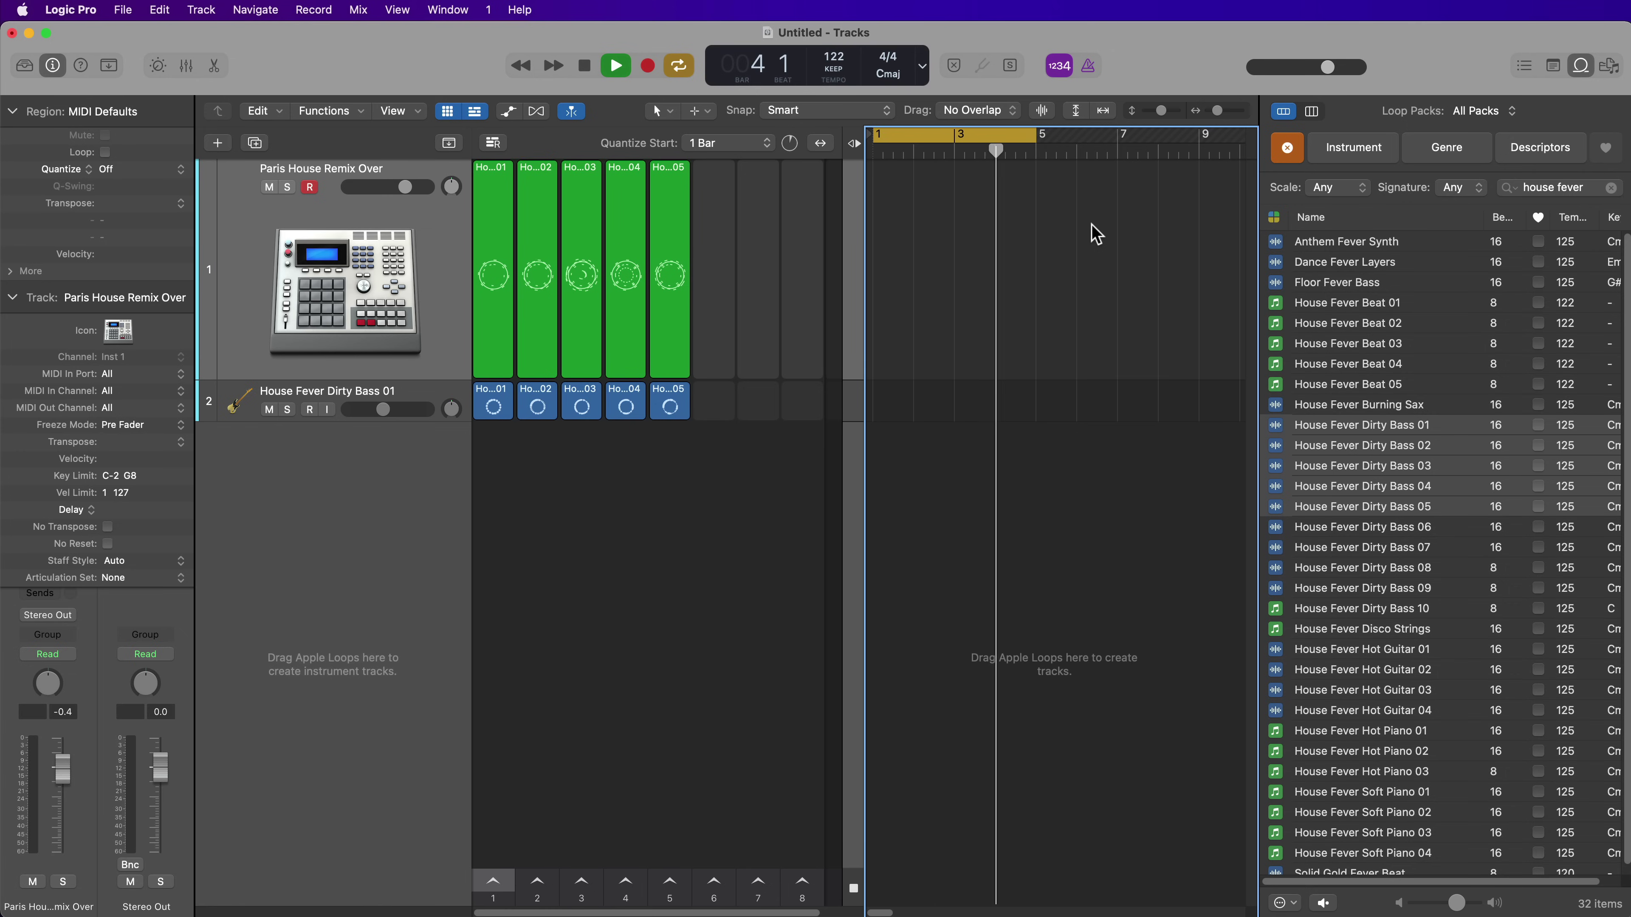
{"action": "key", "text": "comma"}
{"action": "key", "text": "comma"}
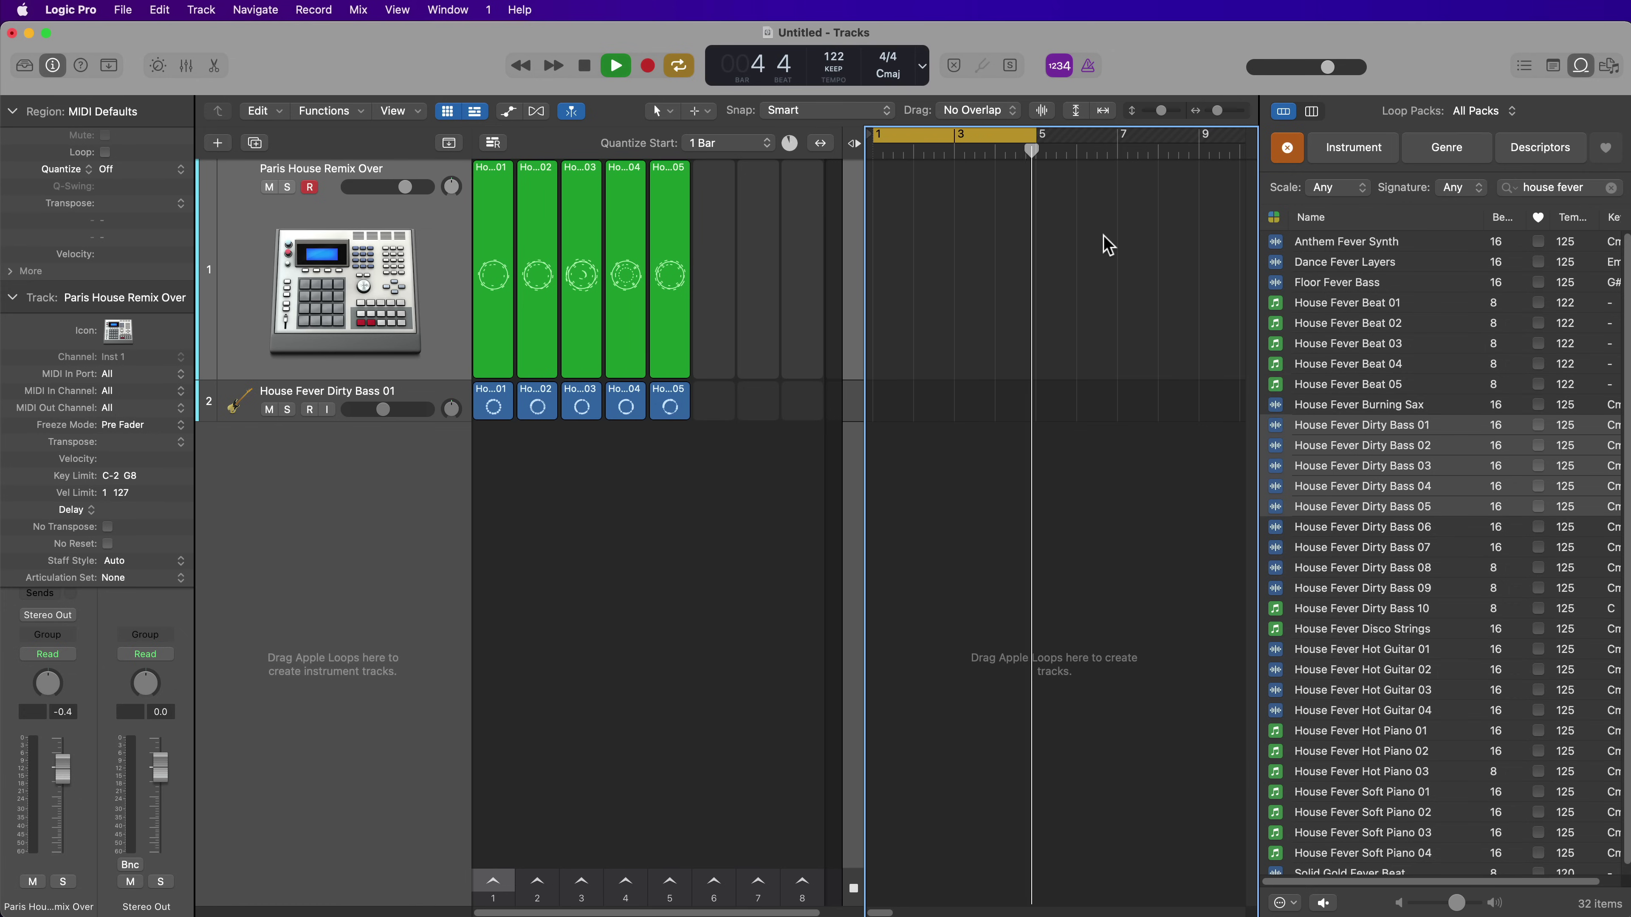
{"action": "key", "text": "space"}
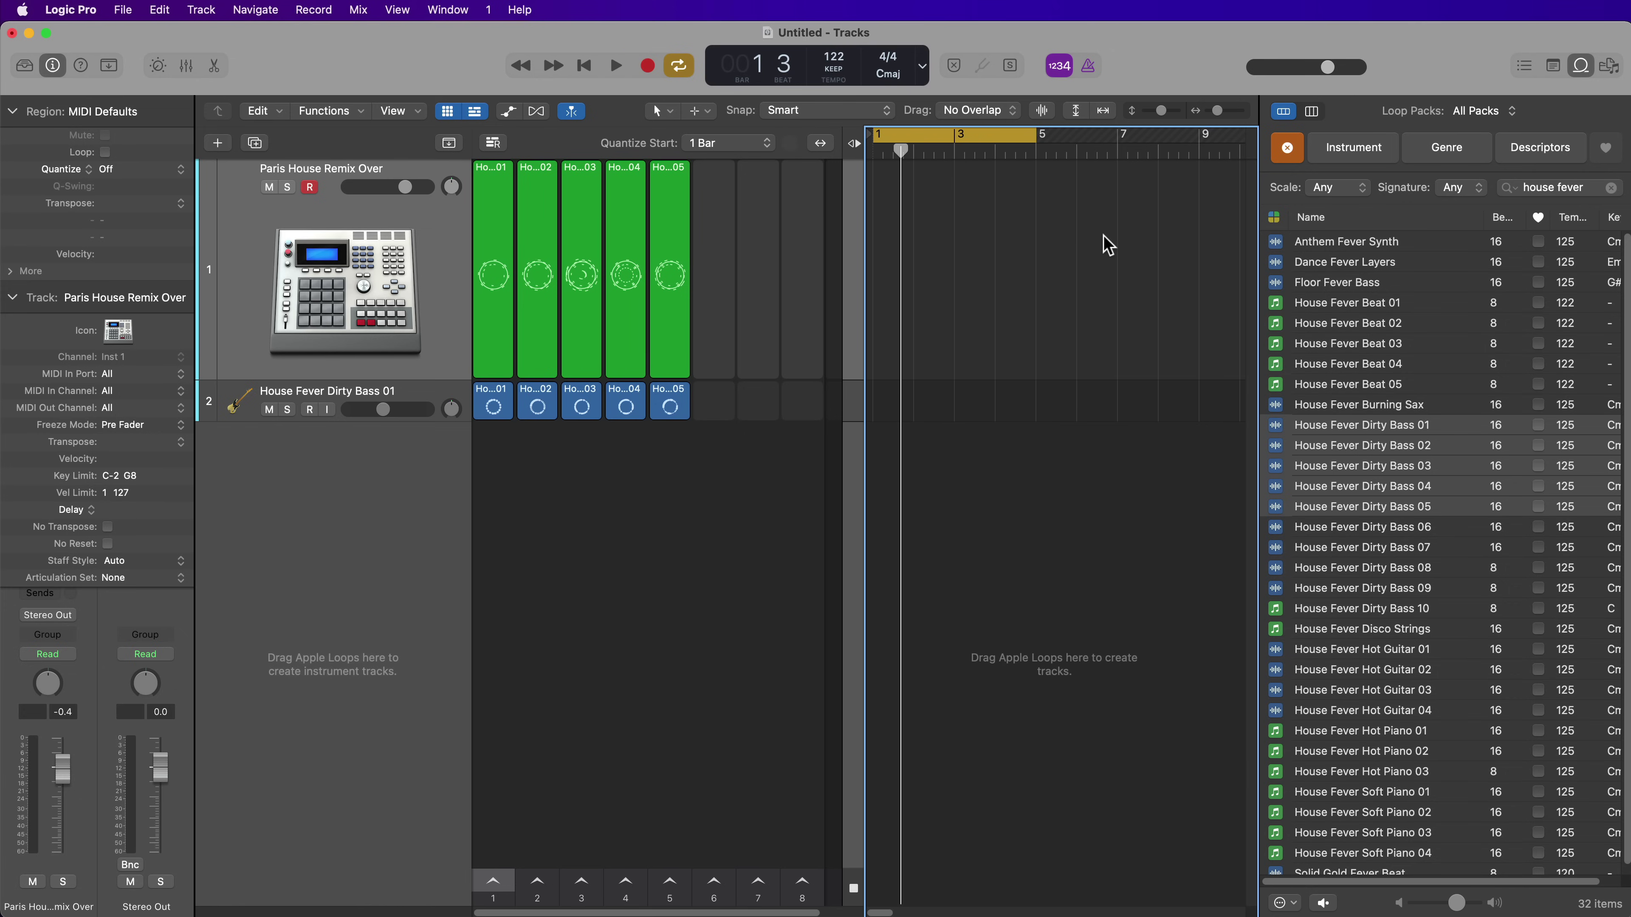
Hide the tracks timeline and enlarge the Beat and Dirty Bass rows and cells with Z.
{"action": "key", "text": "ctrl+alt+l"}
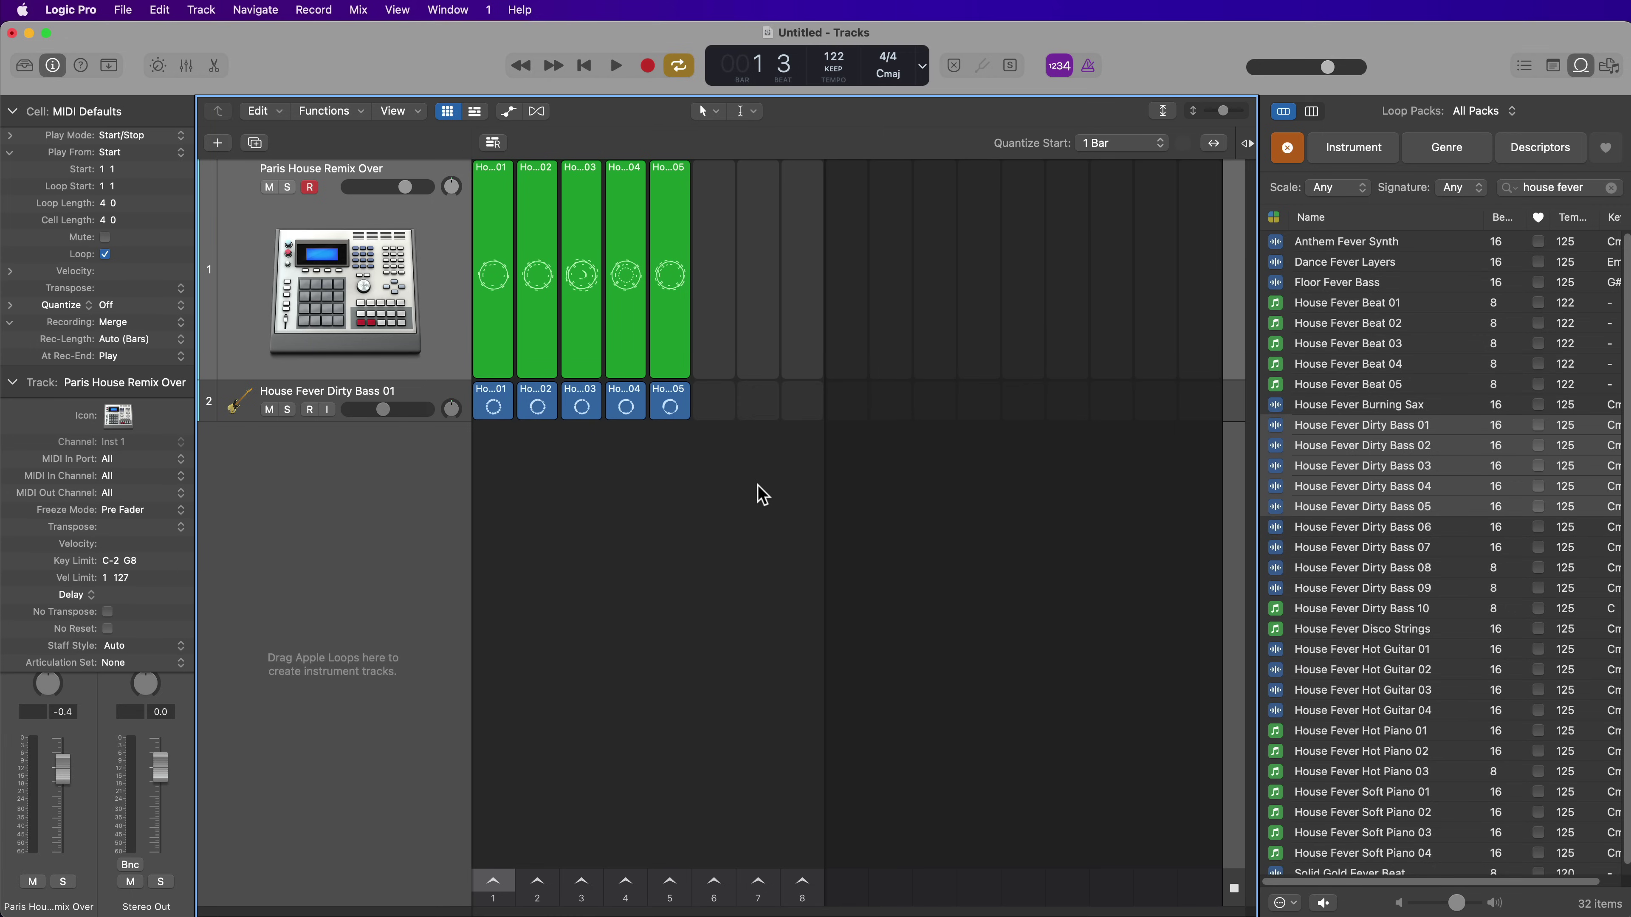
{"action": "key", "text": "z"}
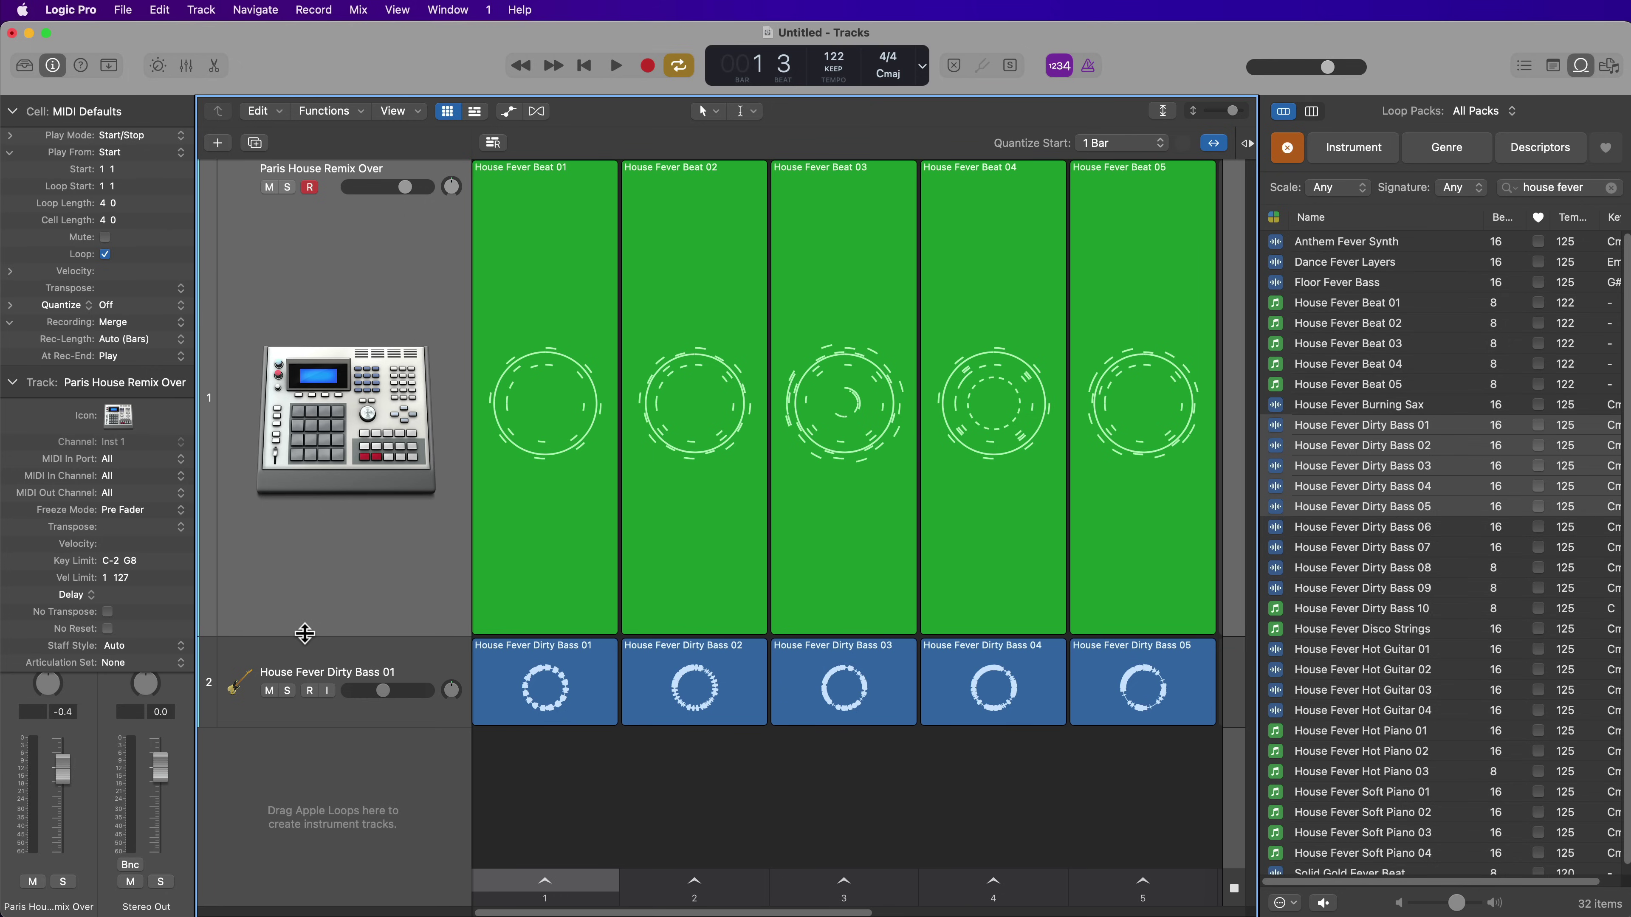
{"action": "key", "text": "z"}
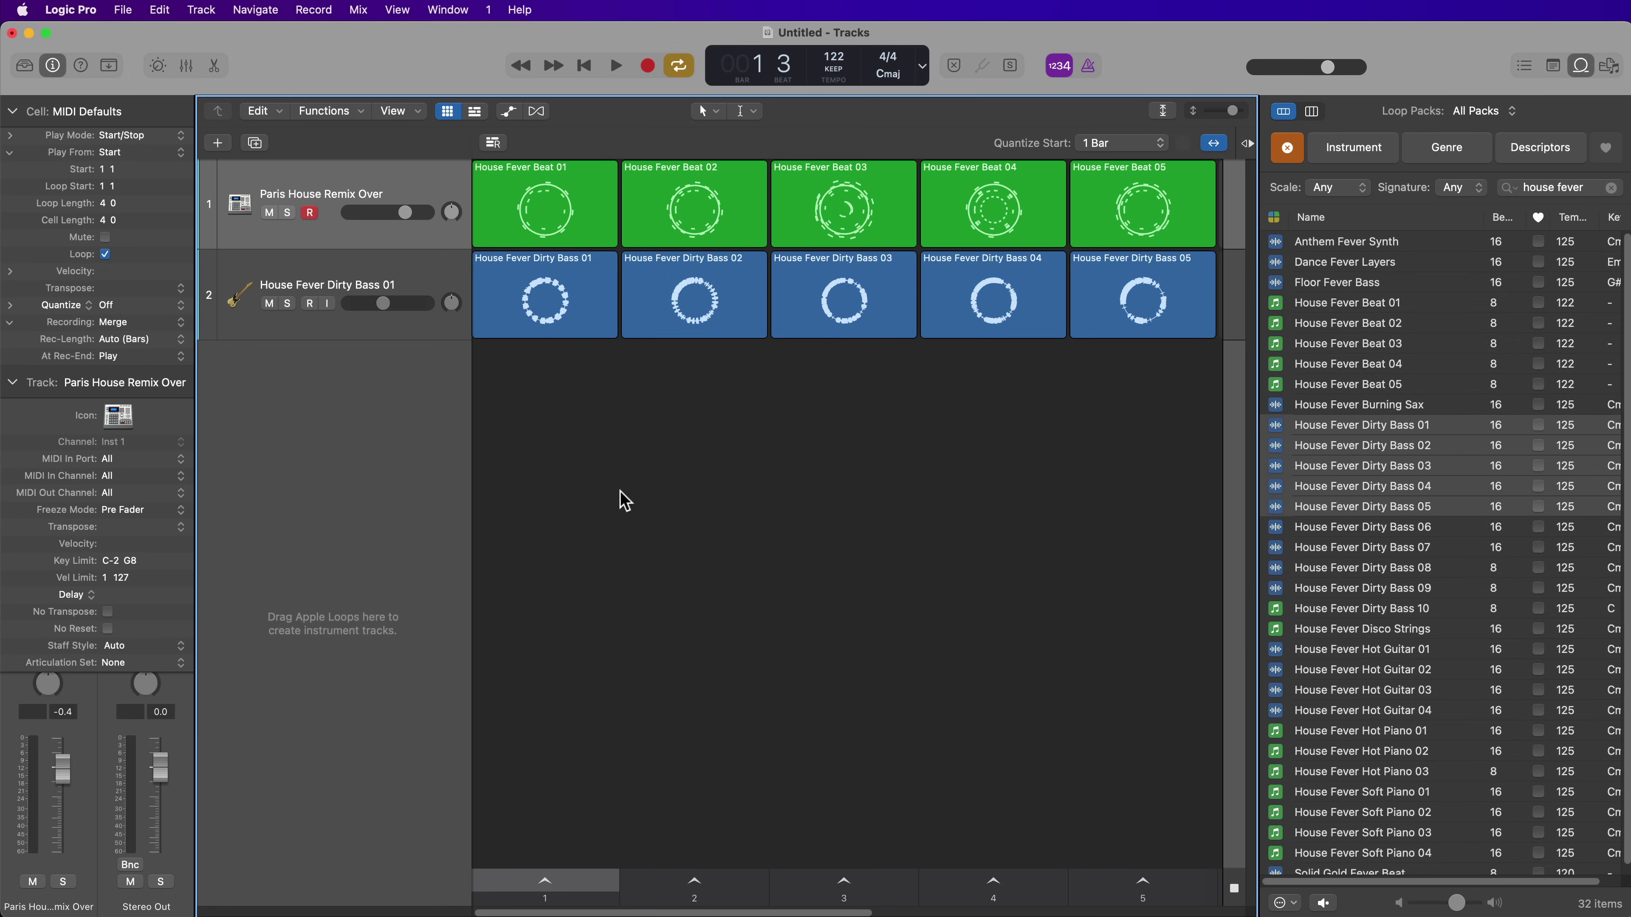
{"action": "key", "text": "z"}
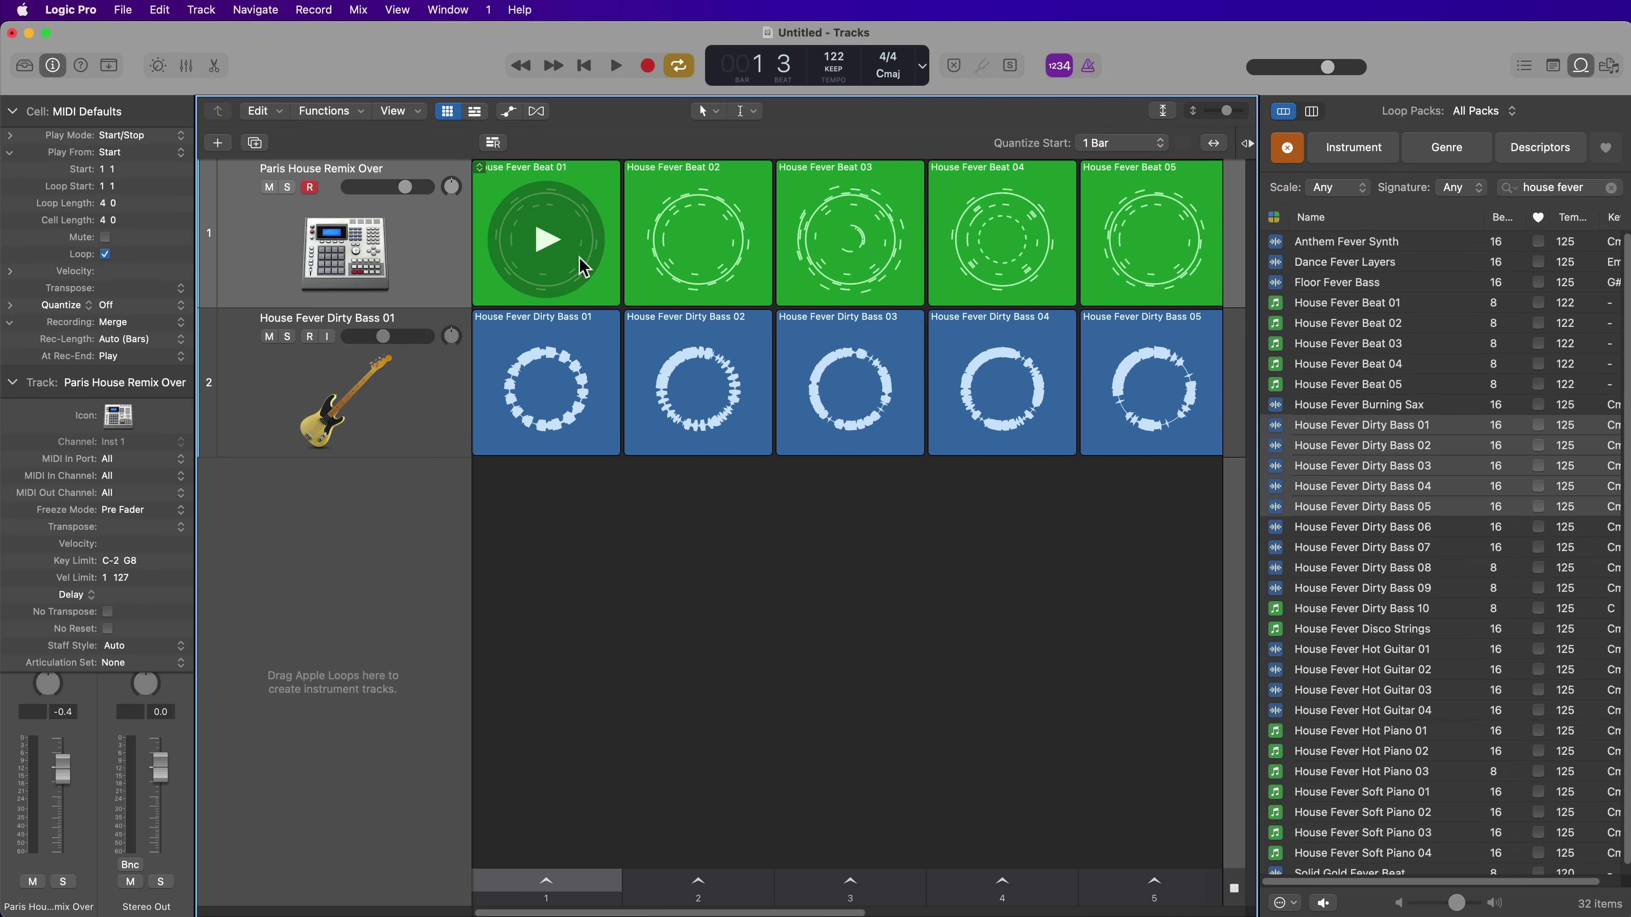
Audition the House Fever Beat 01 and Dirty Bass 02 cells together, then stop both.
{"action": "mouse_move", "coordinate": [1102, 357]}
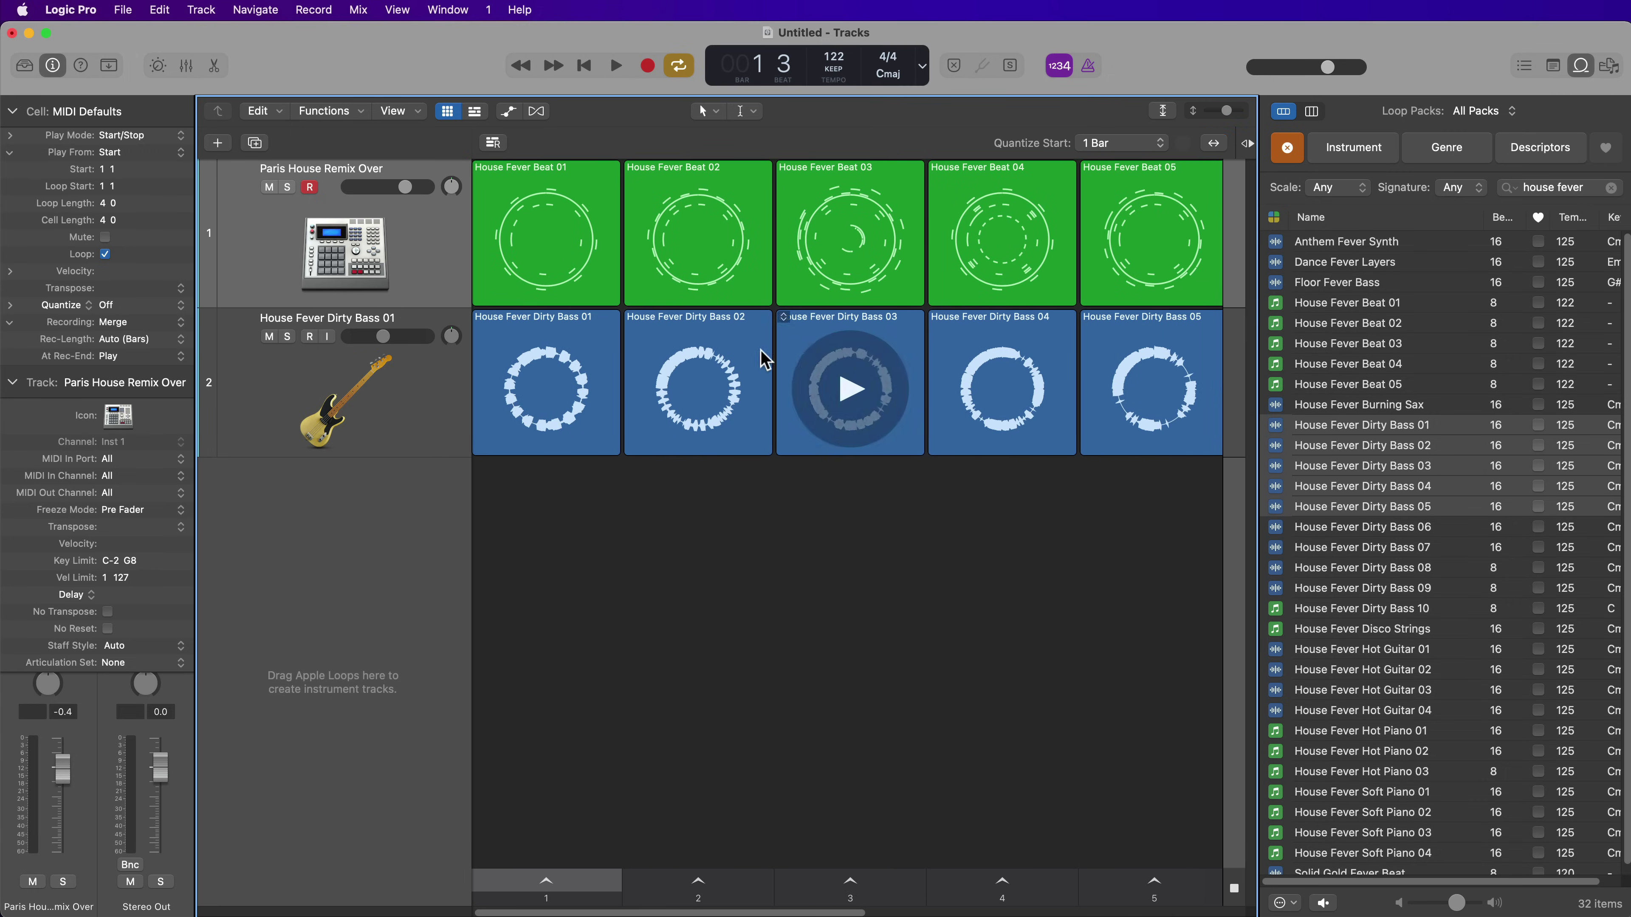
{"action": "mouse_move", "coordinate": [613, 357]}
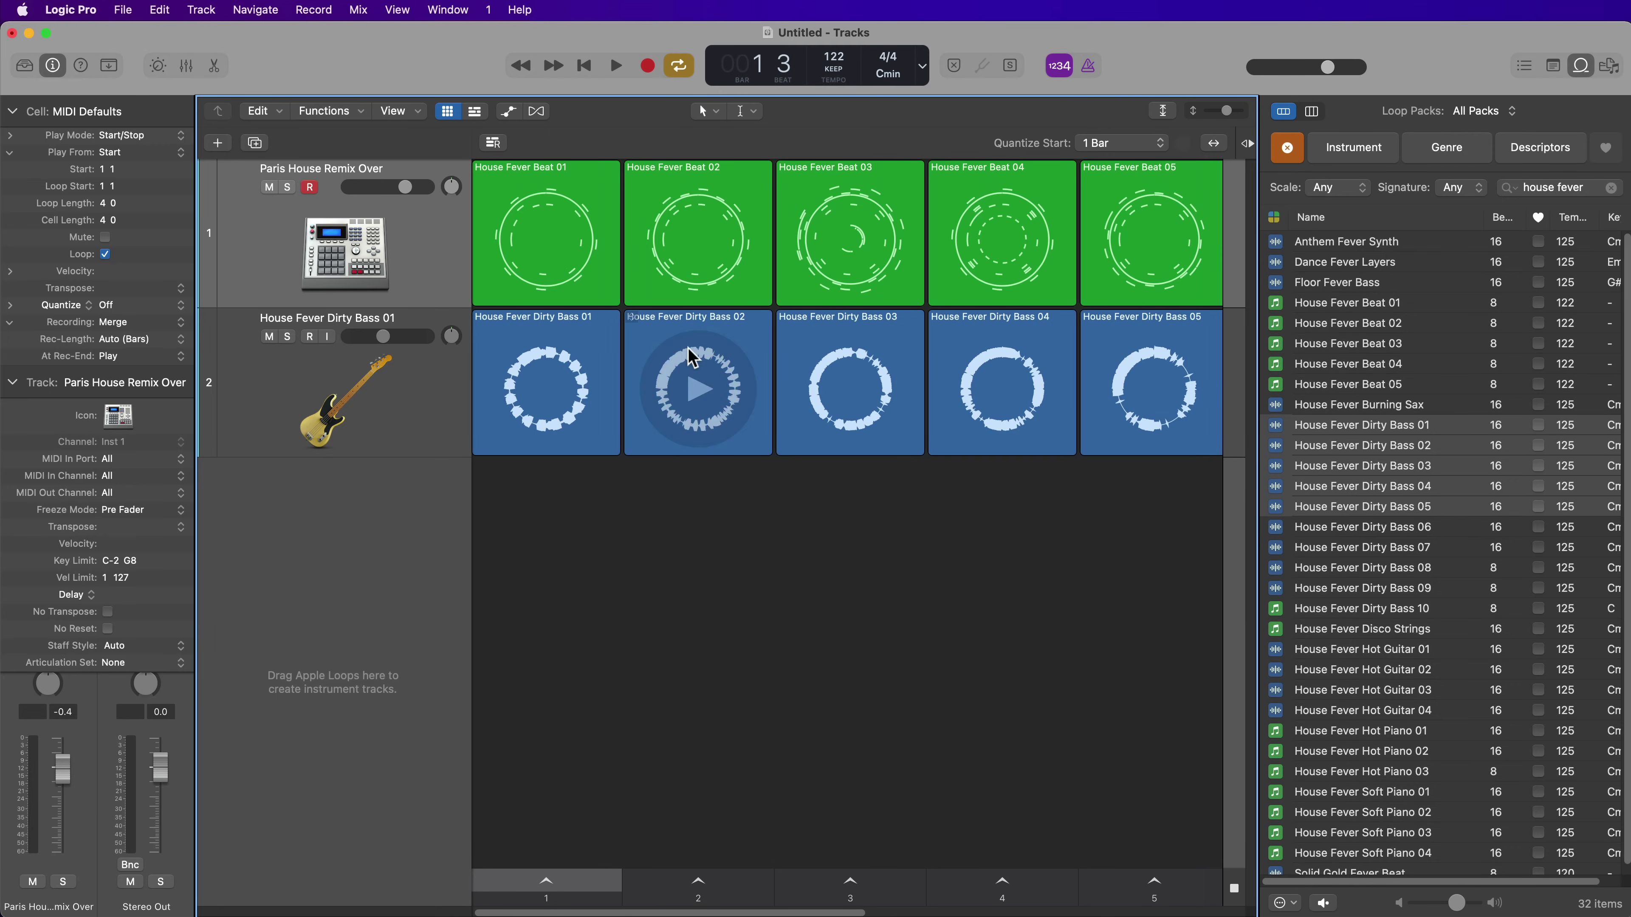
{"action": "mouse_move", "coordinate": [544, 254]}
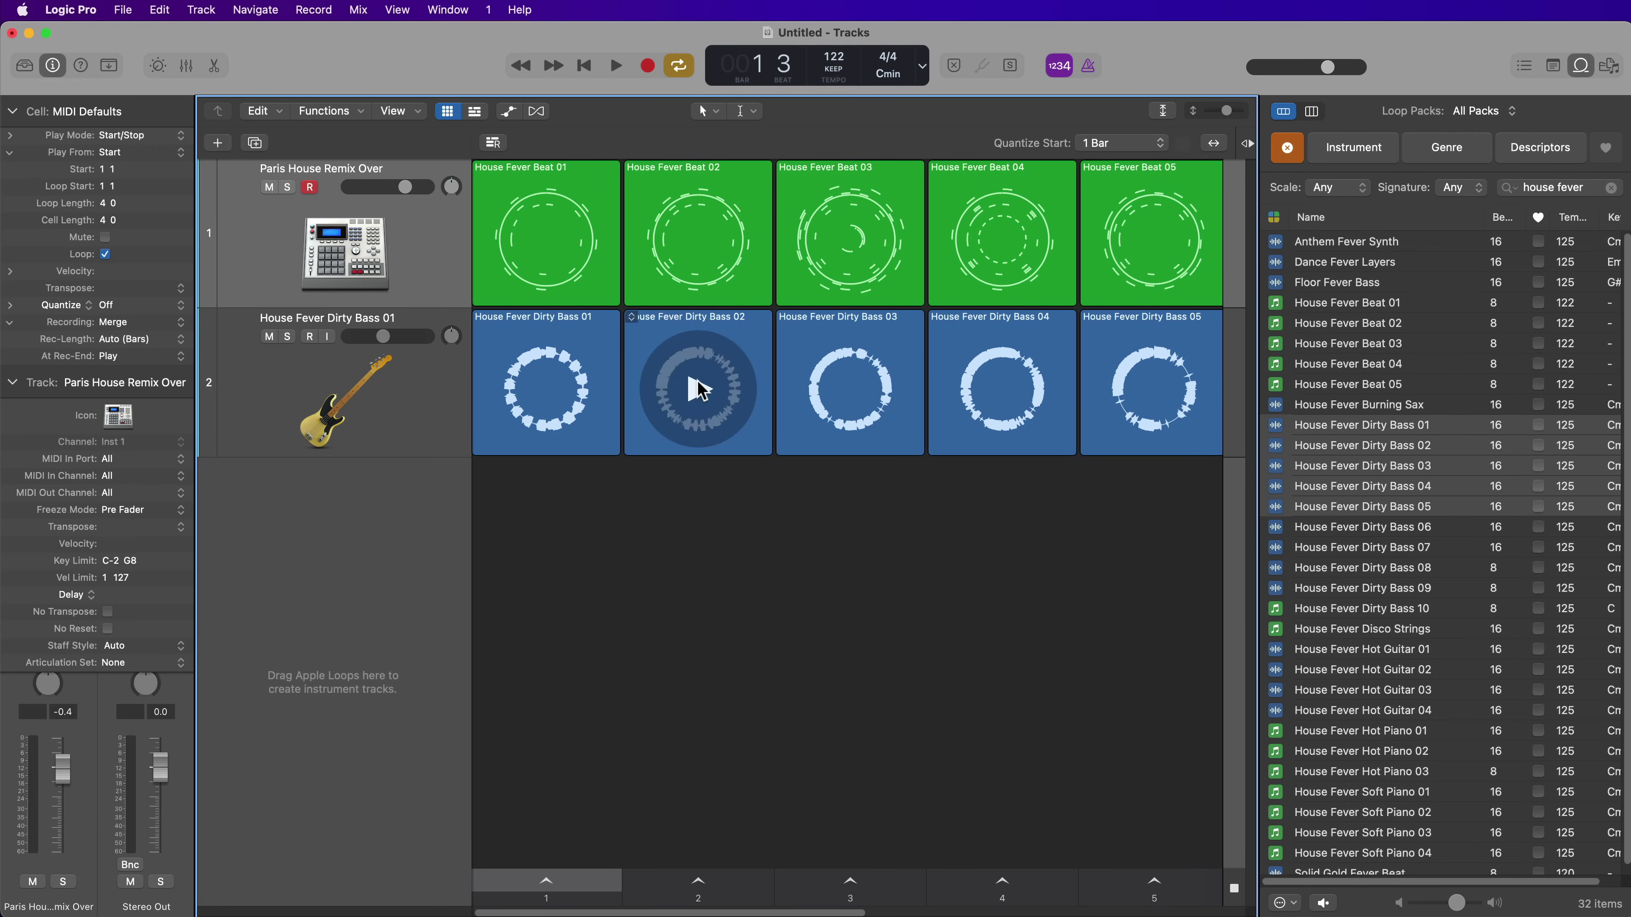
{"action": "left_click", "coordinate": [545, 243]}
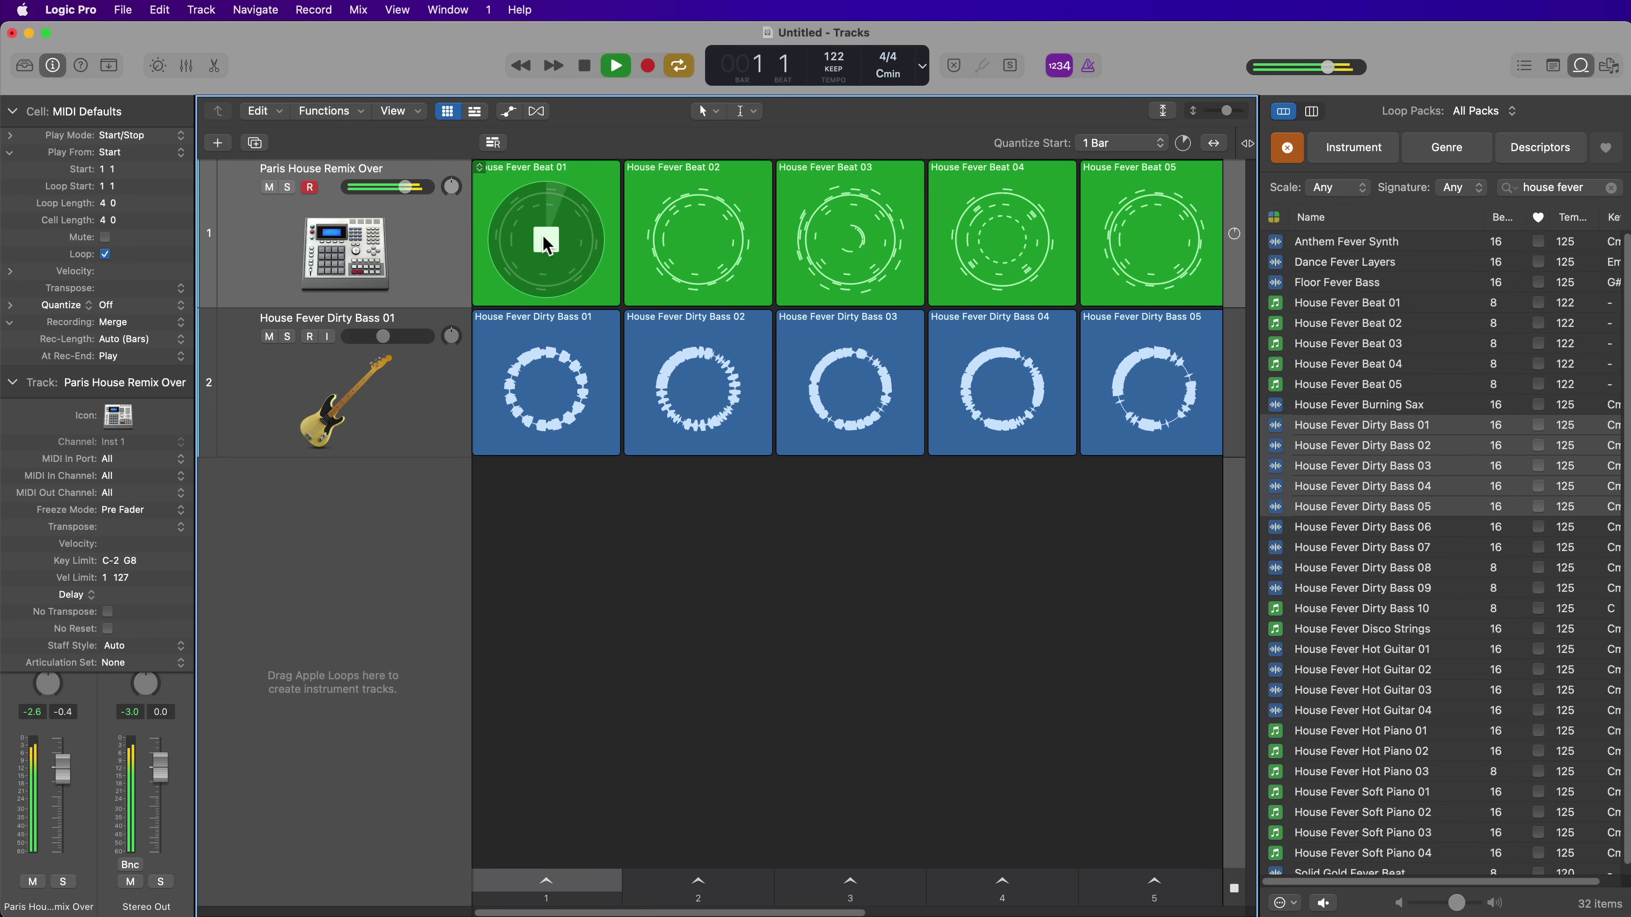
{"action": "left_click", "coordinate": [698, 387]}
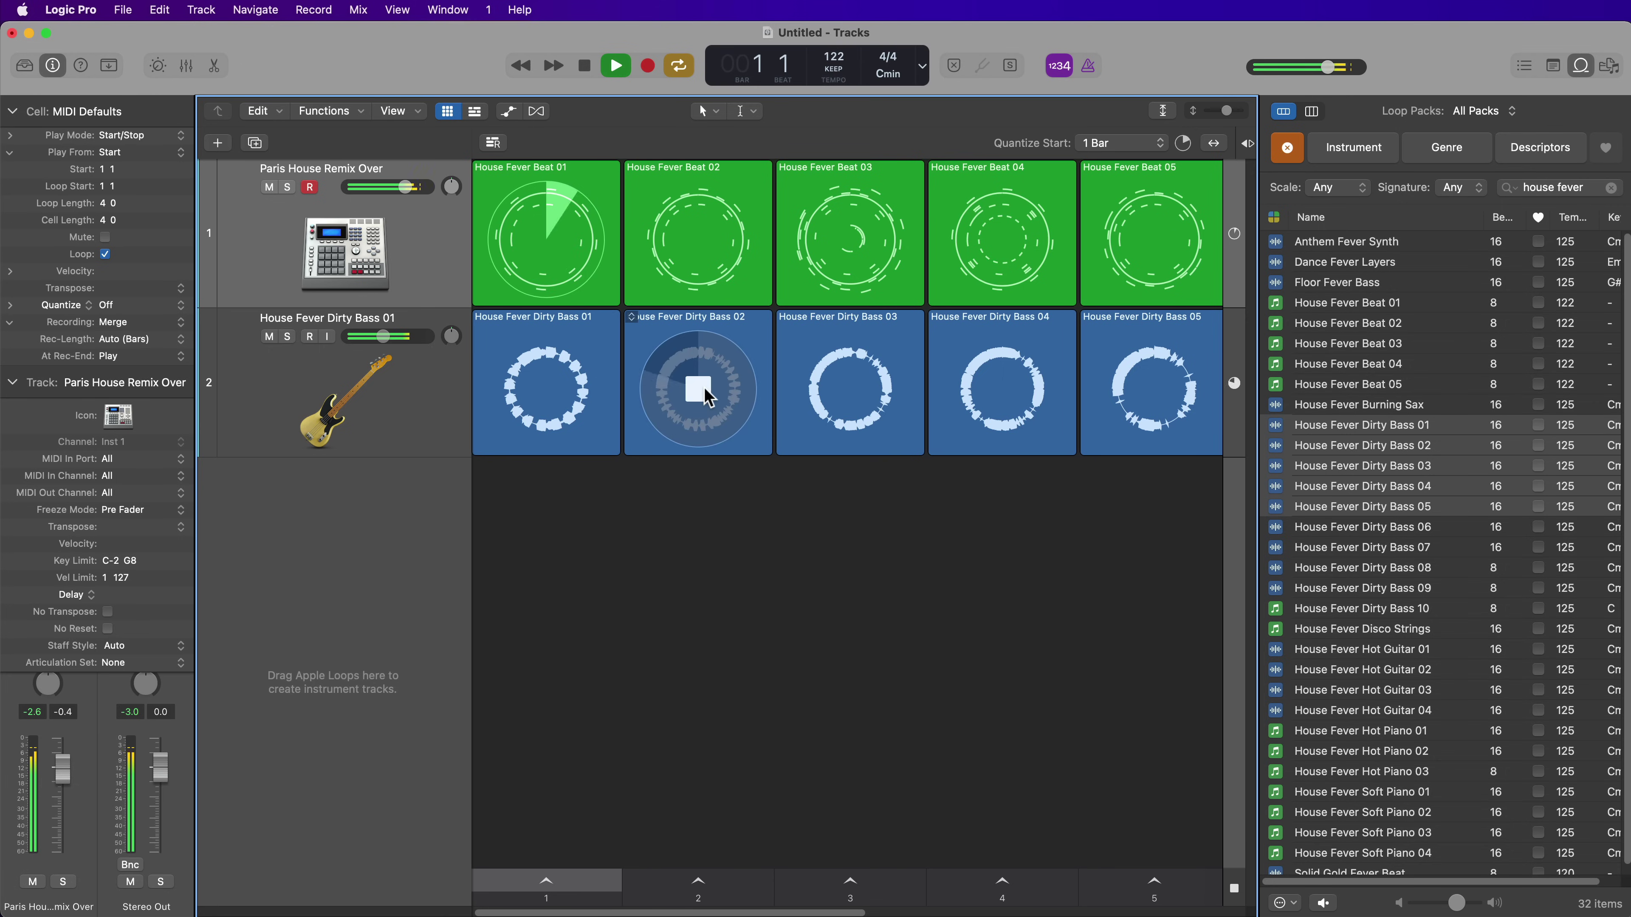
{"action": "left_click", "coordinate": [708, 399]}
{"action": "mouse_move", "coordinate": [559, 241]}
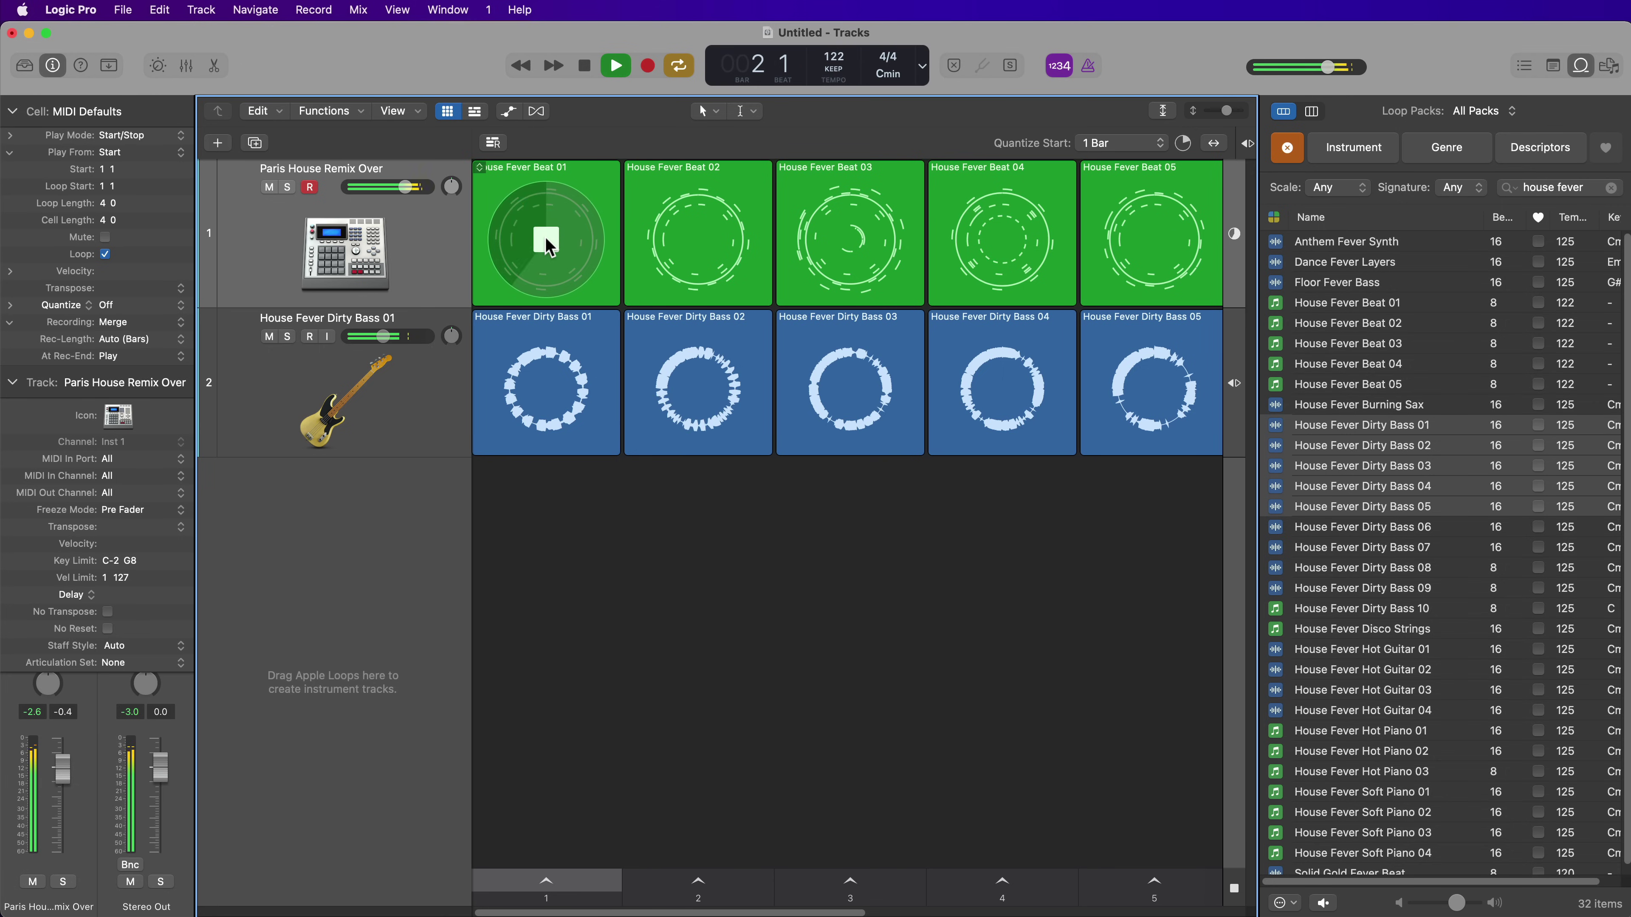
{"action": "left_click", "coordinate": [547, 243]}
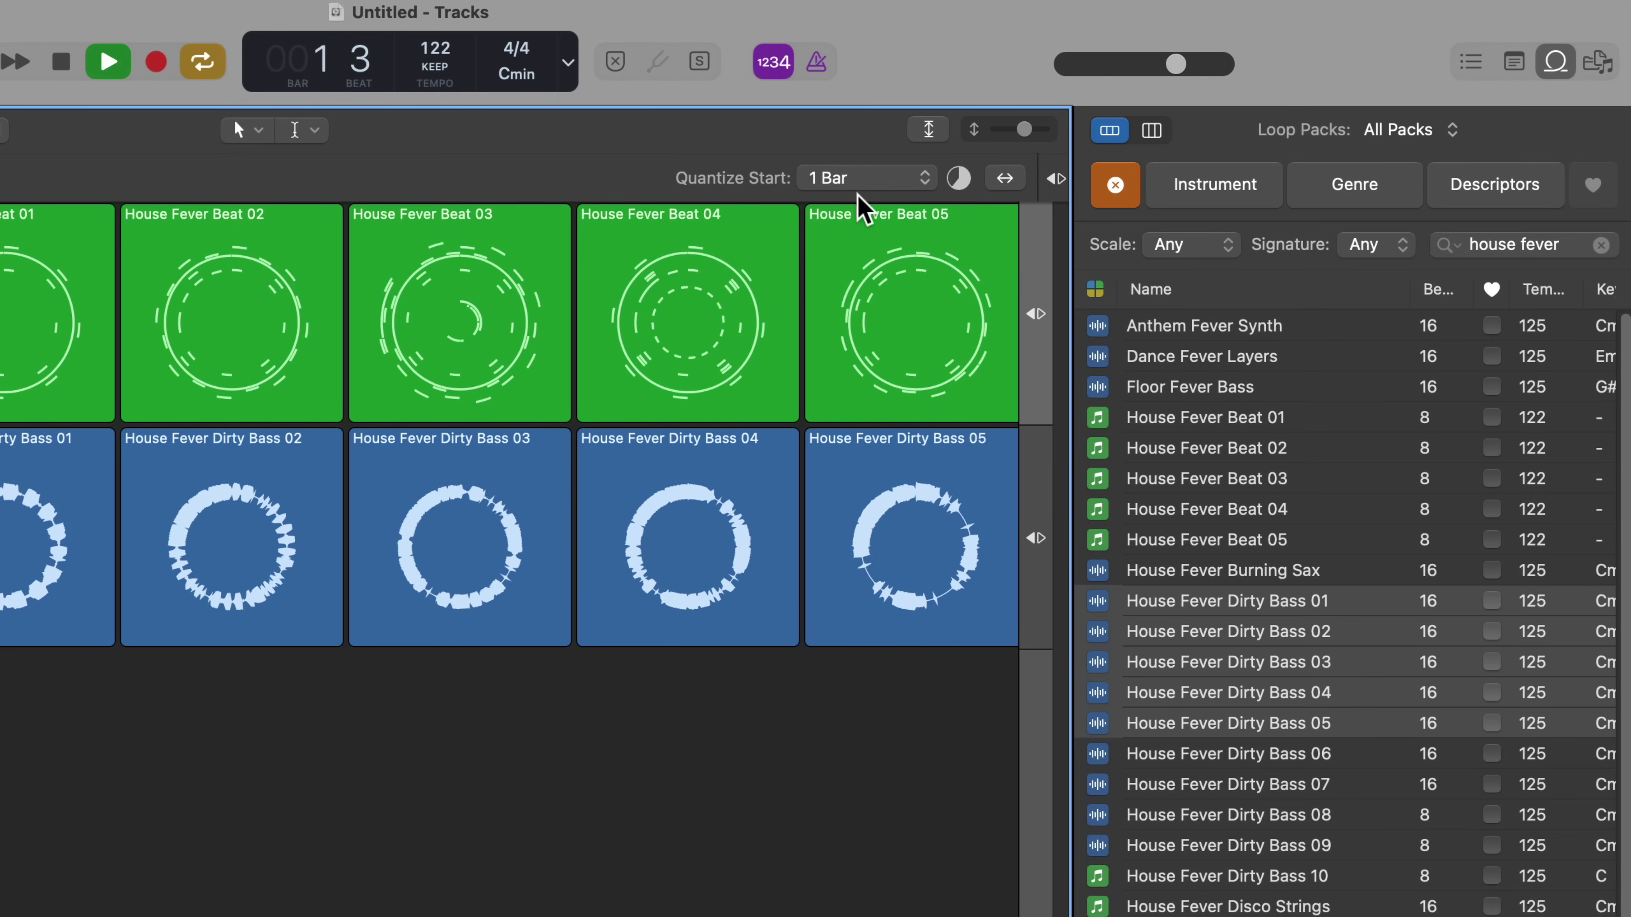
{"action": "mouse_move", "coordinate": [956, 203]}
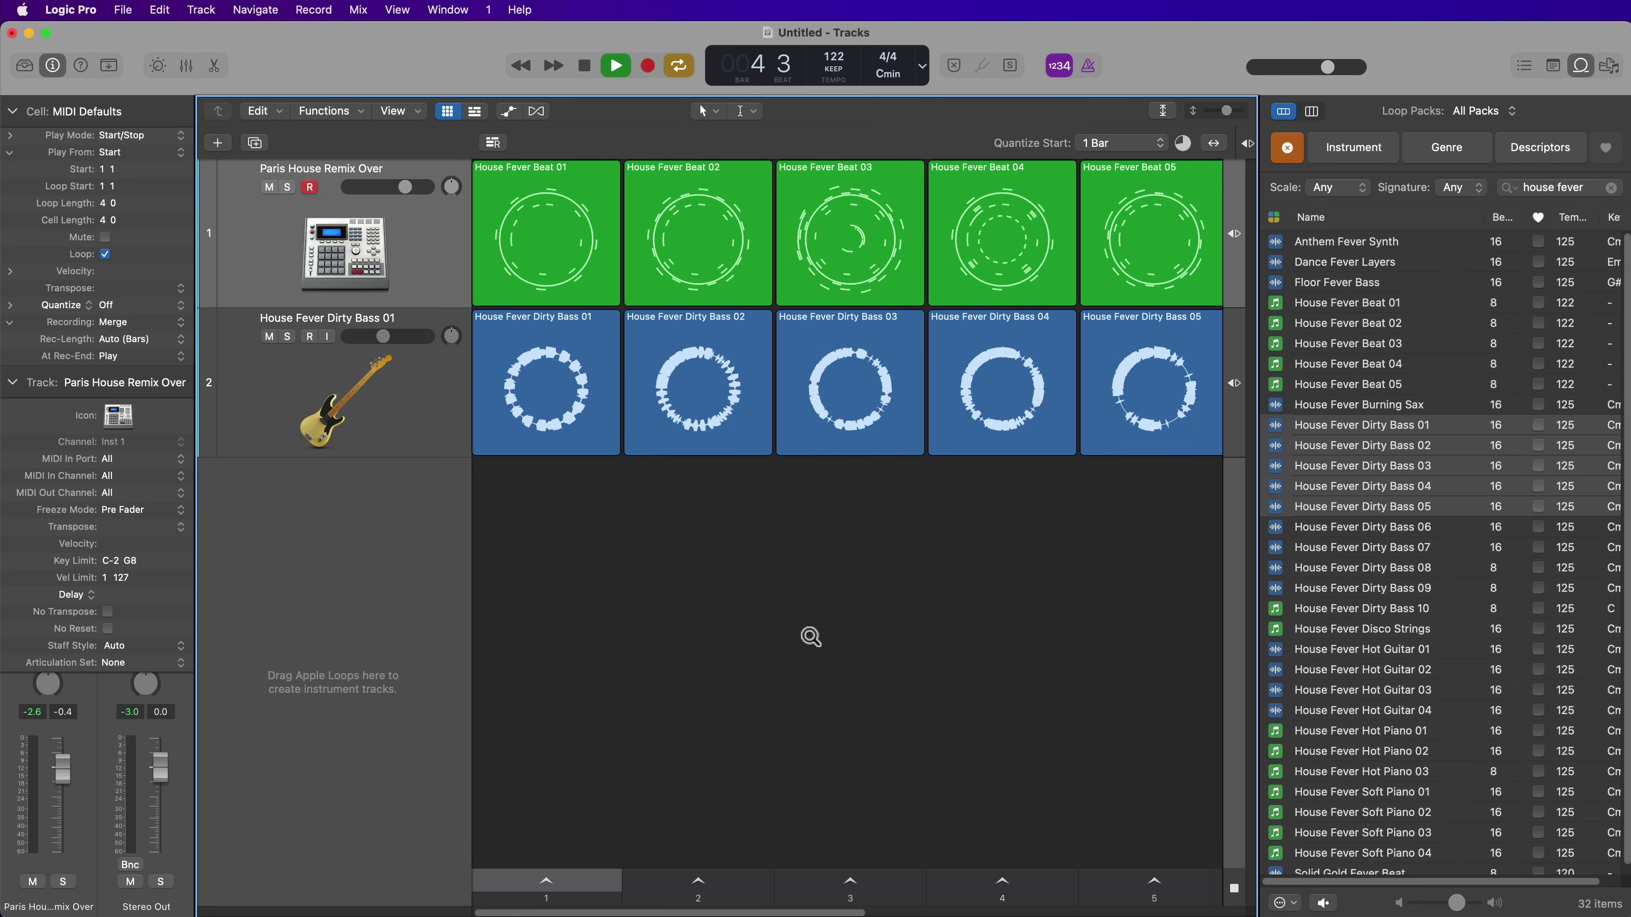
Retrigger Beat 01 with Dirty Bass 02 from the grid-only view, then stop playback.
{"action": "key", "text": "alt+b"}
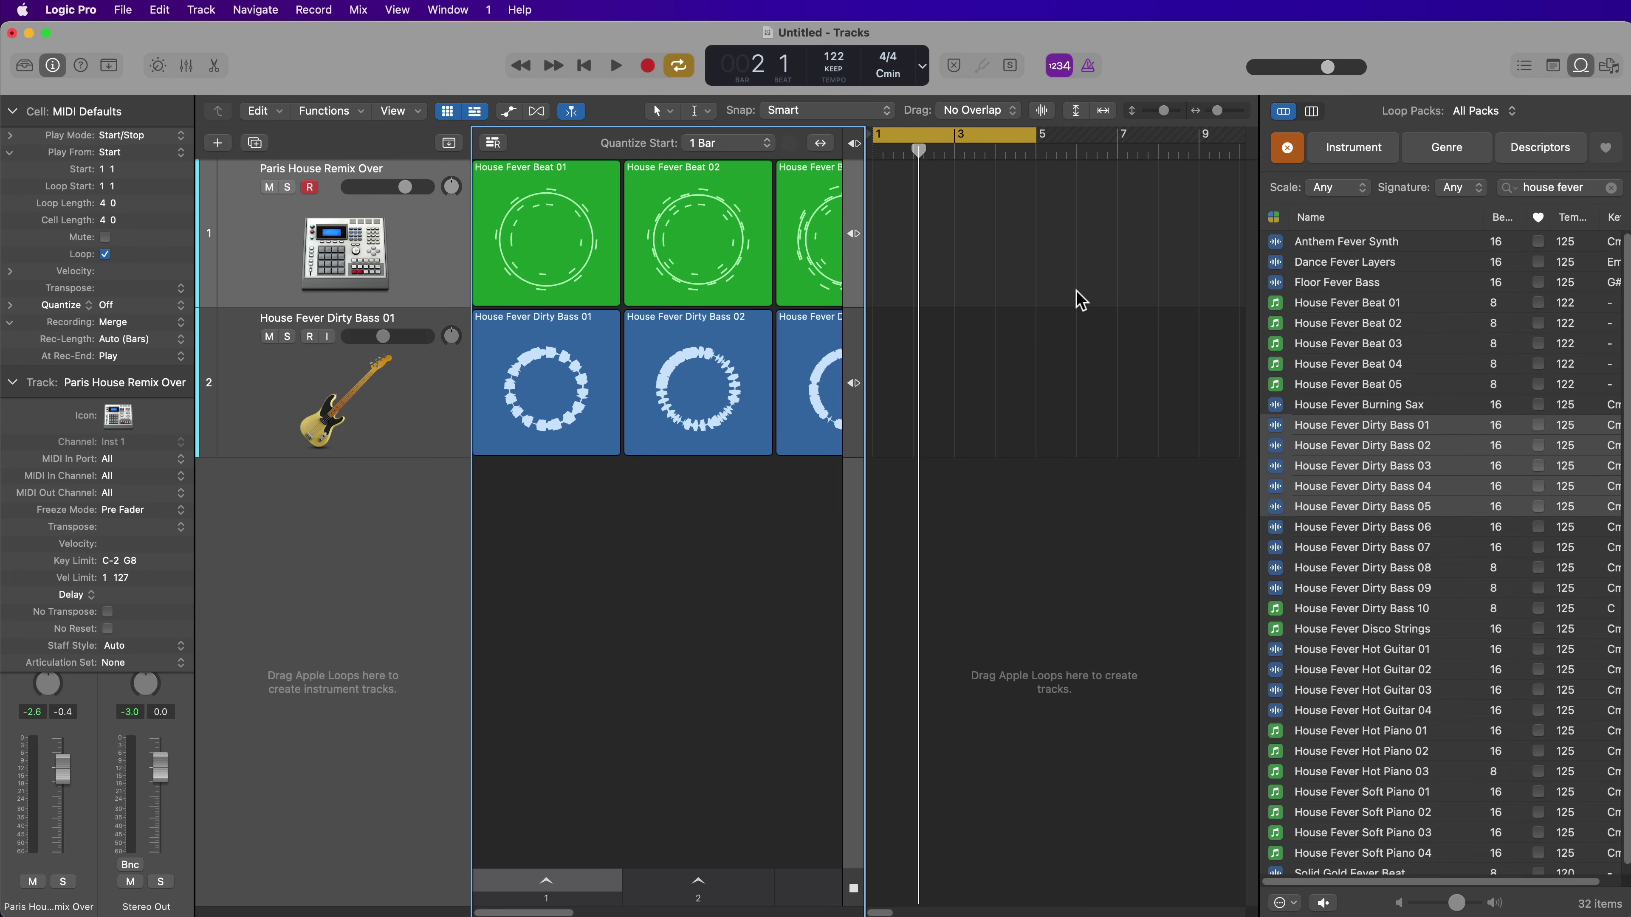
{"action": "key", "text": "alt+b"}
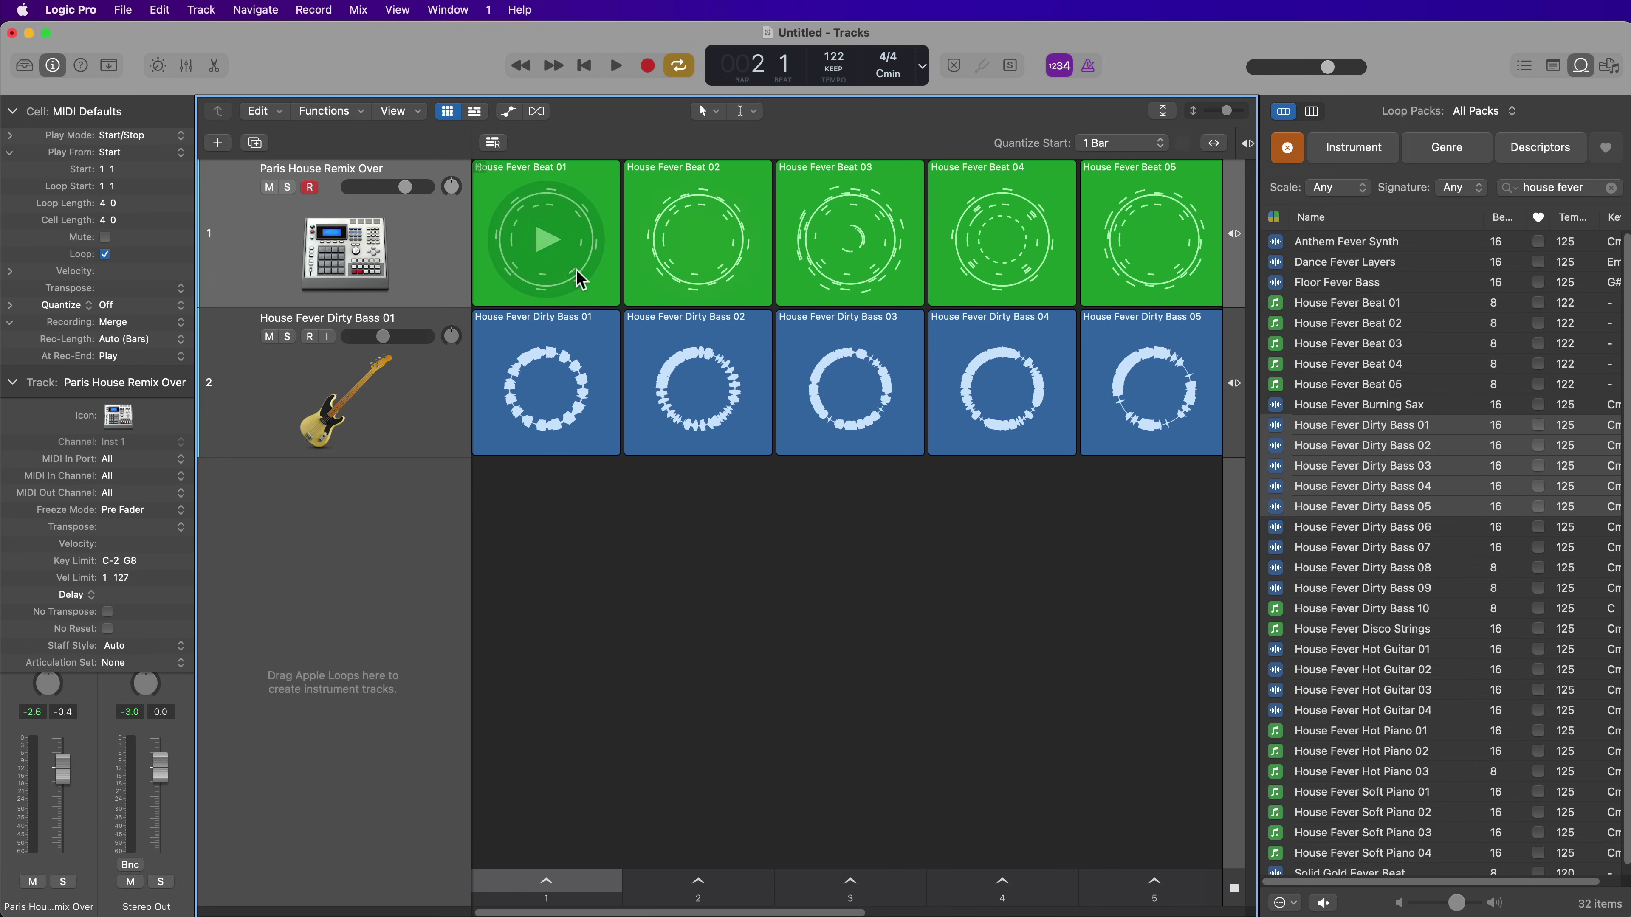
{"action": "left_click", "coordinate": [549, 244]}
{"action": "left_click", "coordinate": [694, 384]}
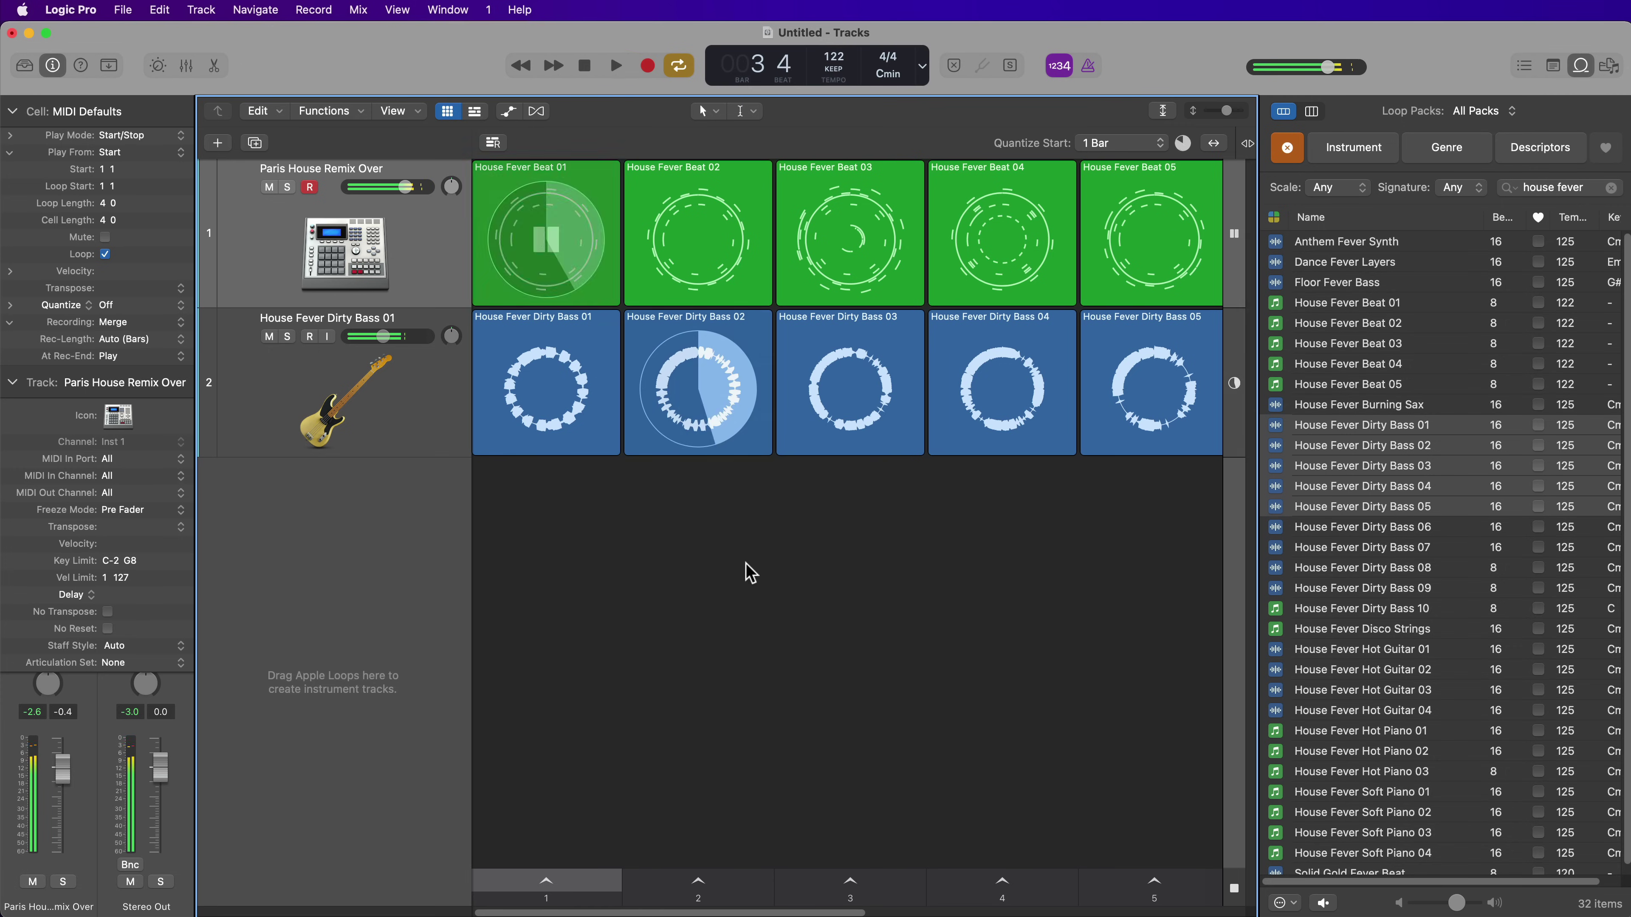
{"action": "key", "text": "space"}
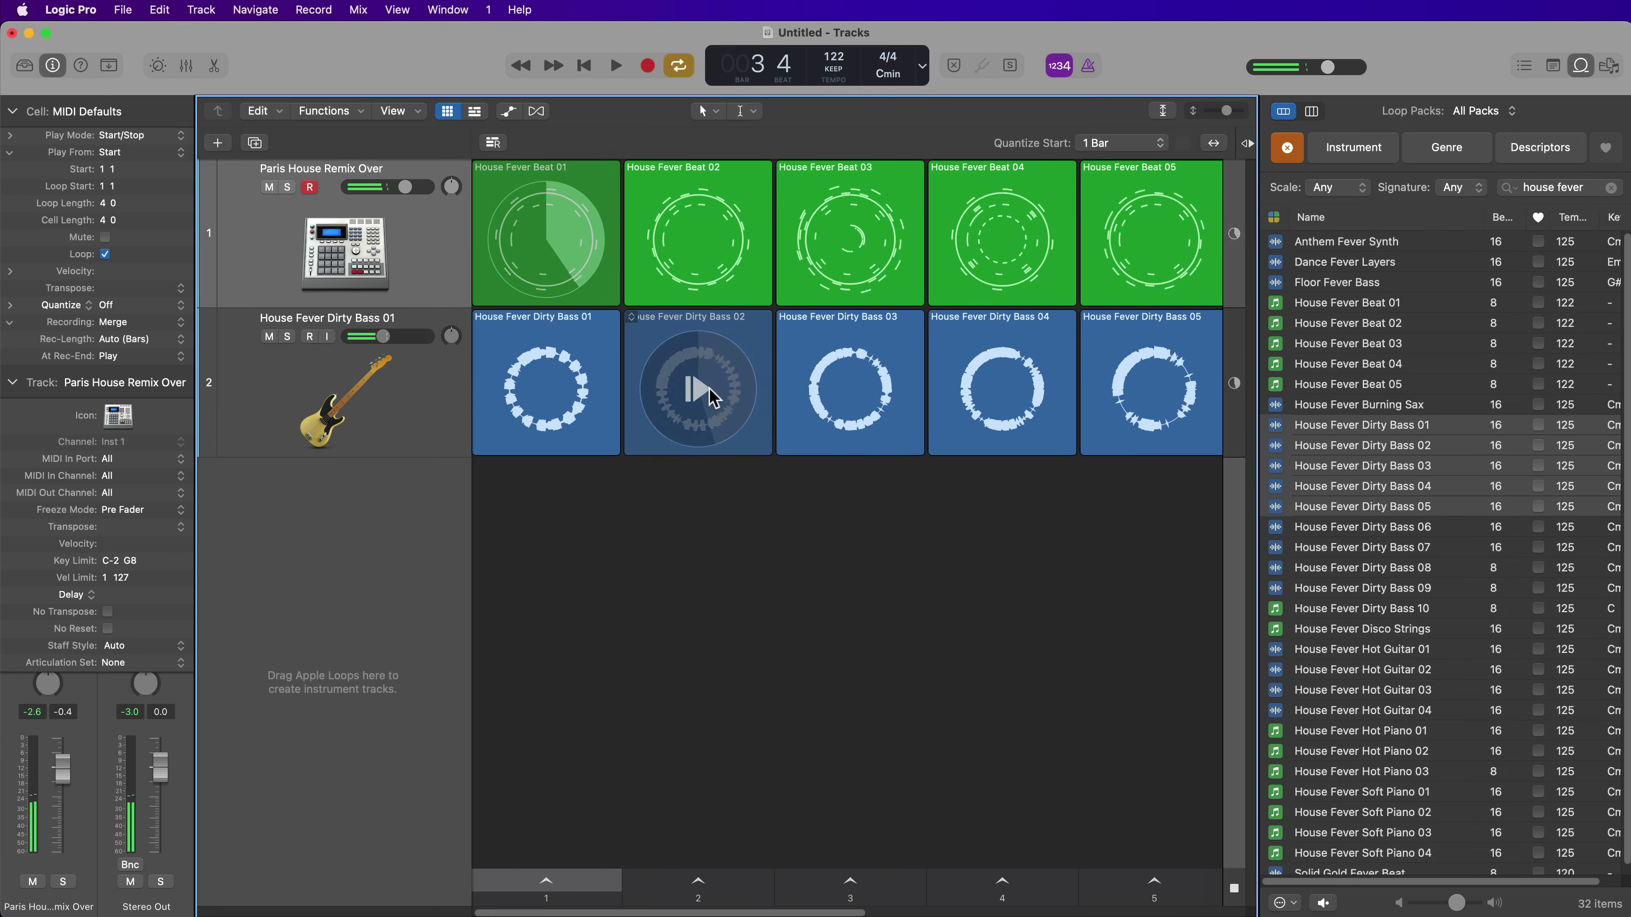
Play Dirty Bass 02 again, then restart and stop playback with Space.
{"action": "mouse_move", "coordinate": [715, 392]}
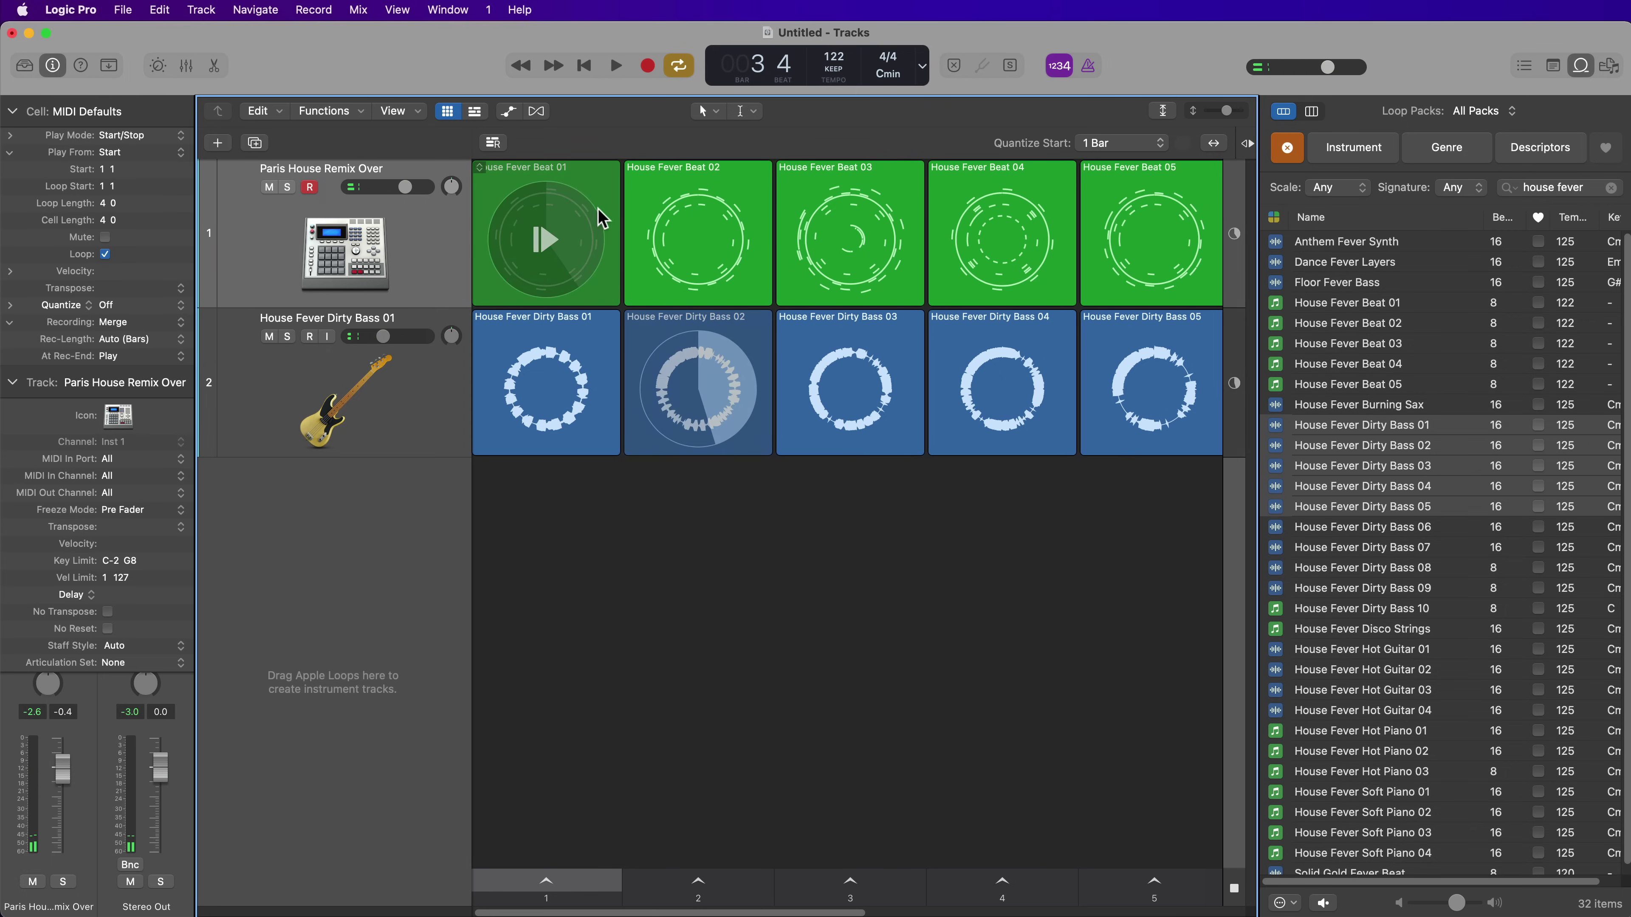
{"action": "left_click", "coordinate": [715, 363]}
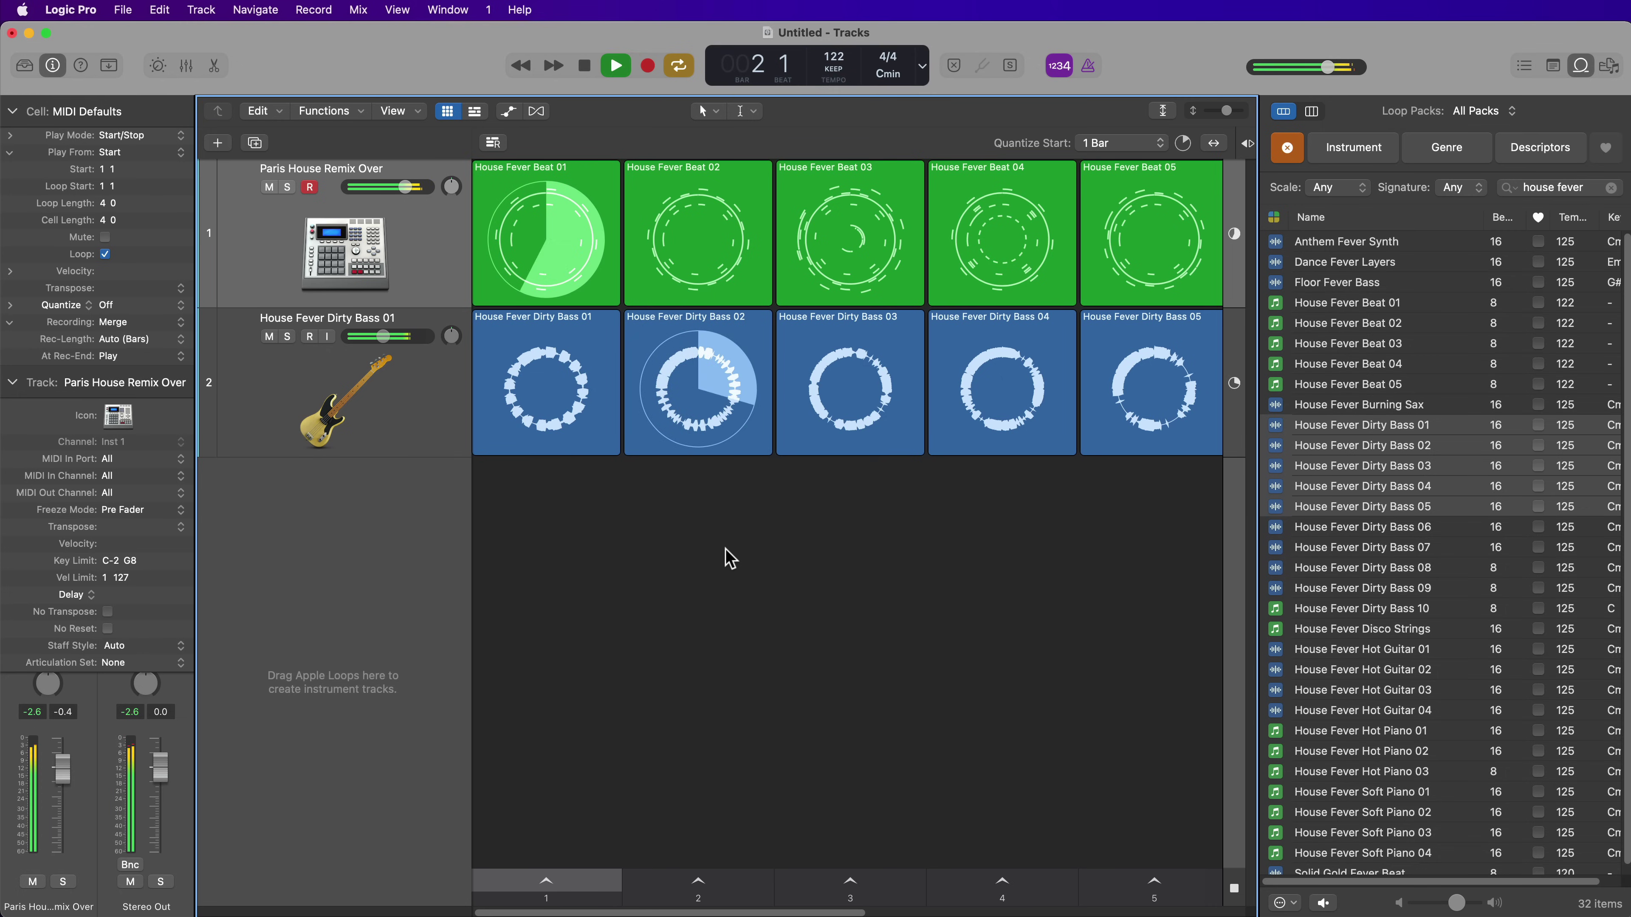
{"action": "key", "text": "space"}
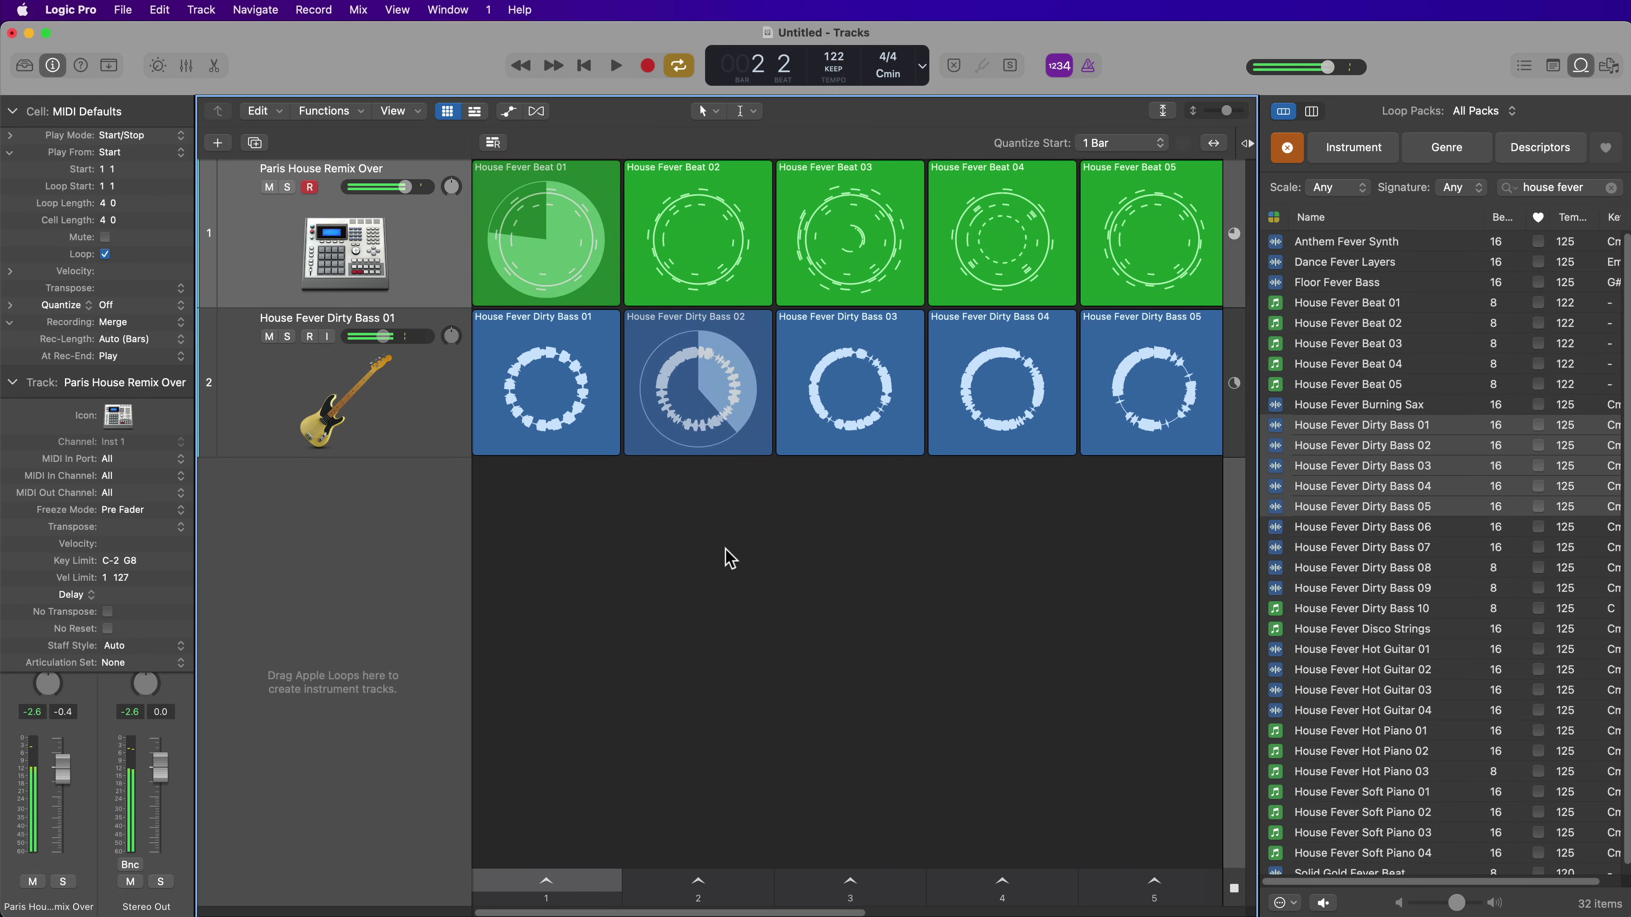
{"action": "key", "text": "space"}
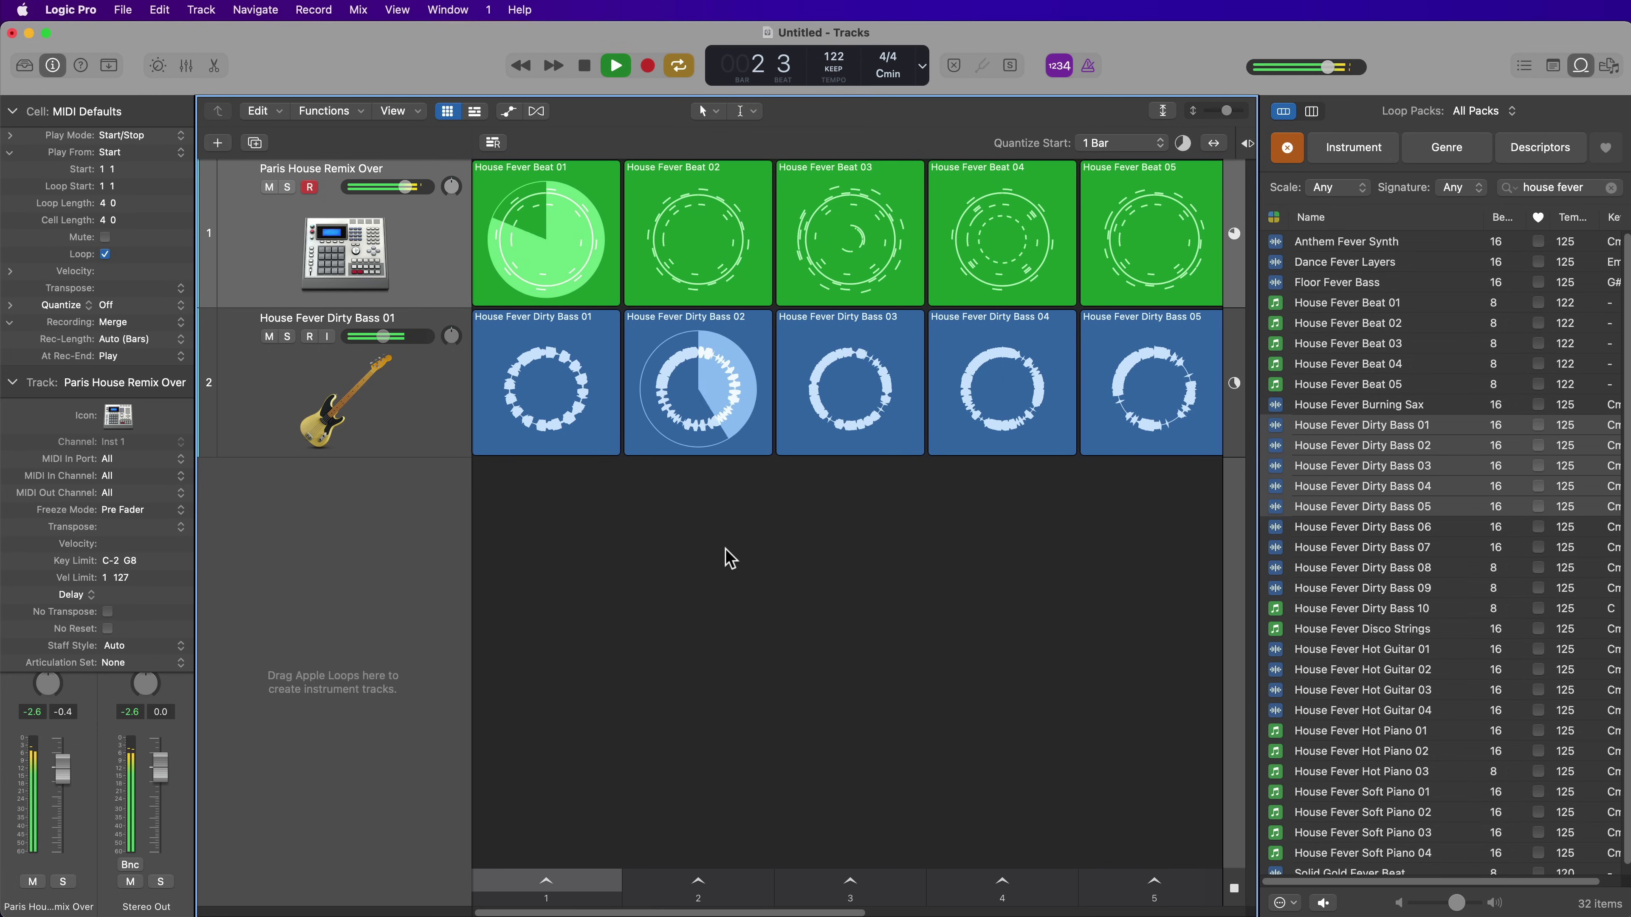
{"action": "key", "text": "space"}
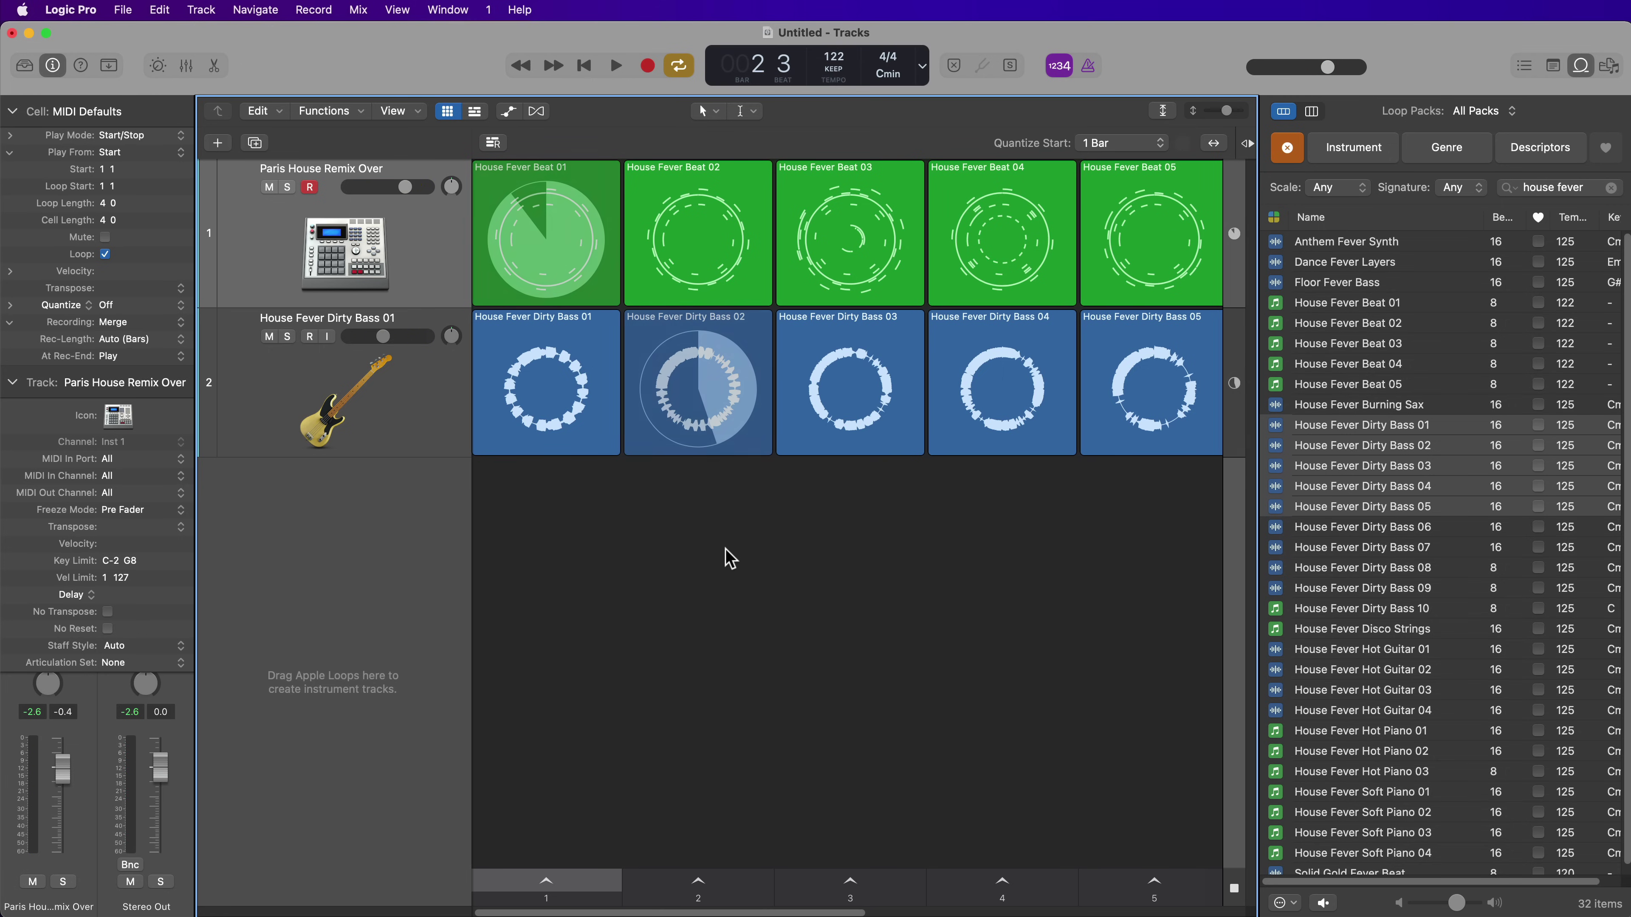
Turn off cycle mode, trigger Beat 01, toggle playback, and return to the grid-only view.
{"action": "key", "text": "alt+b"}
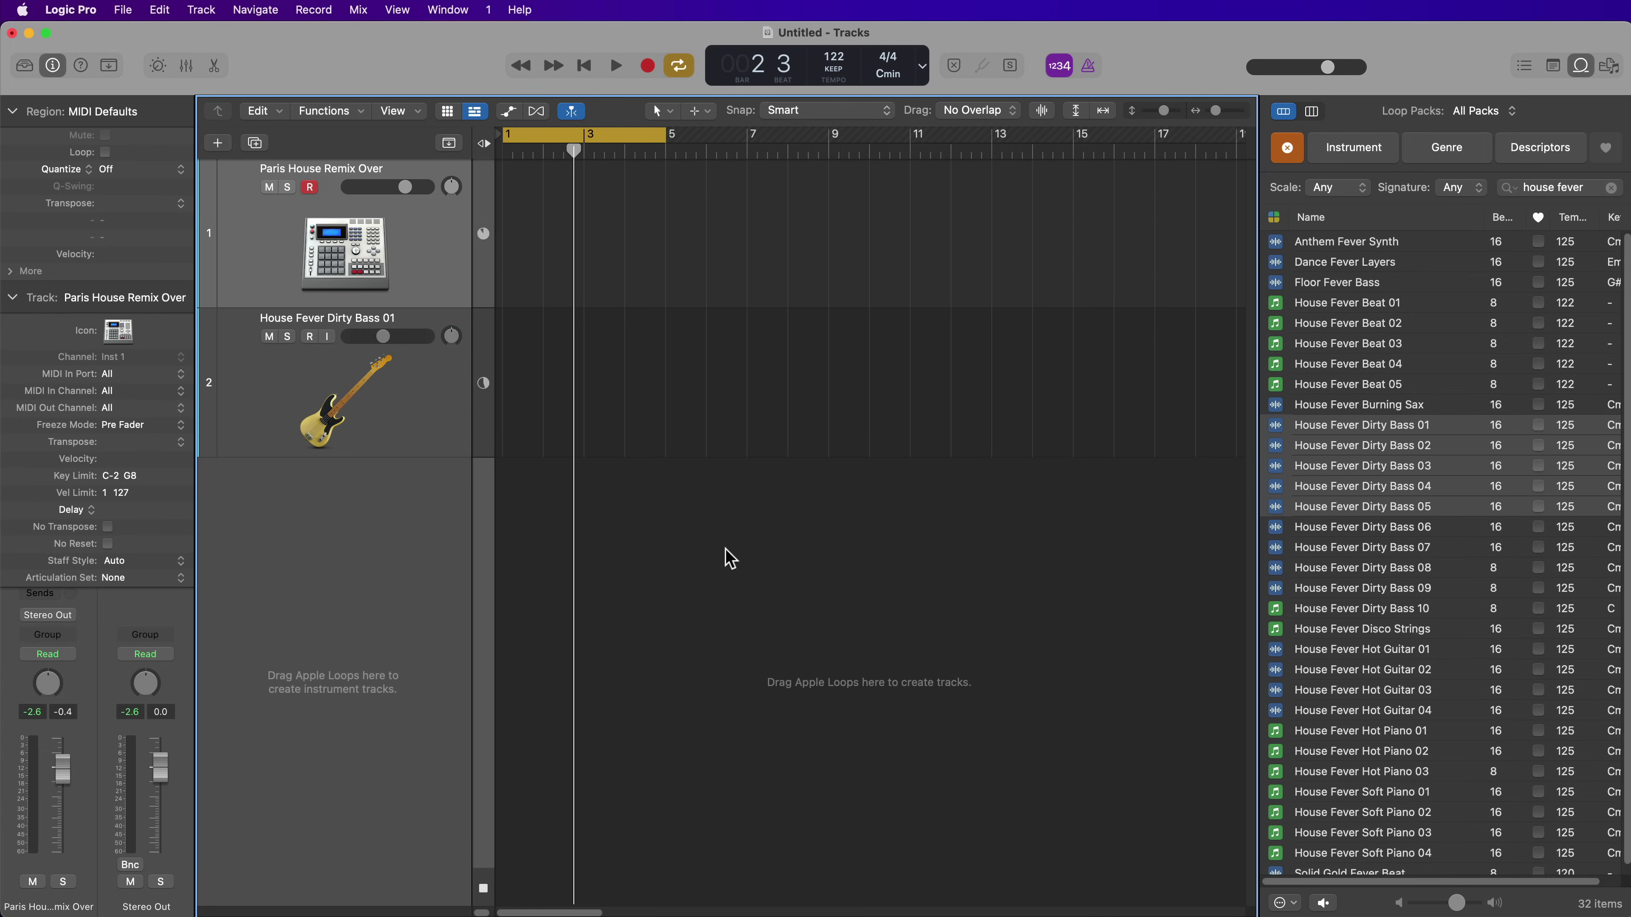
{"action": "key", "text": "c"}
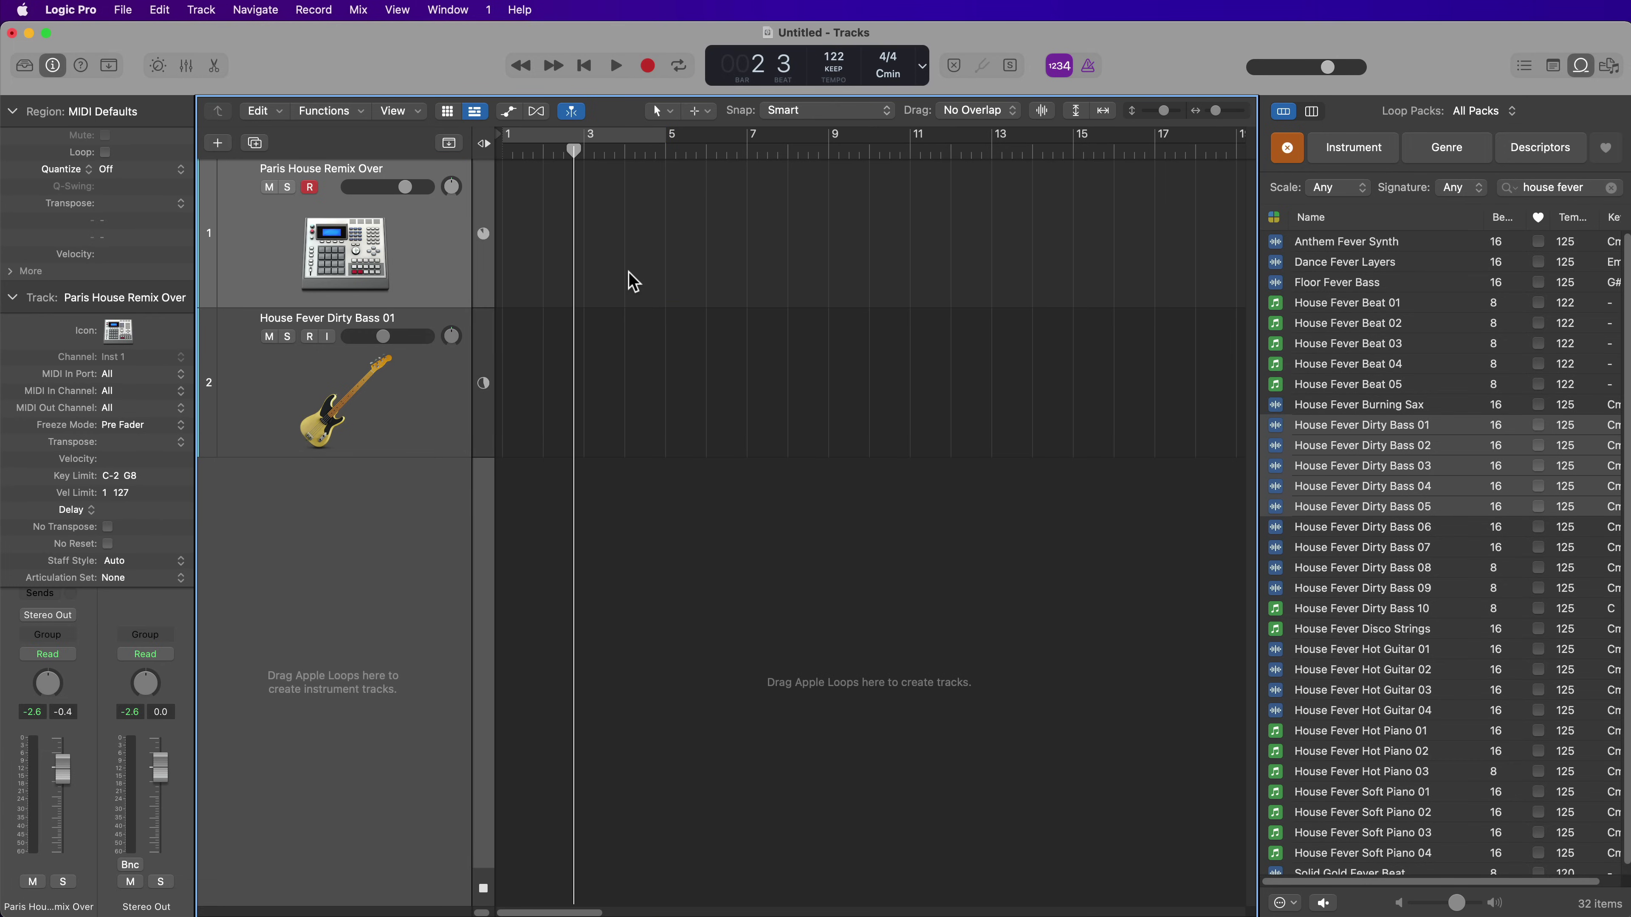
{"action": "key", "text": "alt+b"}
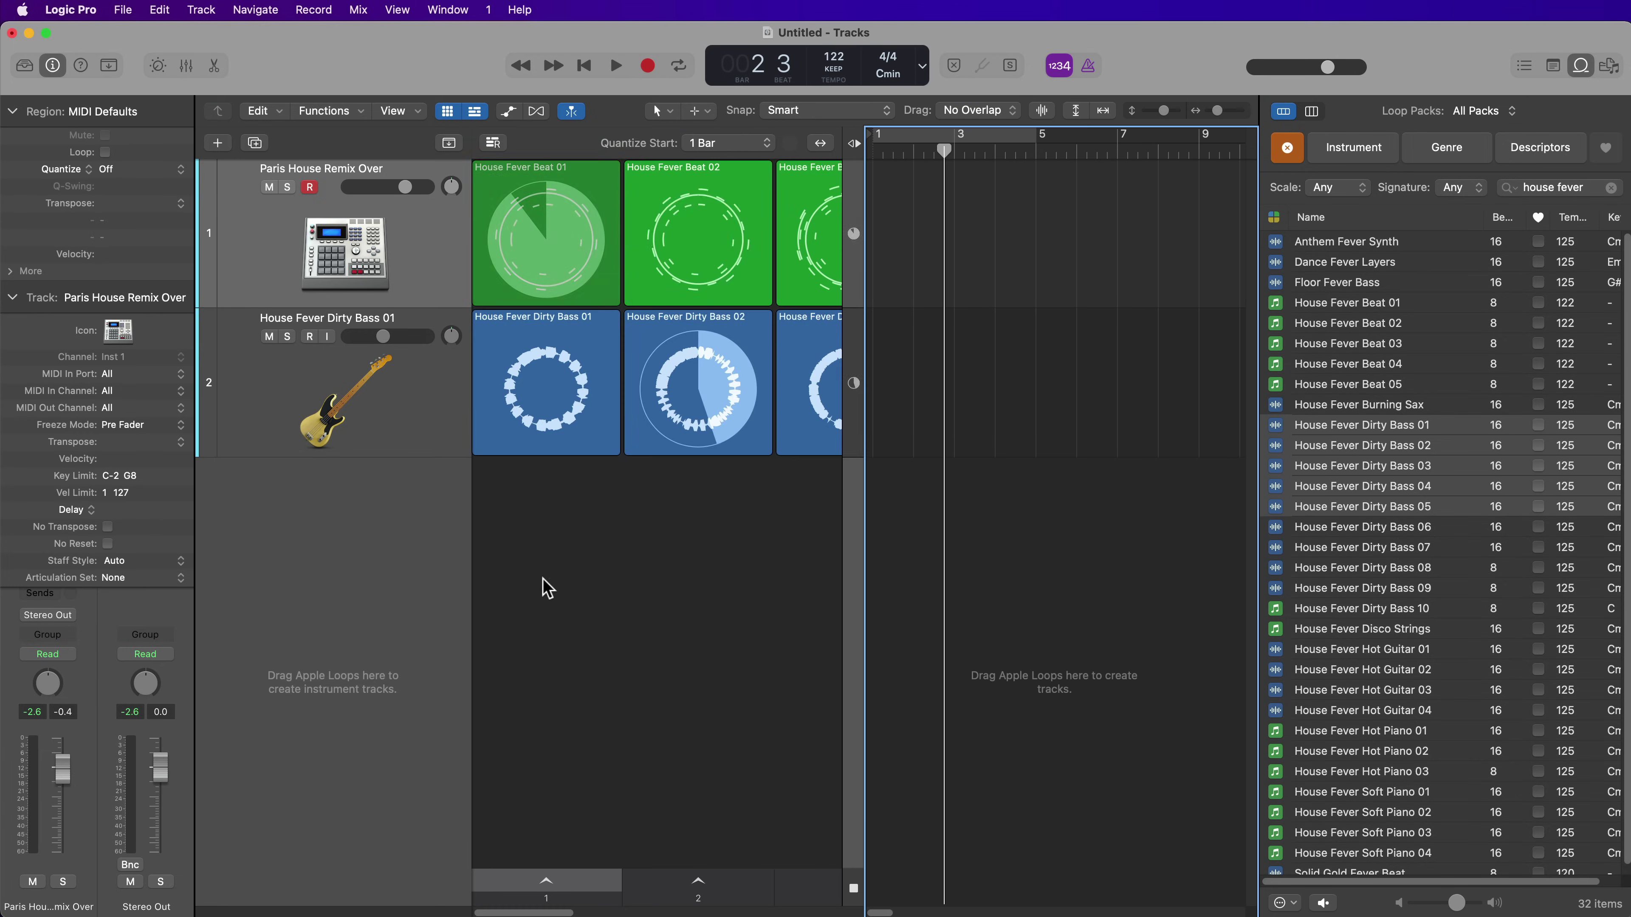
{"action": "left_click", "coordinate": [539, 228]}
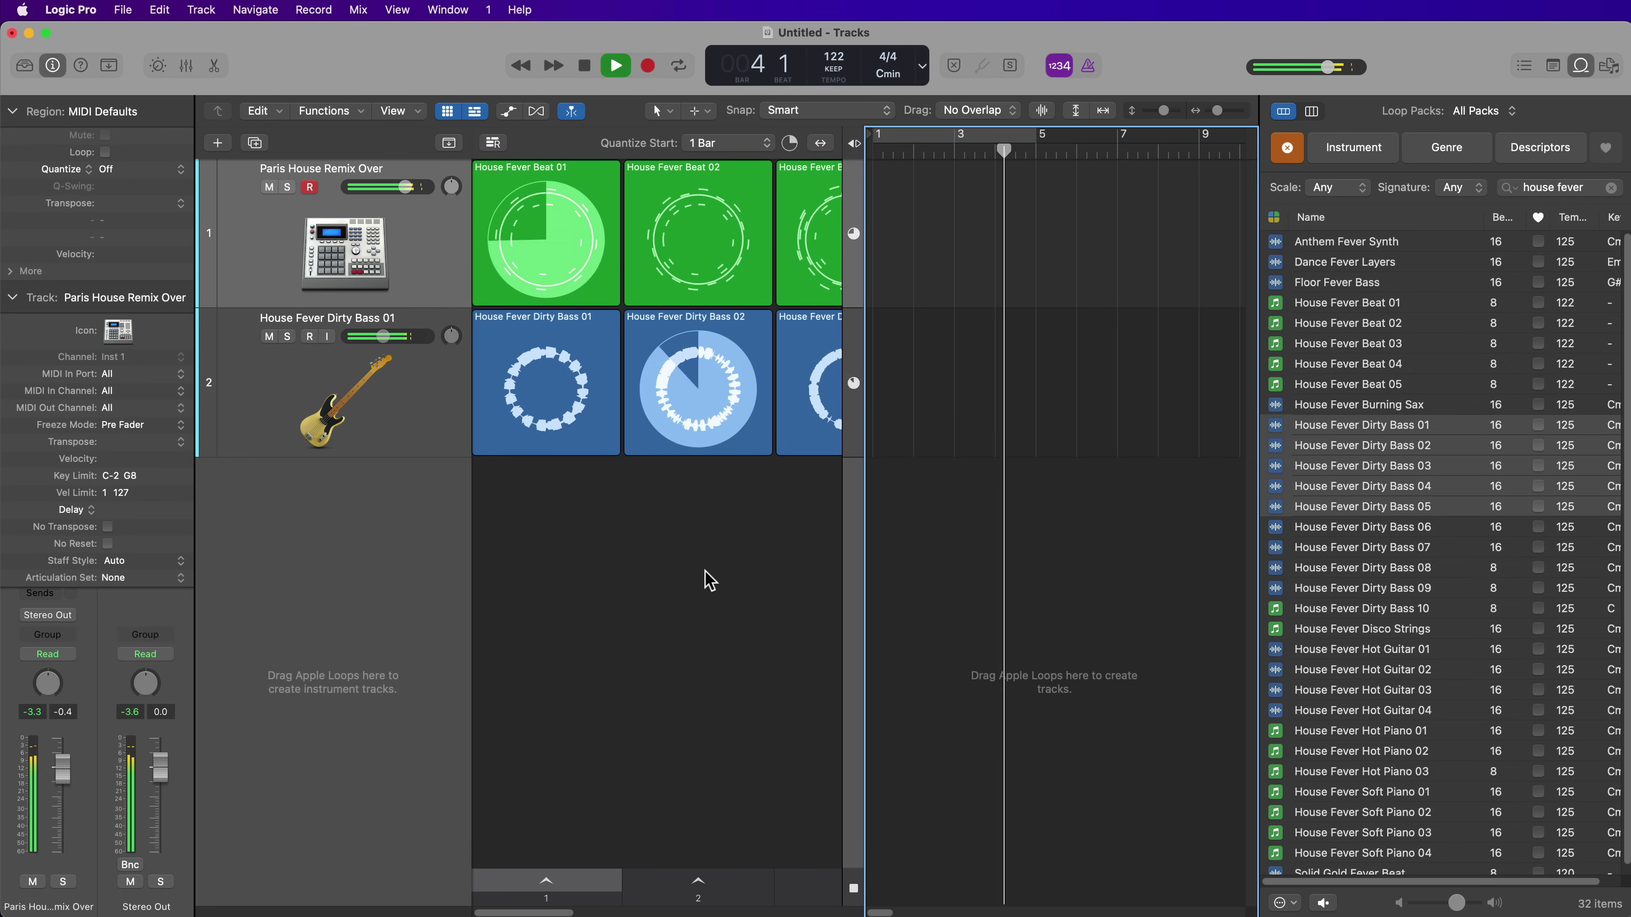
{"action": "key", "text": "space"}
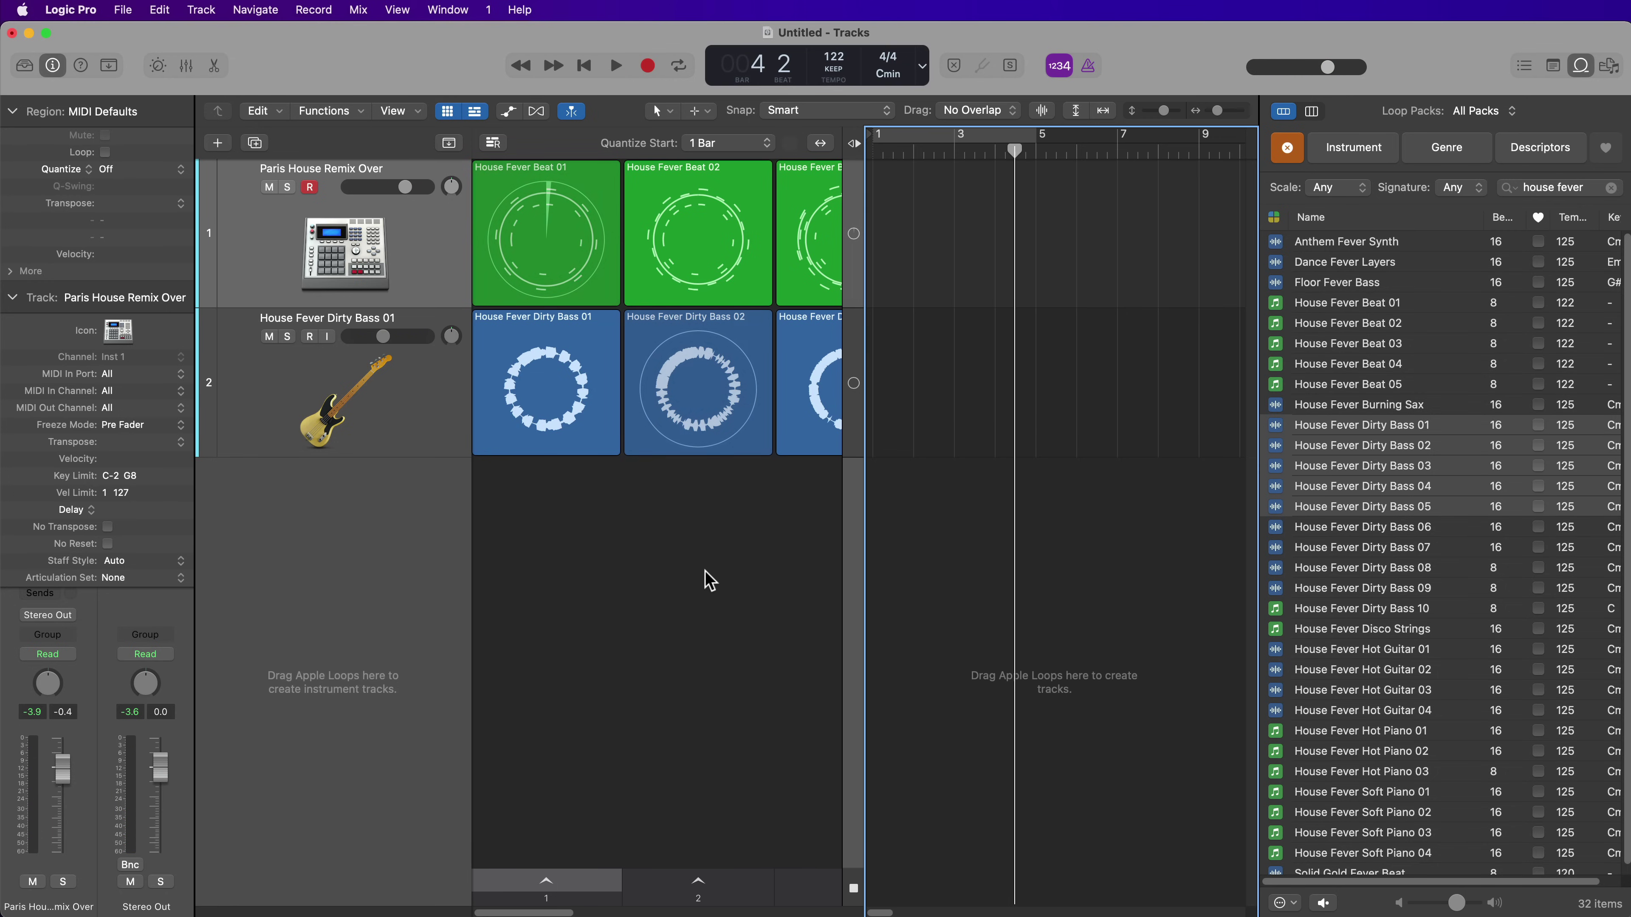
{"action": "key", "text": "space"}
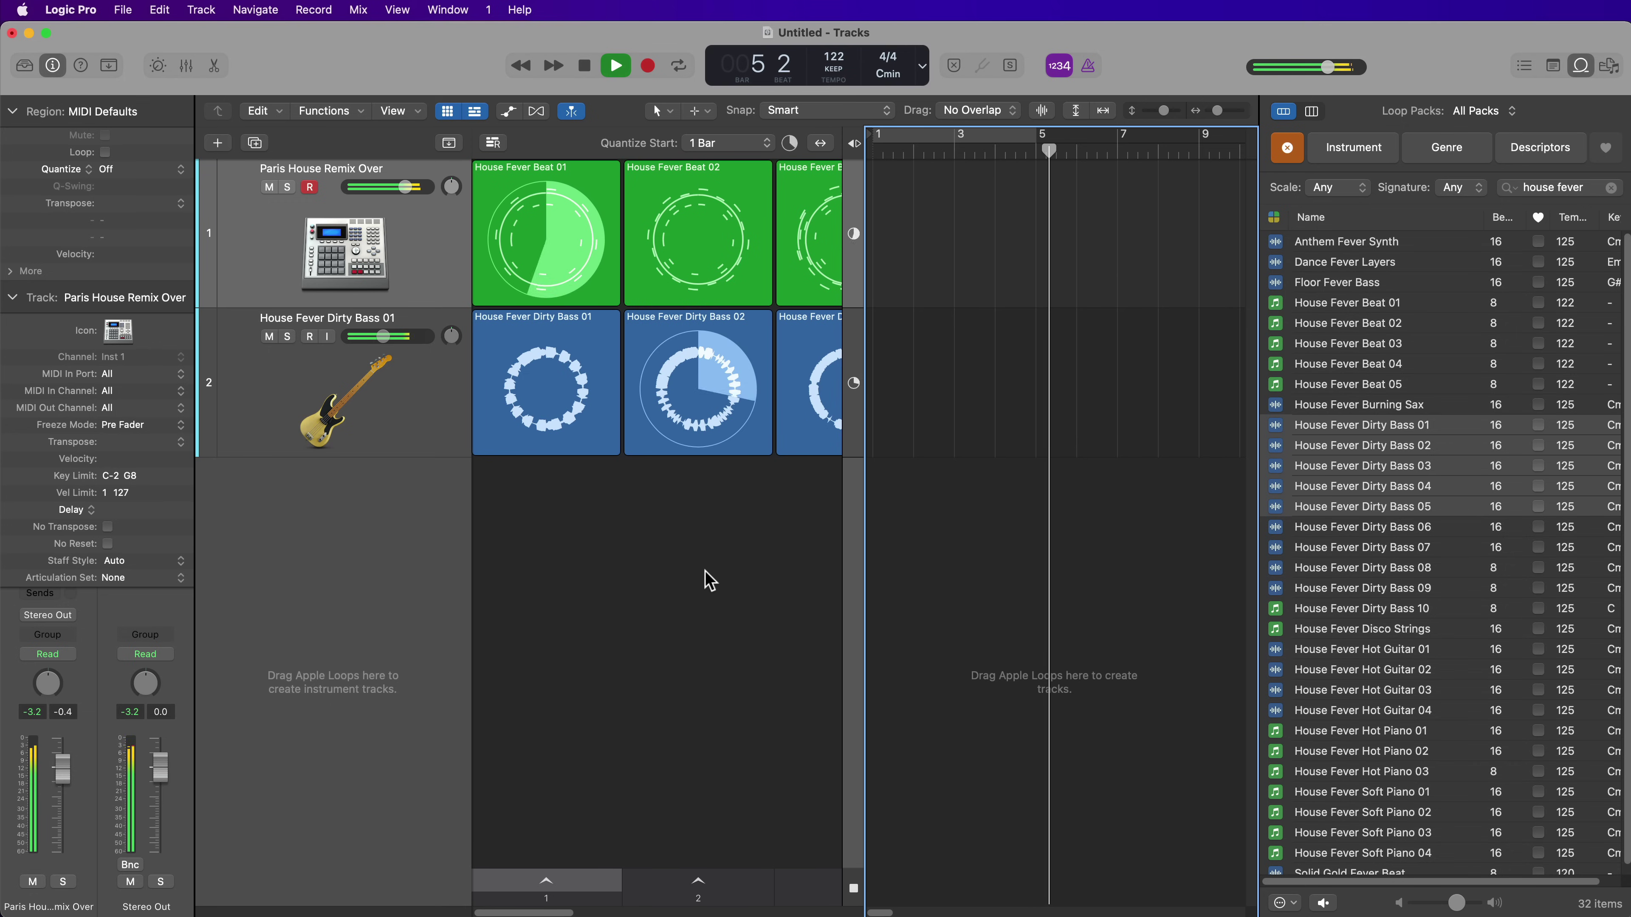
{"action": "key", "text": "alt+b"}
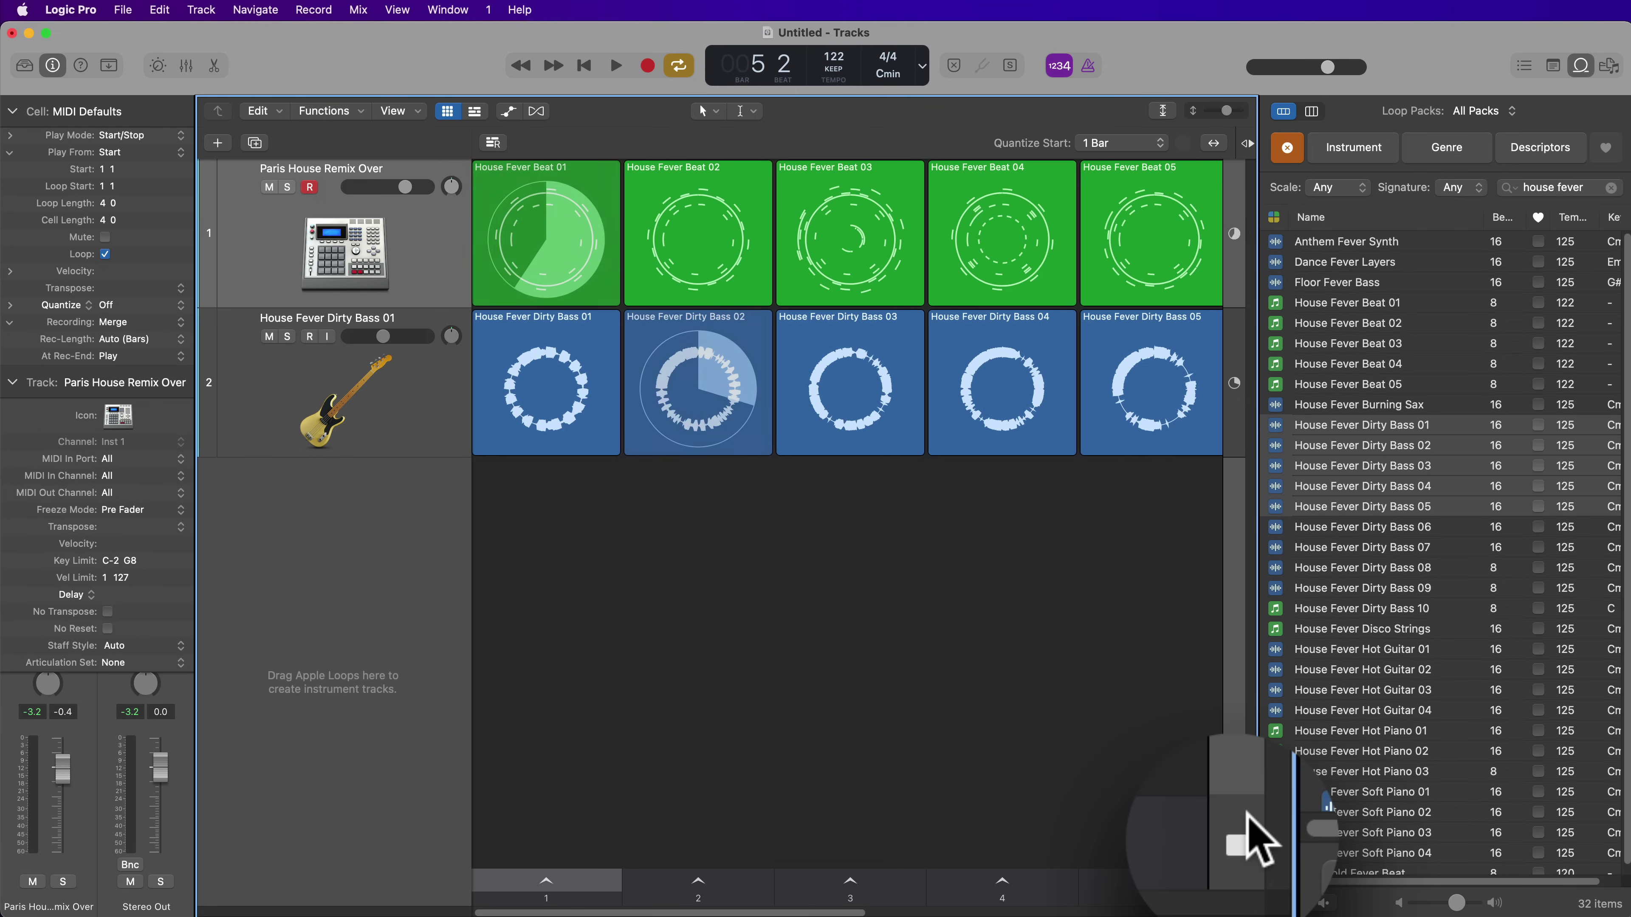
Launch scenes 1, 2 and 4 in turn, then stop all playing cells.
{"action": "key", "text": "space"}
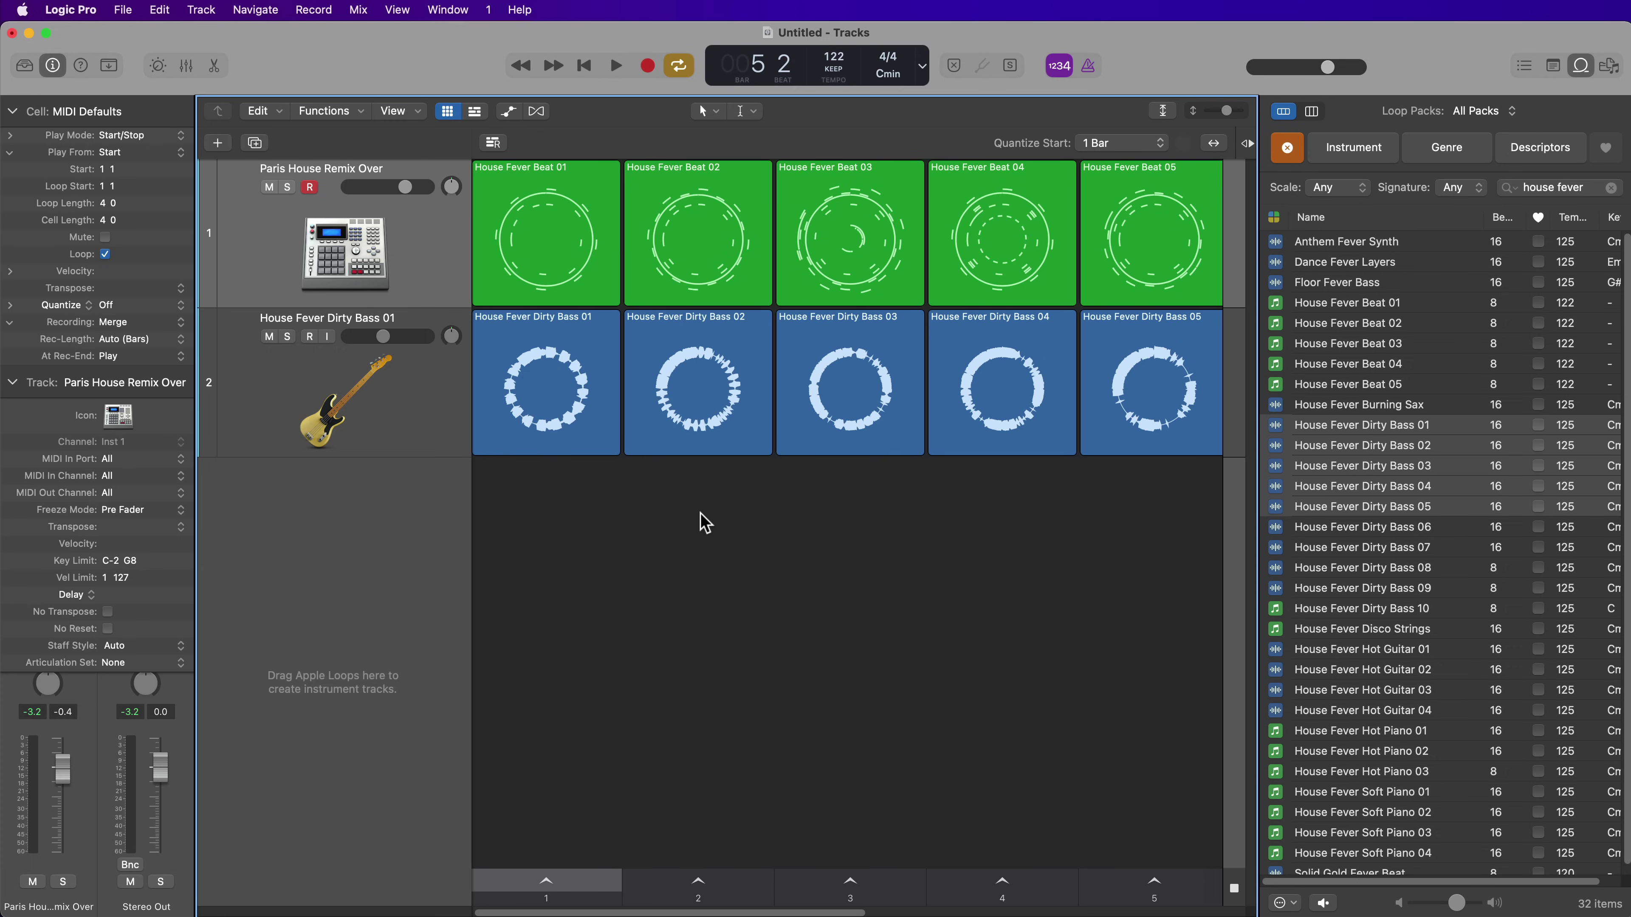
{"action": "left_click", "coordinate": [592, 890]}
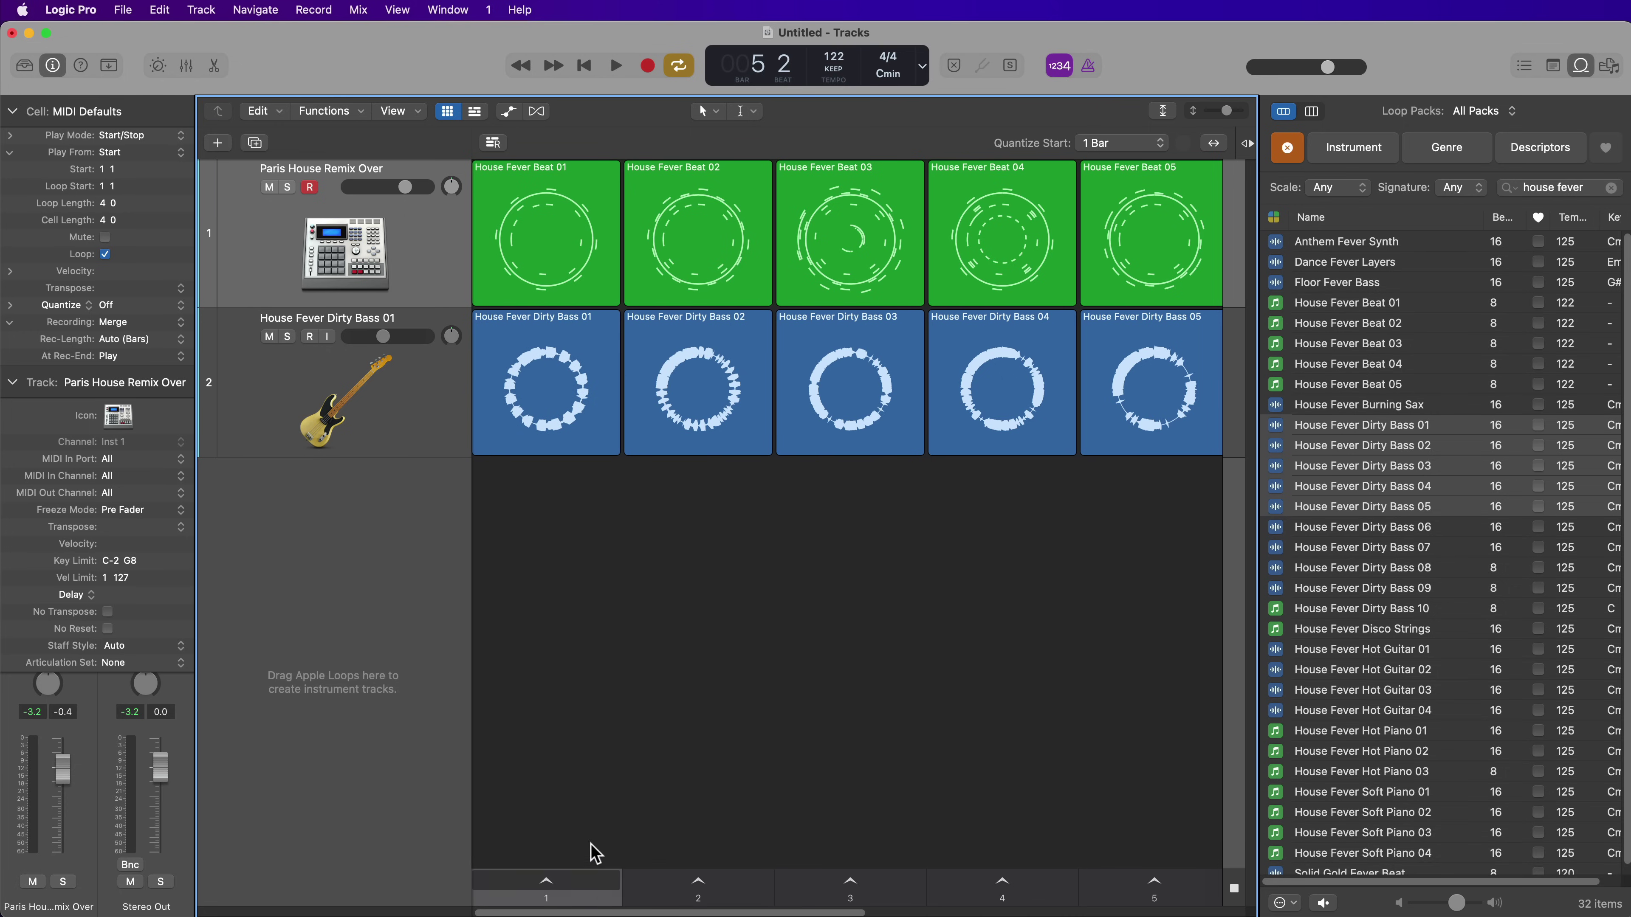
{"action": "left_click", "coordinate": [583, 890]}
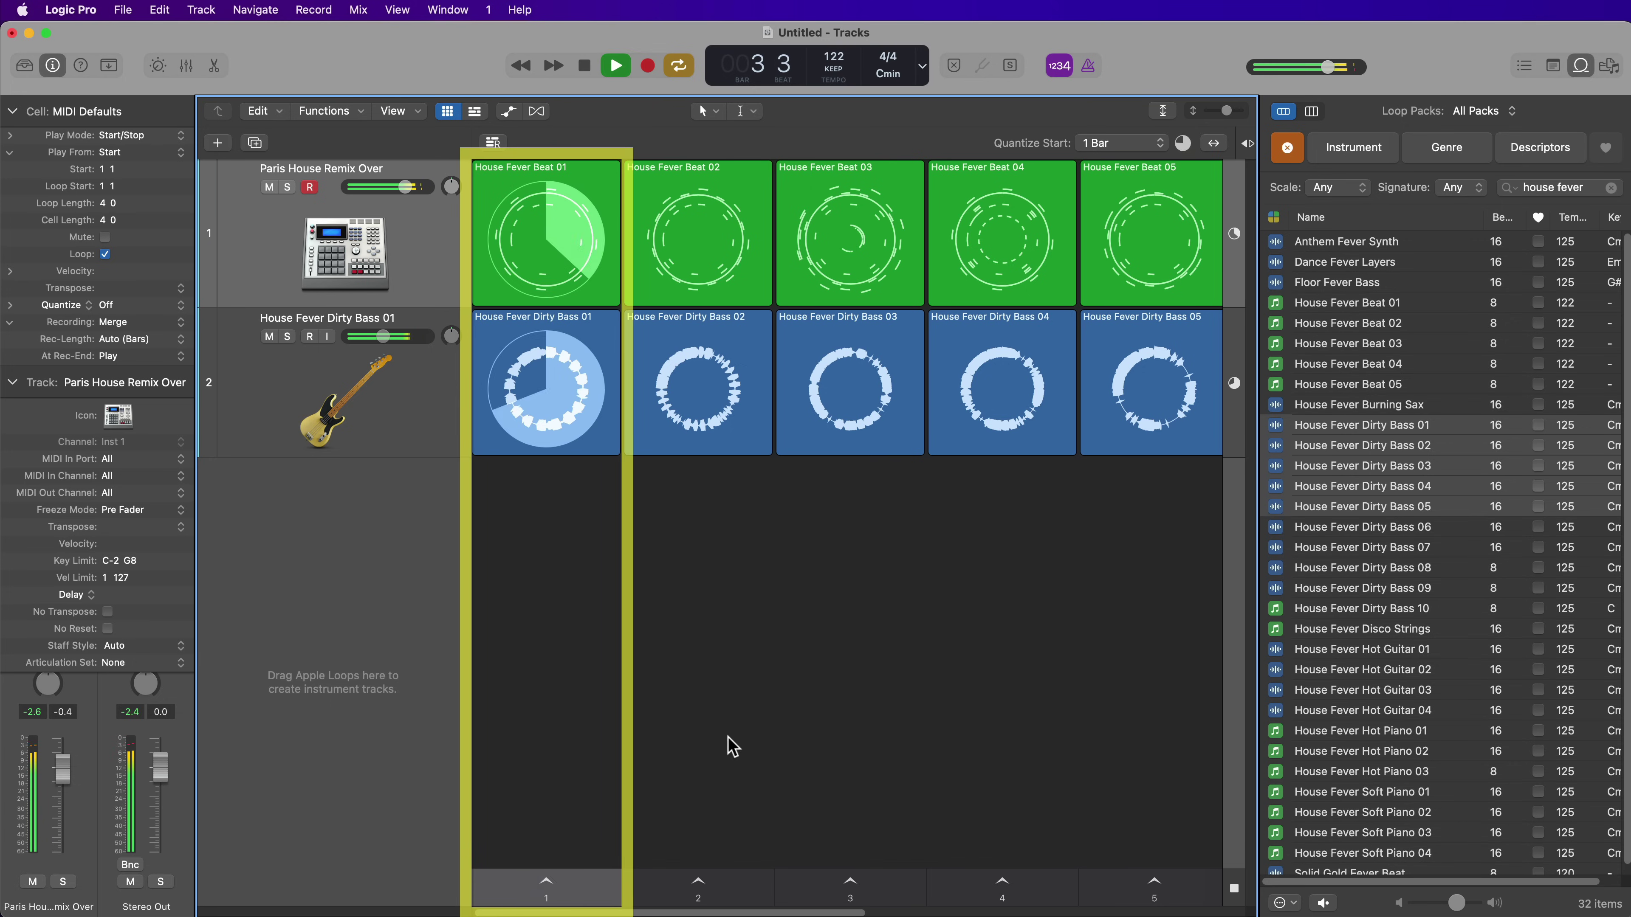
{"action": "left_click", "coordinate": [746, 885]}
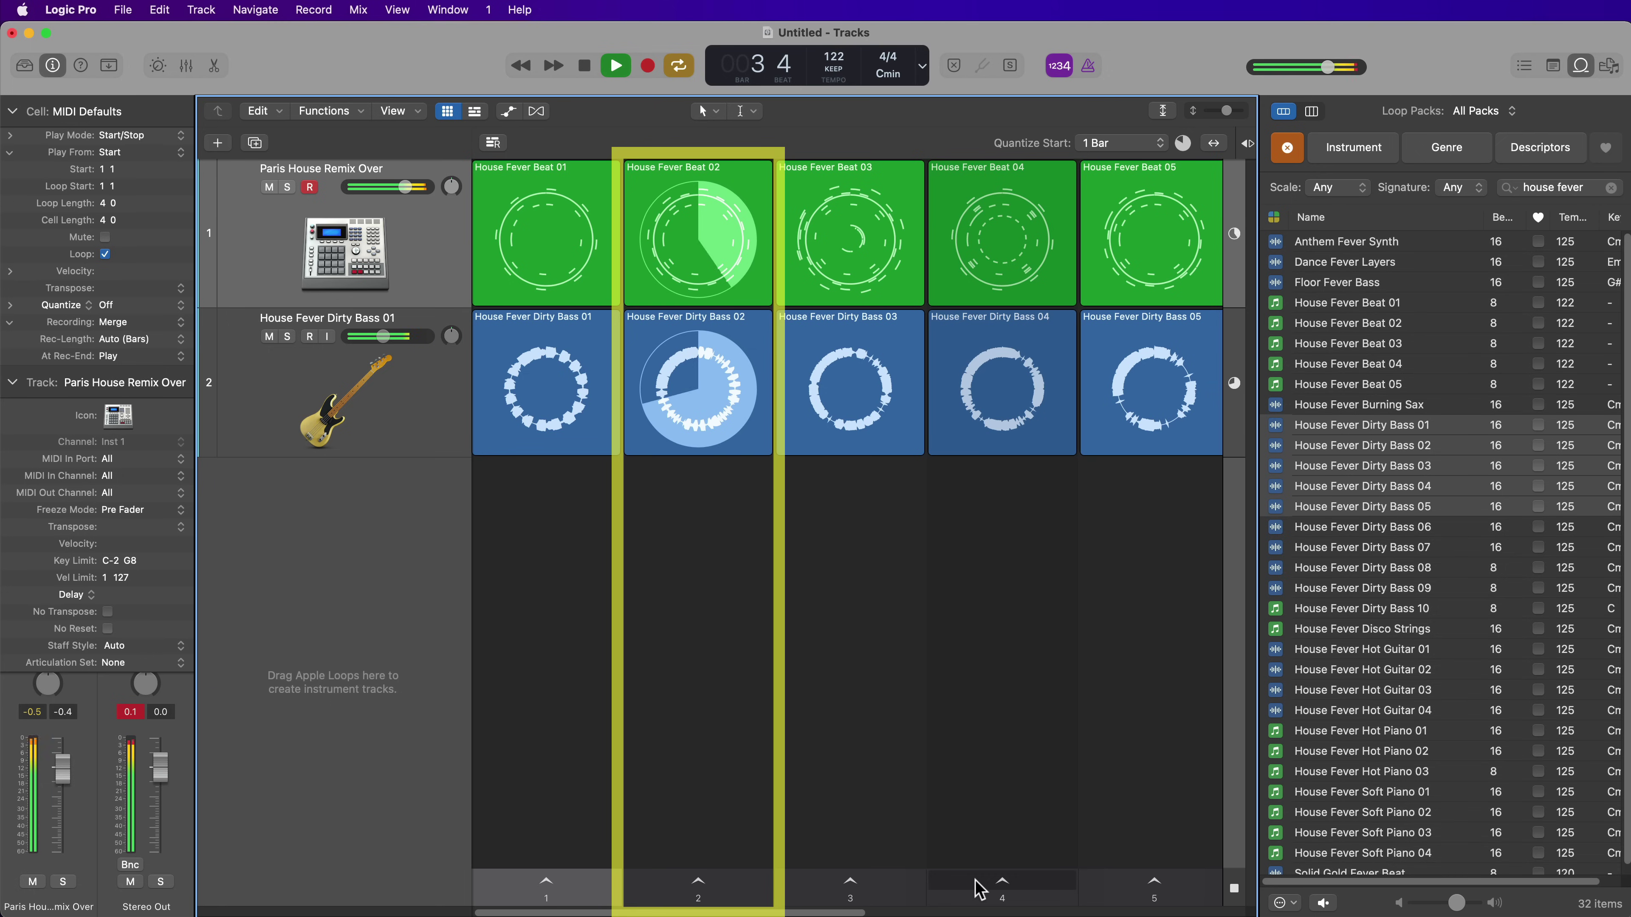
{"action": "left_click", "coordinate": [975, 880]}
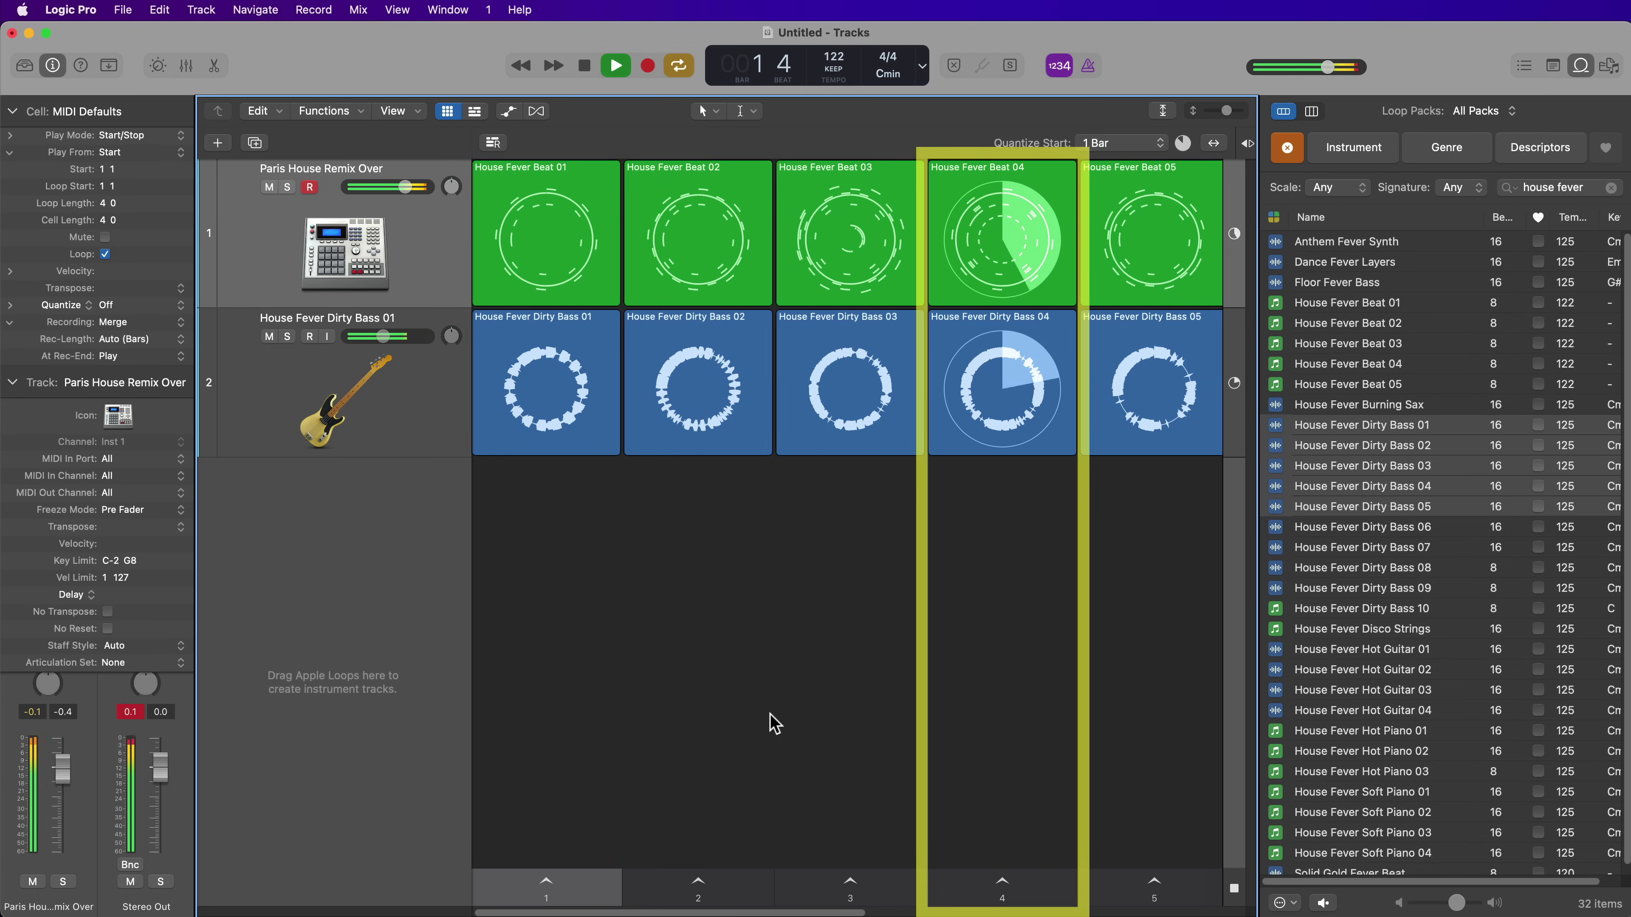
{"action": "key", "text": "space"}
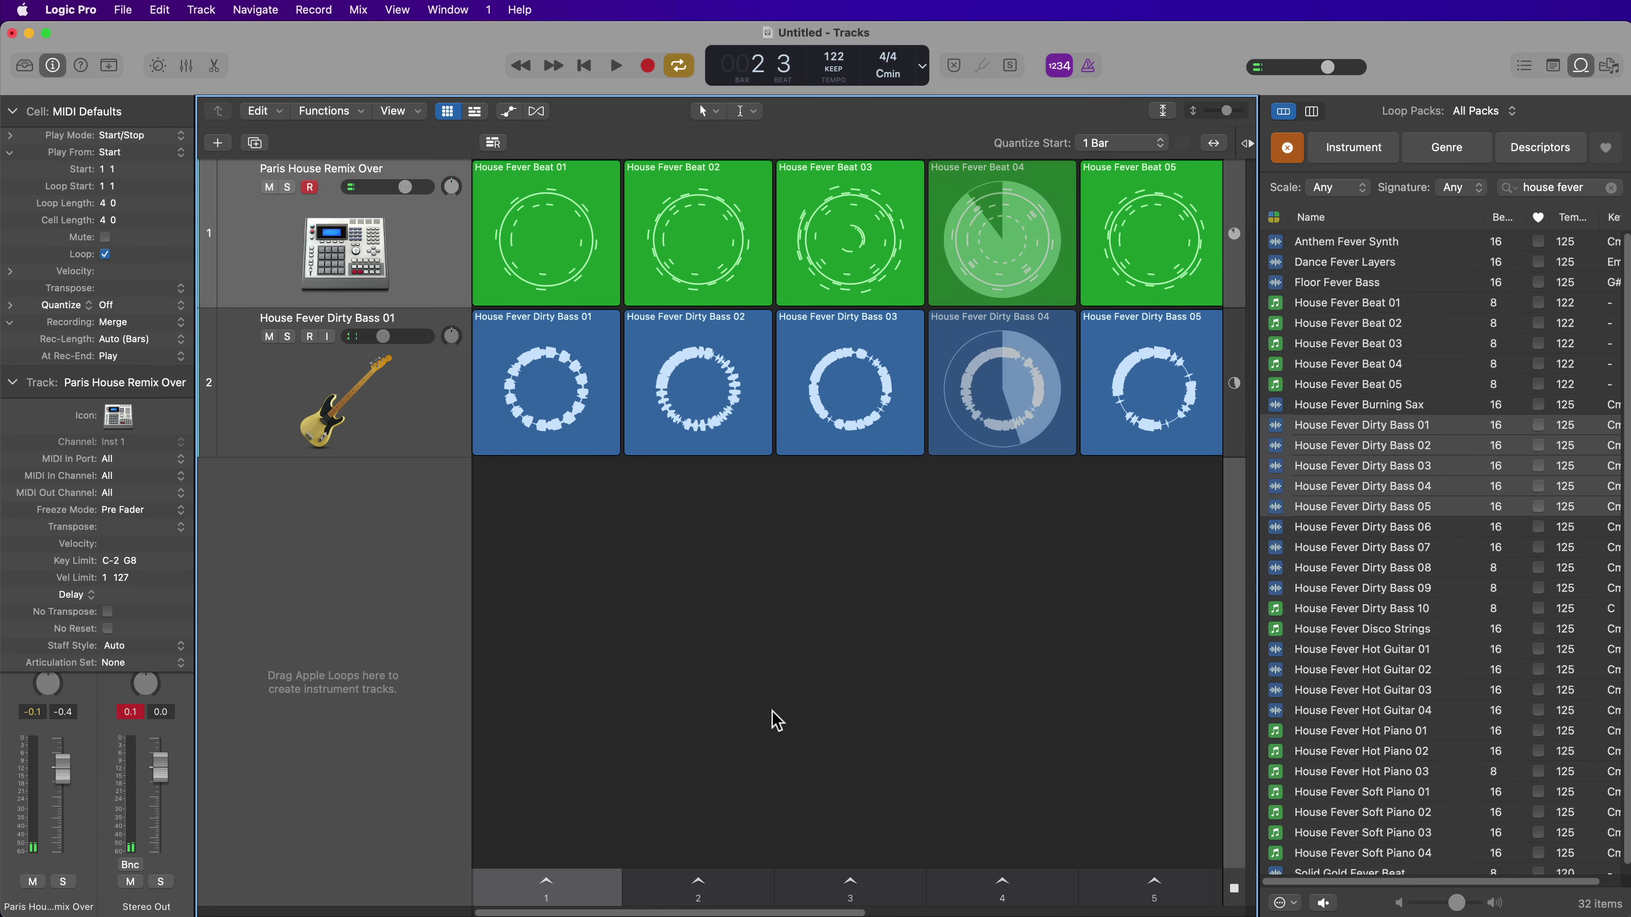
{"action": "key", "text": "space"}
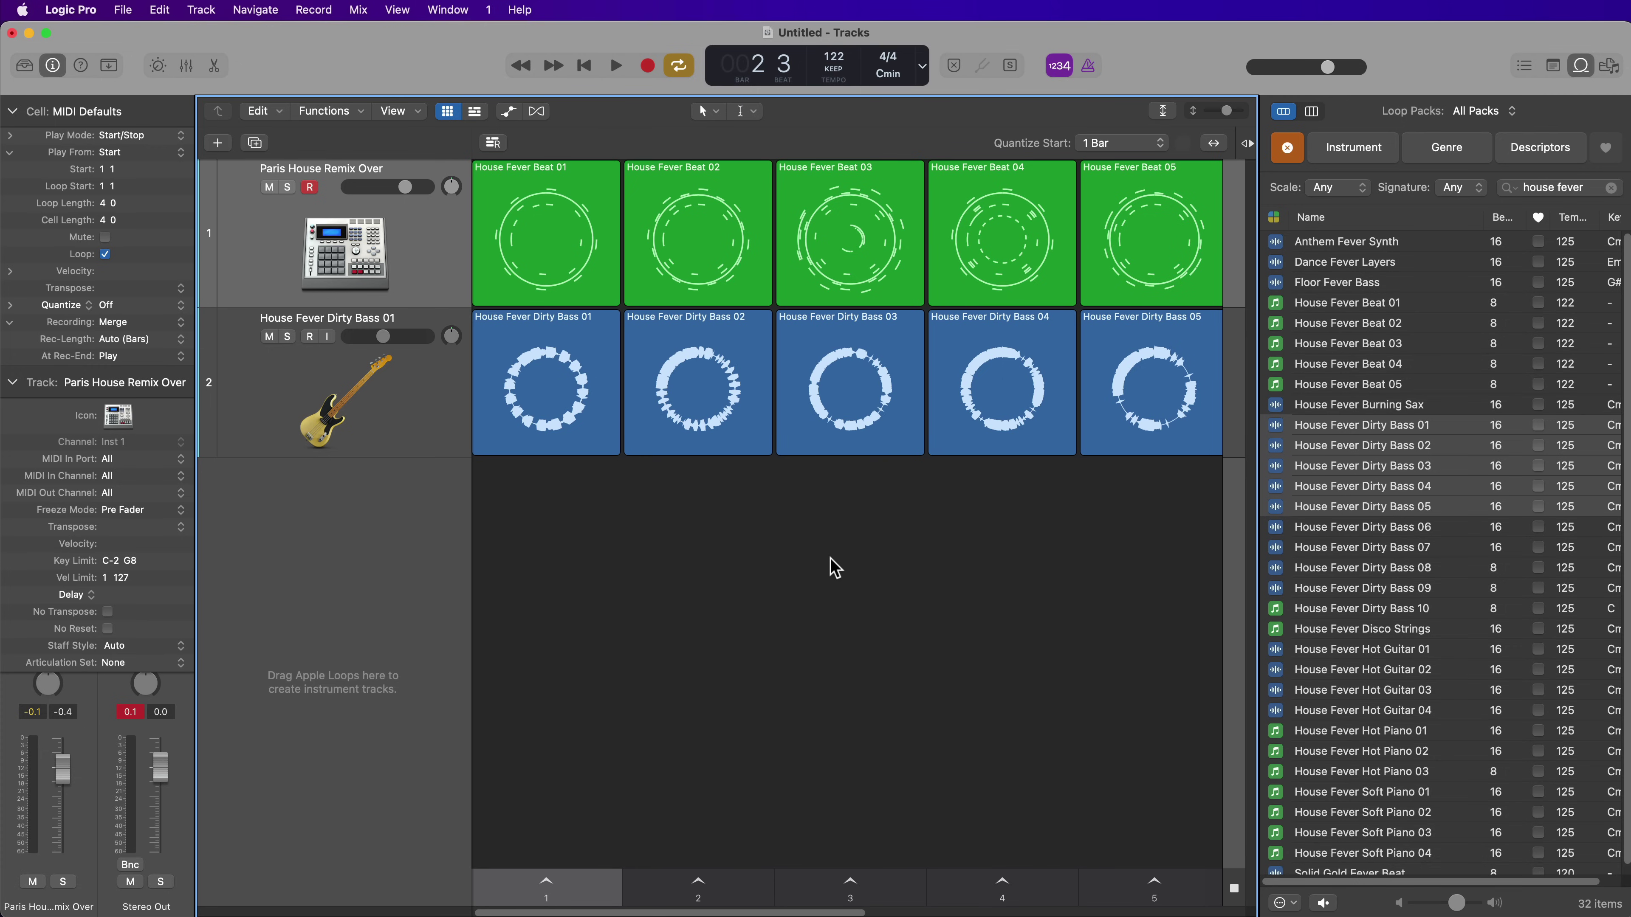
Launch scenes 2 and 1, then step the scene selection back and forth with the arrow keys.
{"action": "left_click", "coordinate": [735, 900]}
{"action": "left_click", "coordinate": [549, 896]}
{"action": "key", "text": "Right"}
{"action": "key", "text": "Right"}
{"action": "key", "text": "Right"}
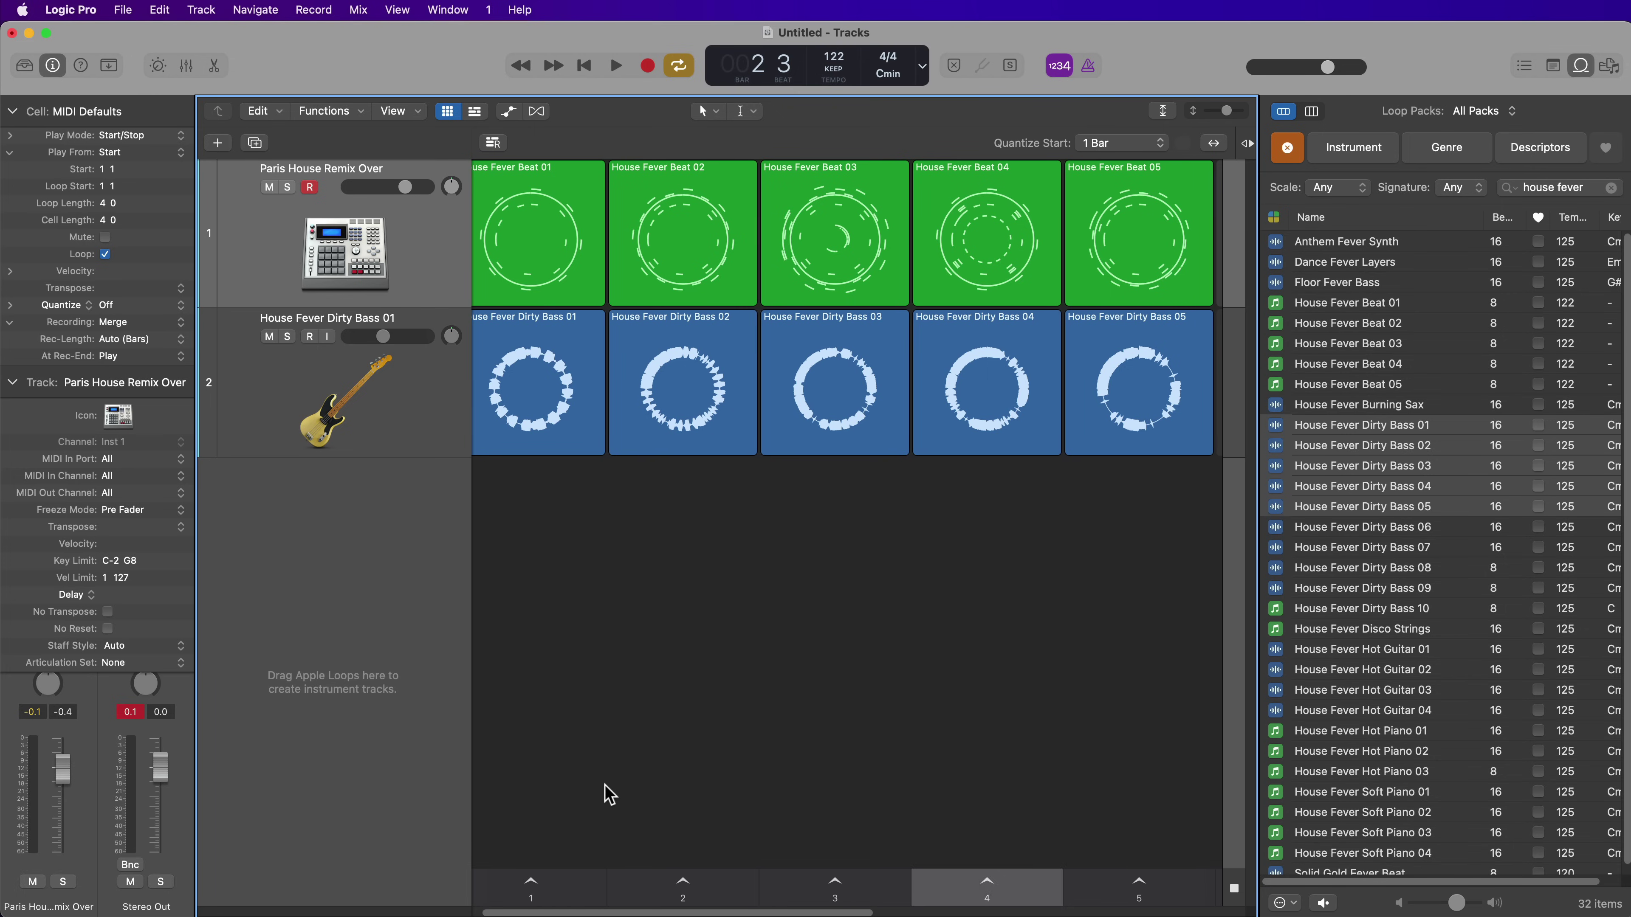
{"action": "key", "text": "Left"}
{"action": "key", "text": "Left"}
{"action": "key", "text": "Left"}
{"action": "key", "text": "Right"}
{"action": "key", "text": "Right"}
{"action": "key", "text": "Right"}
{"action": "key", "text": "Right"}
{"action": "key", "text": "Left"}
{"action": "key", "text": "Left"}
{"action": "key", "text": "Left"}
{"action": "key", "text": "Left"}
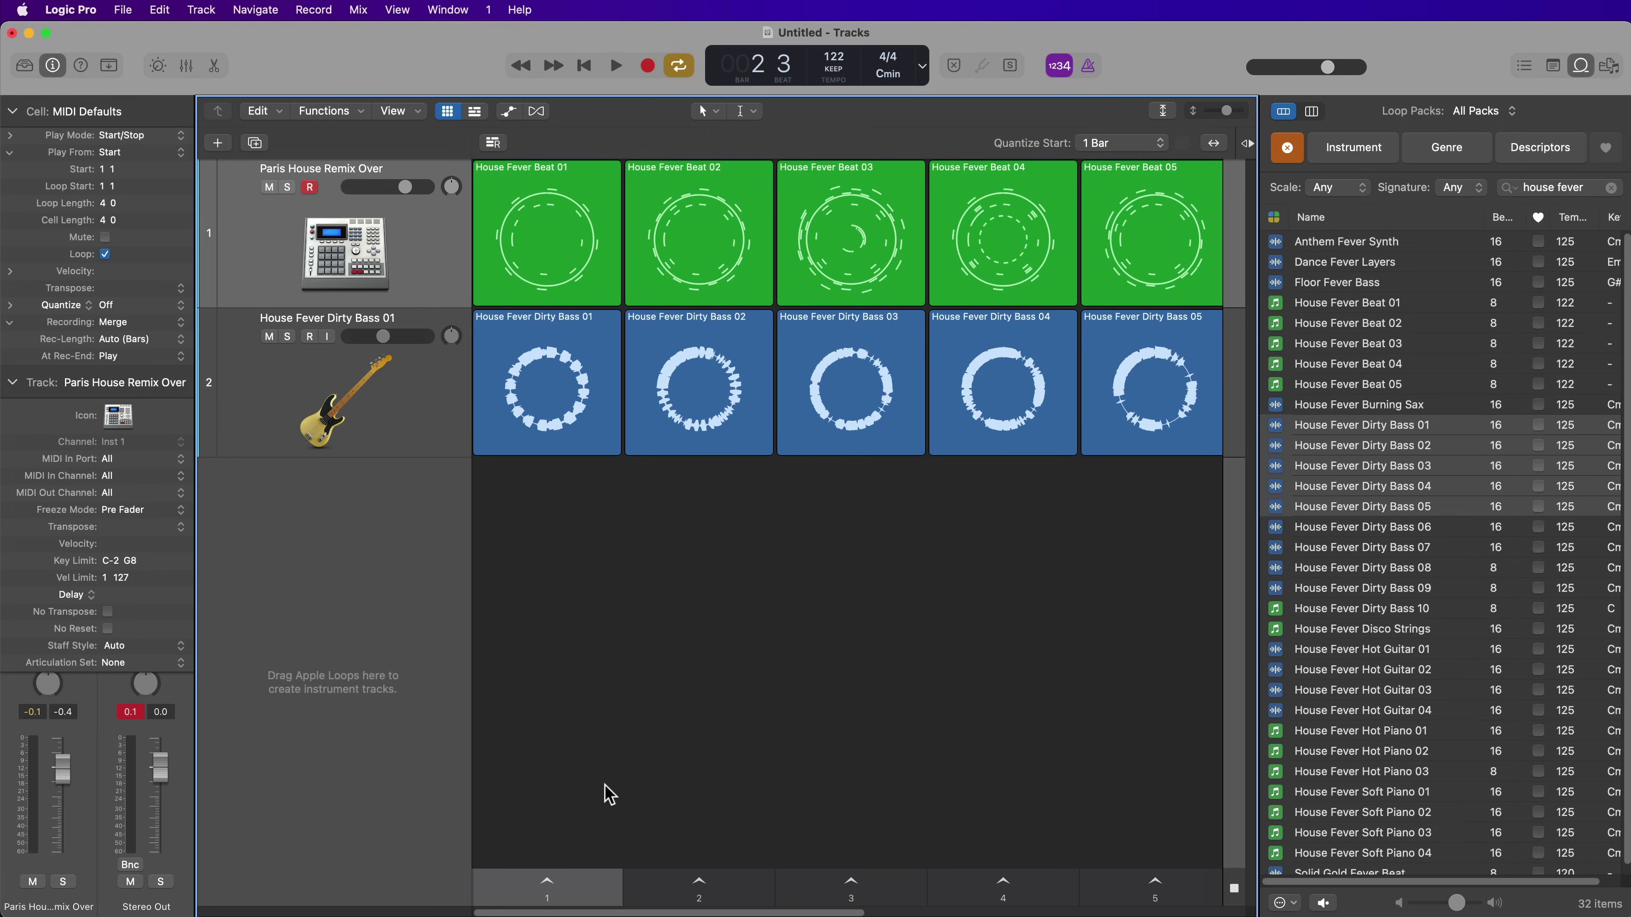
{"action": "key", "text": "Right"}
{"action": "key", "text": "Right"}
{"action": "key", "text": "Right"}
{"action": "key", "text": "Right"}
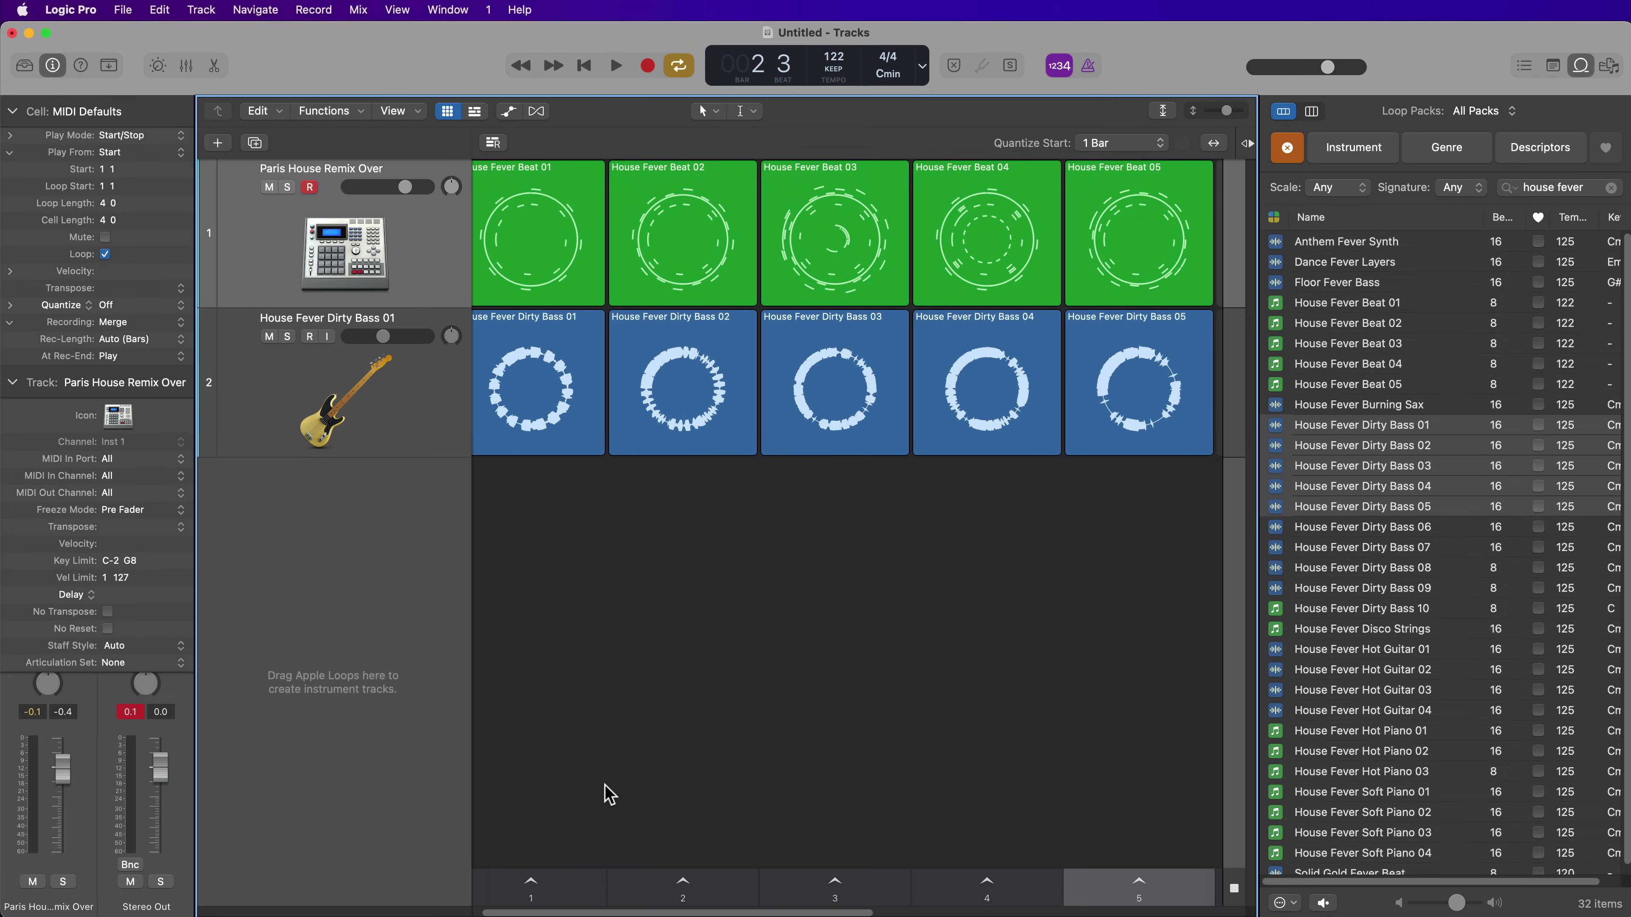
{"action": "key", "text": "Left"}
{"action": "key", "text": "Left"}
{"action": "key", "text": "Left"}
{"action": "key", "text": "Left"}
{"action": "key", "text": "Right"}
{"action": "key", "text": "Right"}
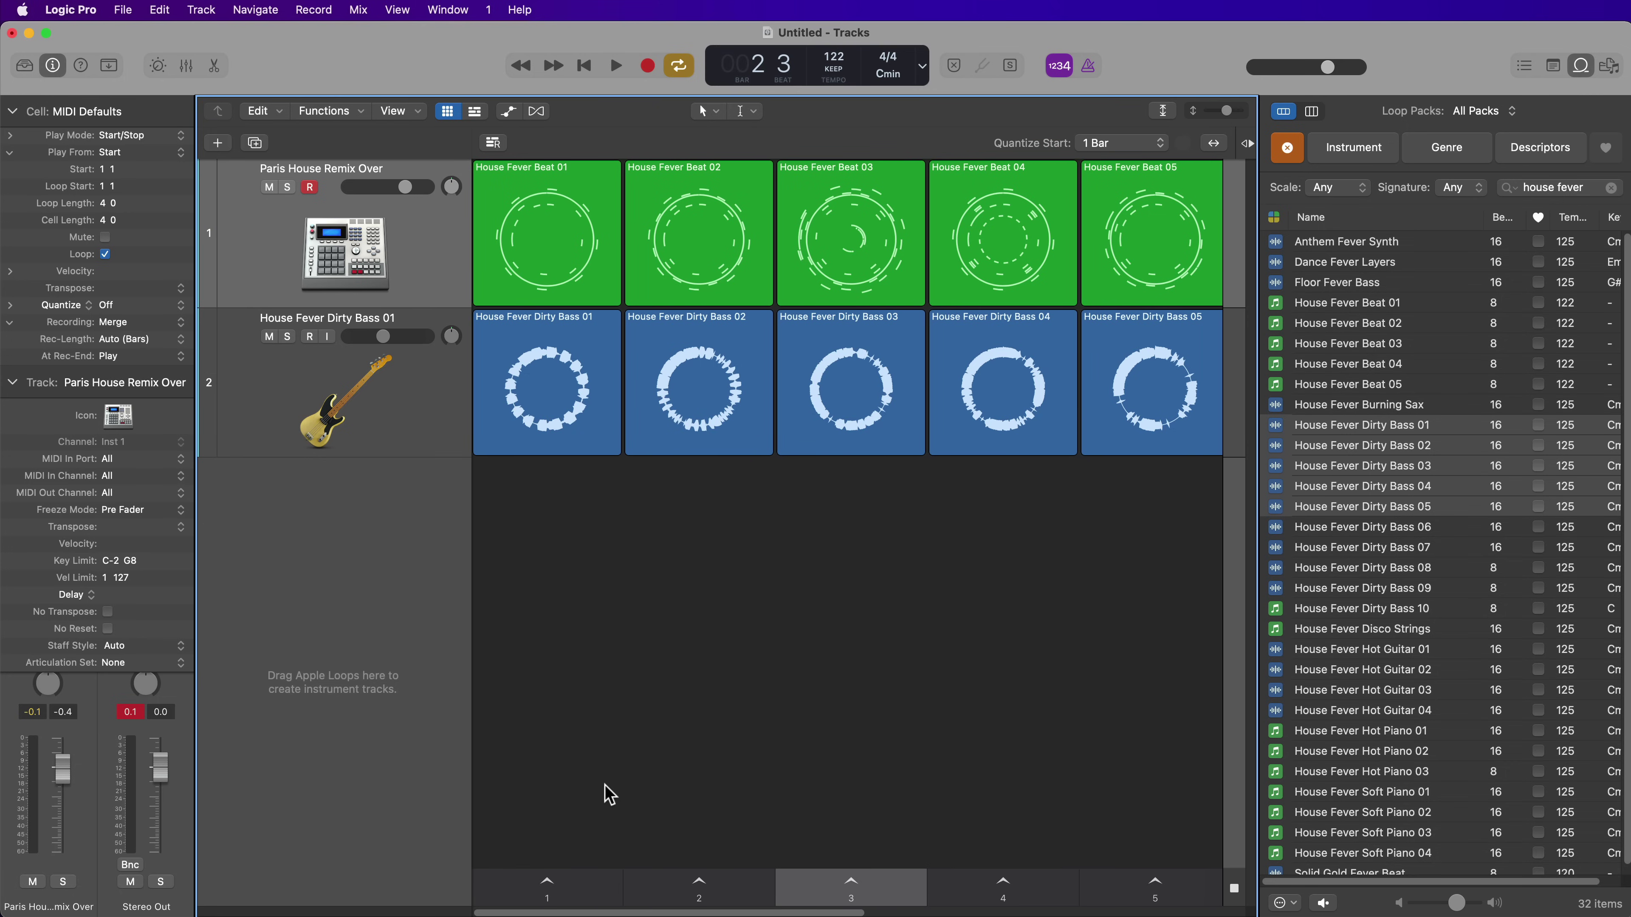
{"action": "key", "text": "Left"}
{"action": "key", "text": "Left"}
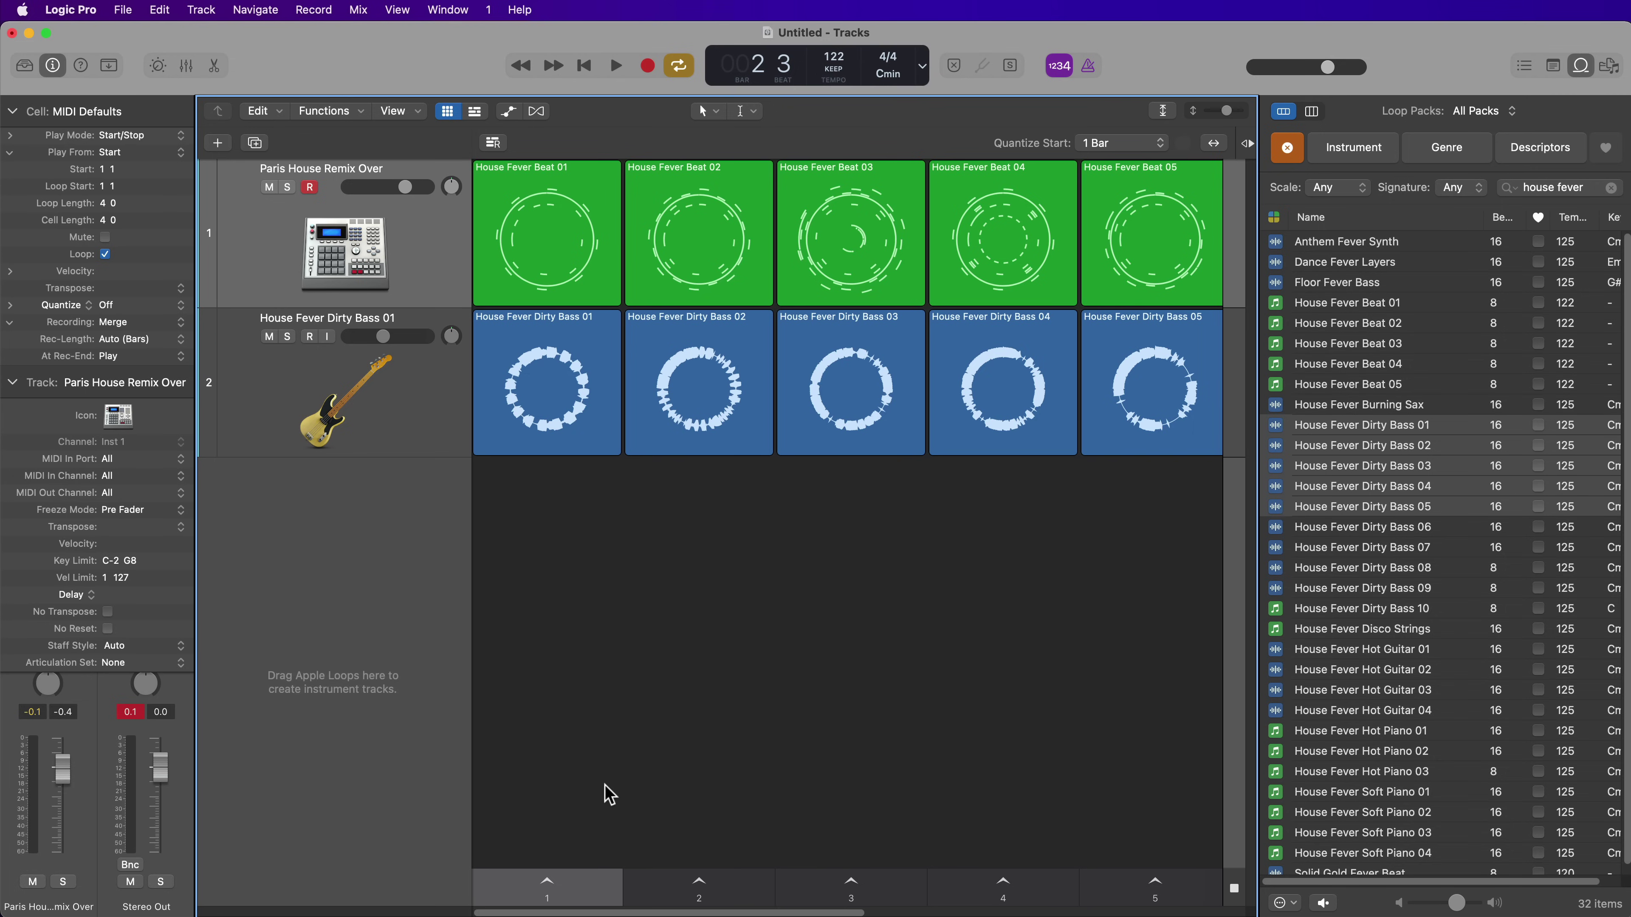
{"action": "key", "text": "Right"}
{"action": "key", "text": "Right"}
{"action": "key", "text": "Right"}
Play scenes 3, 1 and 4 with Return, stop playback, and disarm recording on track 1.
{"action": "key", "text": "Left"}
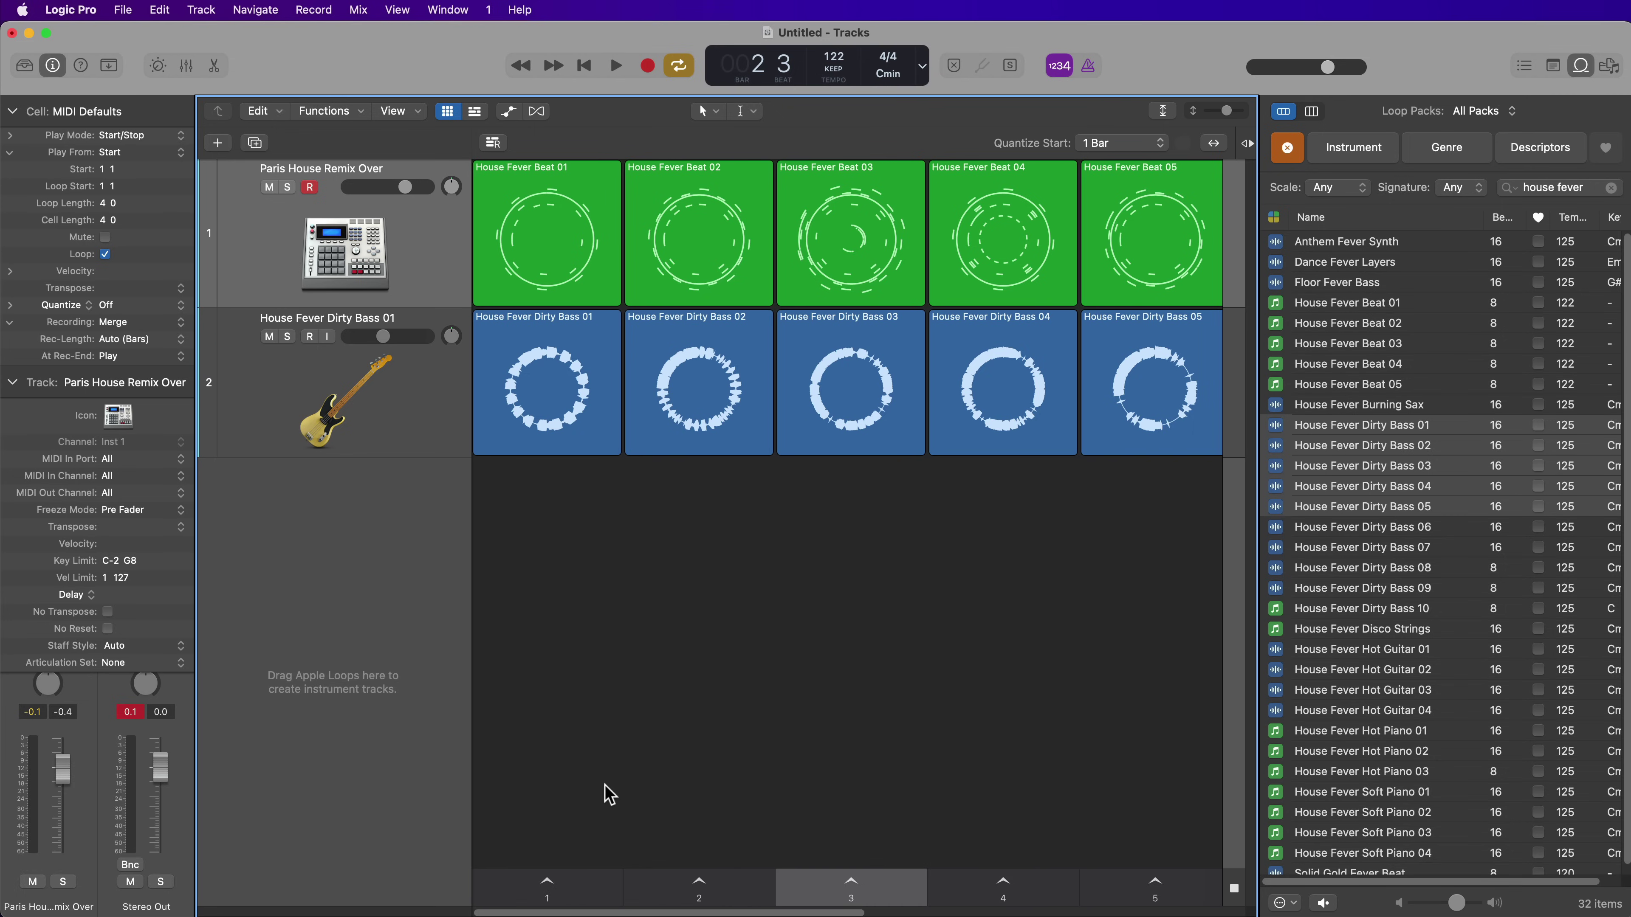
{"action": "key", "text": "Return"}
{"action": "key", "text": "Left"}
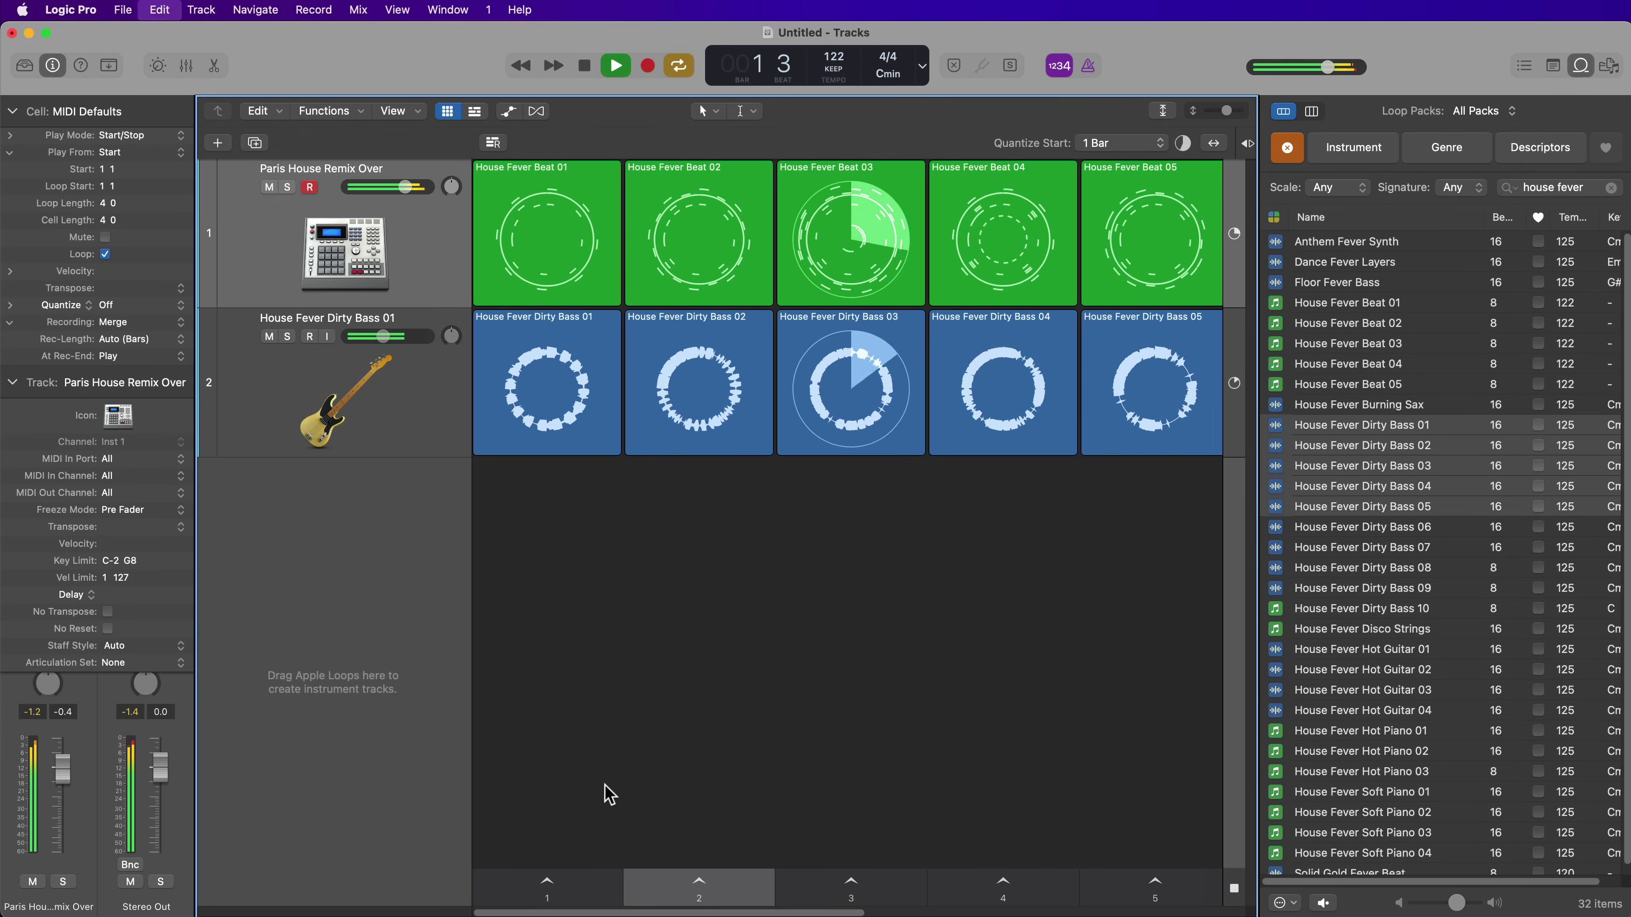
{"action": "key", "text": "Left"}
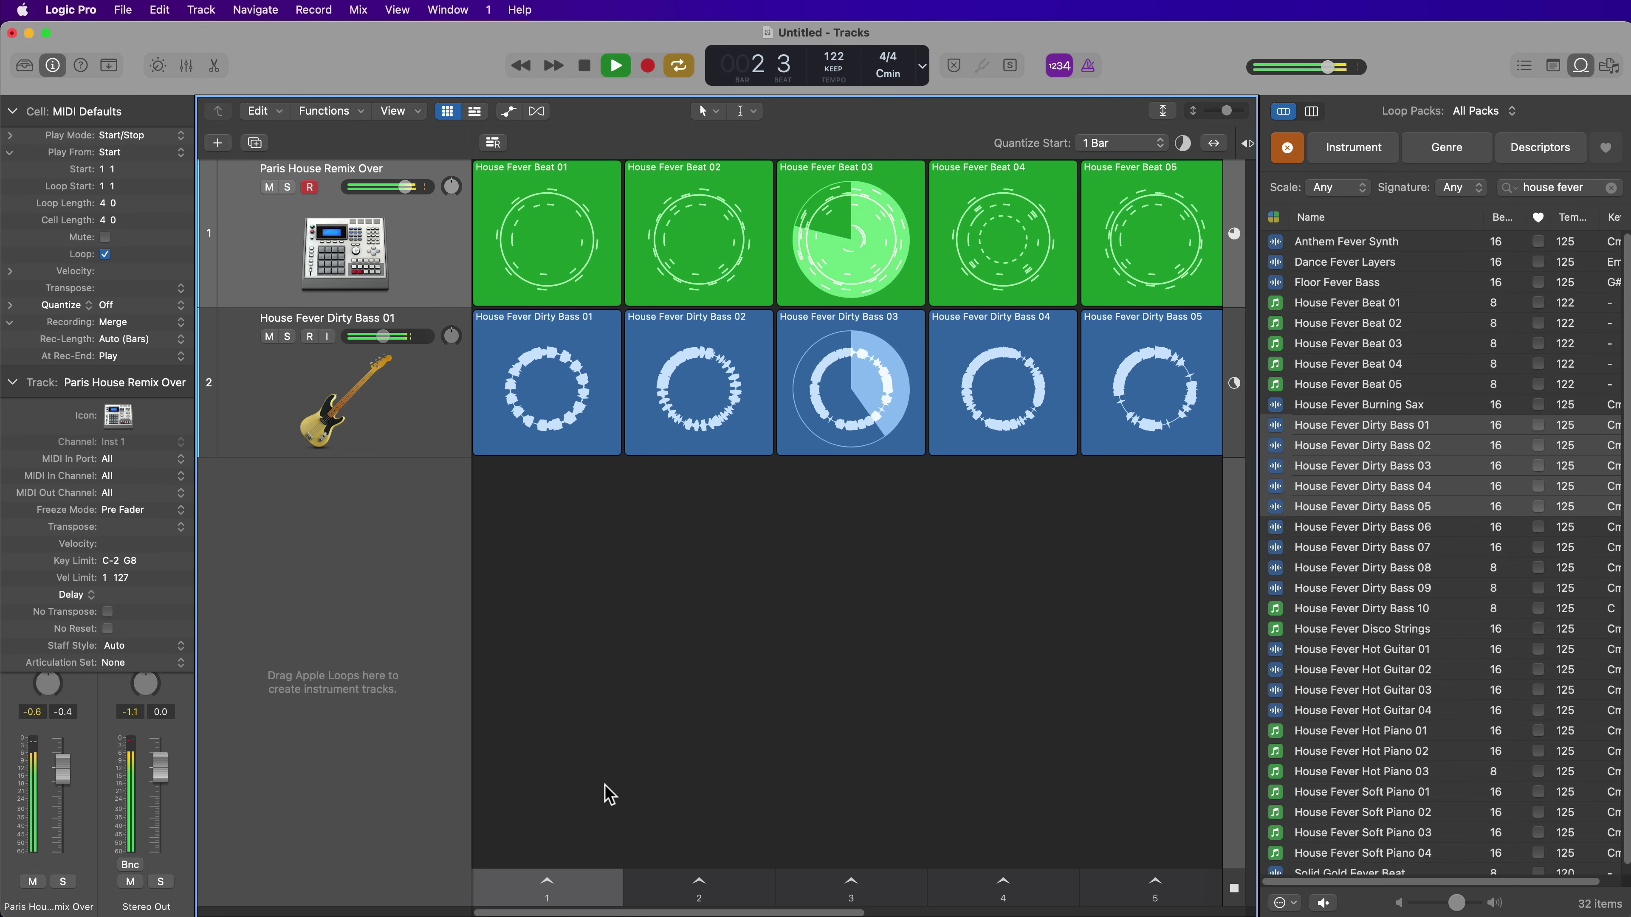
{"action": "key", "text": "Return"}
{"action": "key", "text": "Right"}
{"action": "key", "text": "Right"}
{"action": "key", "text": "Right"}
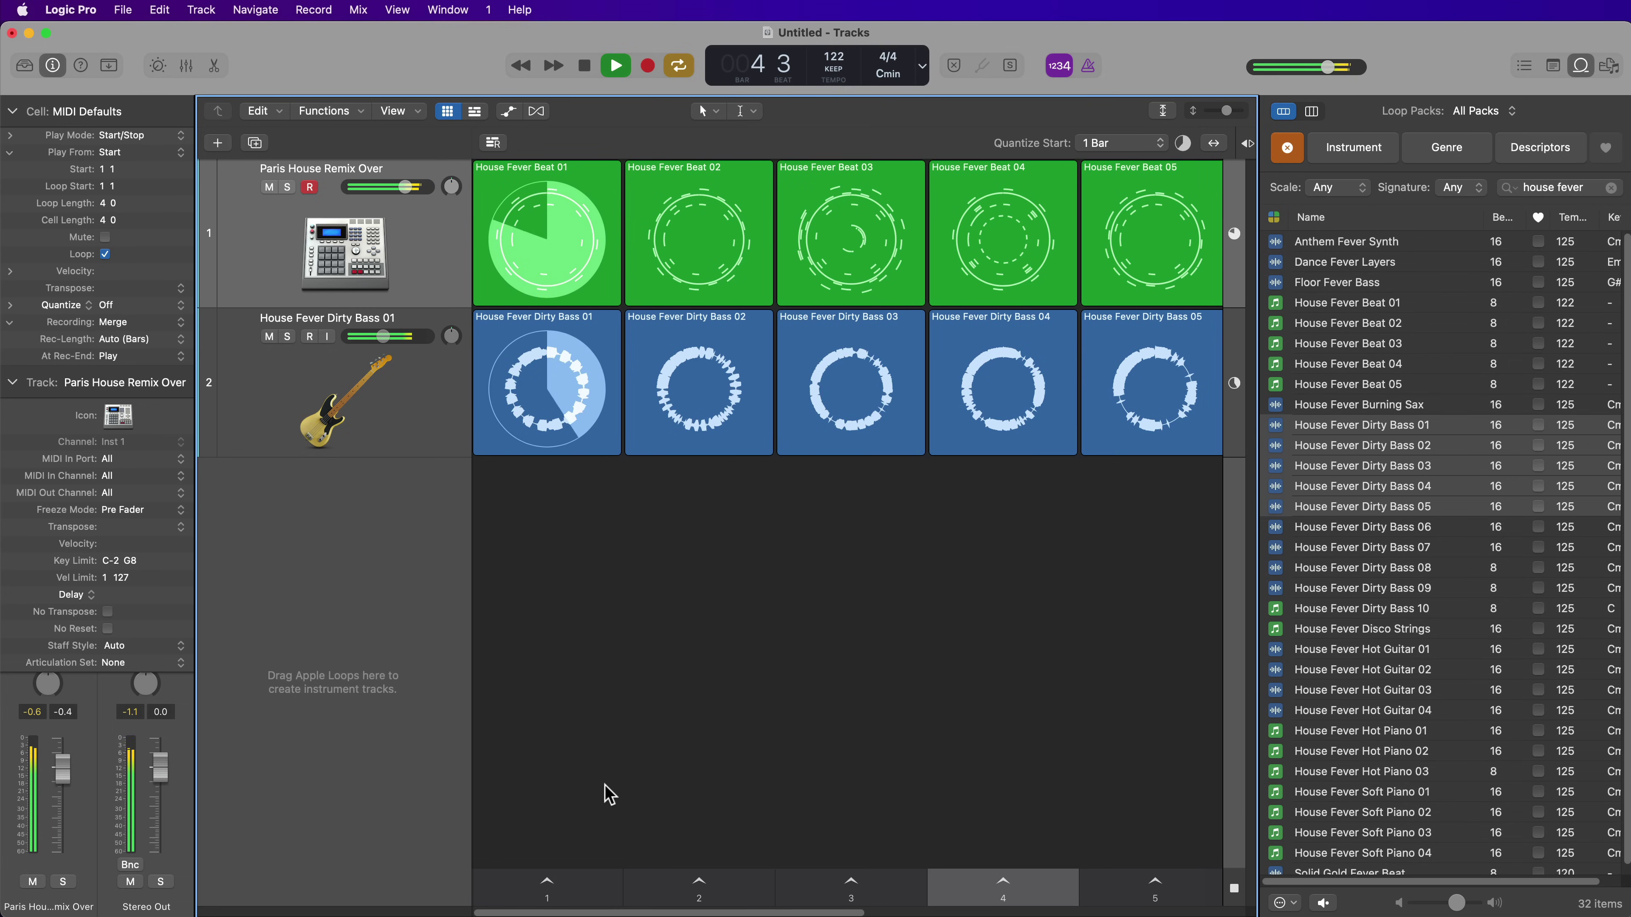
{"action": "key", "text": "Return"}
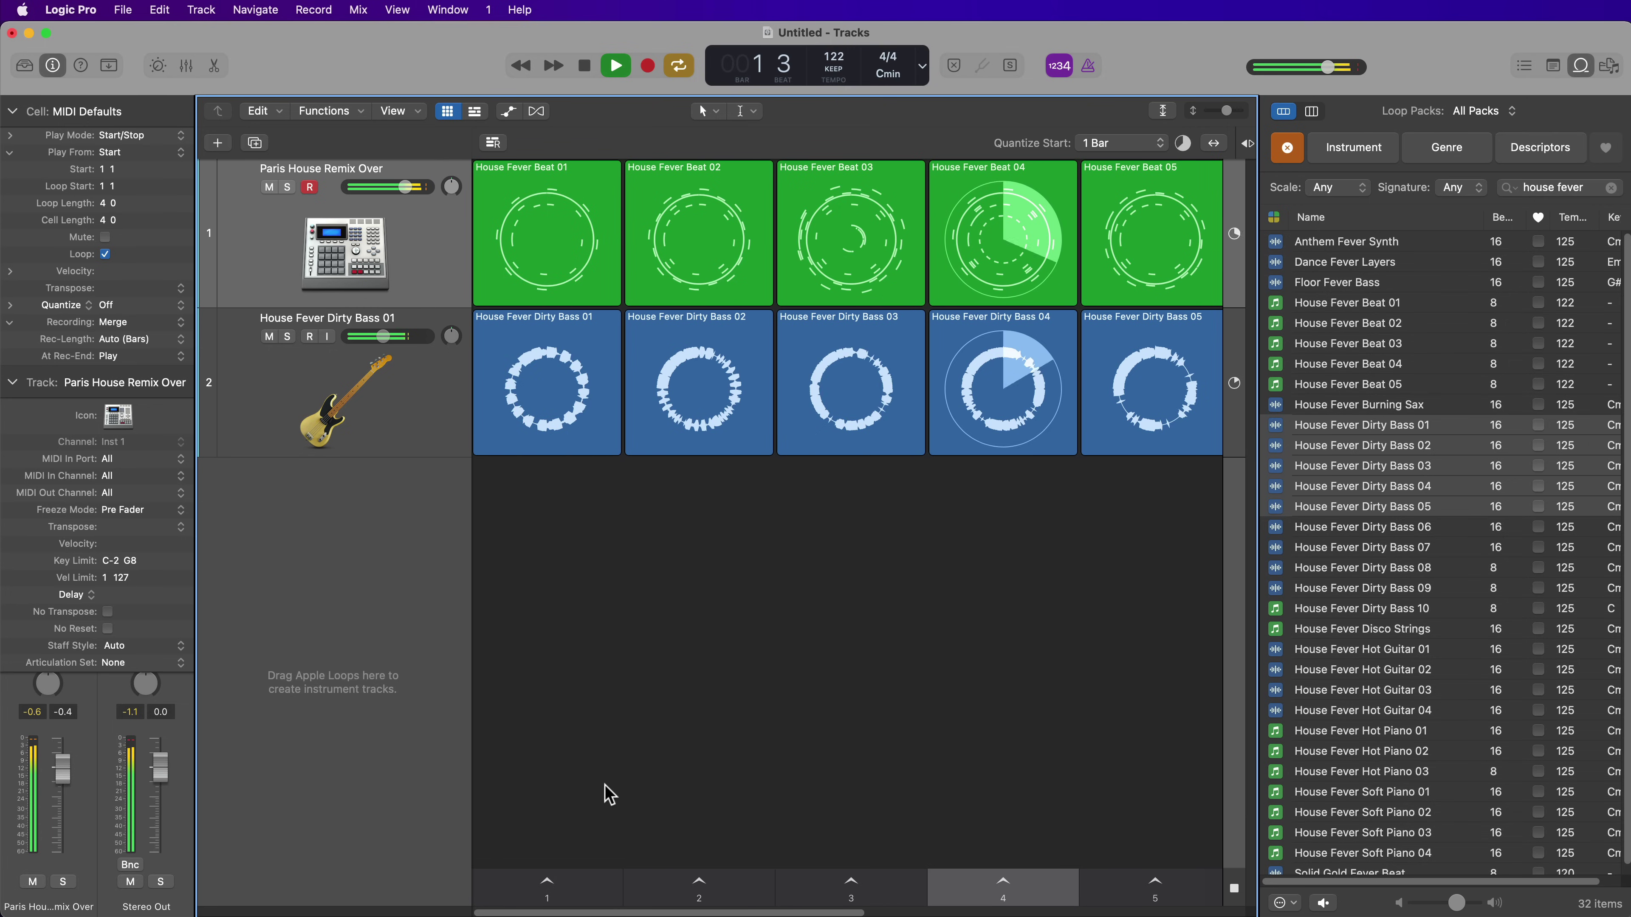
{"action": "key", "text": "space"}
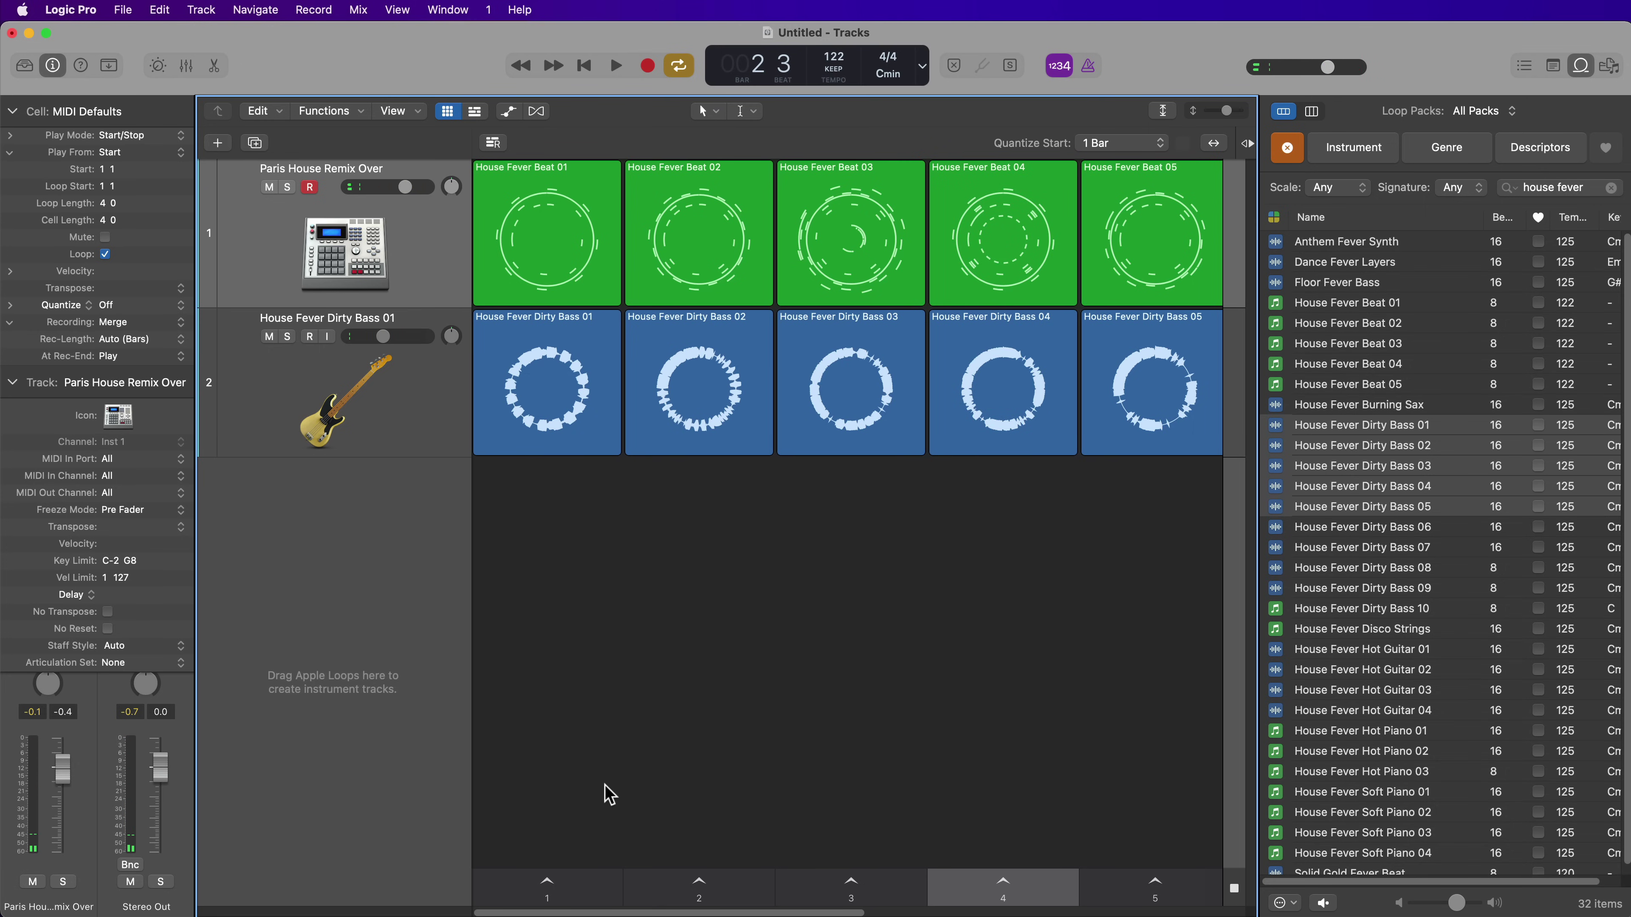
{"action": "left_click", "coordinate": [310, 187]}
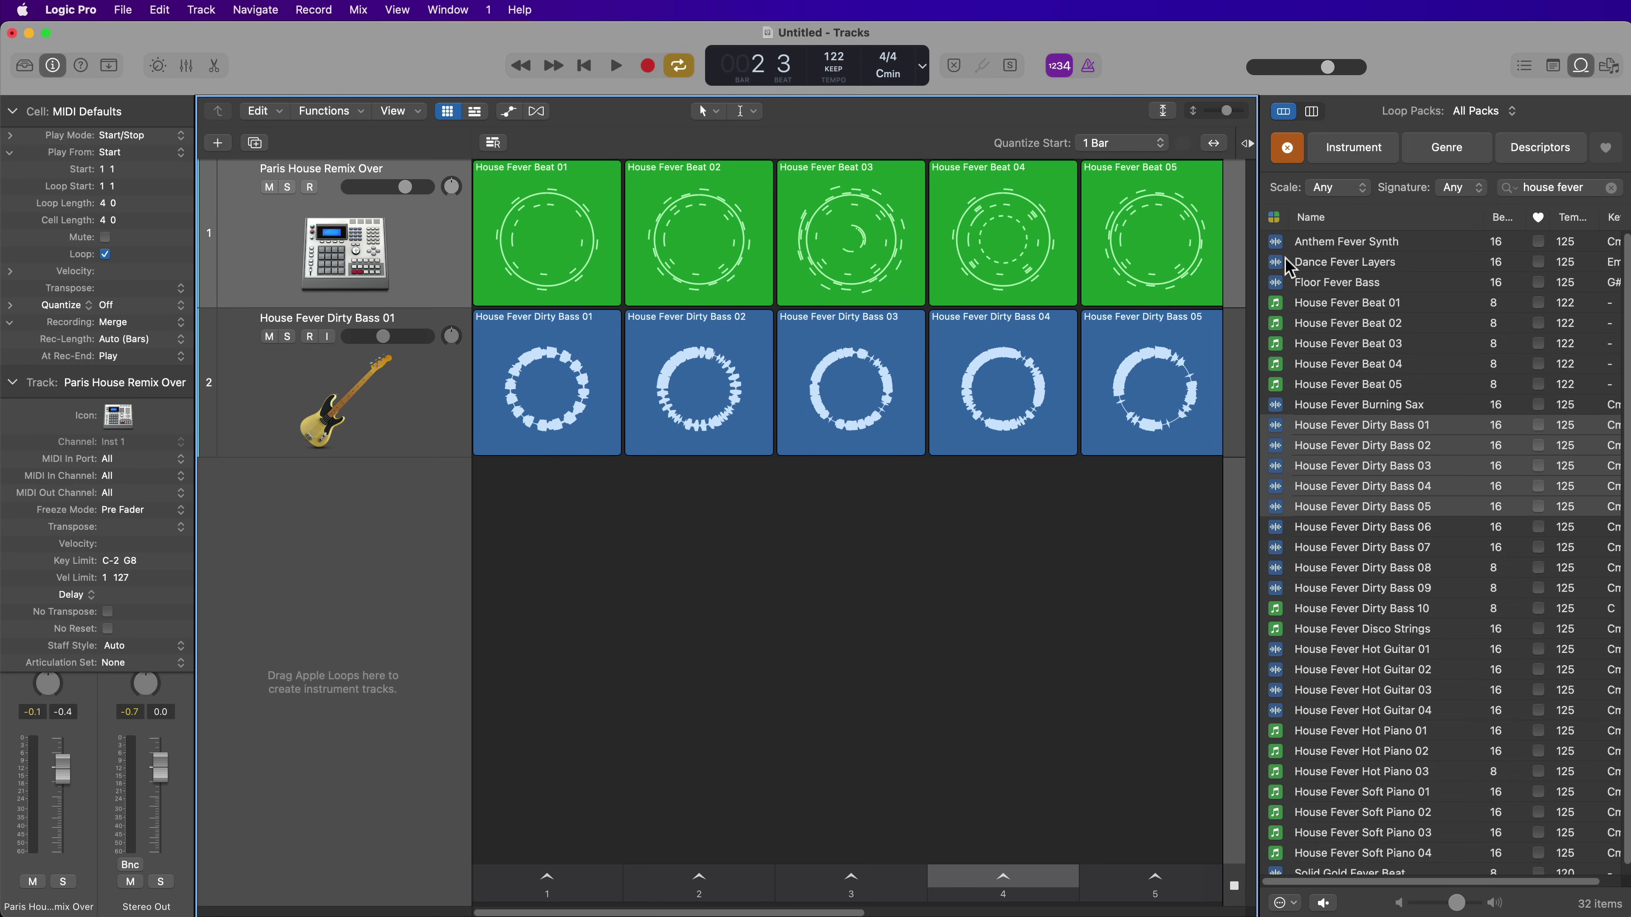
Filter to Pattern Loops, add Bell Wave Chords to scene 1, and audition it at lower volume.
{"action": "left_click", "coordinate": [1274, 221]}
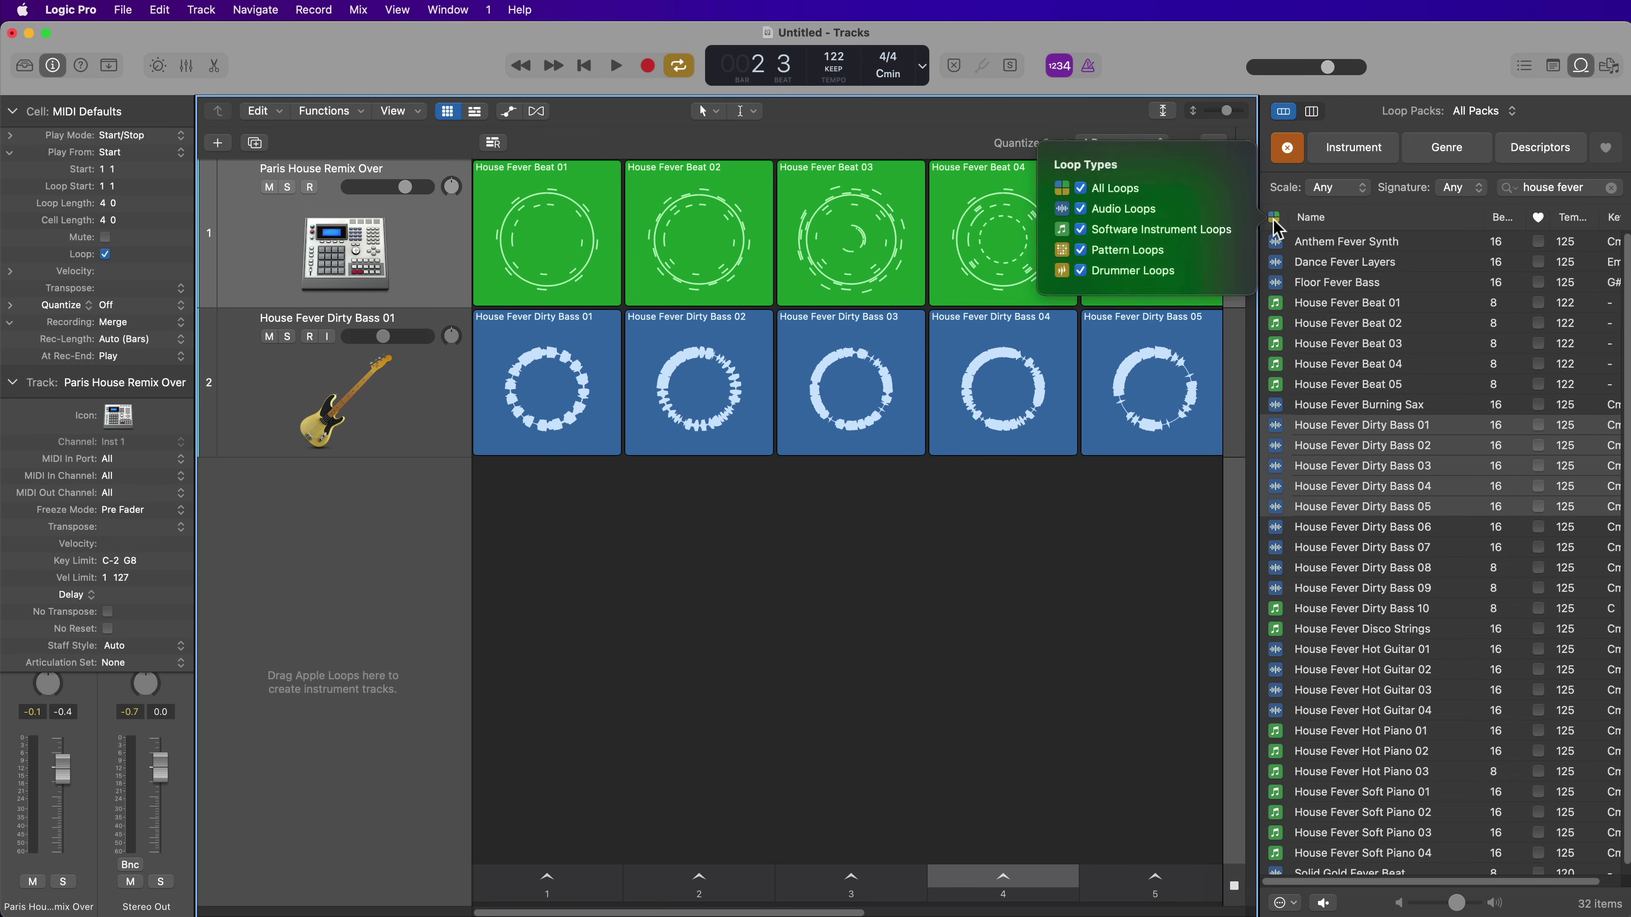
{"action": "left_click", "coordinate": [1152, 255]}
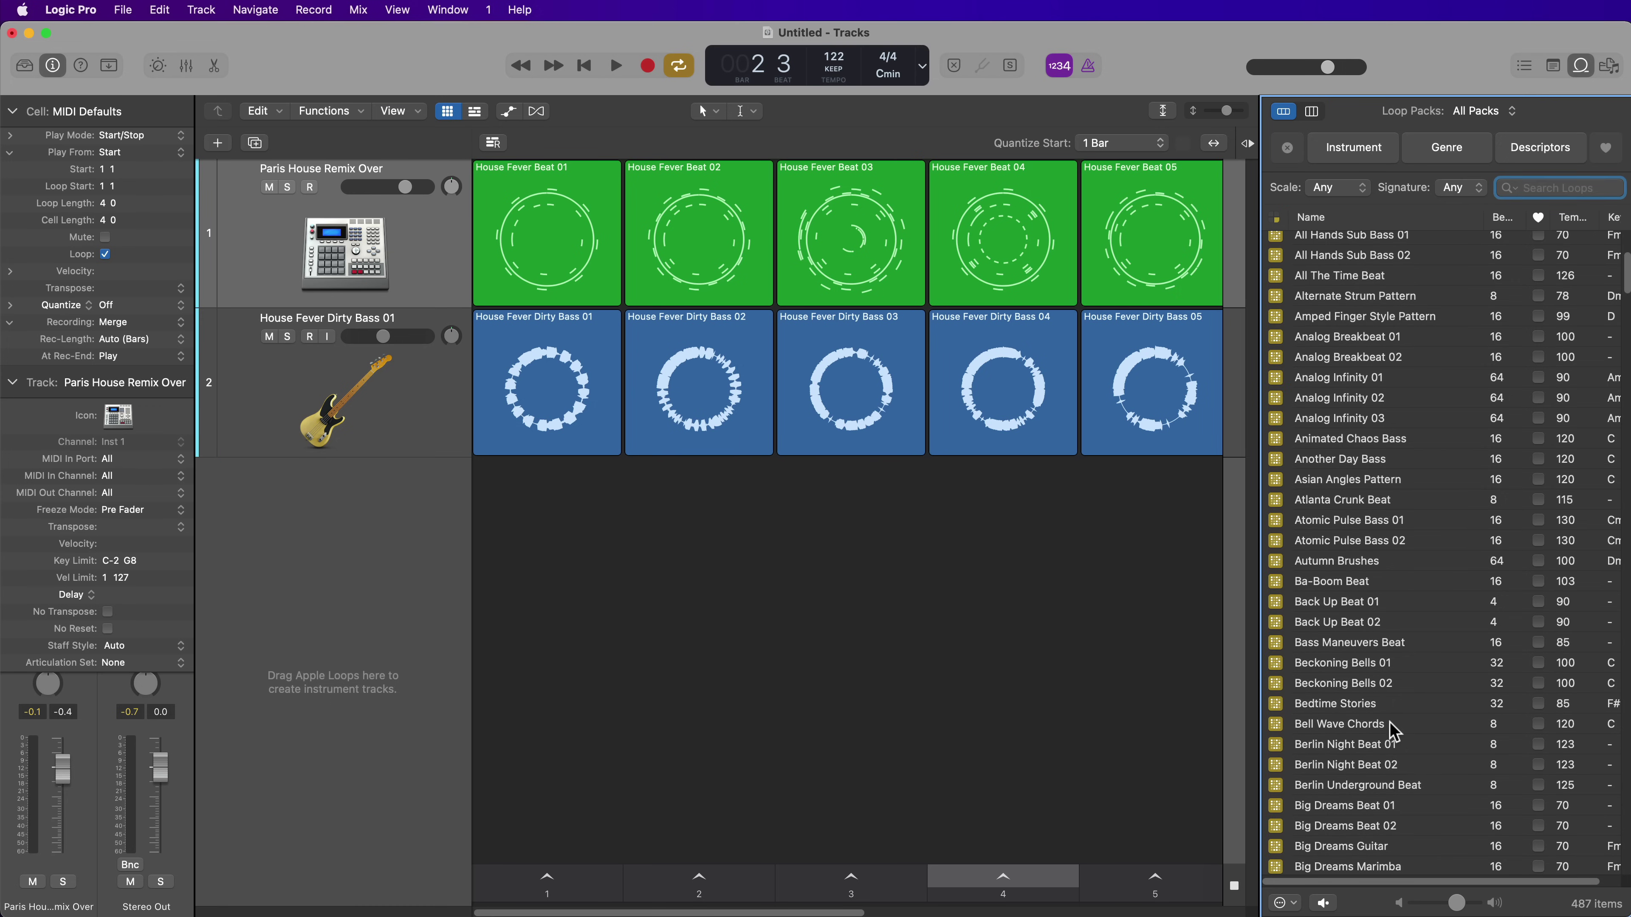
{"action": "left_click_drag", "start_coordinate": [1367, 729], "coordinate": [597, 602]}
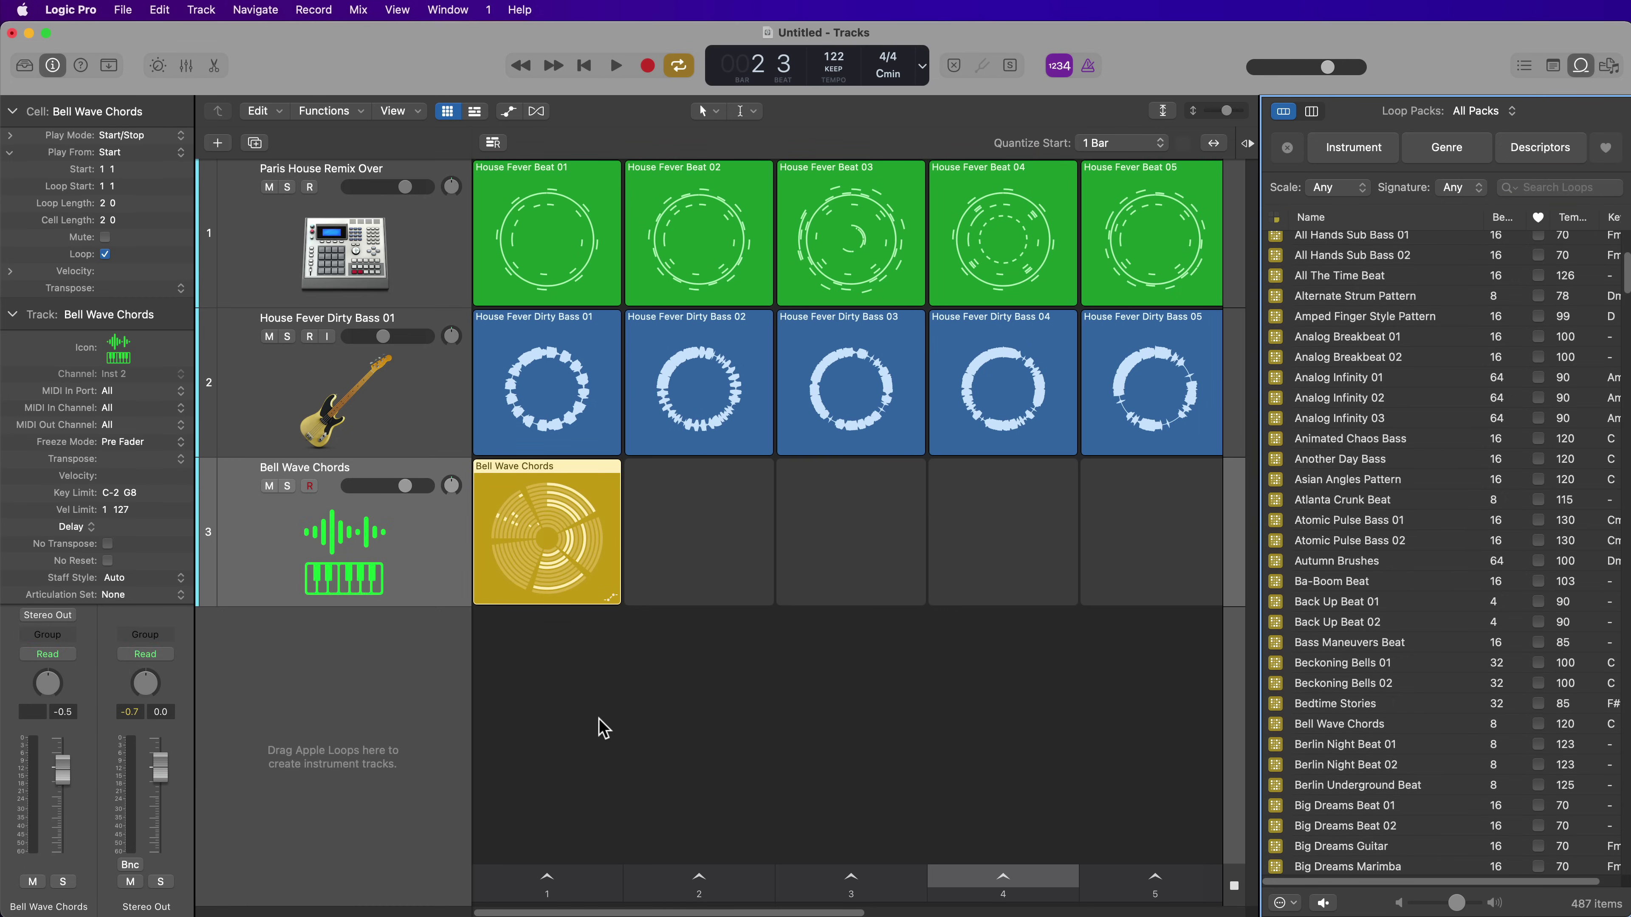
{"action": "left_click", "coordinate": [601, 885]}
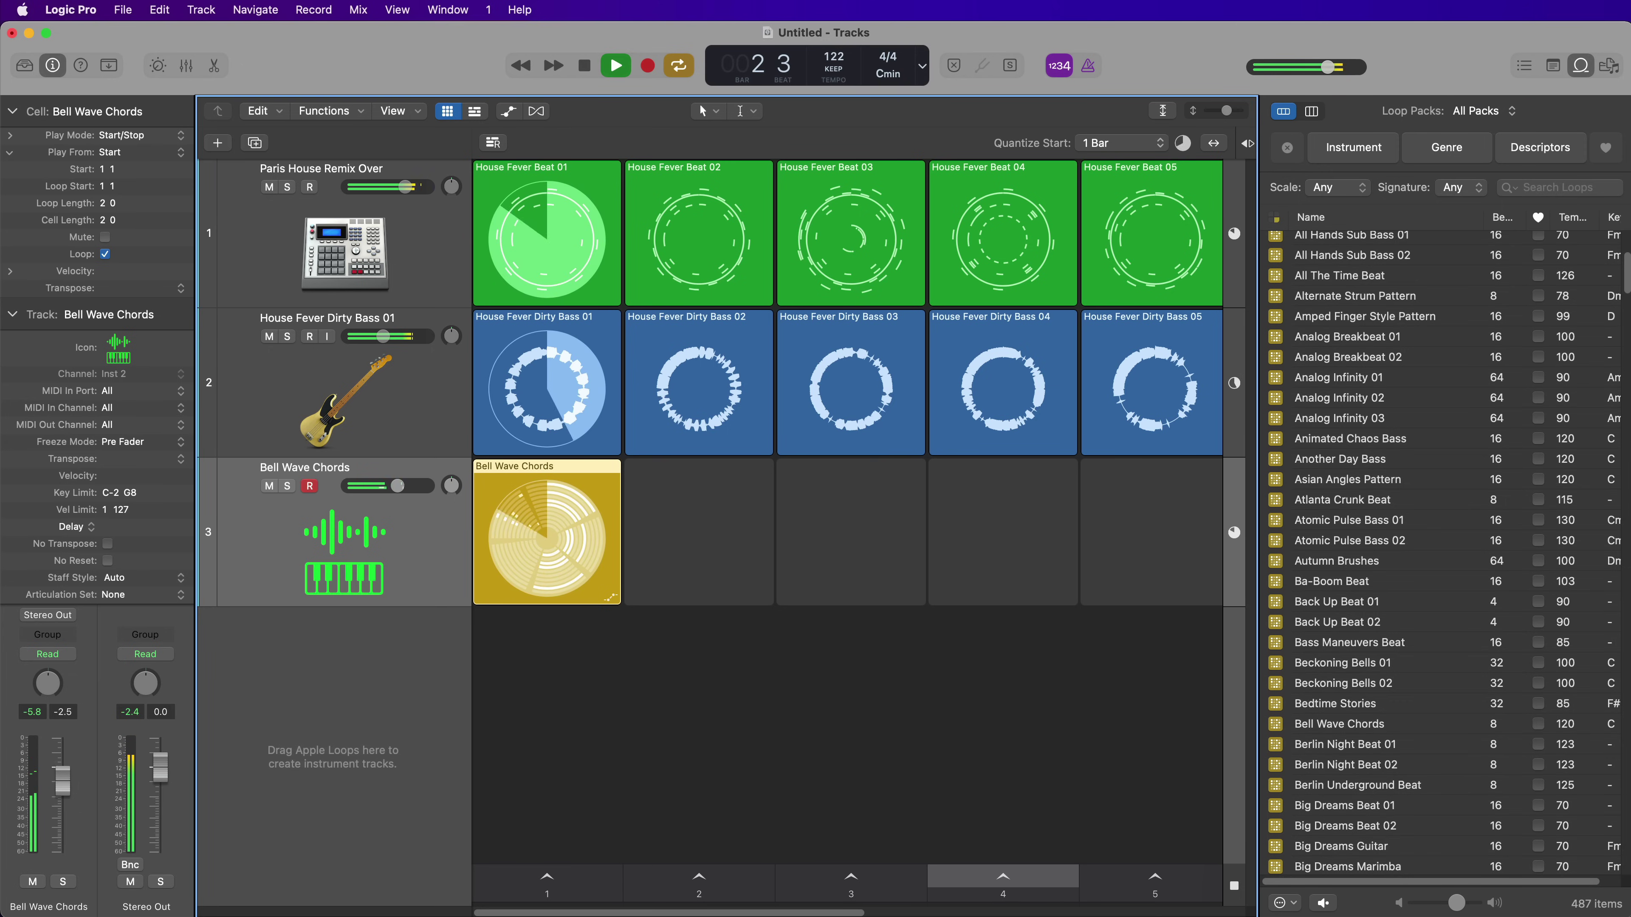
{"action": "left_click_drag", "start_coordinate": [404, 486], "coordinate": [390, 486]}
{"action": "left_click", "coordinate": [589, 652]}
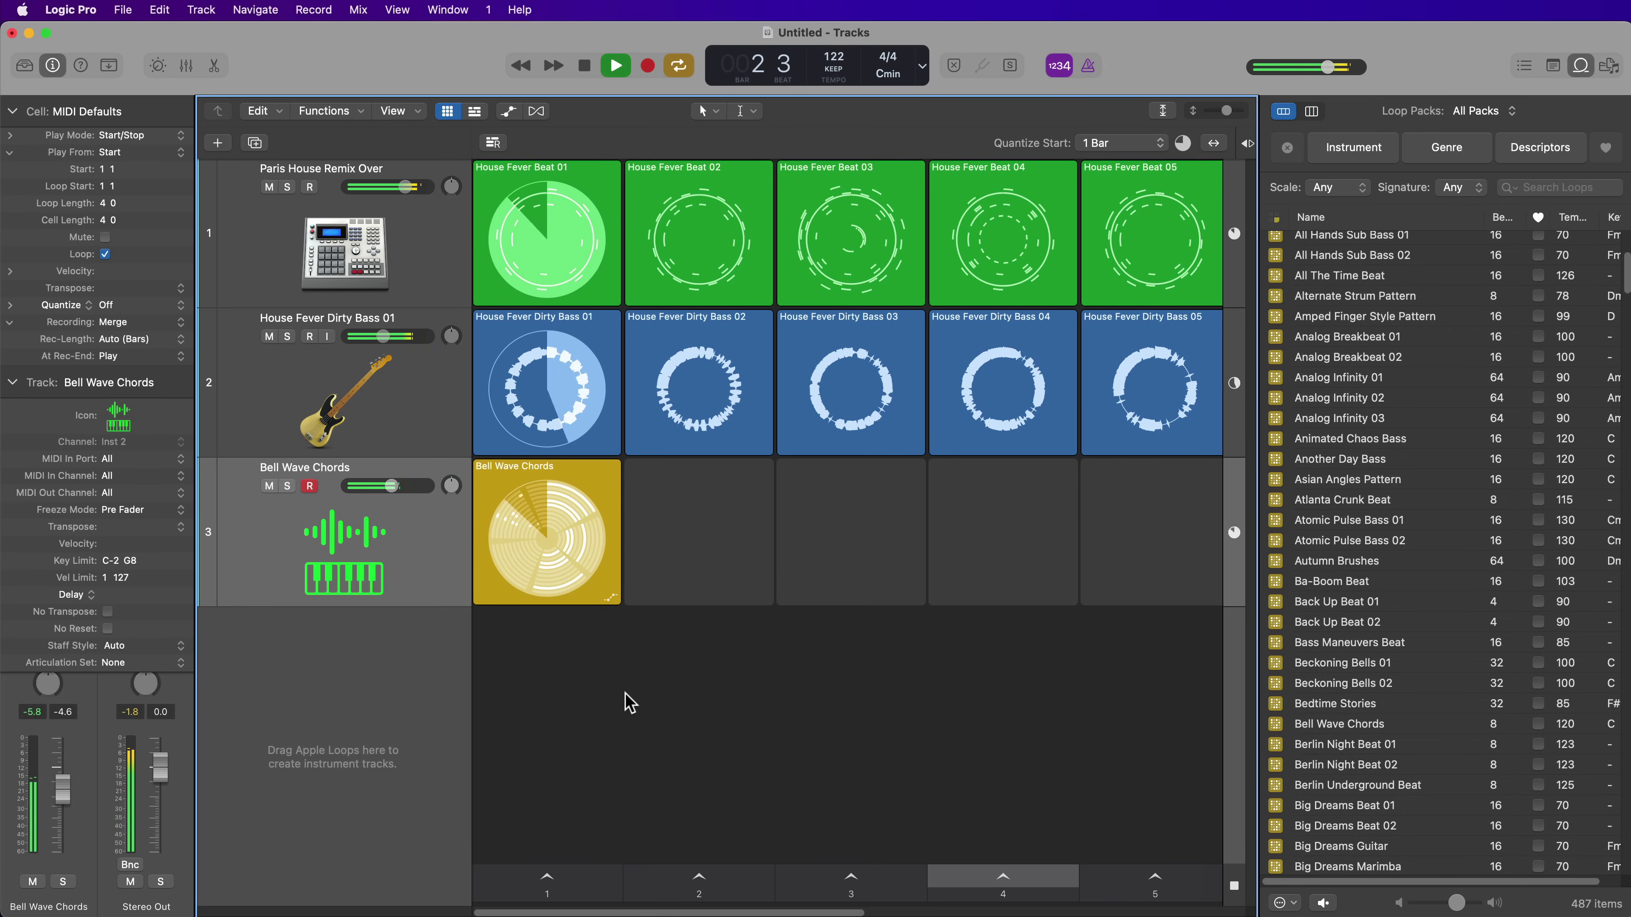
{"action": "key", "text": "space"}
Add the Aidan - Bridge drummer loop to scene 2 and hide the loop library.
{"action": "left_click", "coordinate": [1275, 217]}
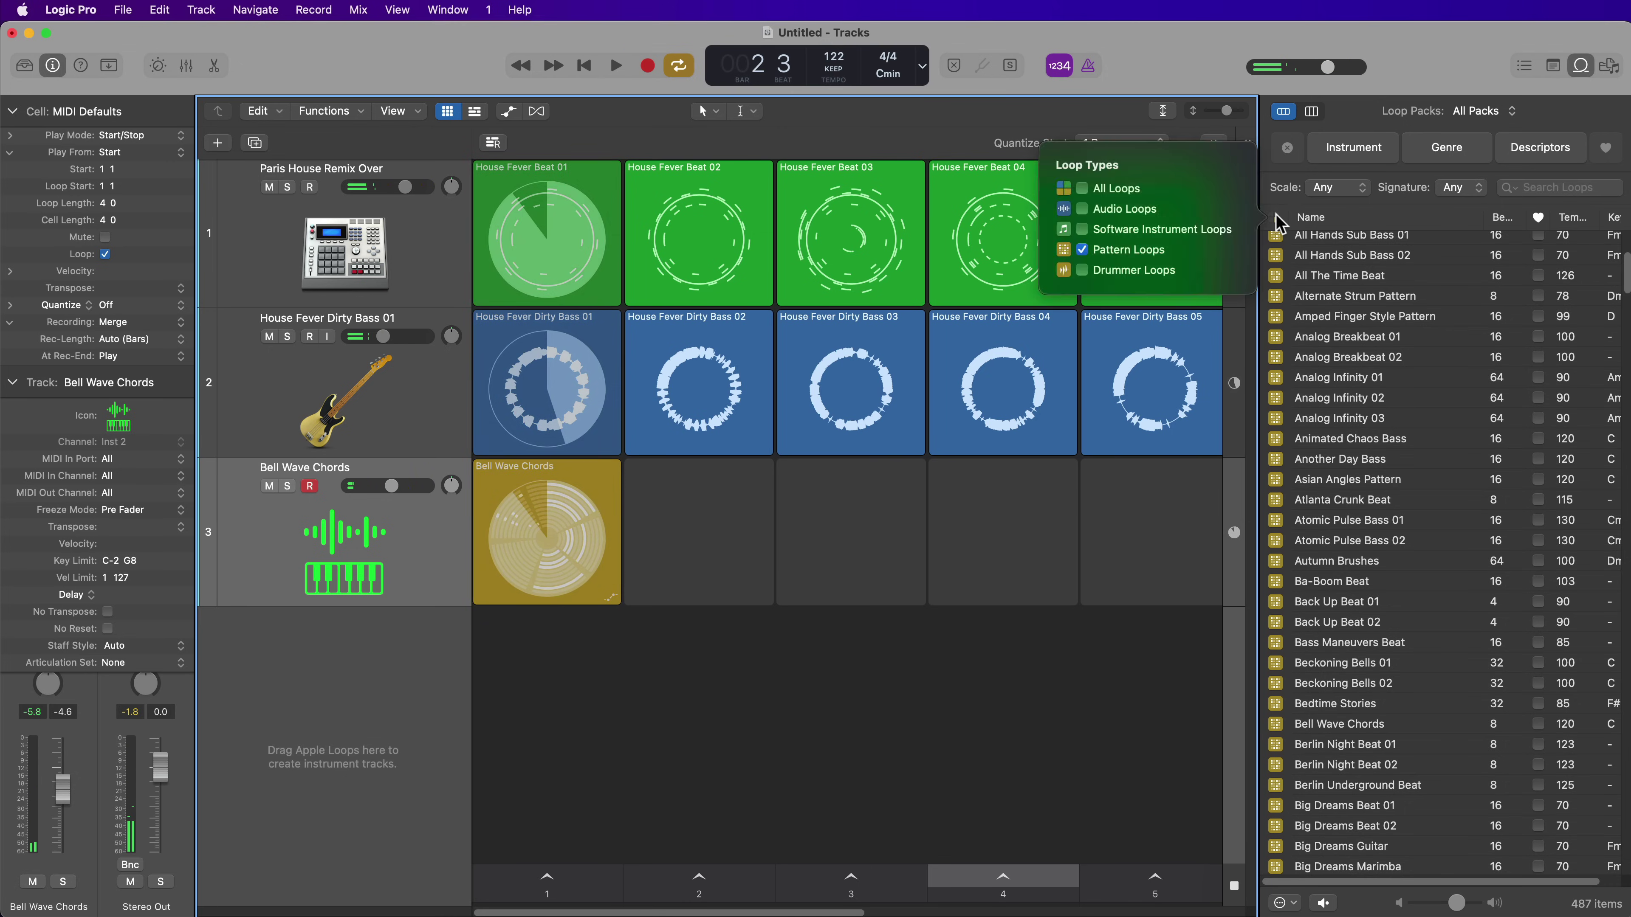
{"action": "left_click", "coordinate": [1139, 269]}
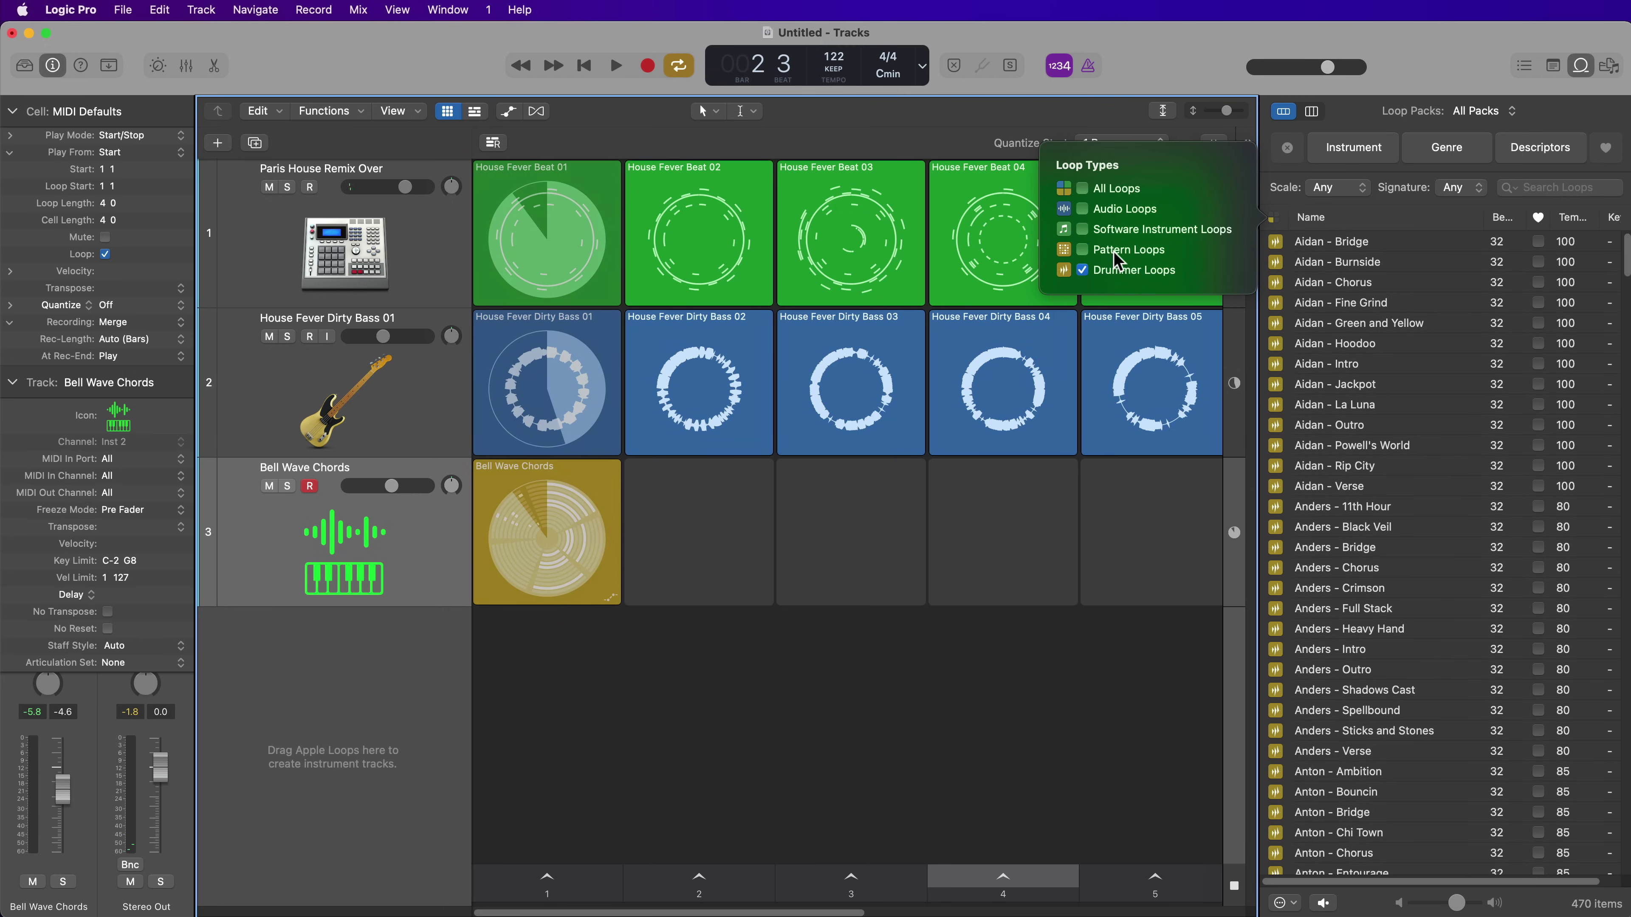
{"action": "left_click_drag", "start_coordinate": [1329, 242], "coordinate": [747, 649]}
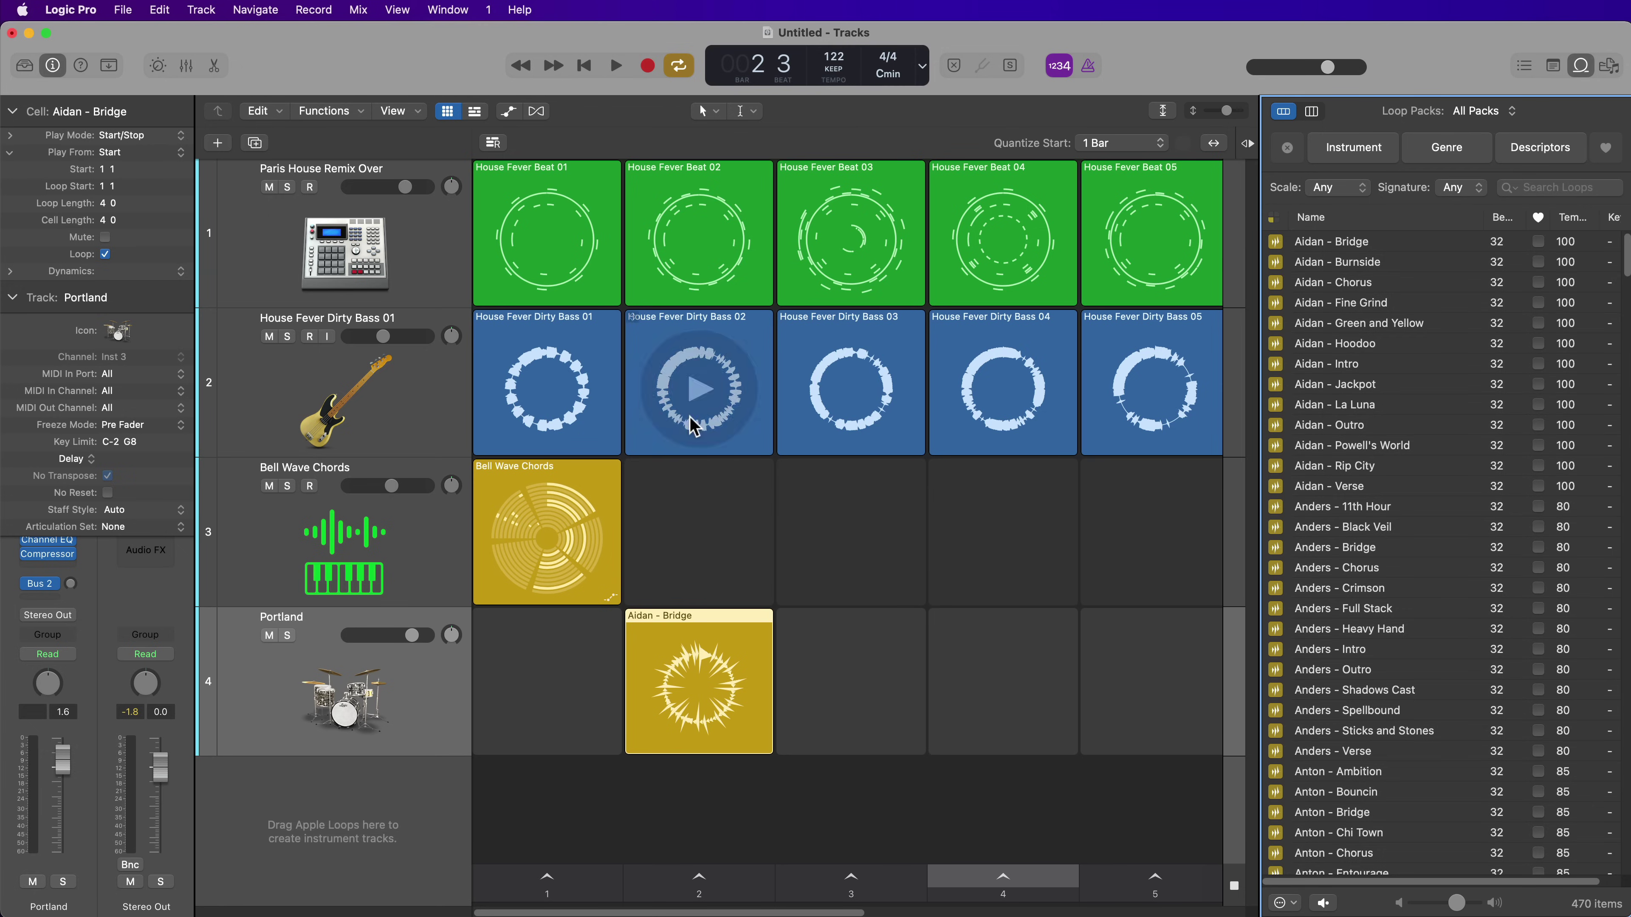
{"action": "mouse_move", "coordinate": [692, 672]}
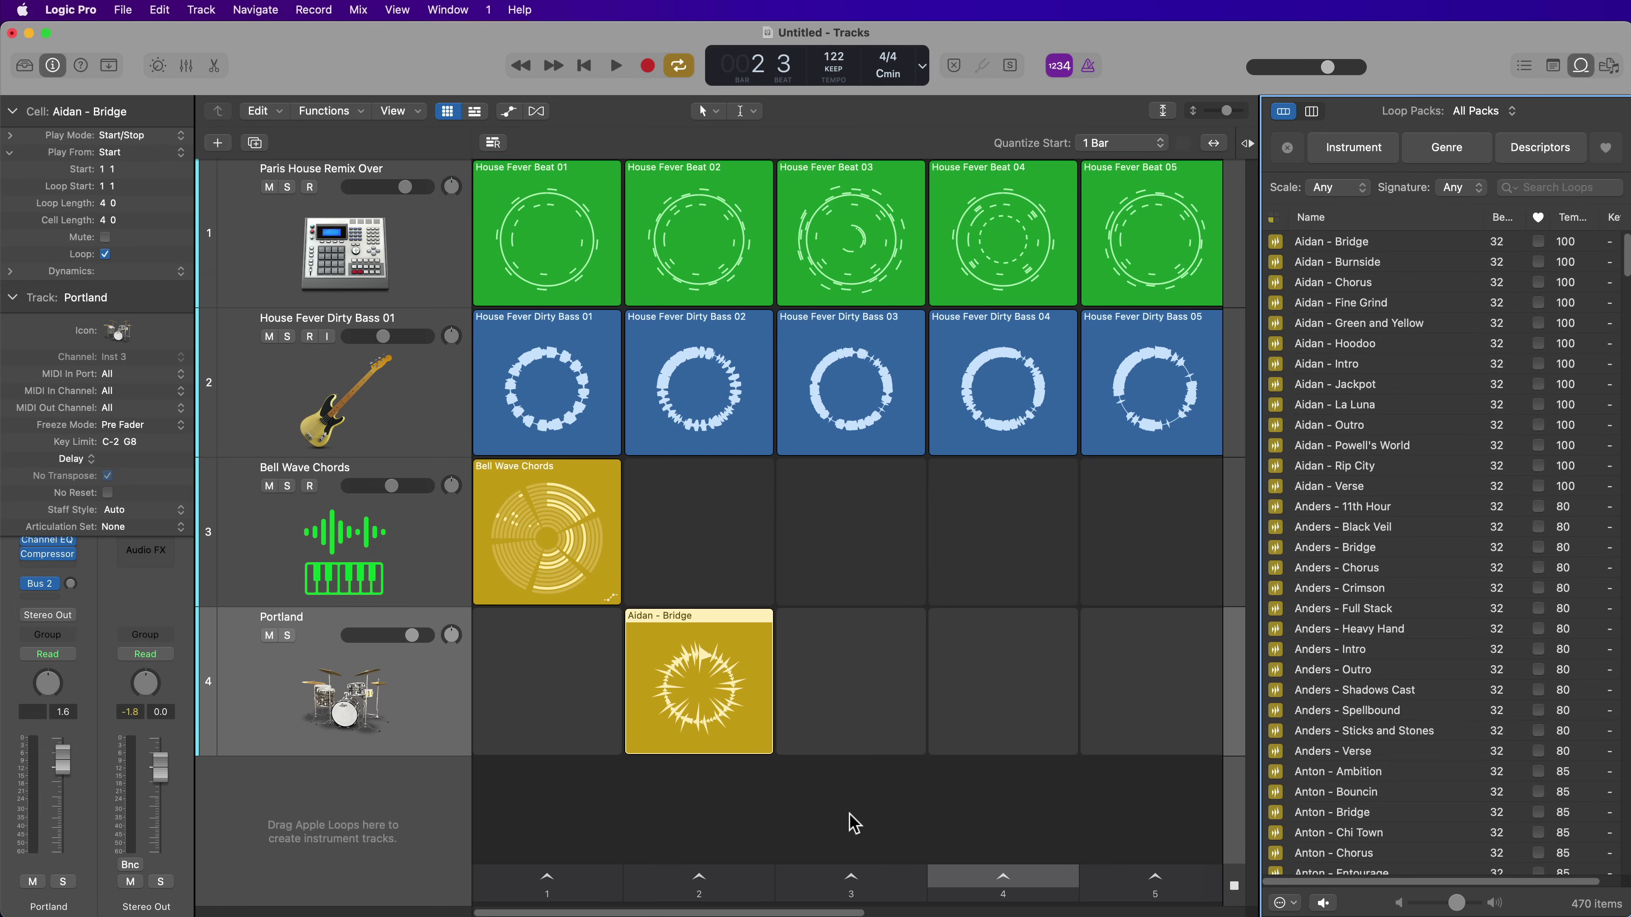
{"action": "key", "text": "o"}
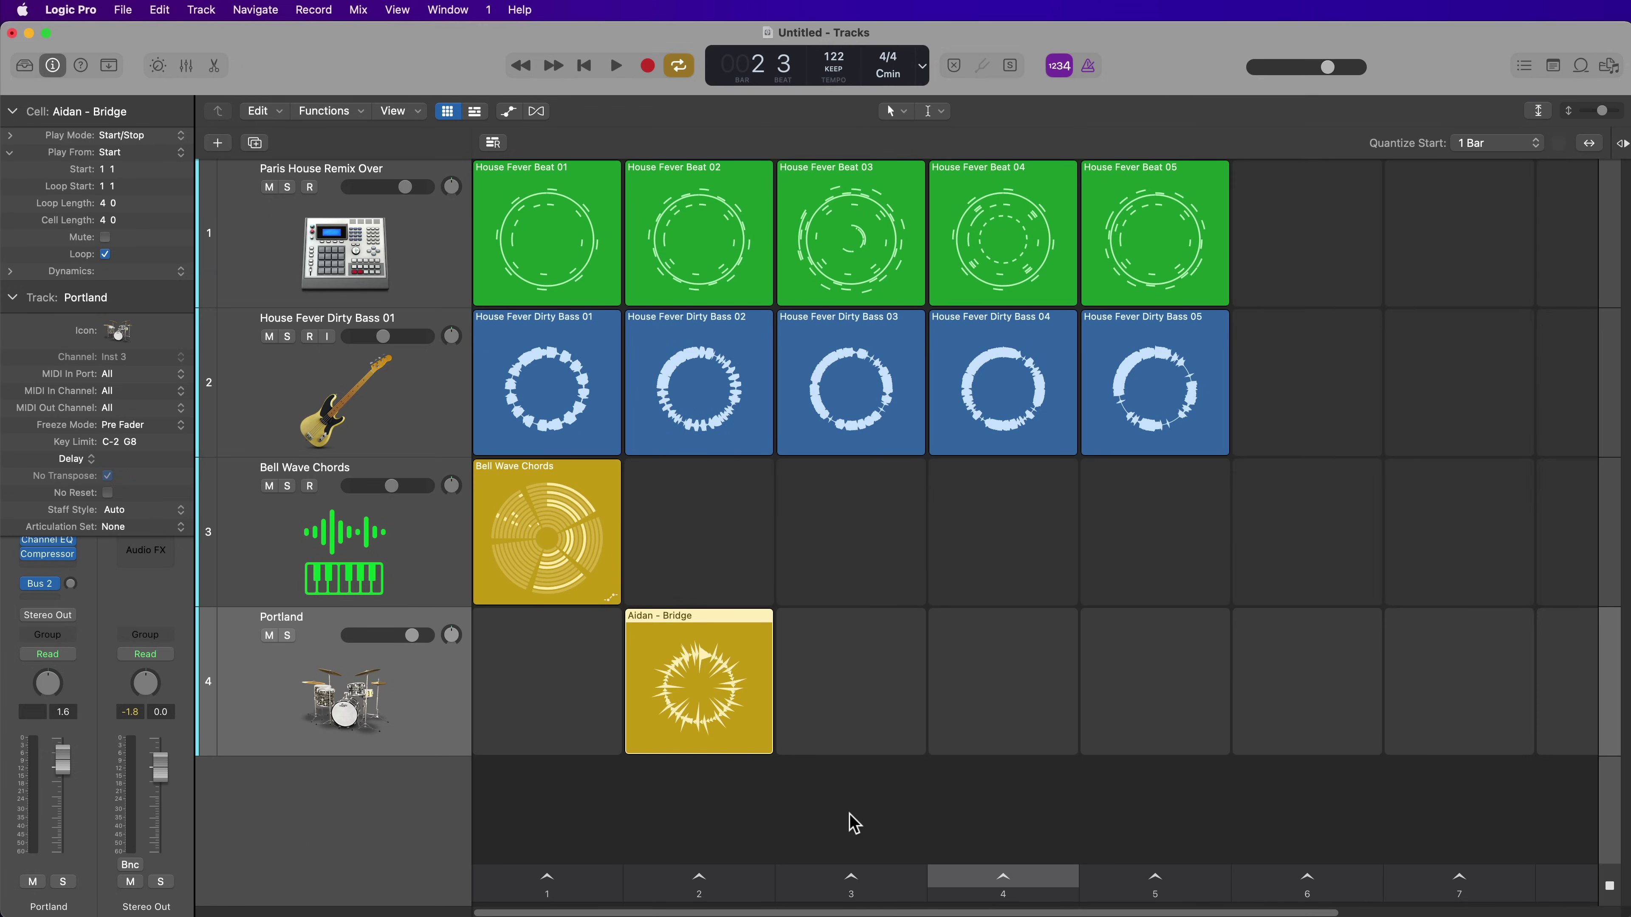
{"action": "mouse_move", "coordinate": [614, 199]}
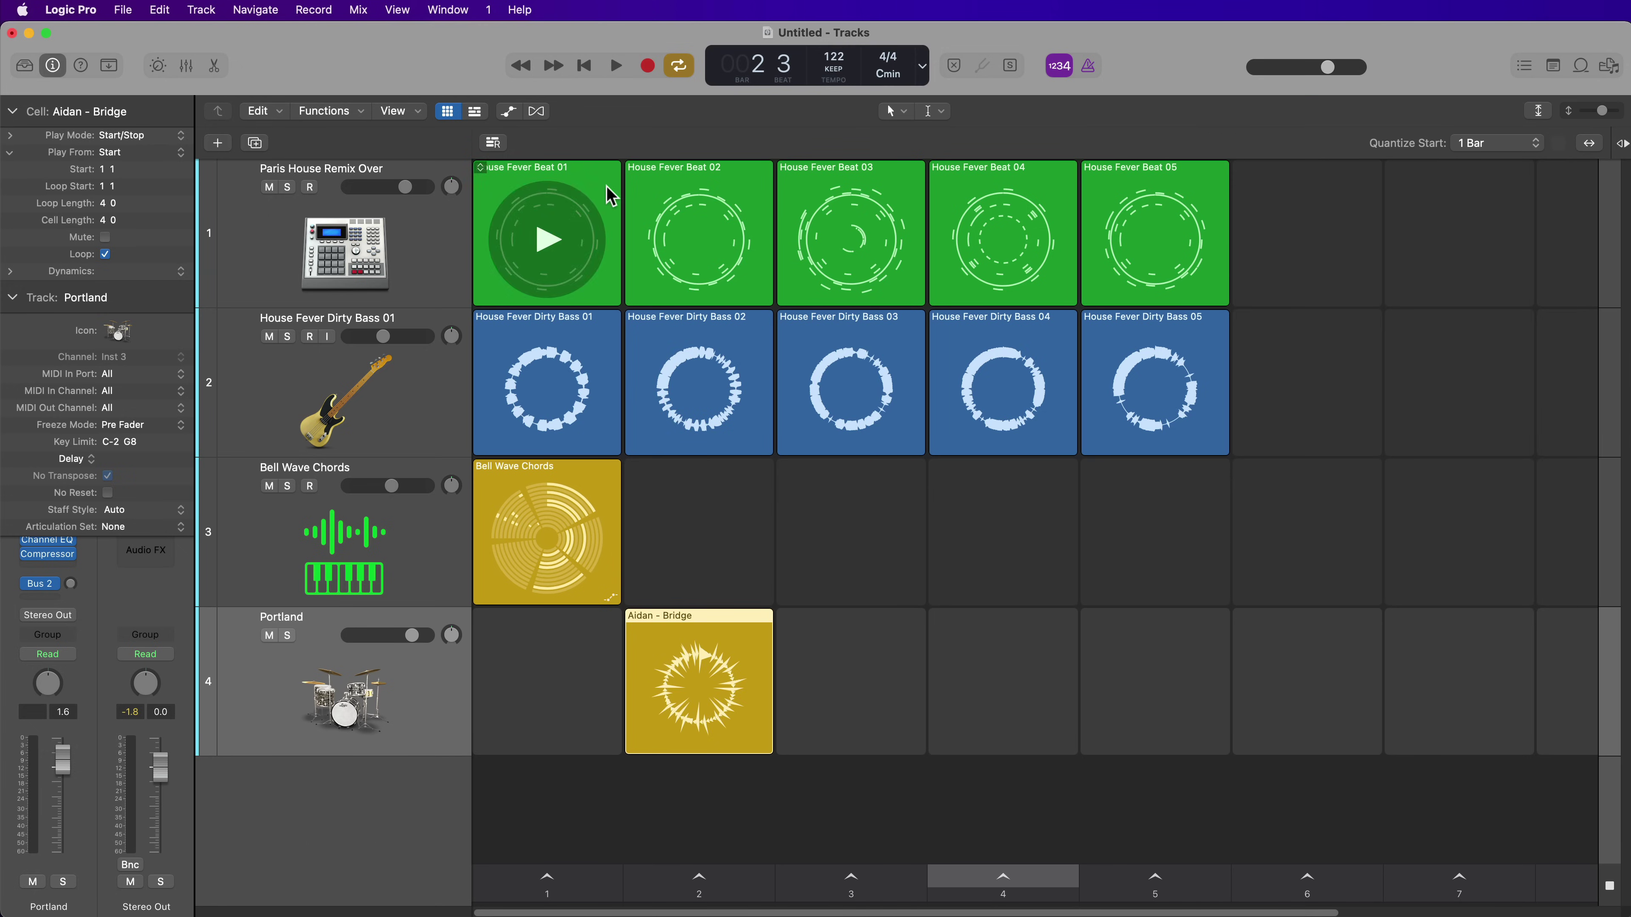
View the Beat 01, Dirty Bass 01 and Bell Wave Chords editors, then the Aidan - Bridge drummer settings.
{"action": "double_click", "coordinate": [609, 196]}
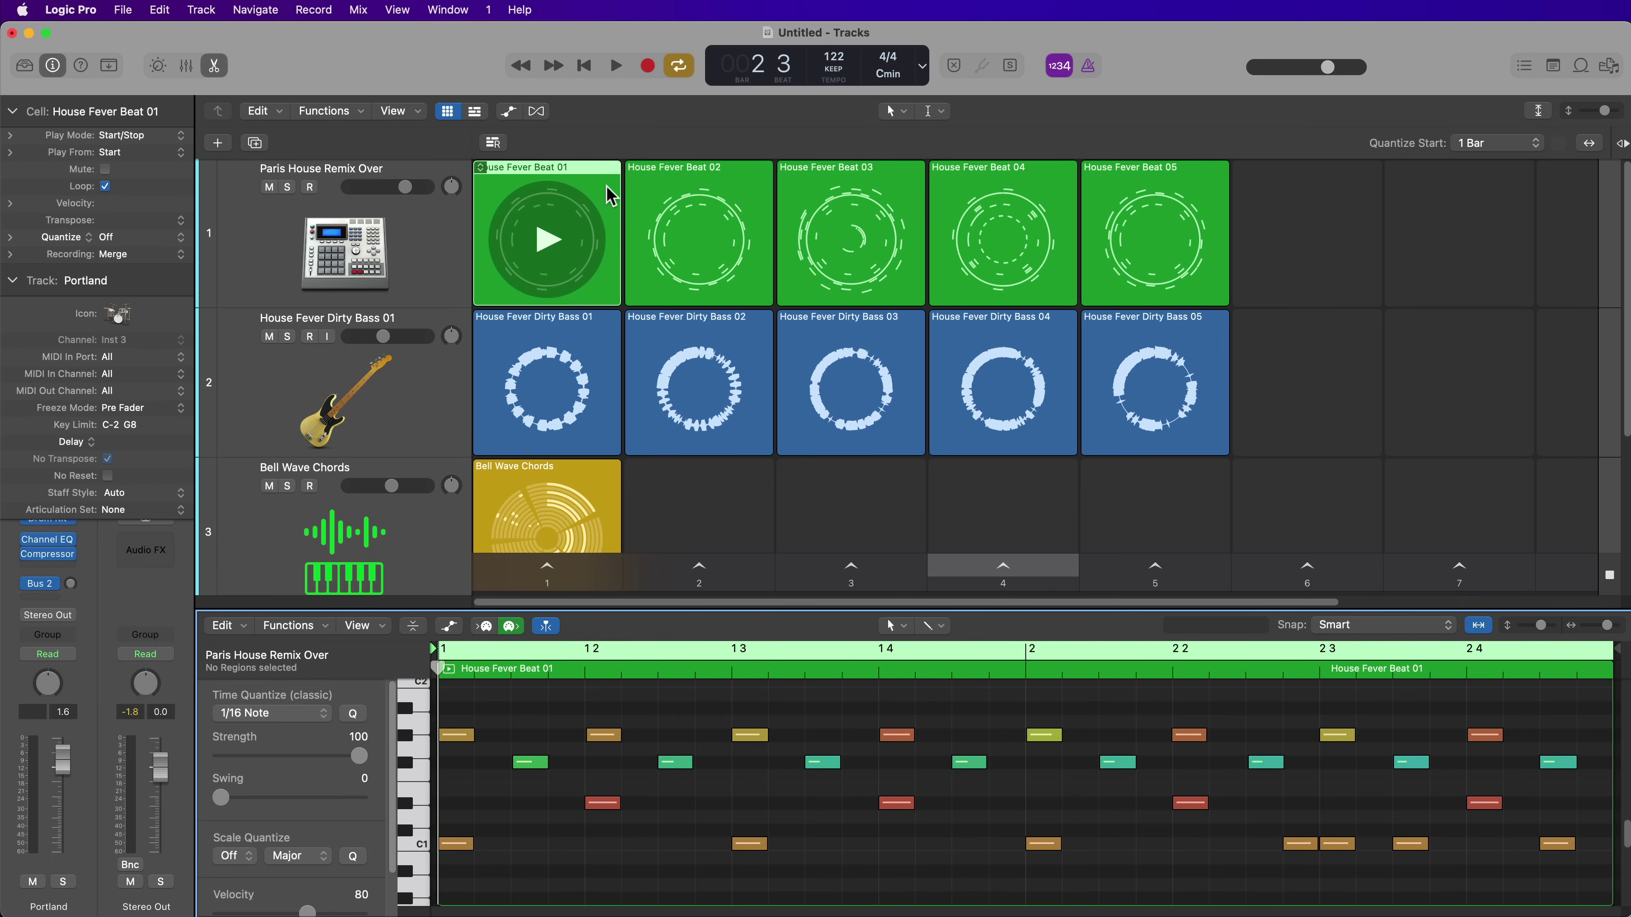
{"action": "left_click", "coordinate": [591, 337]}
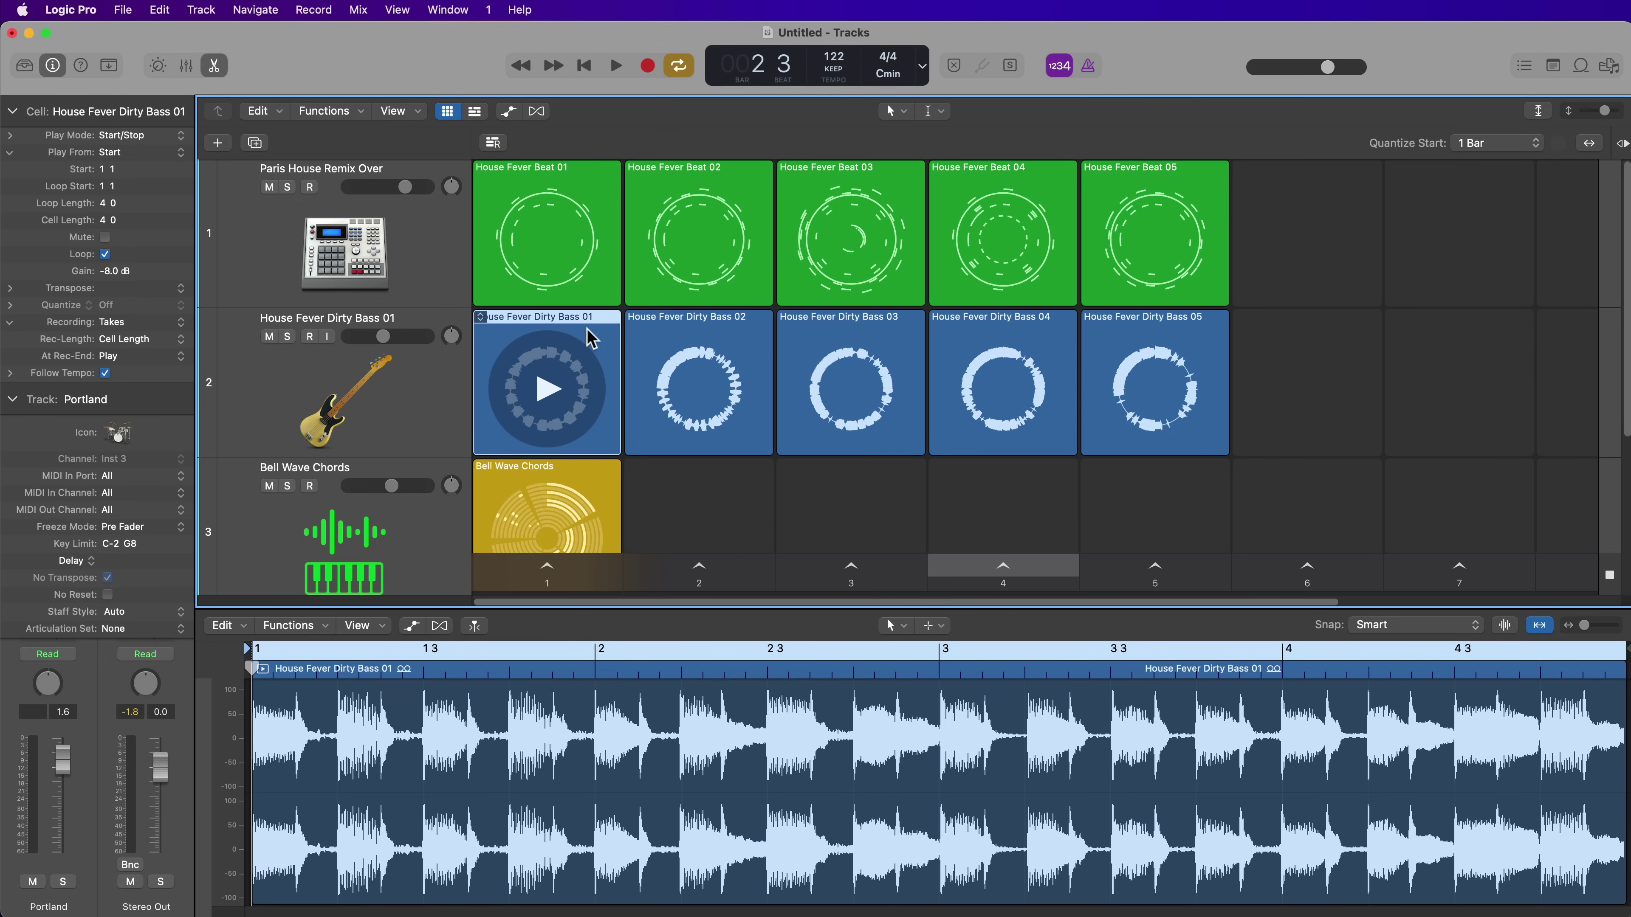
{"action": "left_click", "coordinate": [591, 470]}
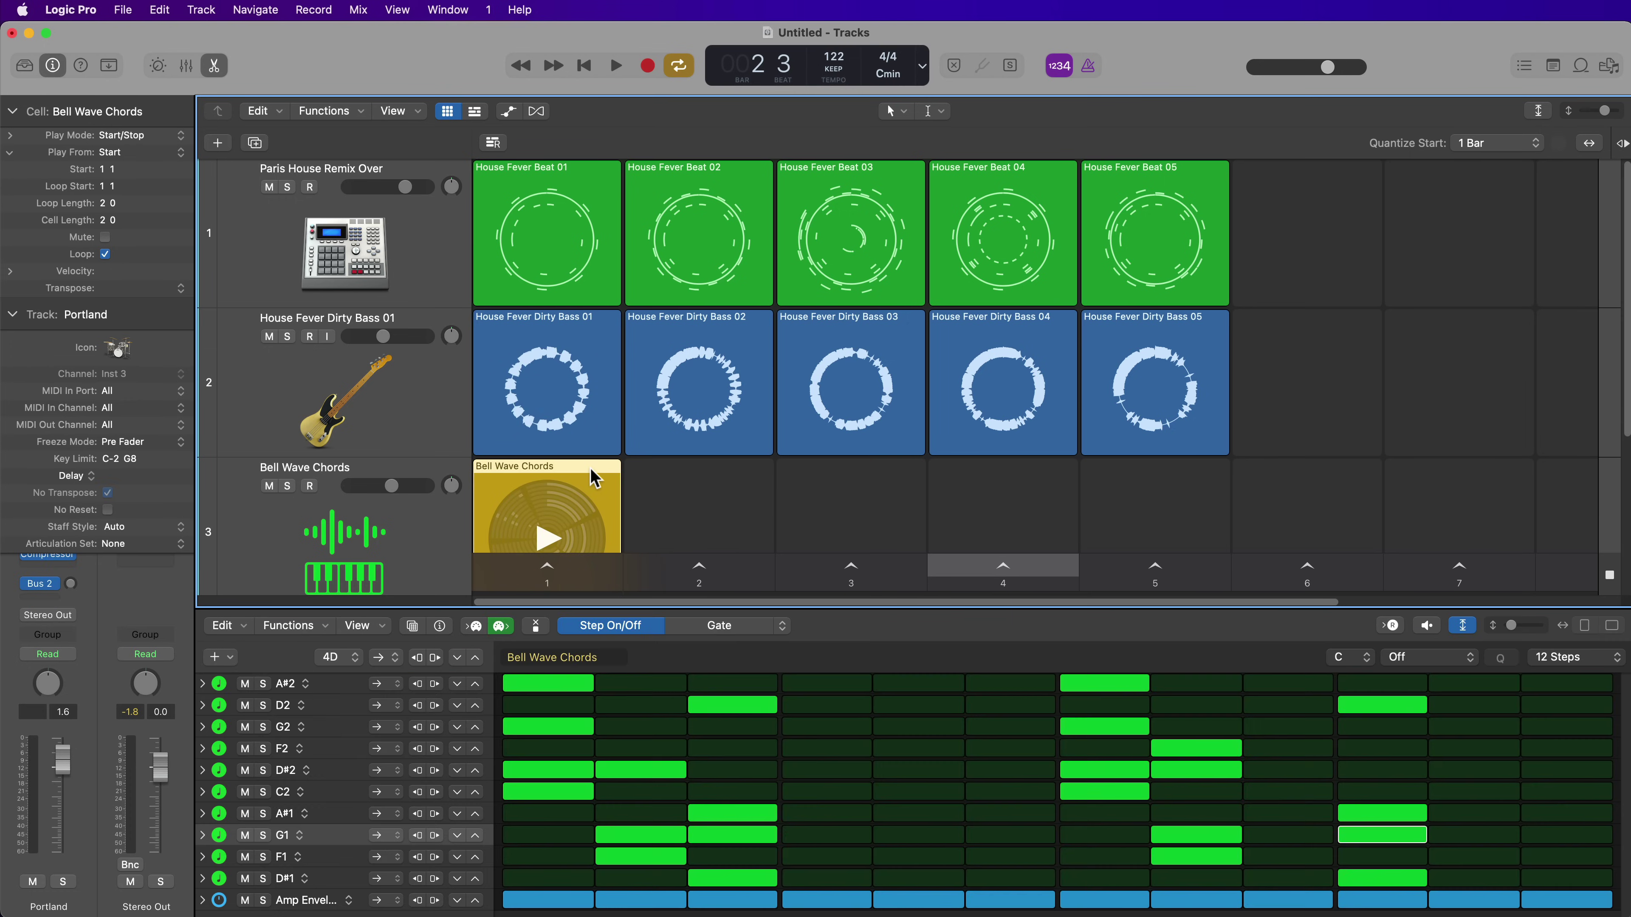
{"action": "scroll", "coordinate": [590, 468], "scroll_direction": "down", "scroll_amount": 3}
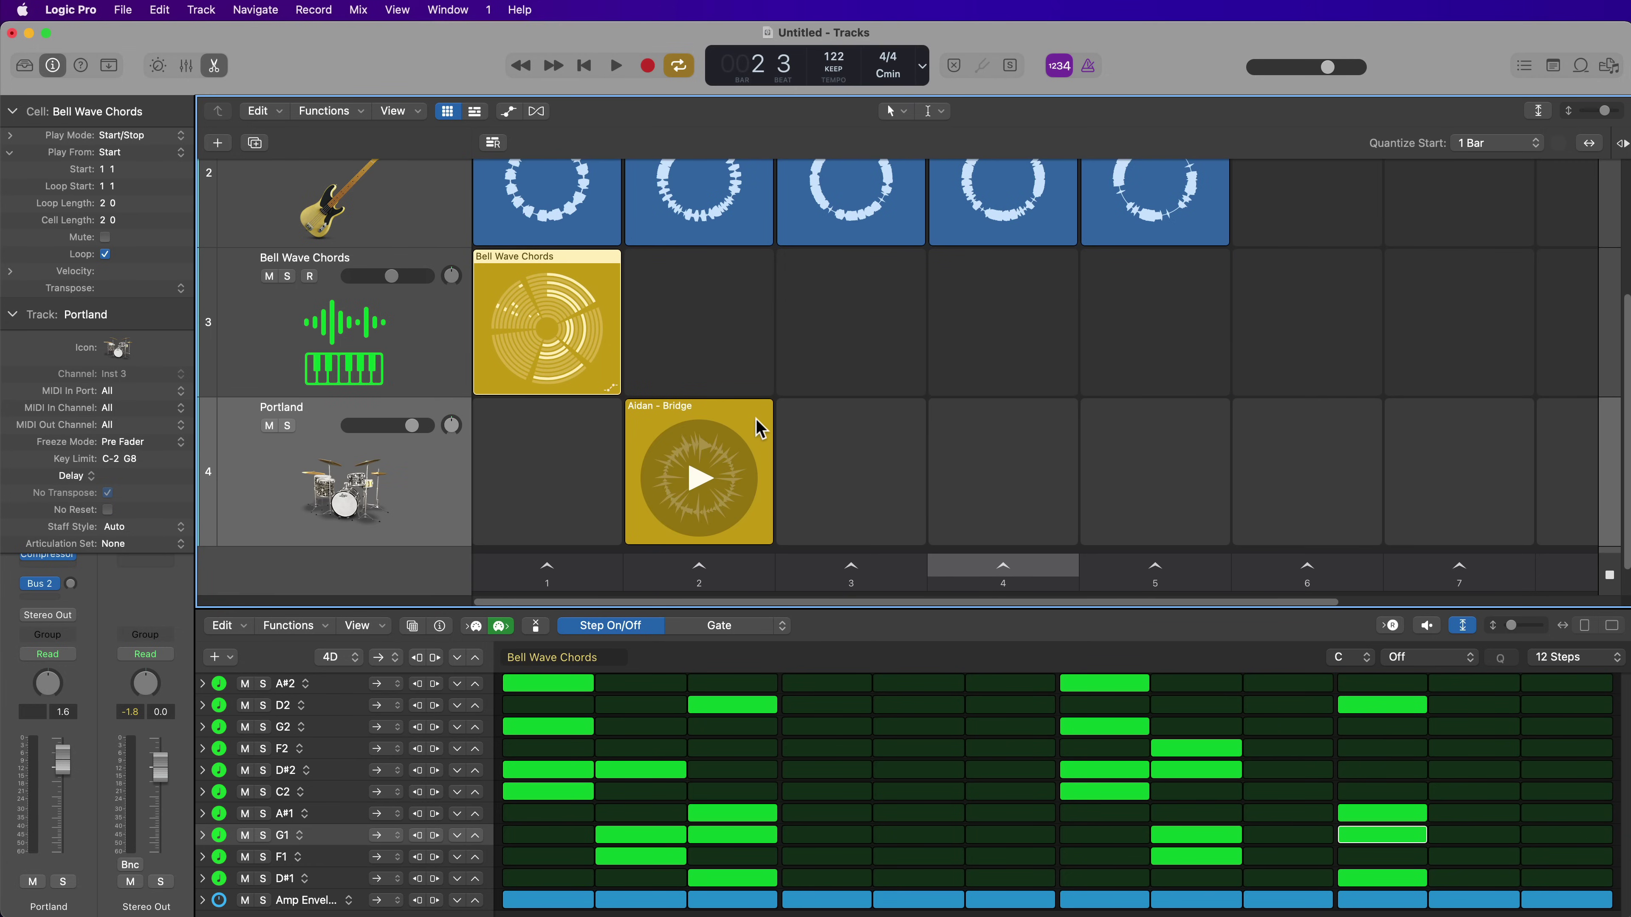
{"action": "left_click", "coordinate": [755, 420]}
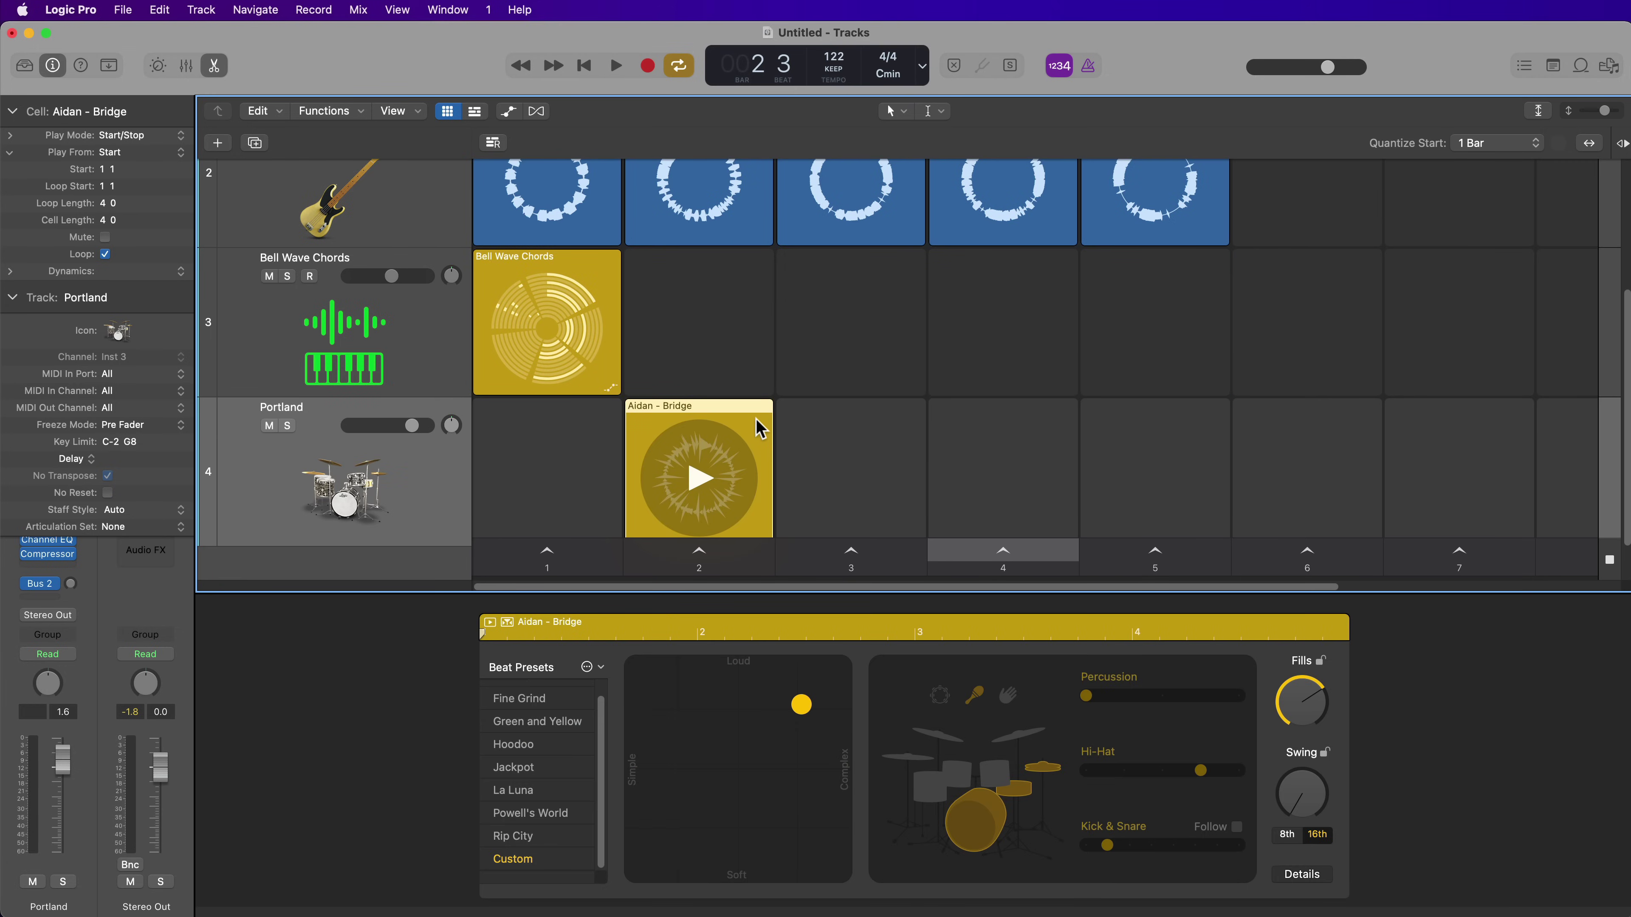
Close the editors, then delete the Aidan - Bridge cell and the Portland drummer track.
{"action": "key", "text": "e"}
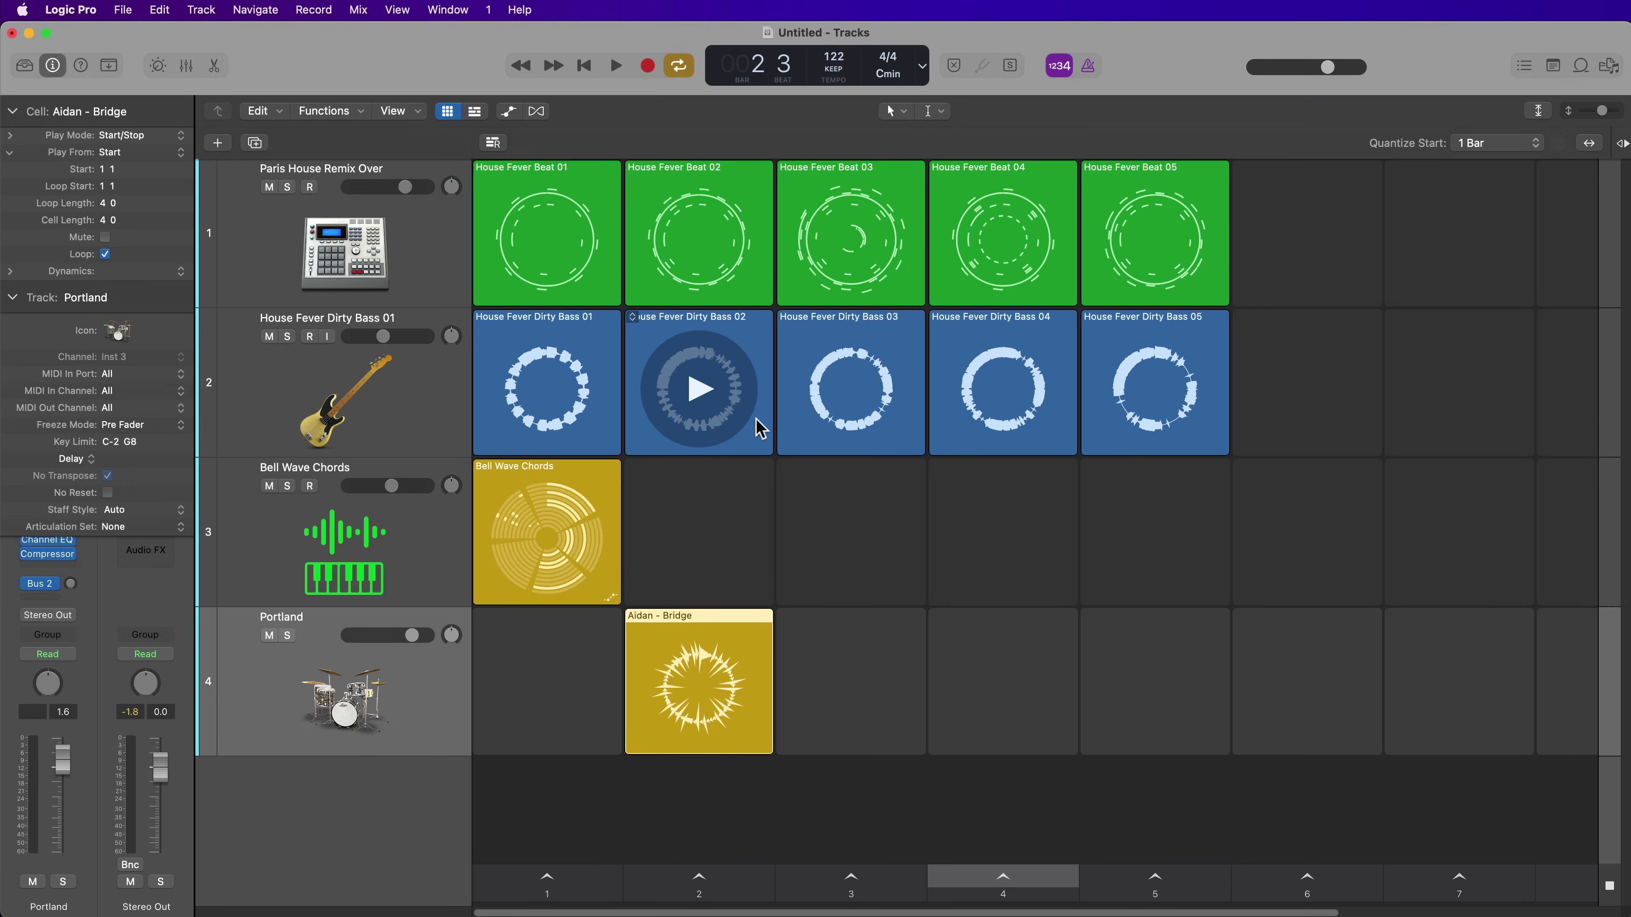
{"action": "key", "text": "e"}
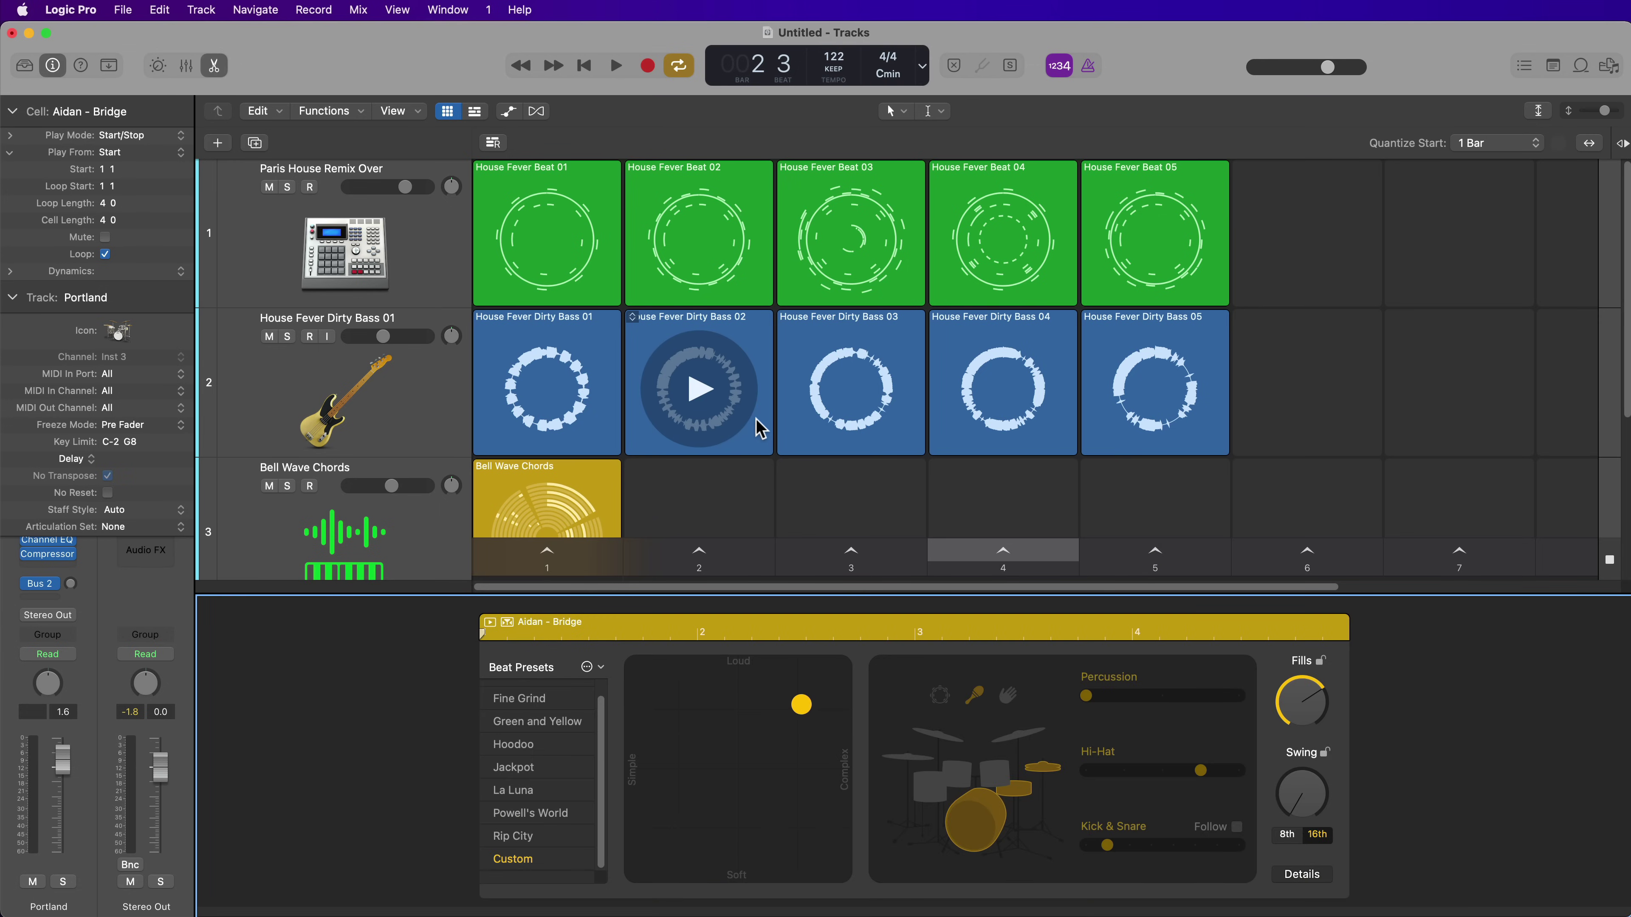
{"action": "key", "text": "e"}
{"action": "key", "text": "Delete"}
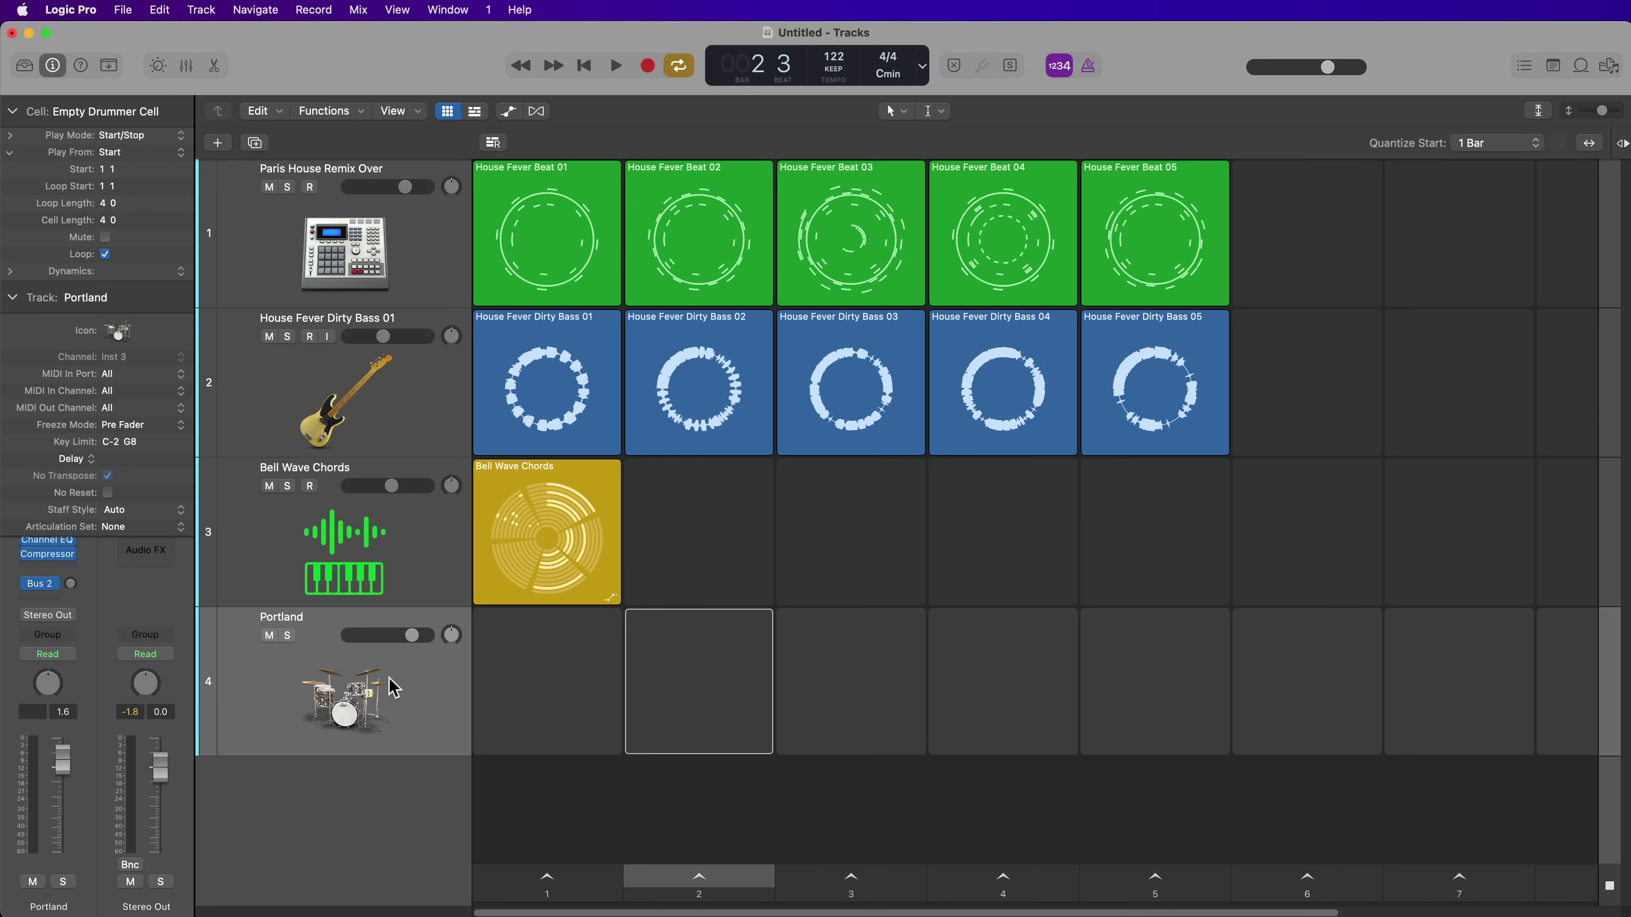
{"action": "key", "text": "super+BackSpace"}
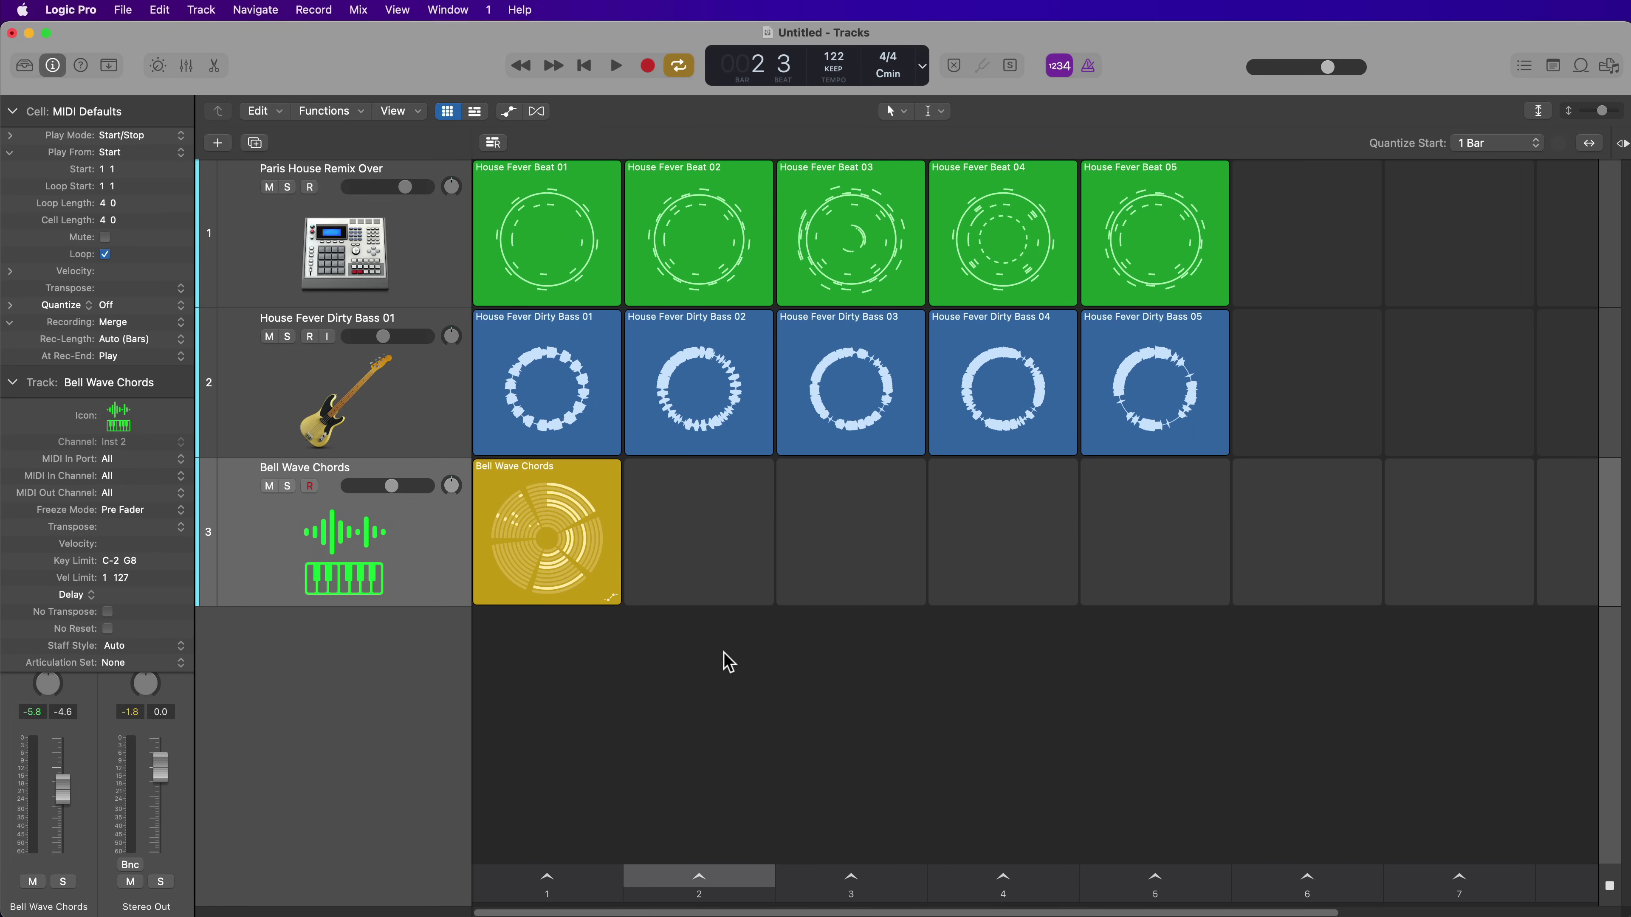
Show all loop types in the Loop Browser, search 'house fe', and select House Fever Hot Guitar 01.
{"action": "left_click", "coordinate": [1581, 65]}
{"action": "left_click", "coordinate": [1273, 218]}
{"action": "left_click", "coordinate": [1083, 189]}
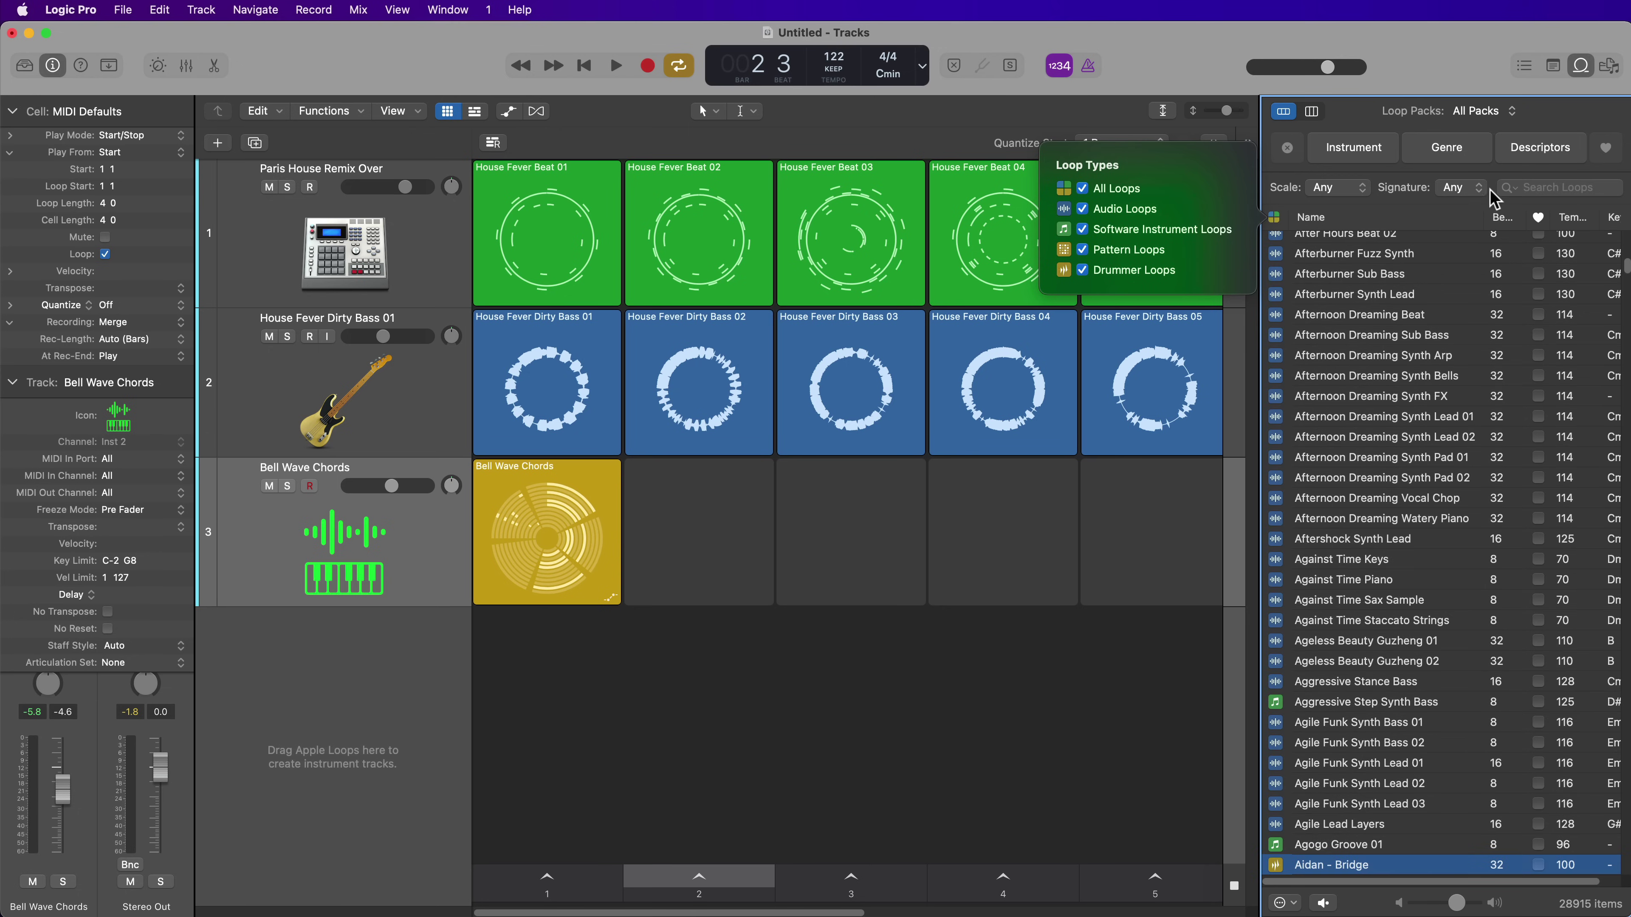
{"action": "left_click", "coordinate": [1528, 187]}
{"action": "type", "text": "house fever"}
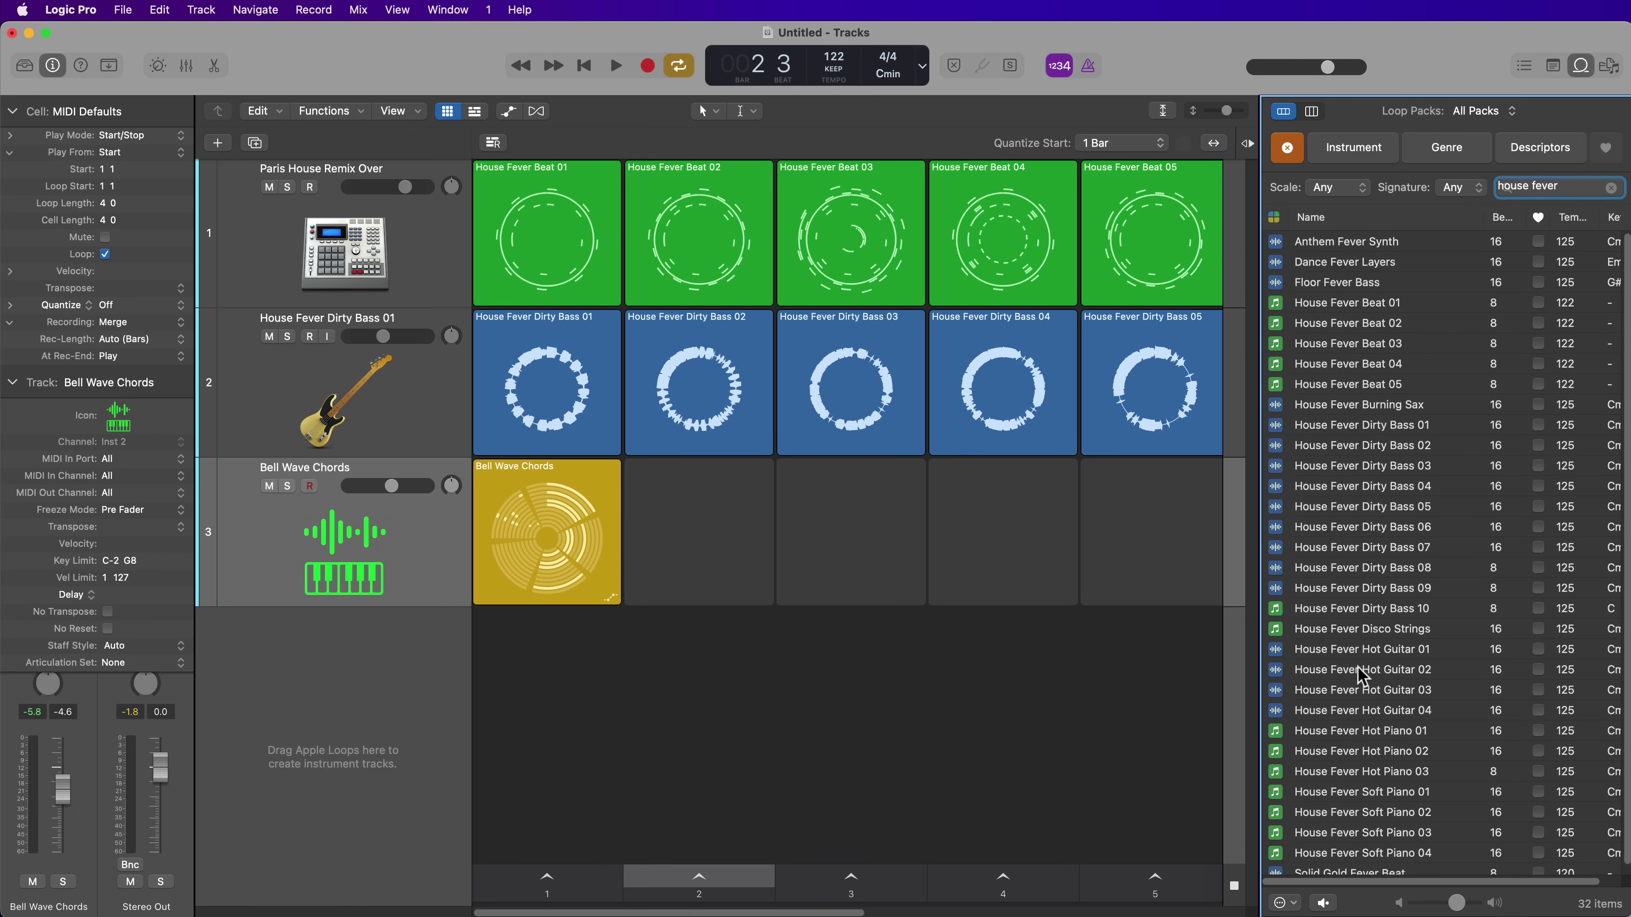
{"action": "left_click", "coordinate": [1450, 652]}
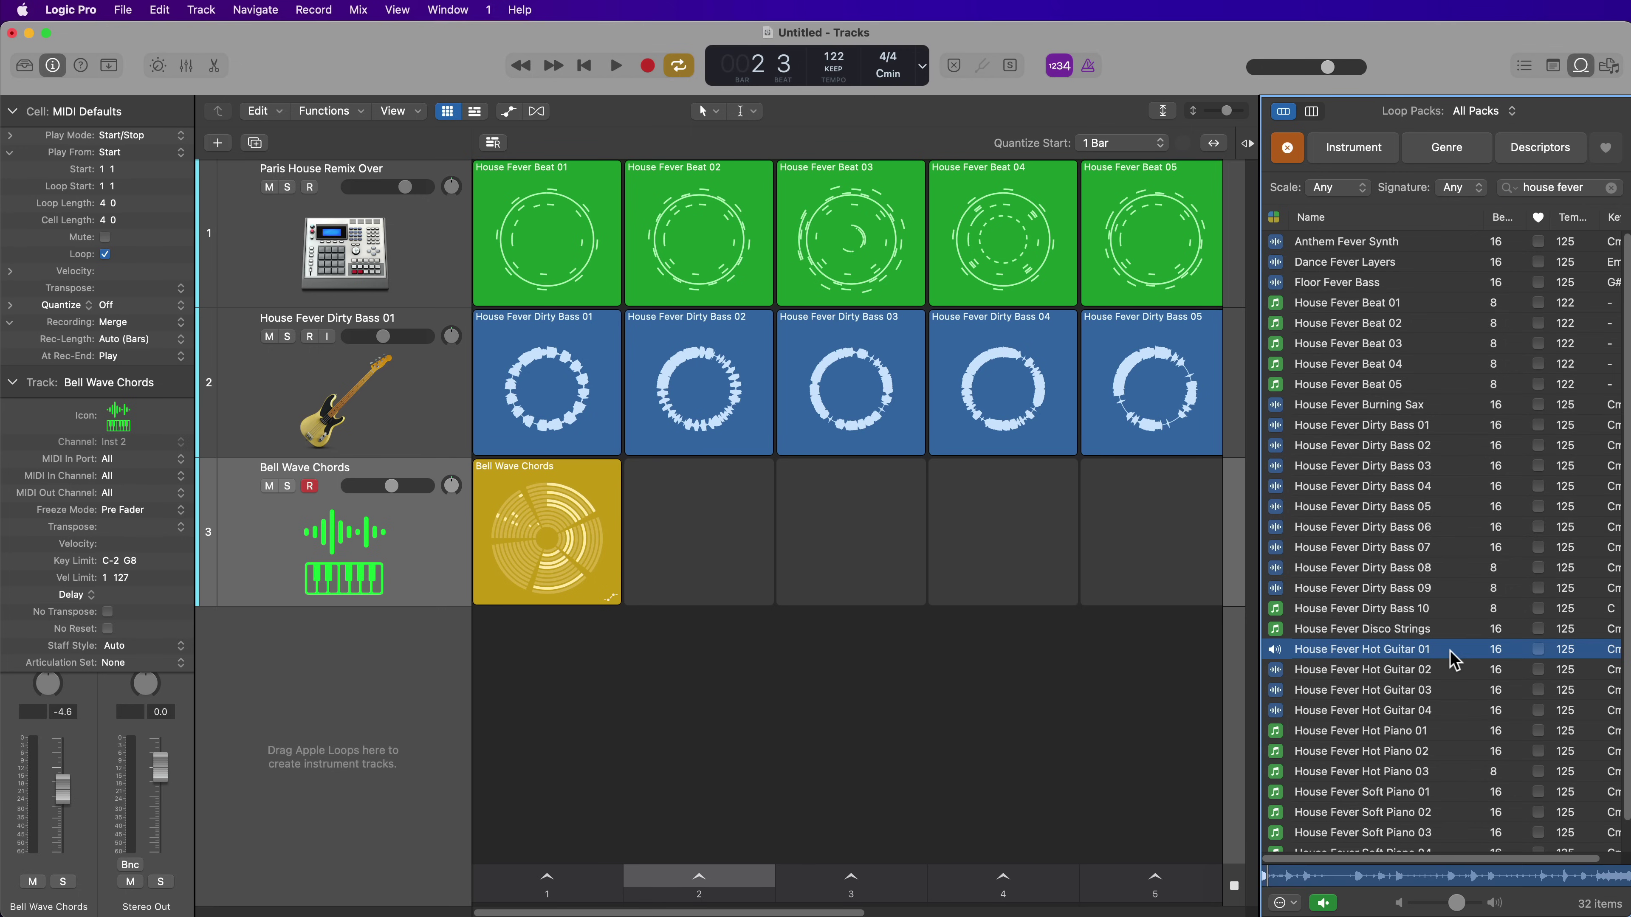
Place Hot Guitar 01–04 into scenes 2–5 of a new track, then play scenes 2 and 3 and stop.
{"action": "left_click", "coordinate": [1445, 713], "text": "shift"}
{"action": "left_click_drag", "start_coordinate": [1405, 658], "coordinate": [722, 674]}
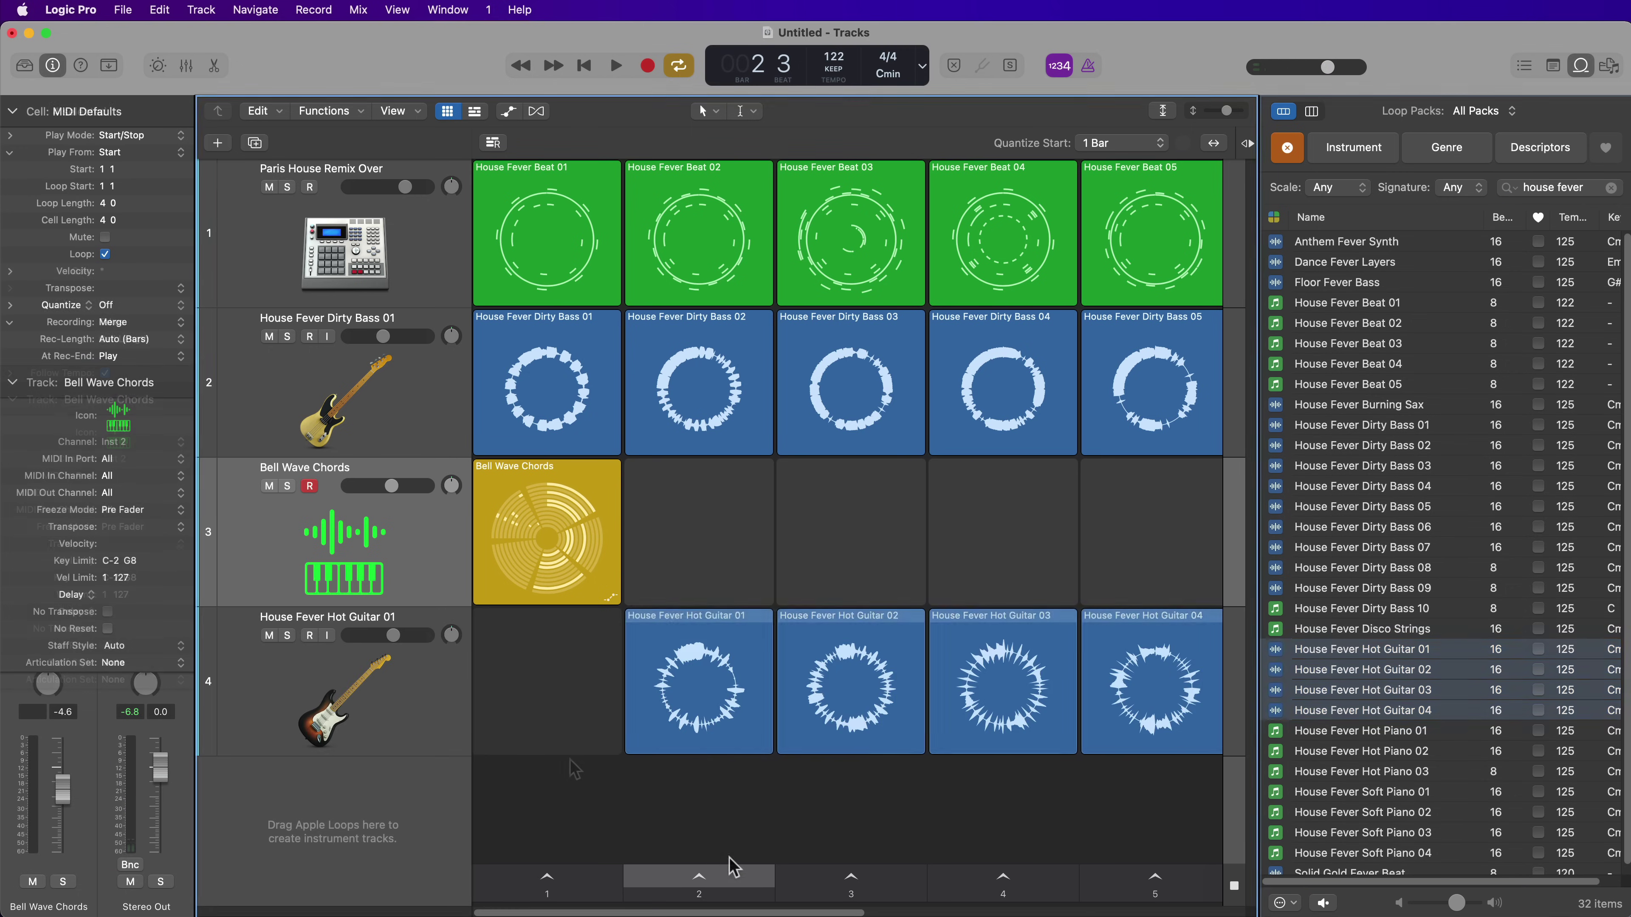
{"action": "left_click", "coordinate": [740, 879]}
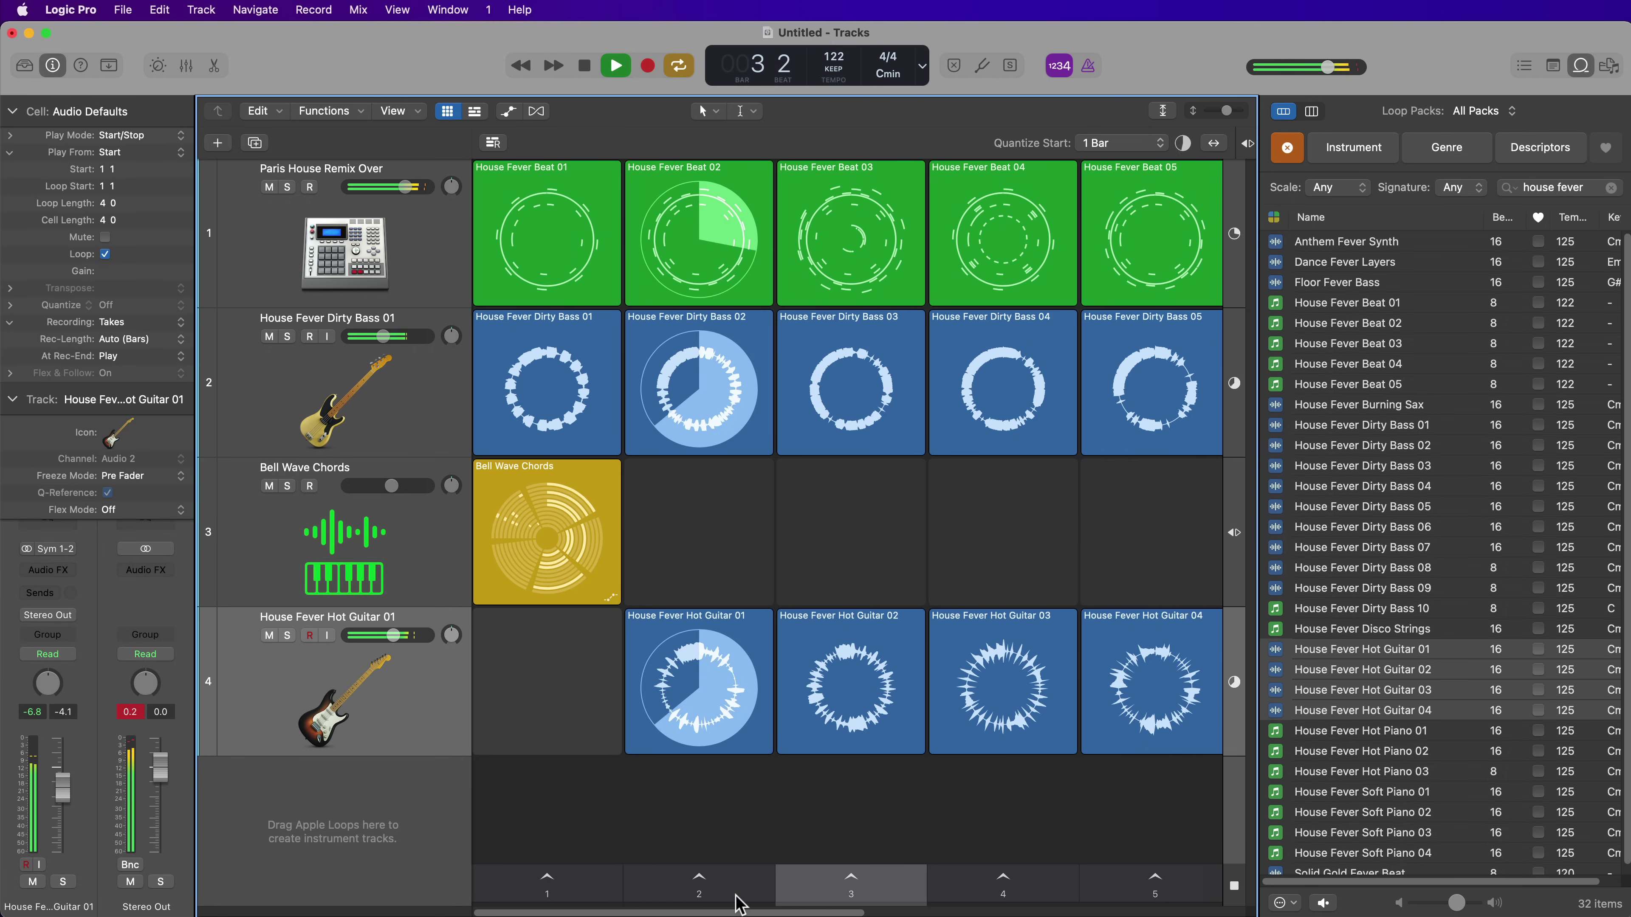
{"action": "key", "text": "Return"}
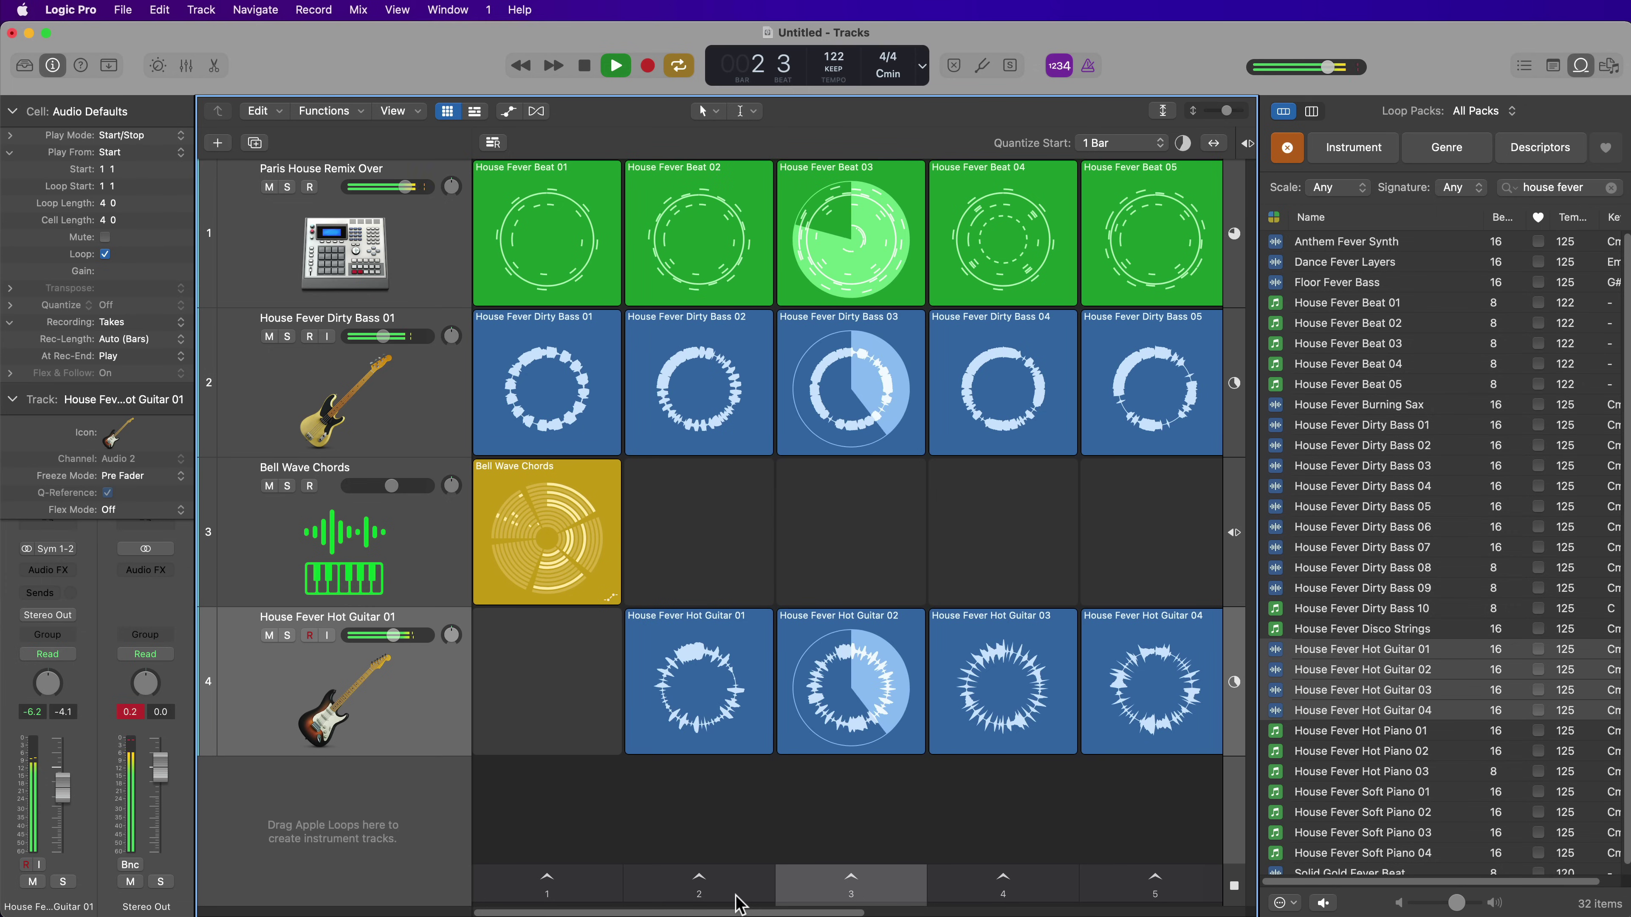
{"action": "key", "text": "space"}
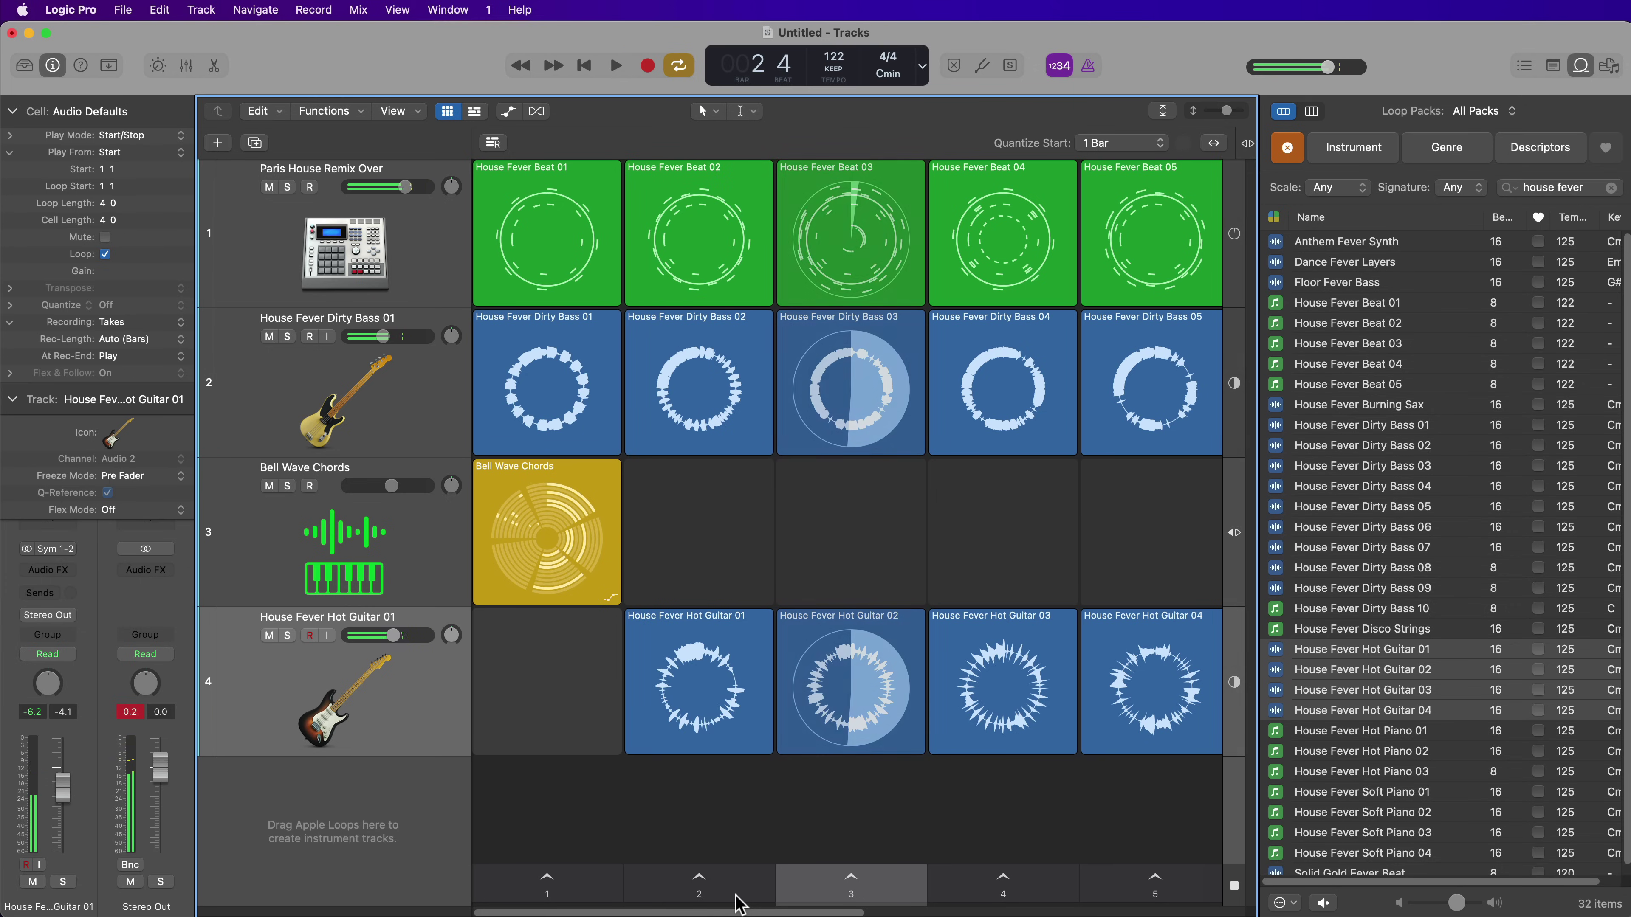
Delete the House Fever Beat 03 cell.
{"action": "mouse_move", "coordinate": [874, 189]}
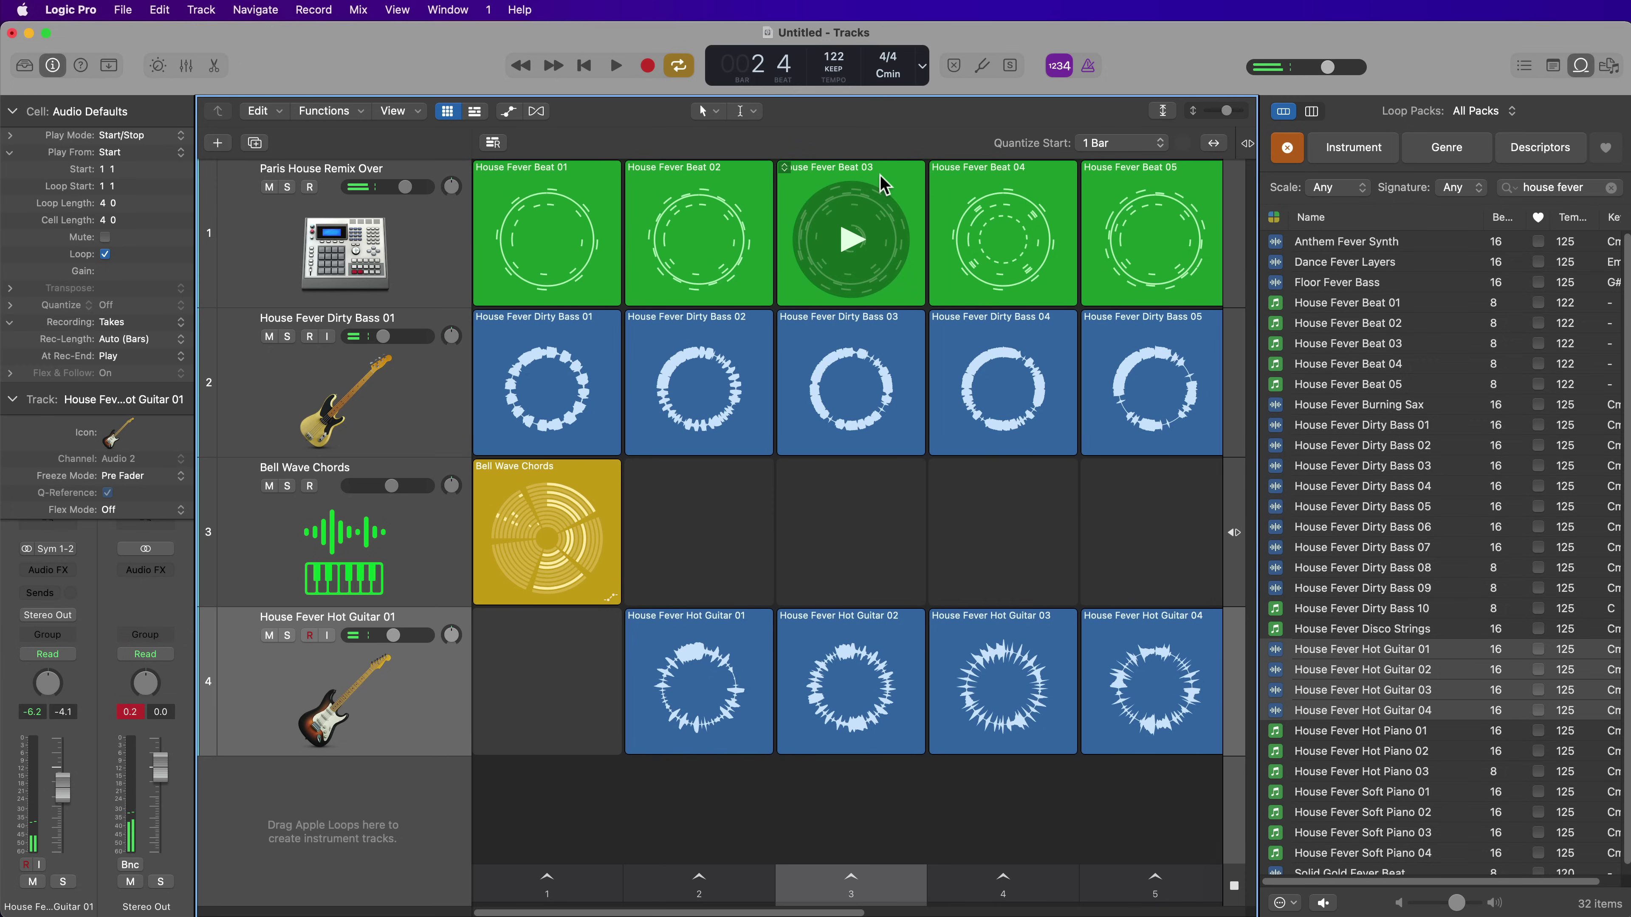
{"action": "left_click", "coordinate": [882, 185]}
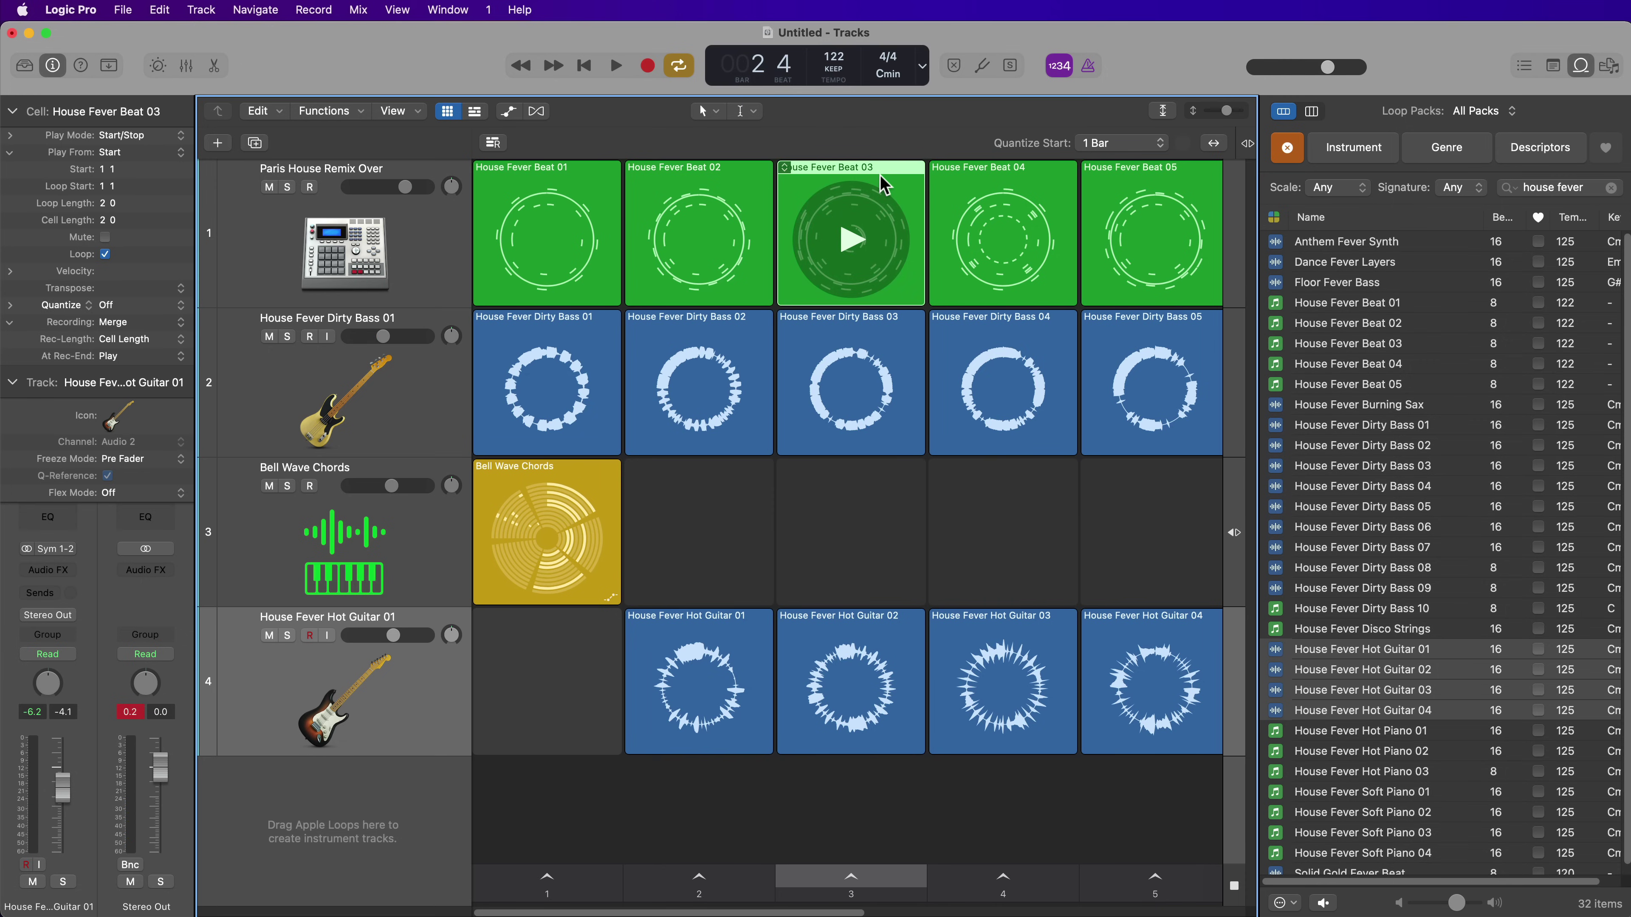
{"action": "key", "text": "Delete"}
Copy House Fever Beat 02 into scene 3's empty beat slot and clear the selection.
{"action": "mouse_move", "coordinate": [758, 191]}
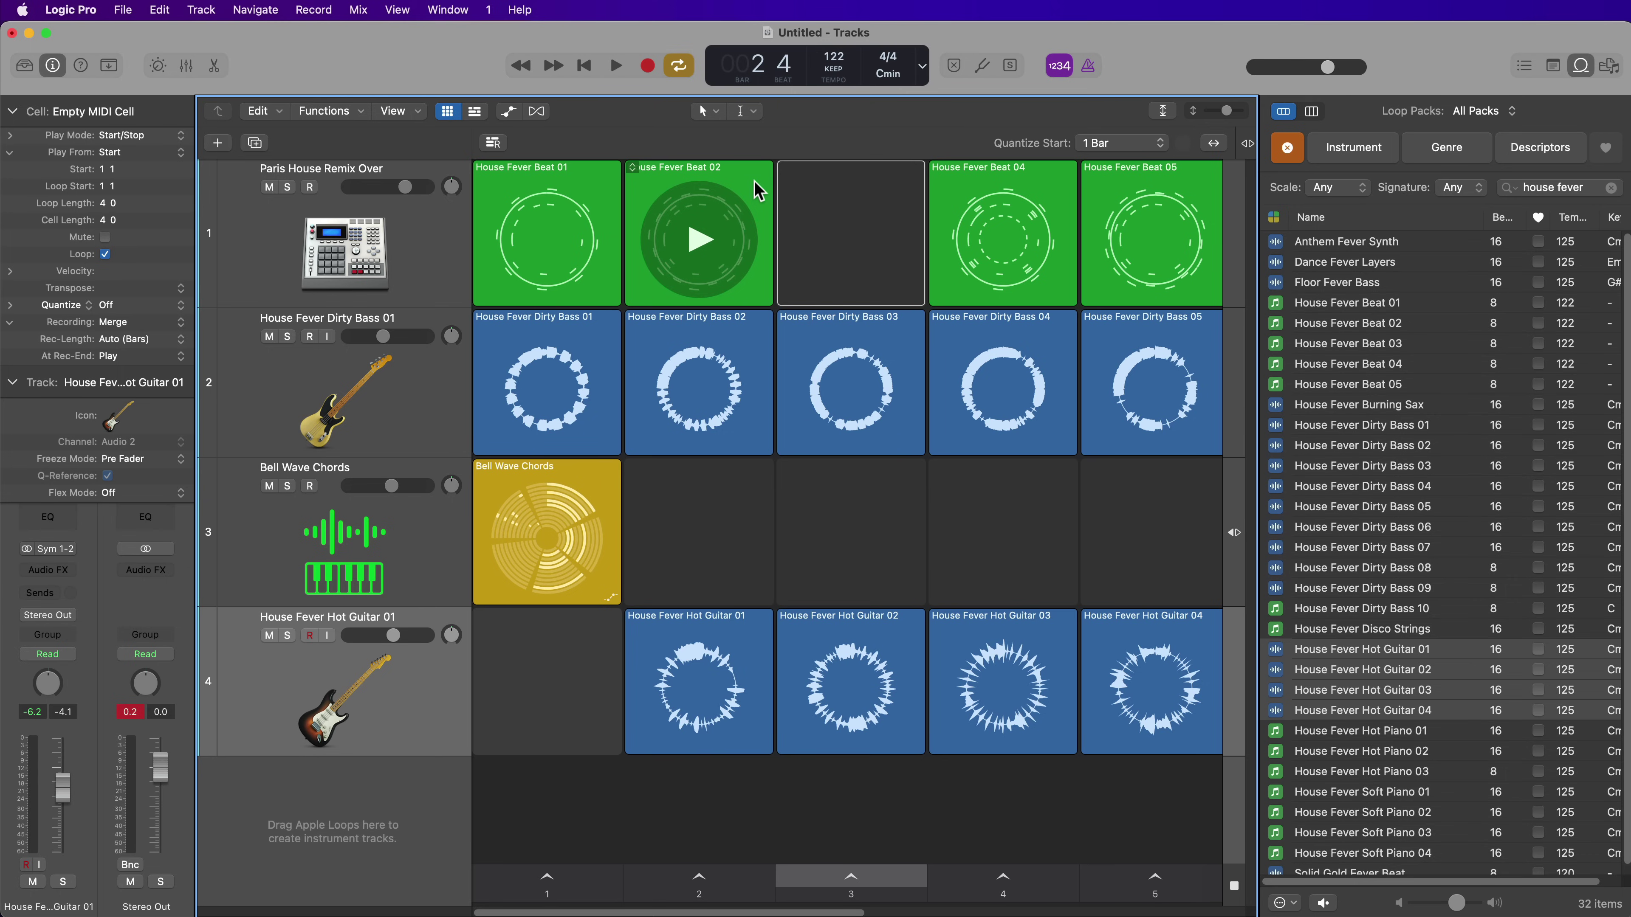
{"action": "left_click_drag", "start_coordinate": [758, 190], "coordinate": [866, 201]}
{"action": "left_click", "coordinate": [935, 799]}
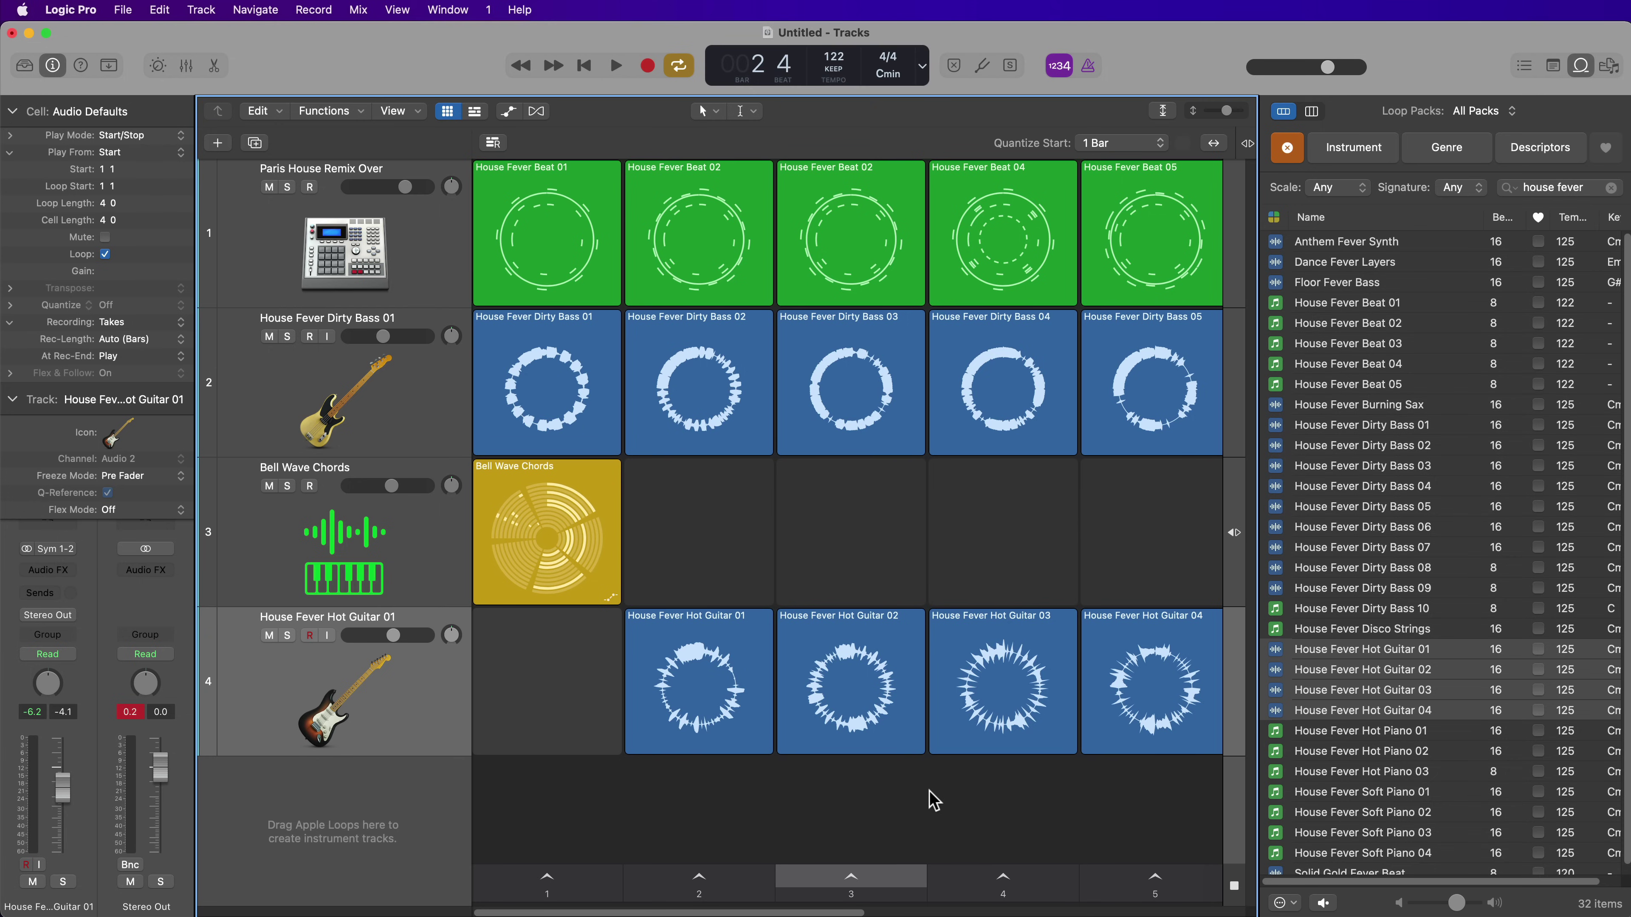
{"action": "scroll", "coordinate": [934, 800], "scroll_direction": "down", "scroll_amount": 5}
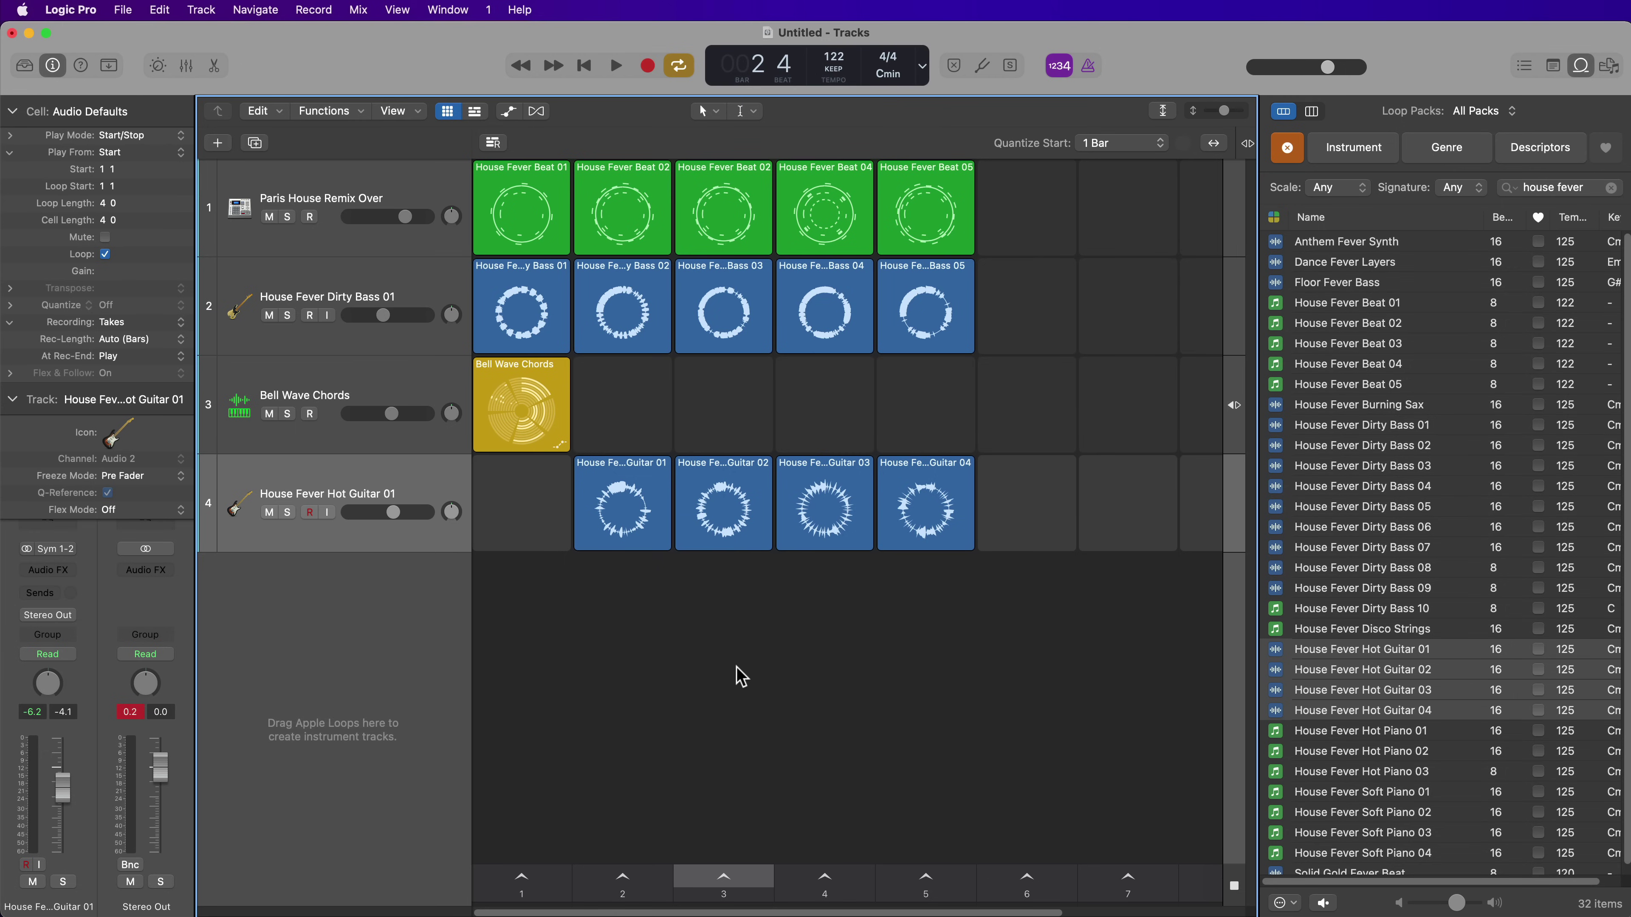
{"action": "left_click", "coordinate": [450, 193]}
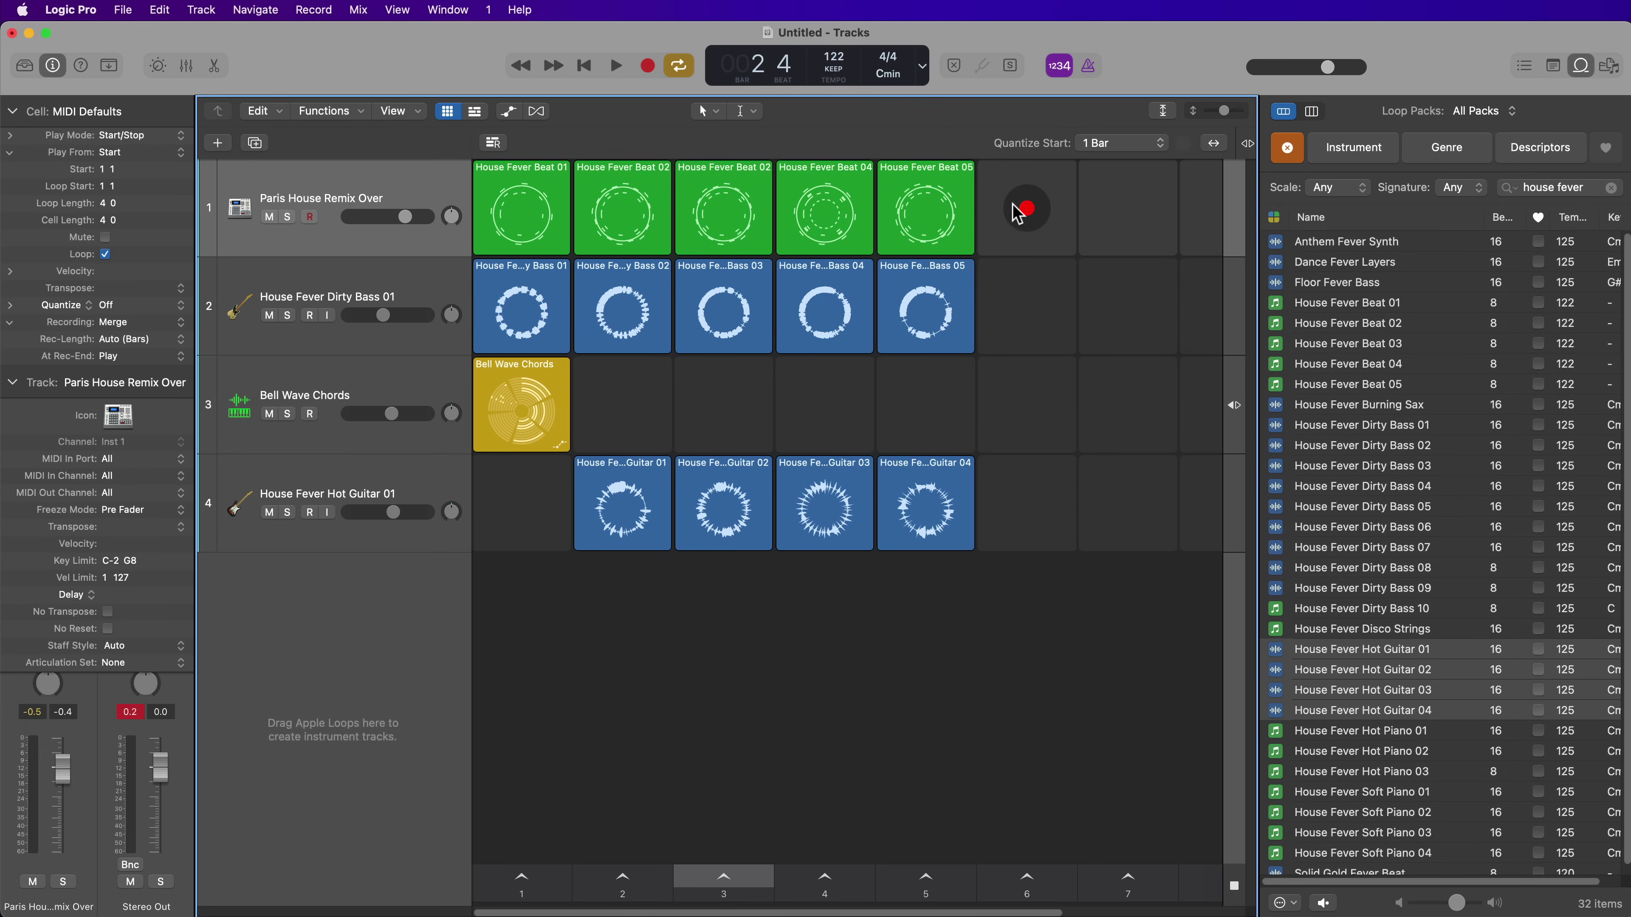
{"action": "right_click", "coordinate": [999, 185]}
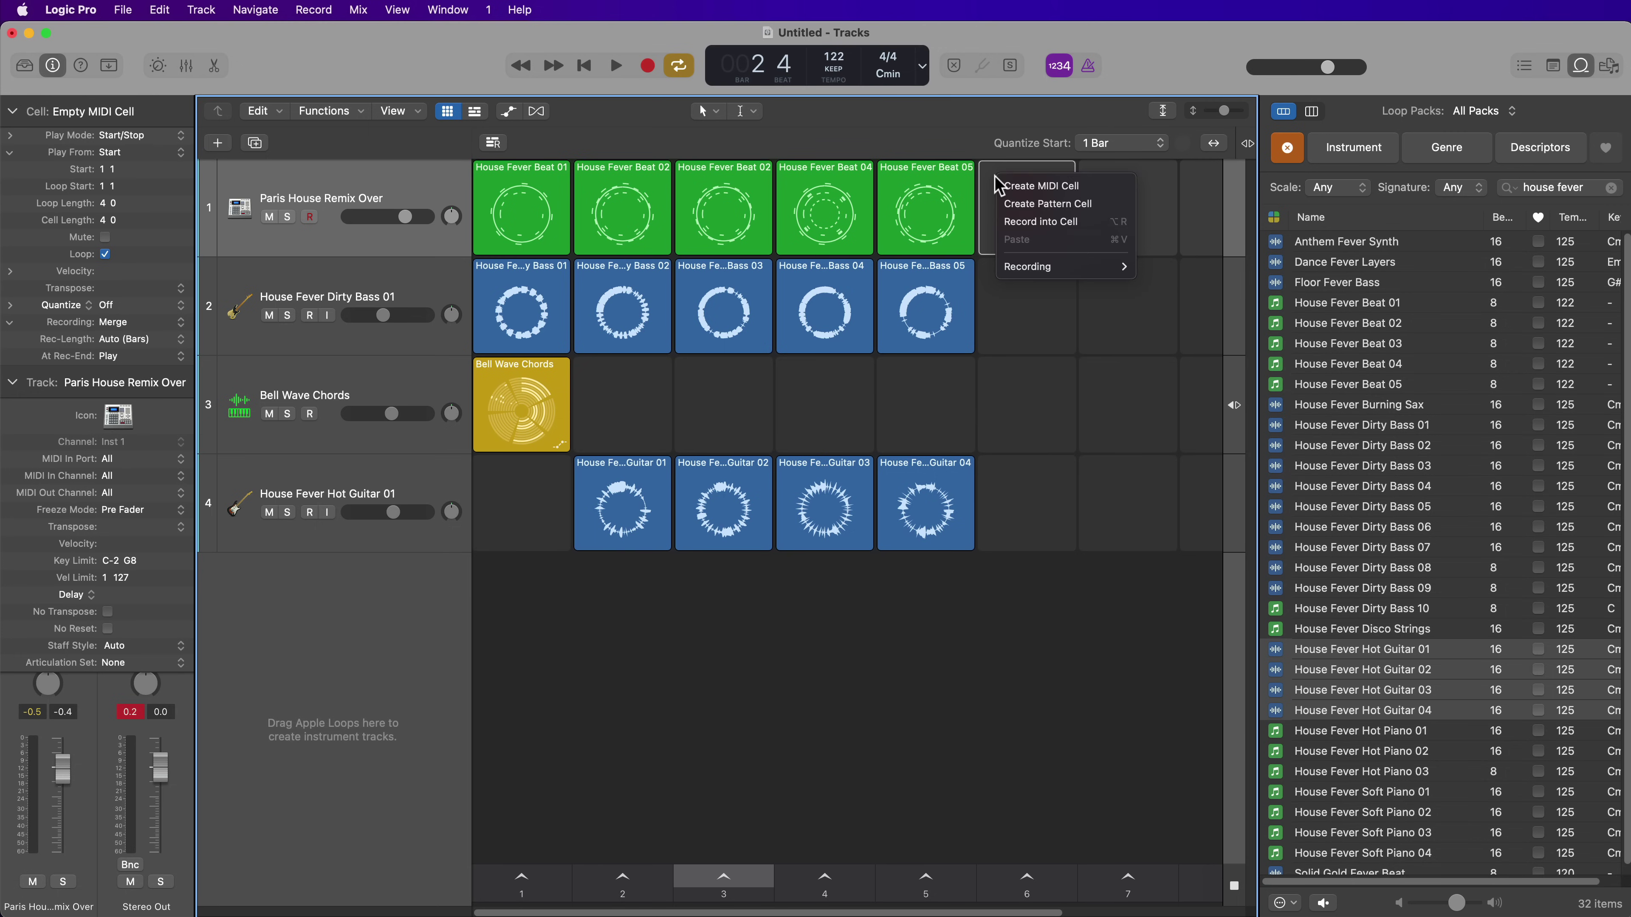
{"action": "left_click", "coordinate": [1040, 187]}
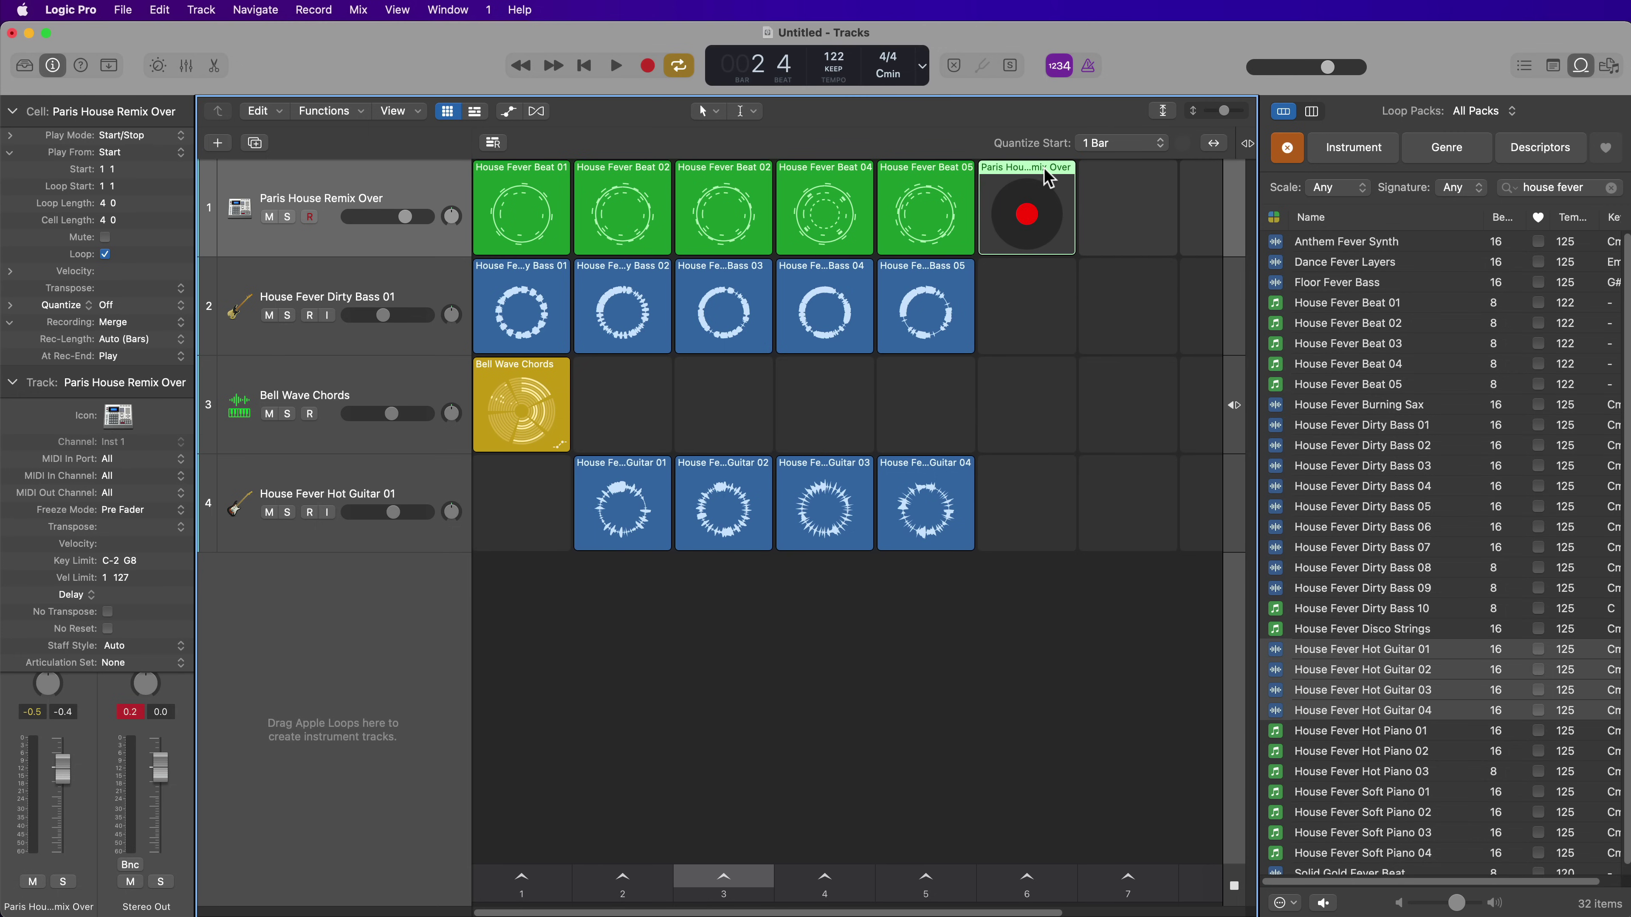
{"action": "double_click", "coordinate": [1047, 186]}
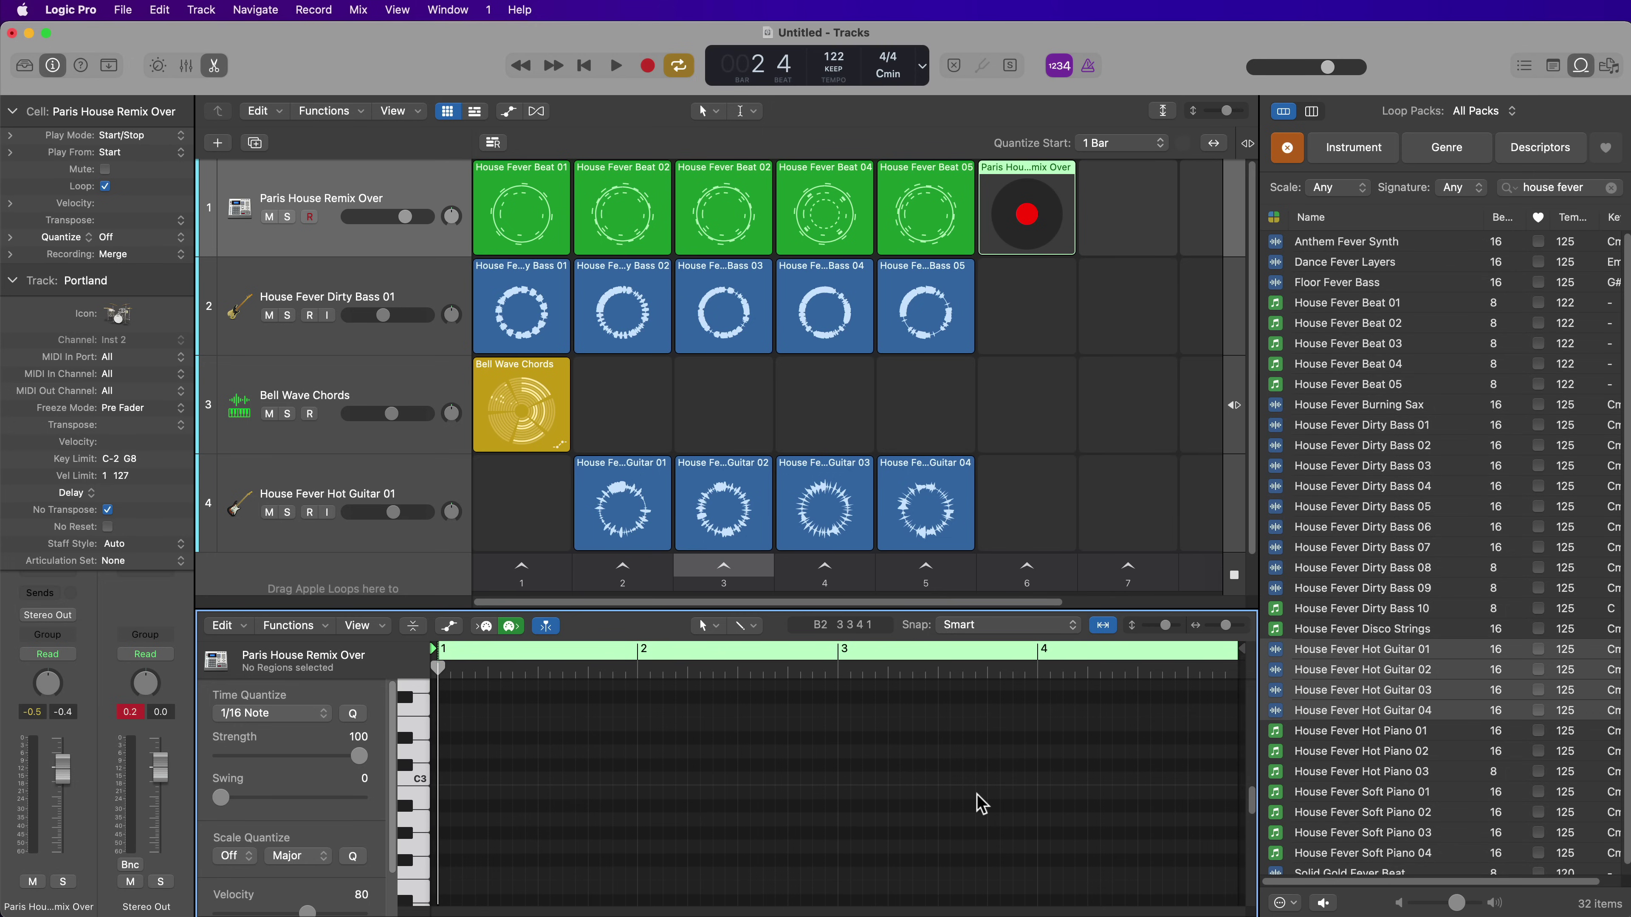
Undo the MIDI cell, create a Bell Wave Chords pattern cell, and load the Templates > Minor pattern.
{"action": "key", "text": "super+z"}
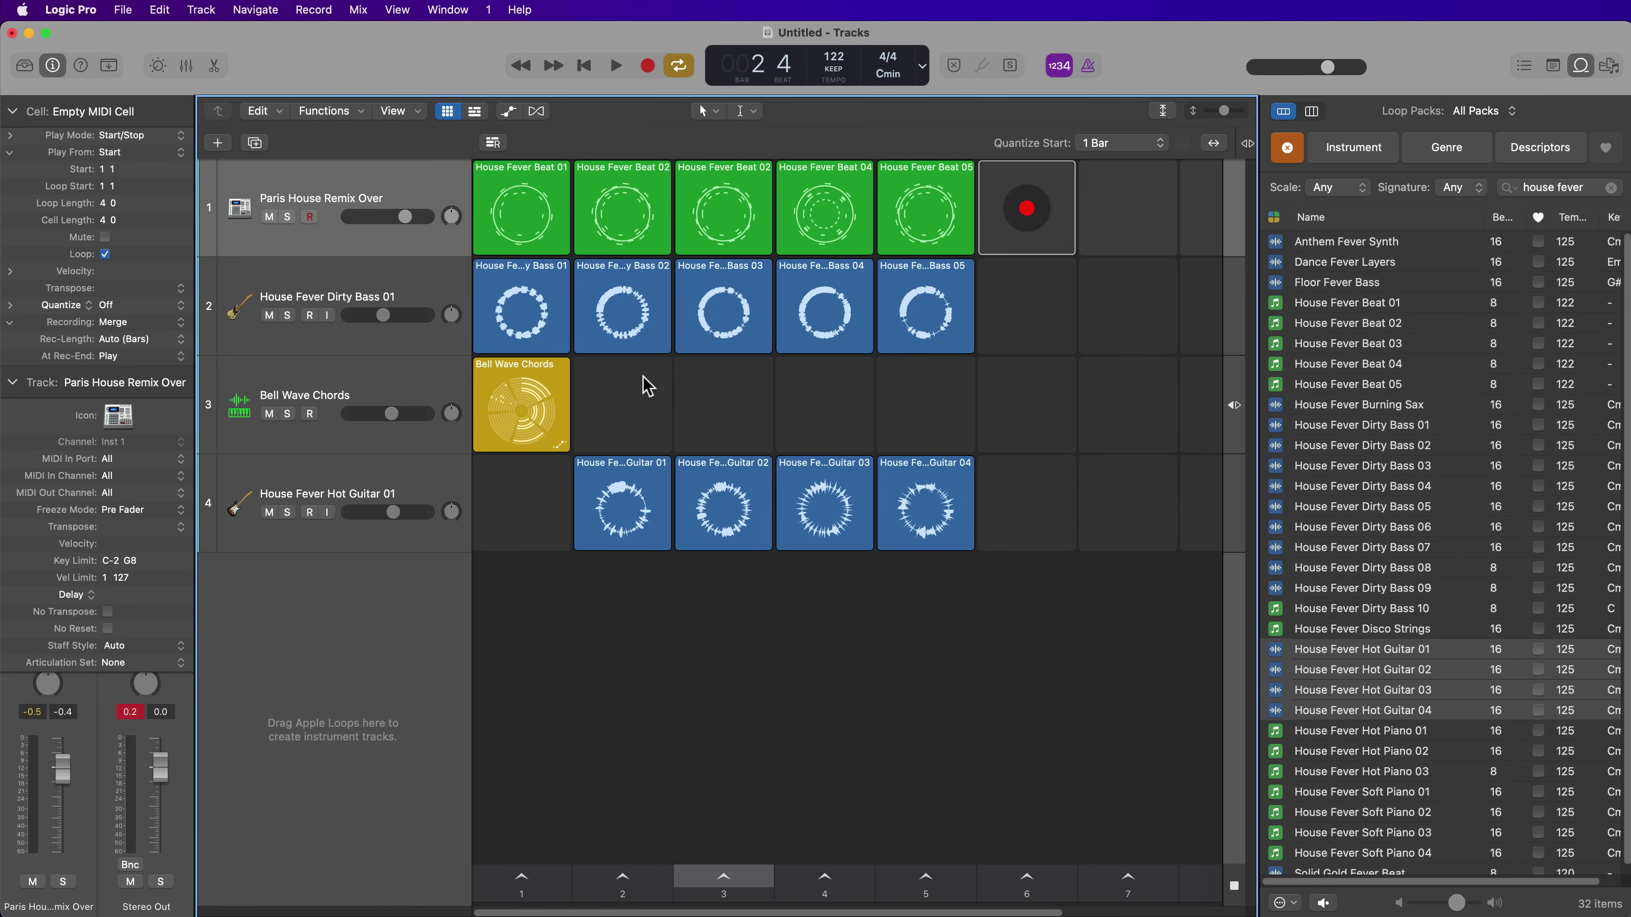
{"action": "right_click", "coordinate": [642, 376]}
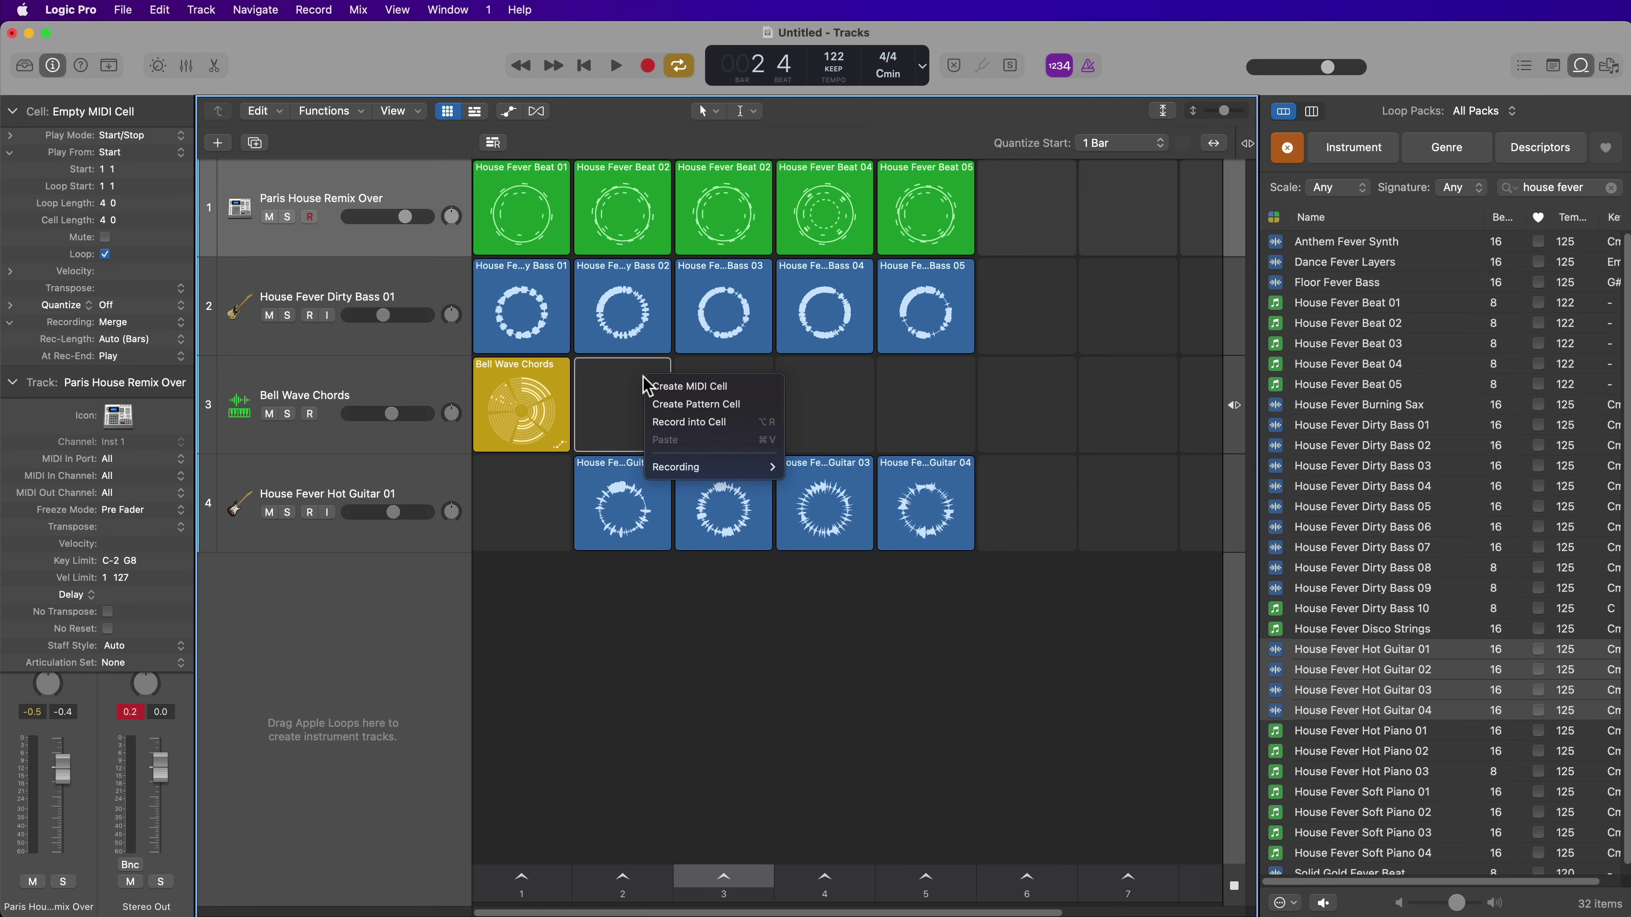
{"action": "left_click", "coordinate": [726, 409]}
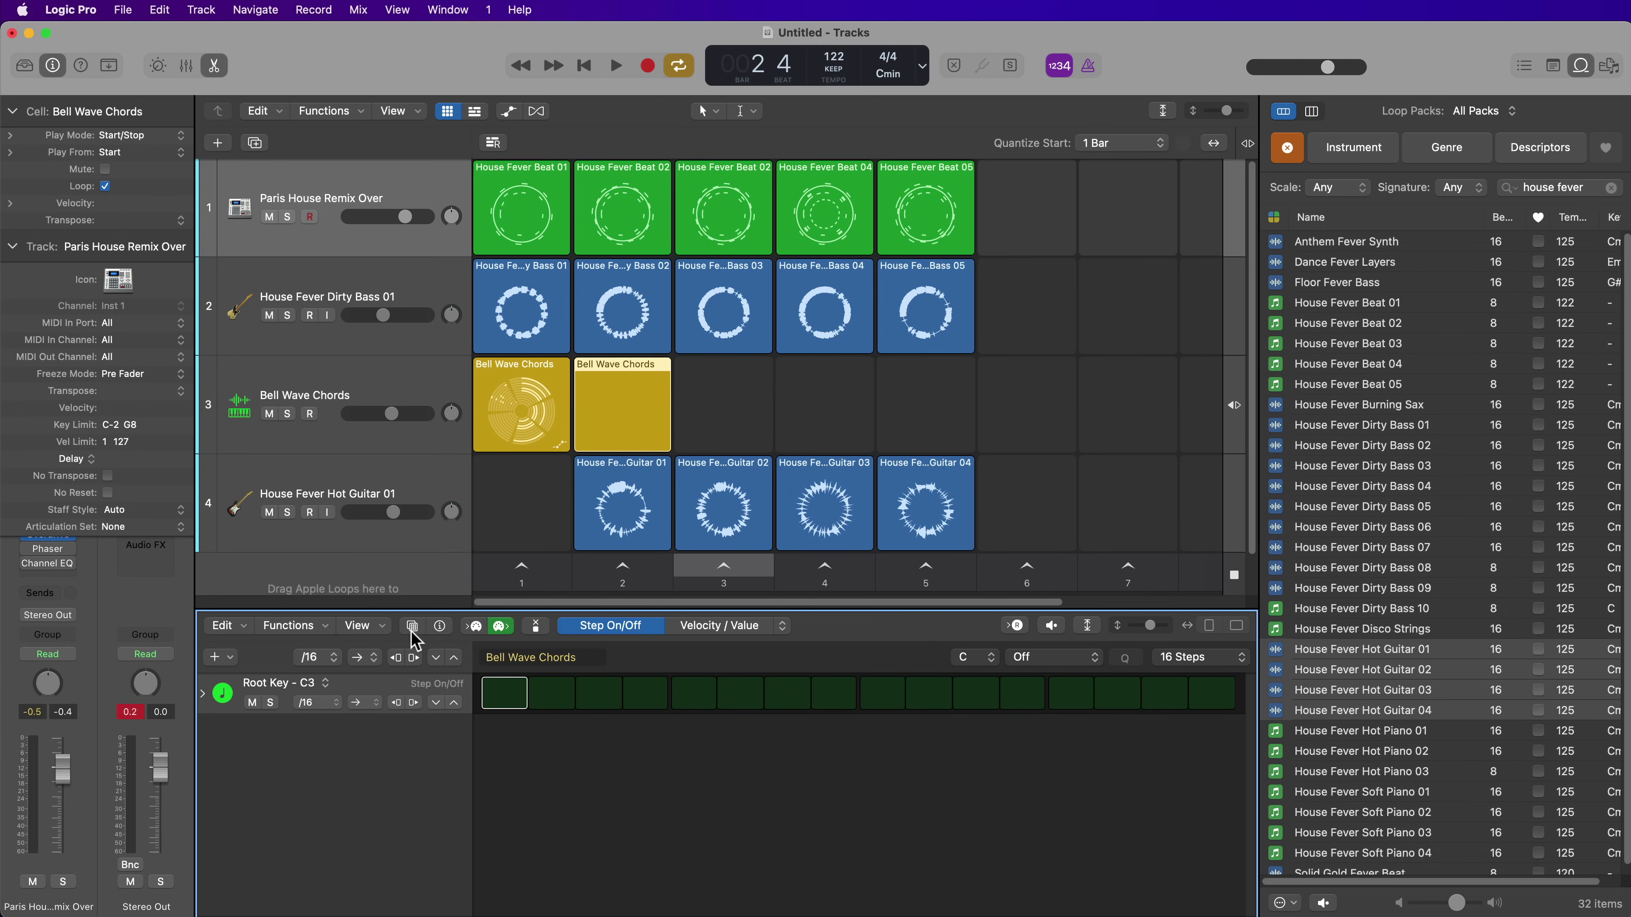
{"action": "left_click", "coordinate": [412, 626]}
{"action": "left_click", "coordinate": [262, 721]}
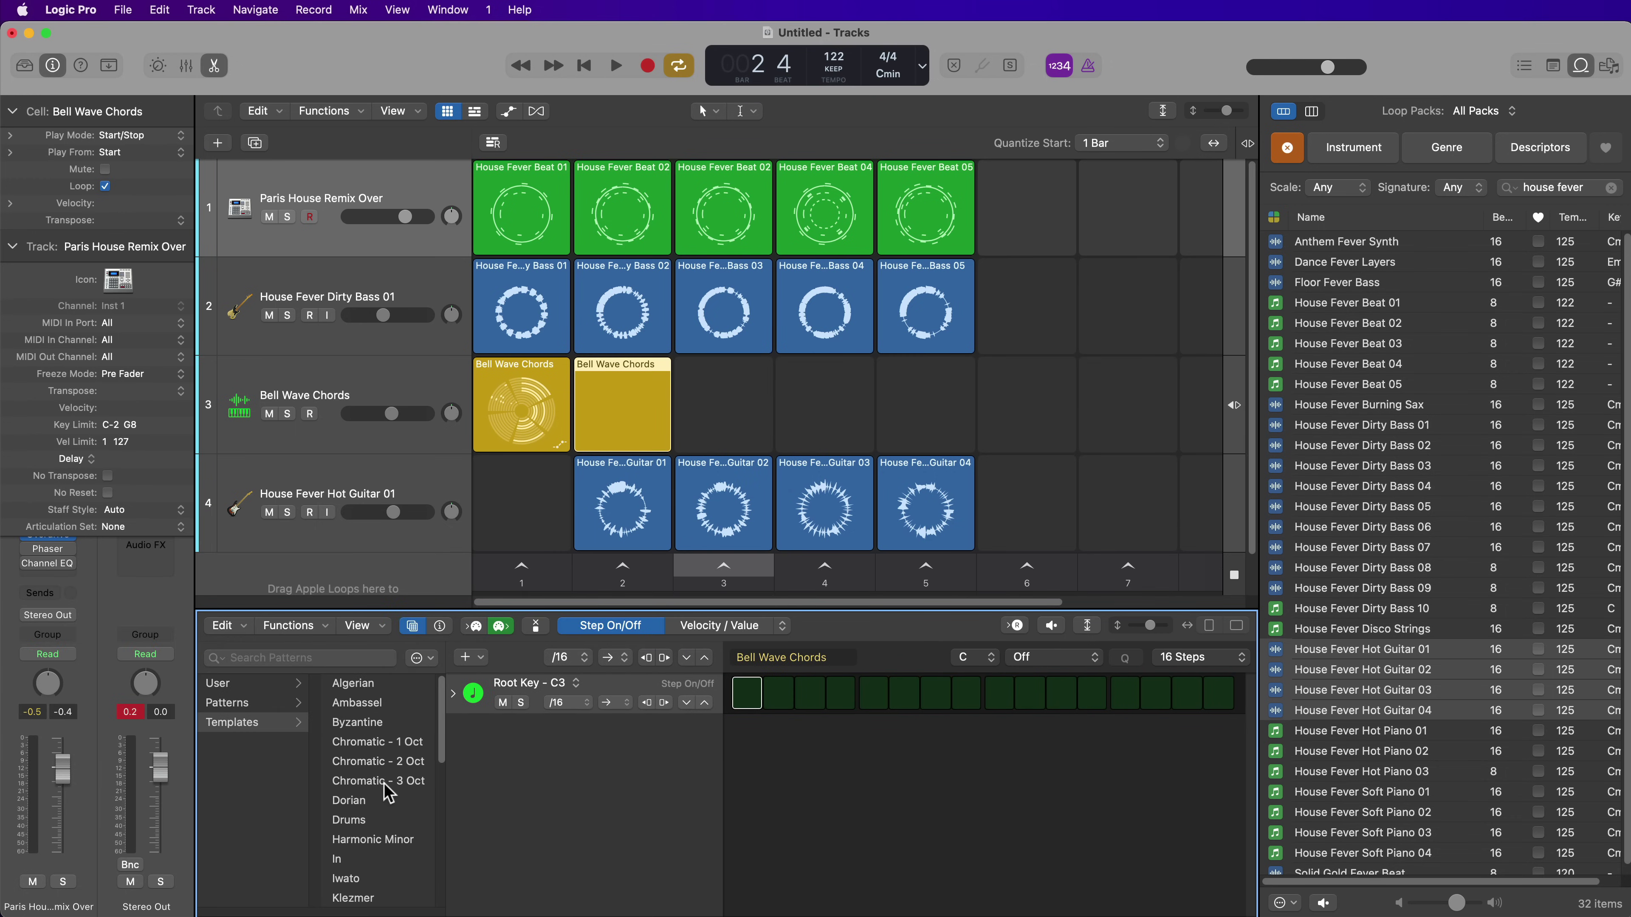
{"action": "scroll", "coordinate": [389, 793], "scroll_direction": "down", "scroll_amount": 10}
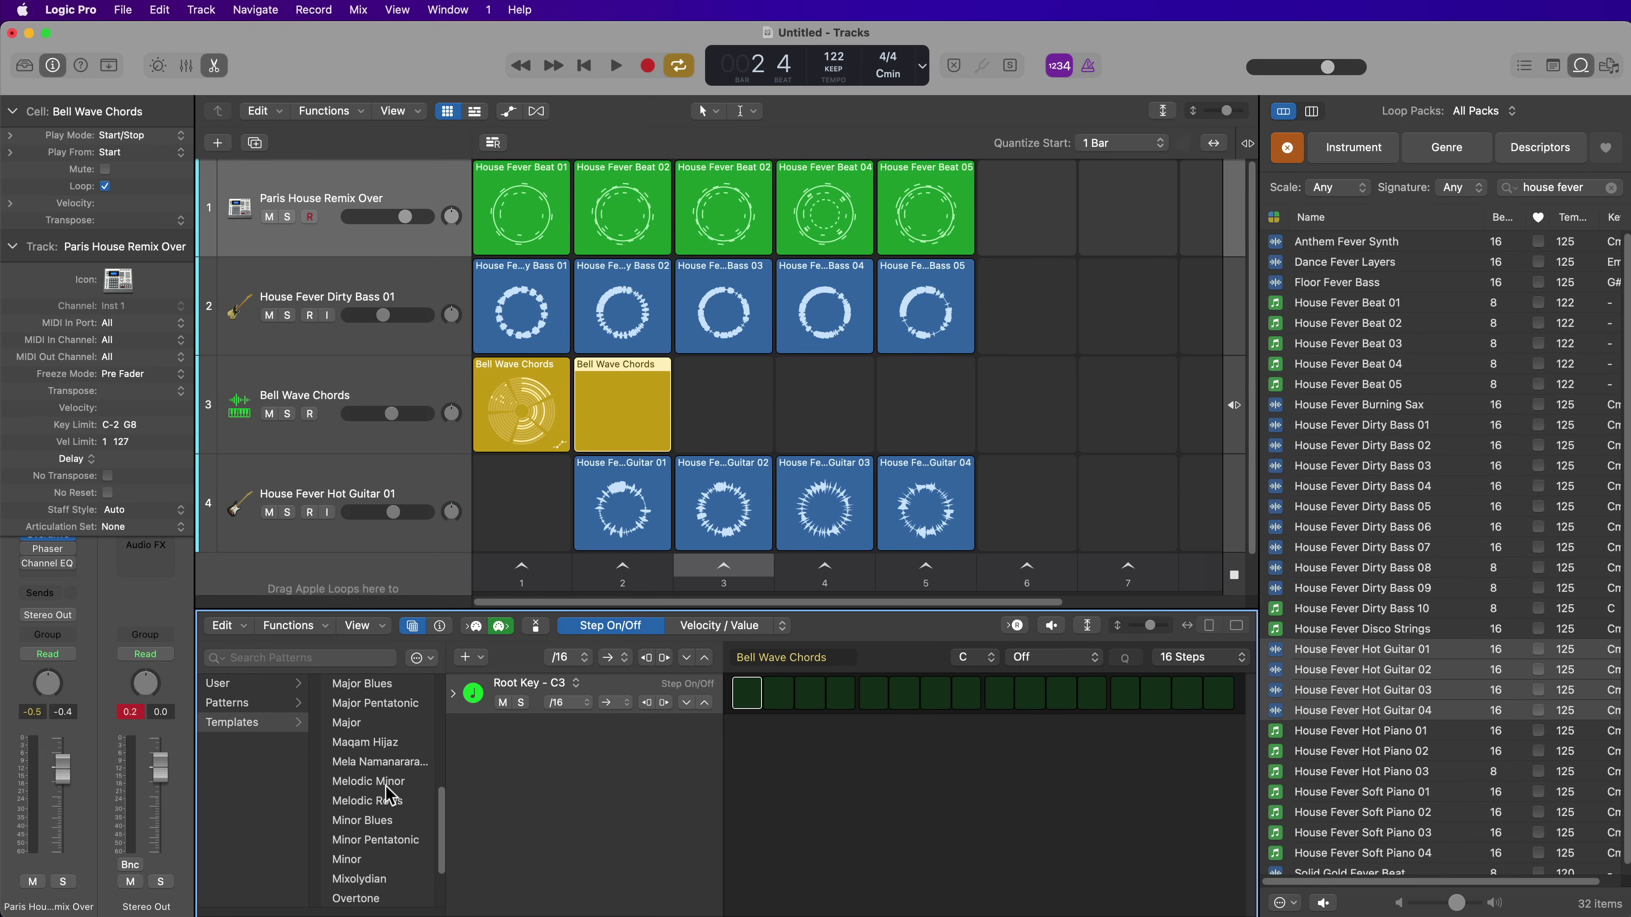
{"action": "left_click", "coordinate": [358, 860]}
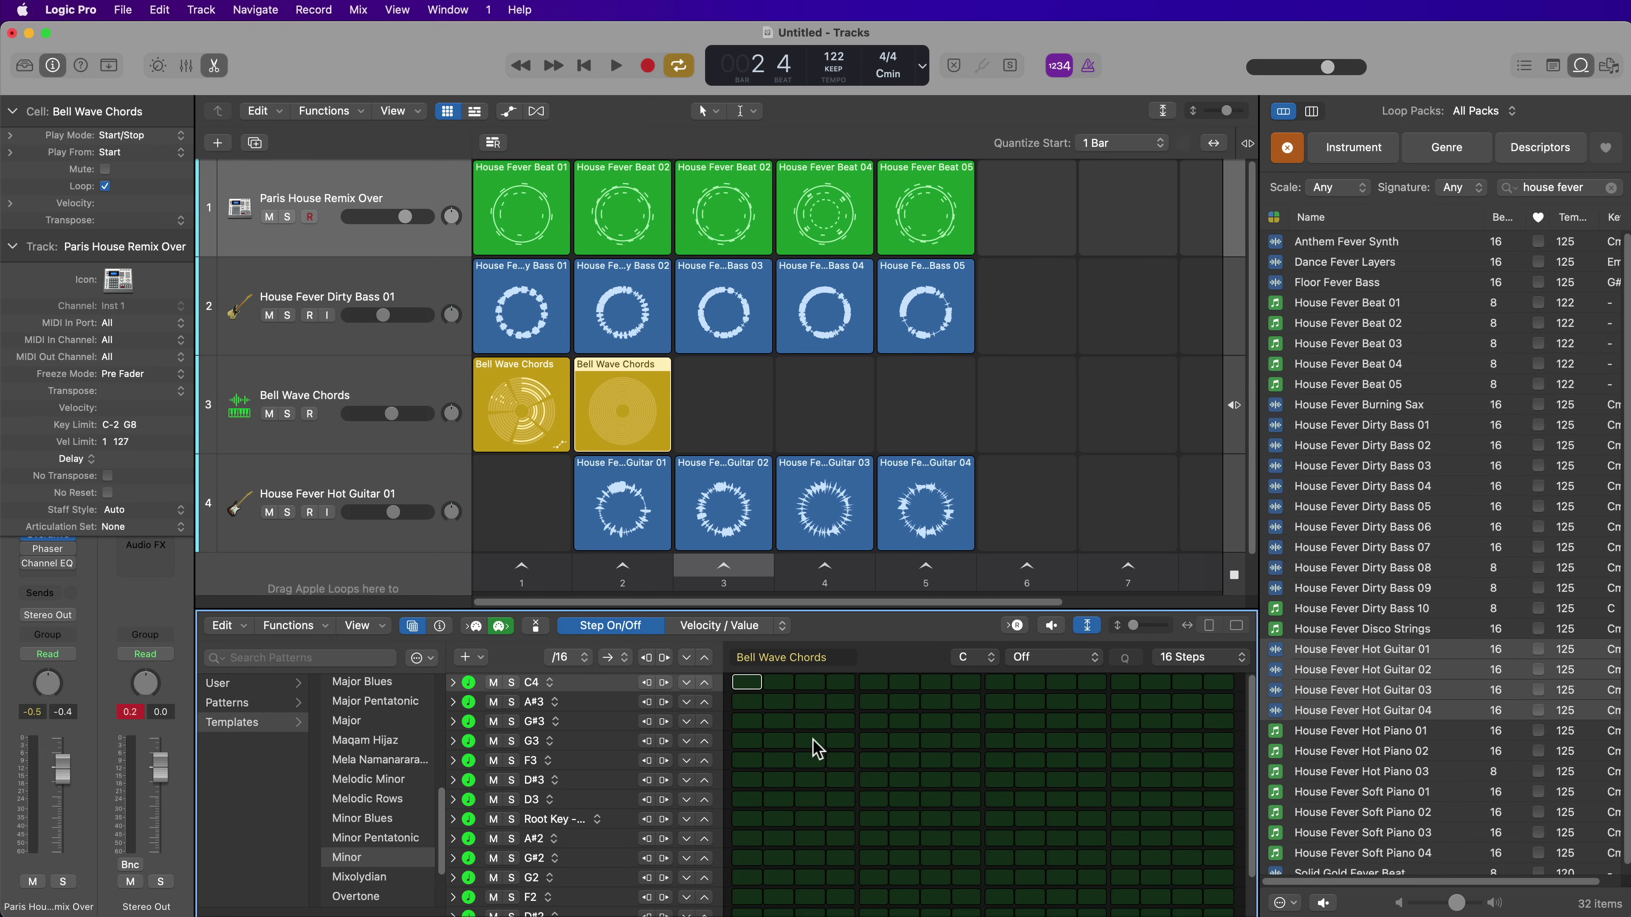
Paint a descending run of steps starting at C4, then play and stop the pattern cell.
{"action": "left_click", "coordinate": [736, 683]}
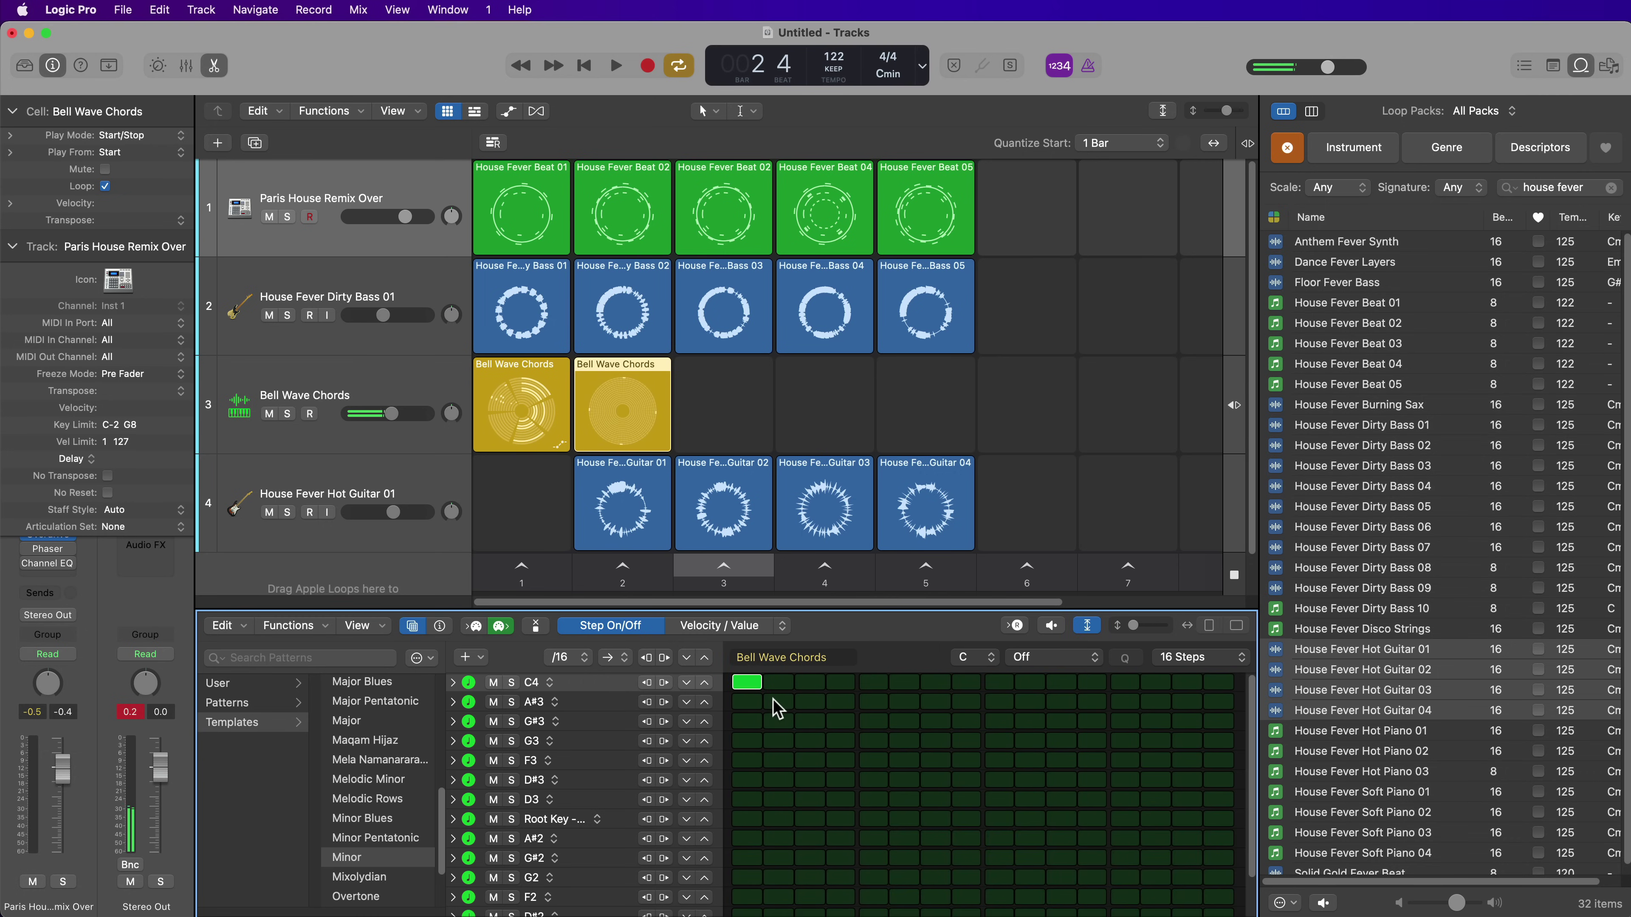
{"action": "left_click_drag", "start_coordinate": [777, 707], "coordinate": [870, 768]}
{"action": "left_click", "coordinate": [626, 416]}
{"action": "left_click", "coordinate": [626, 416]}
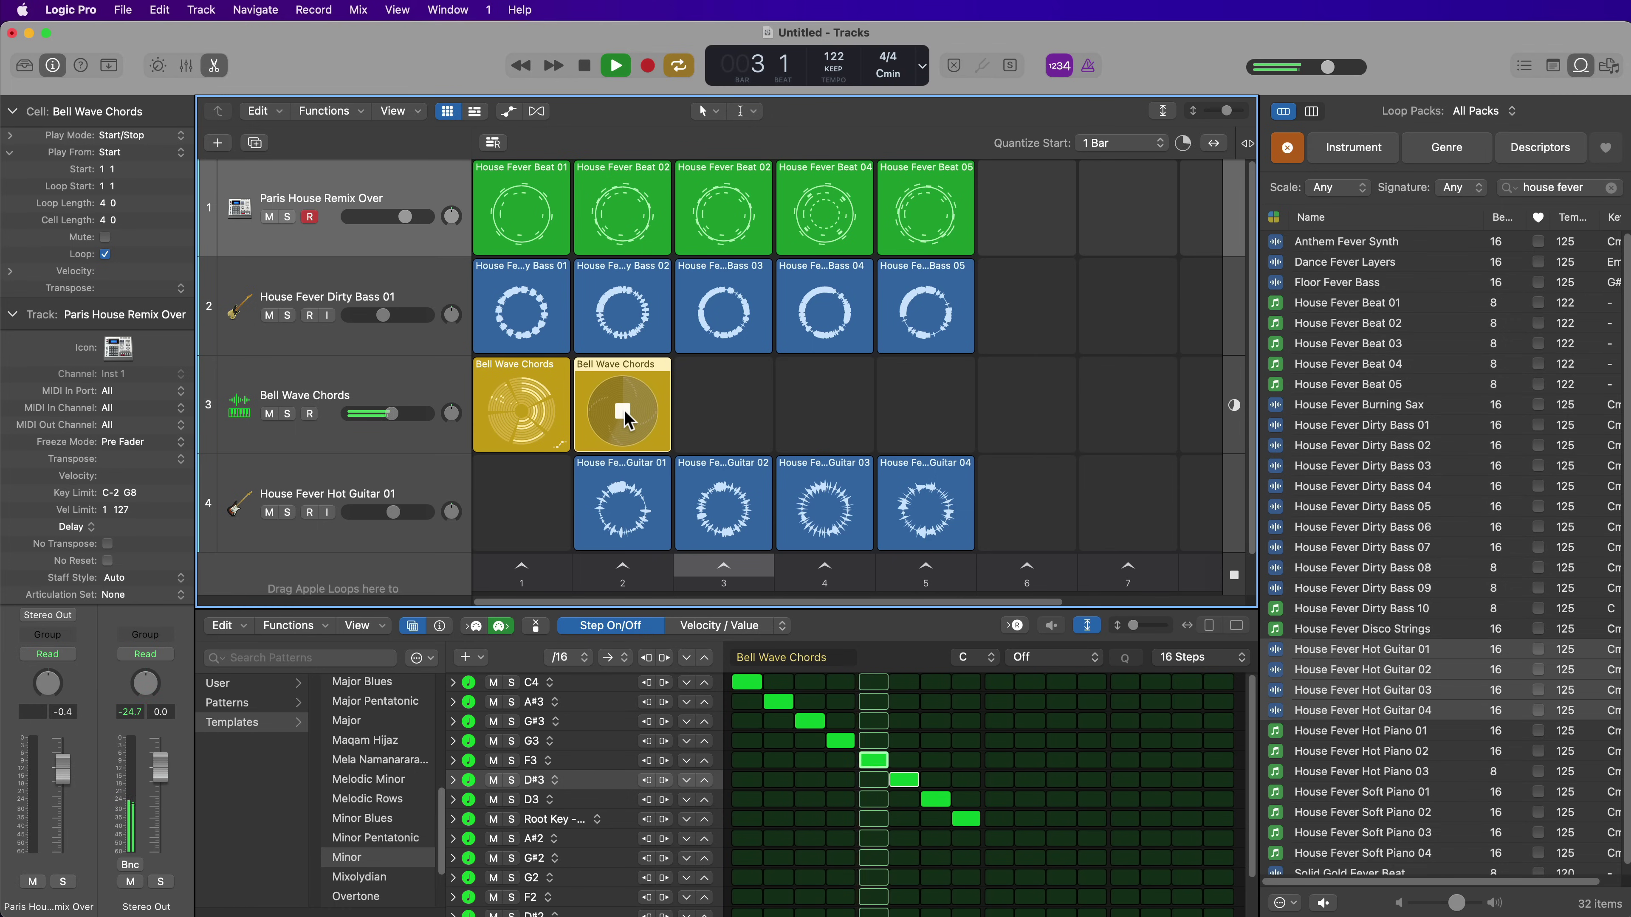
{"action": "left_click", "coordinate": [626, 416]}
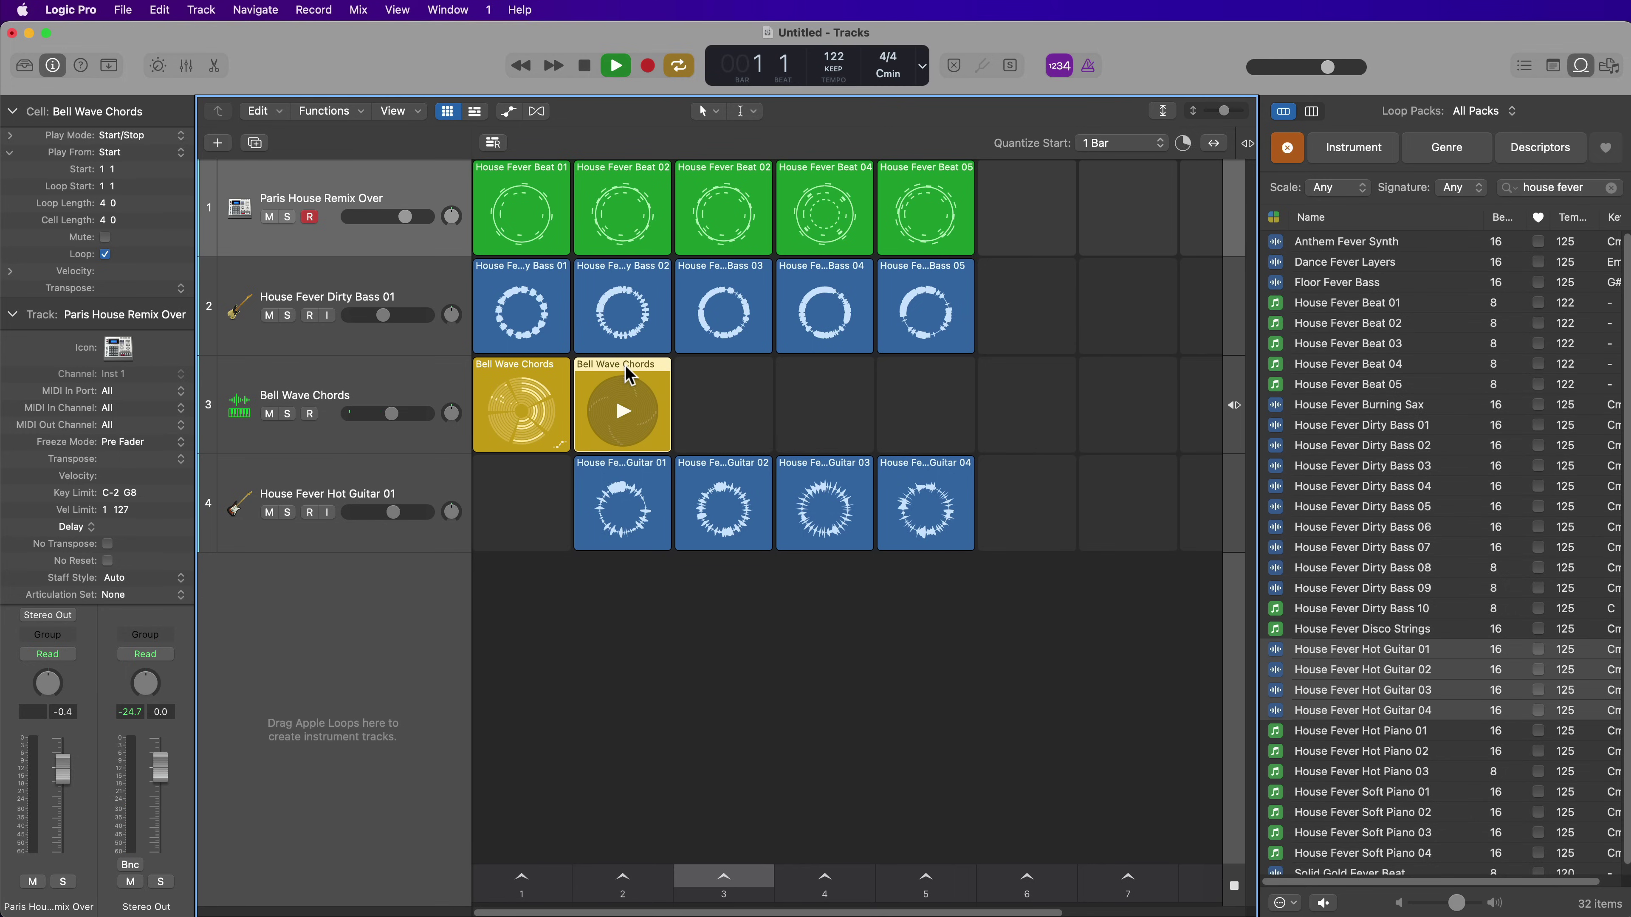
Delete the pattern cell, close the loop library, and make the Bell Wave Chords row taller.
{"action": "key", "text": "Delete"}
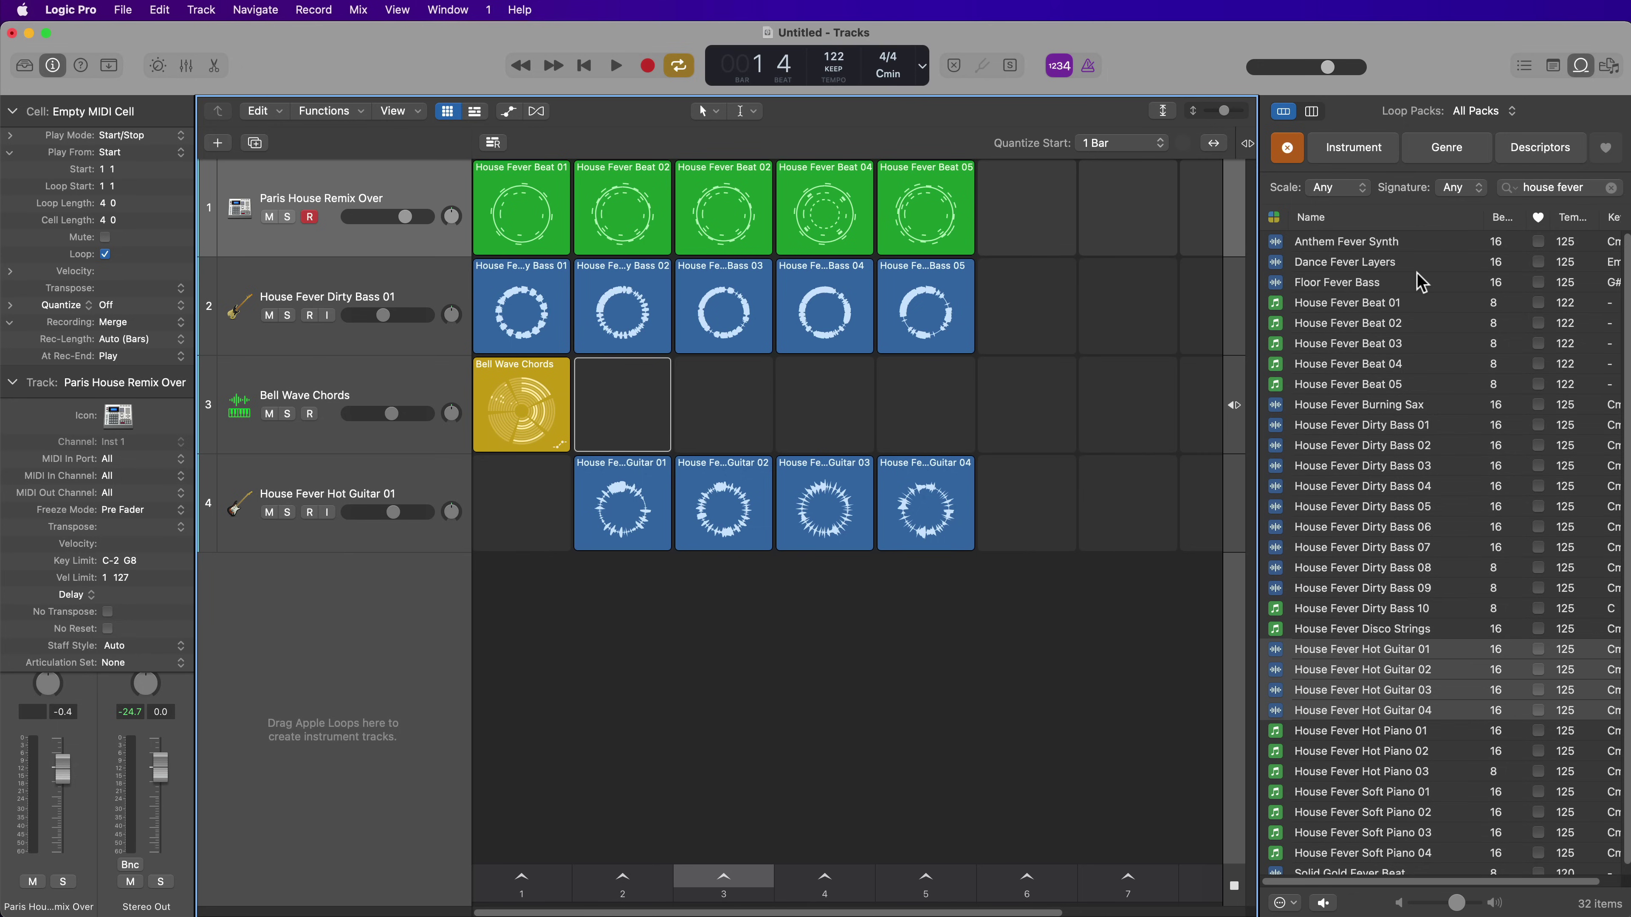
{"action": "key", "text": "o"}
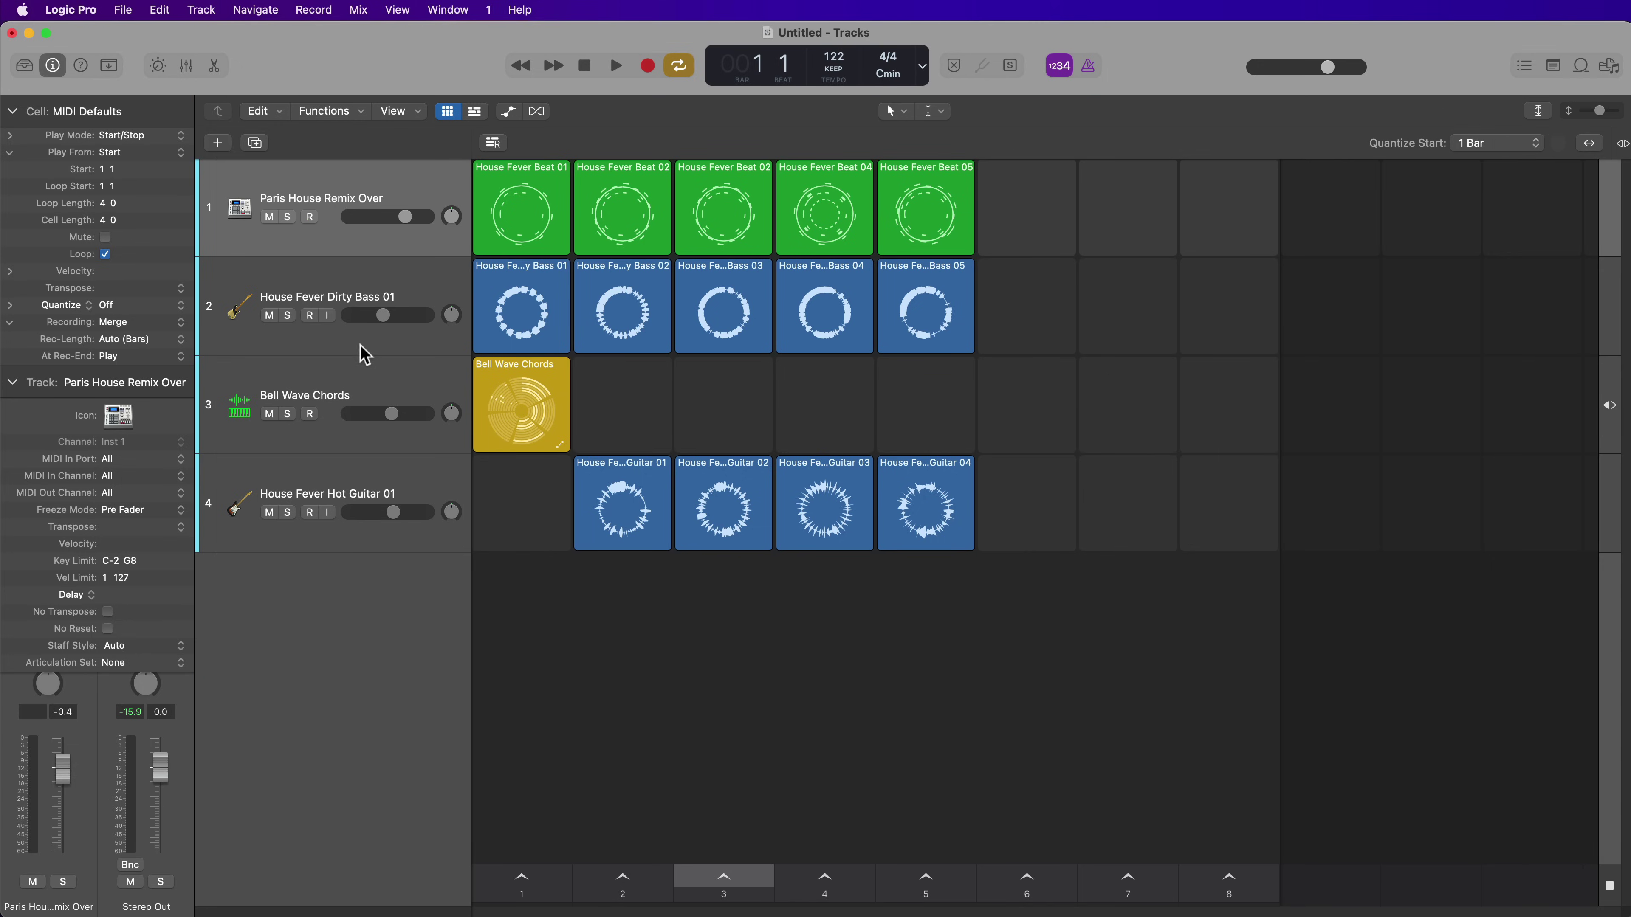
{"action": "left_click", "coordinate": [379, 381]}
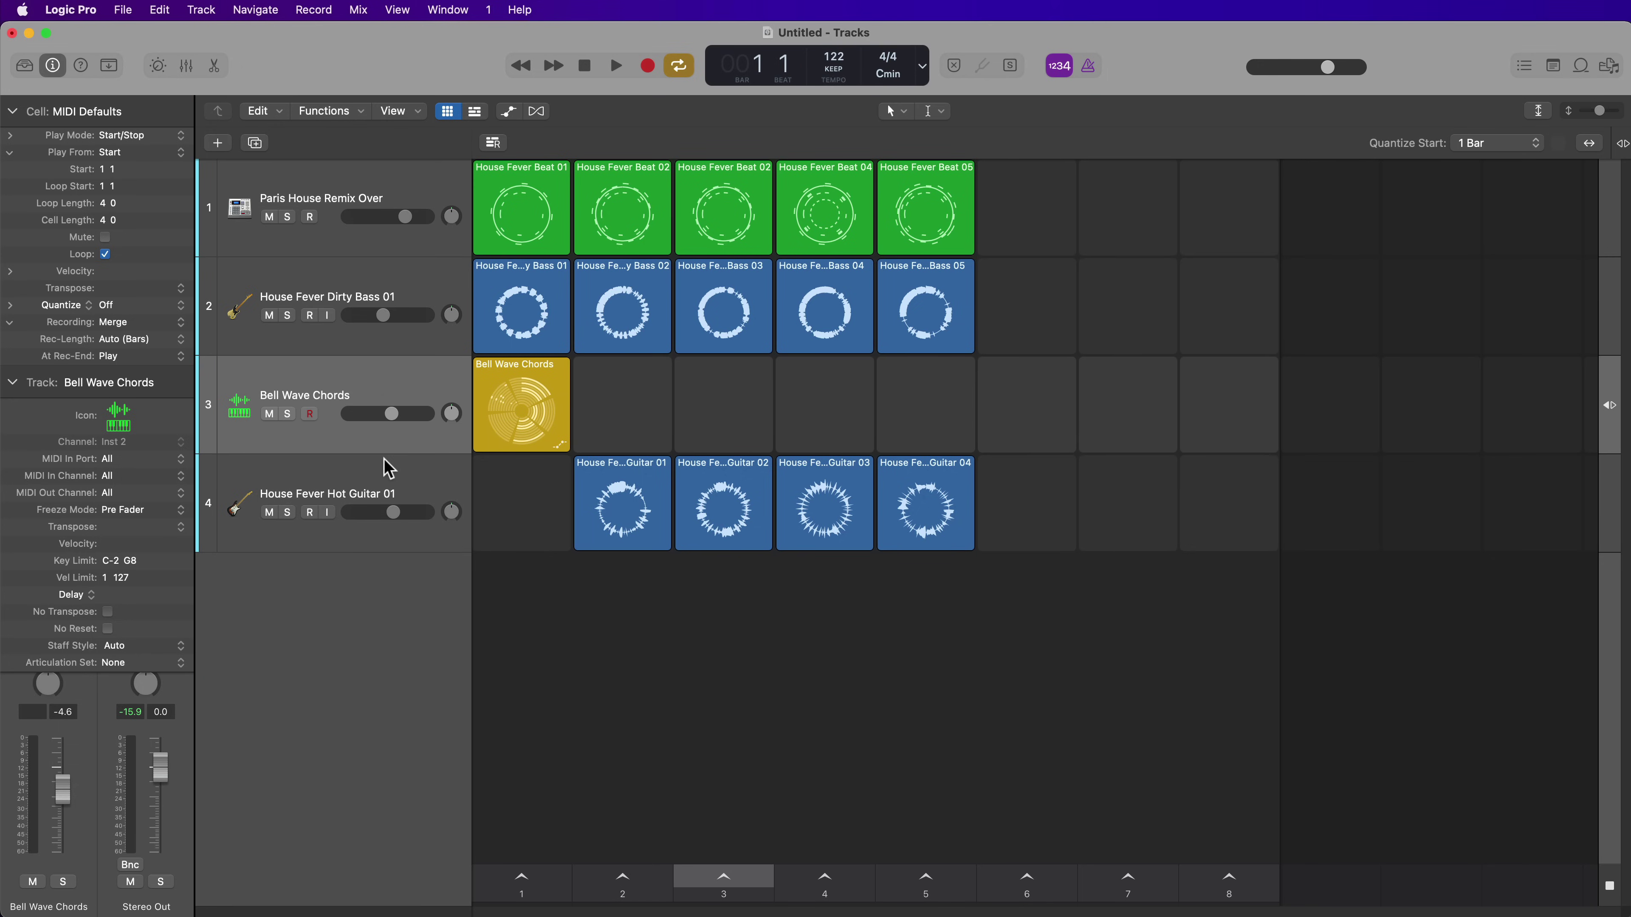
{"action": "left_click_drag", "start_coordinate": [385, 451], "coordinate": [392, 540]}
Zoom the Live Loops grid horizontally to widen the cells.
{"action": "mouse_move", "coordinate": [635, 417]}
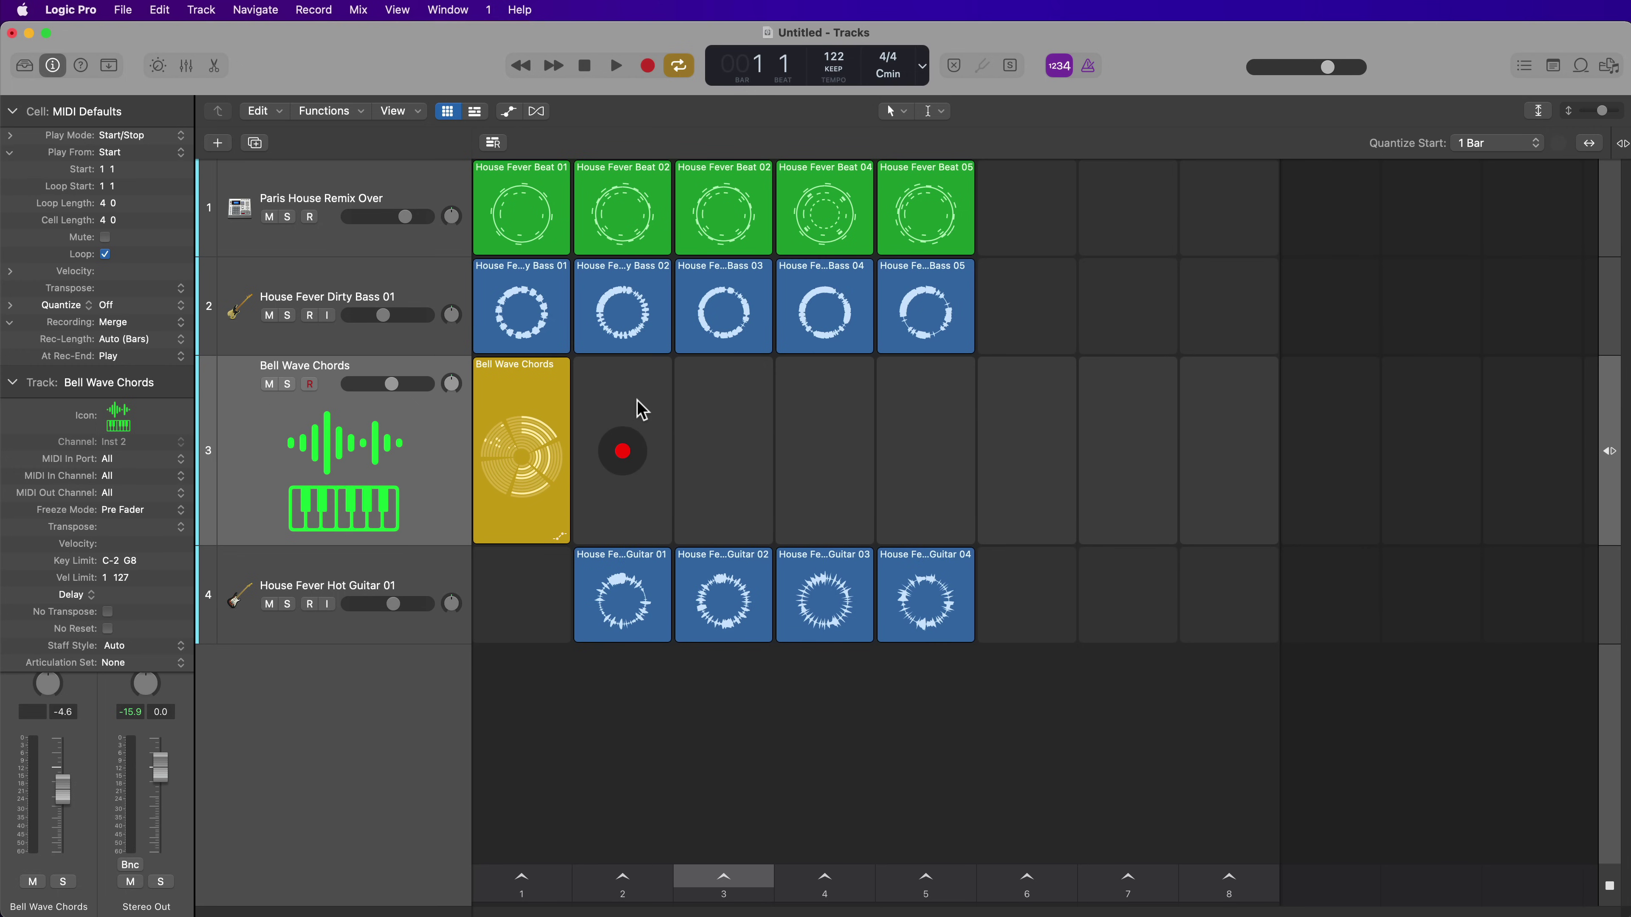
{"action": "key", "text": "super+Right"}
{"action": "scroll", "coordinate": [617, 428], "scroll_direction": "left", "scroll_amount": 3}
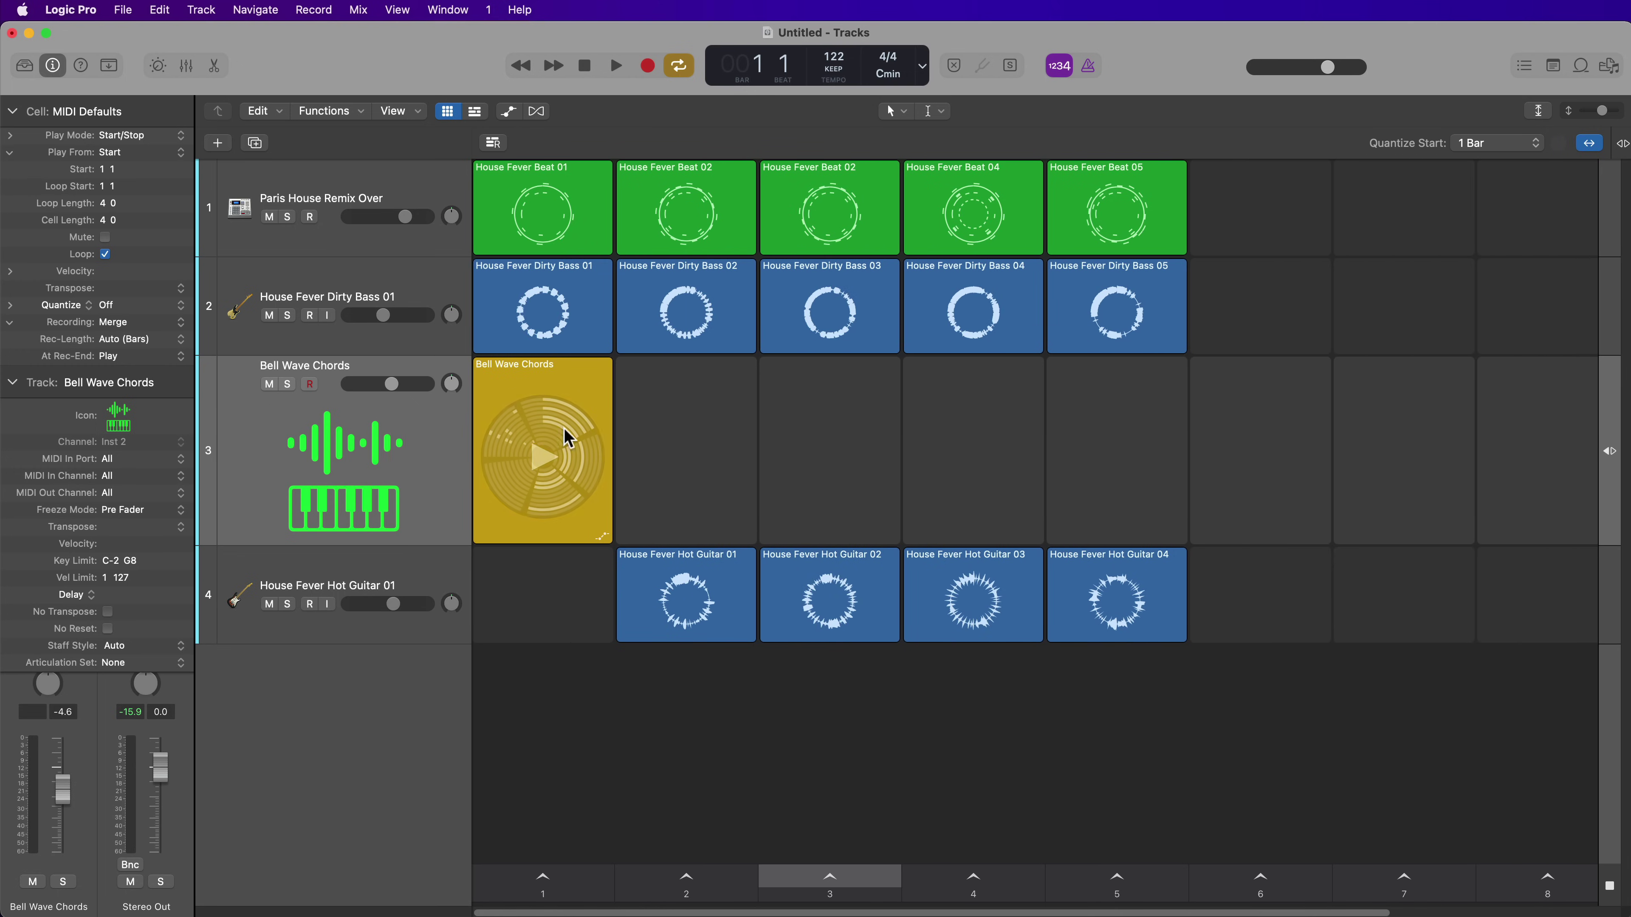
{"action": "mouse_move", "coordinate": [665, 393]}
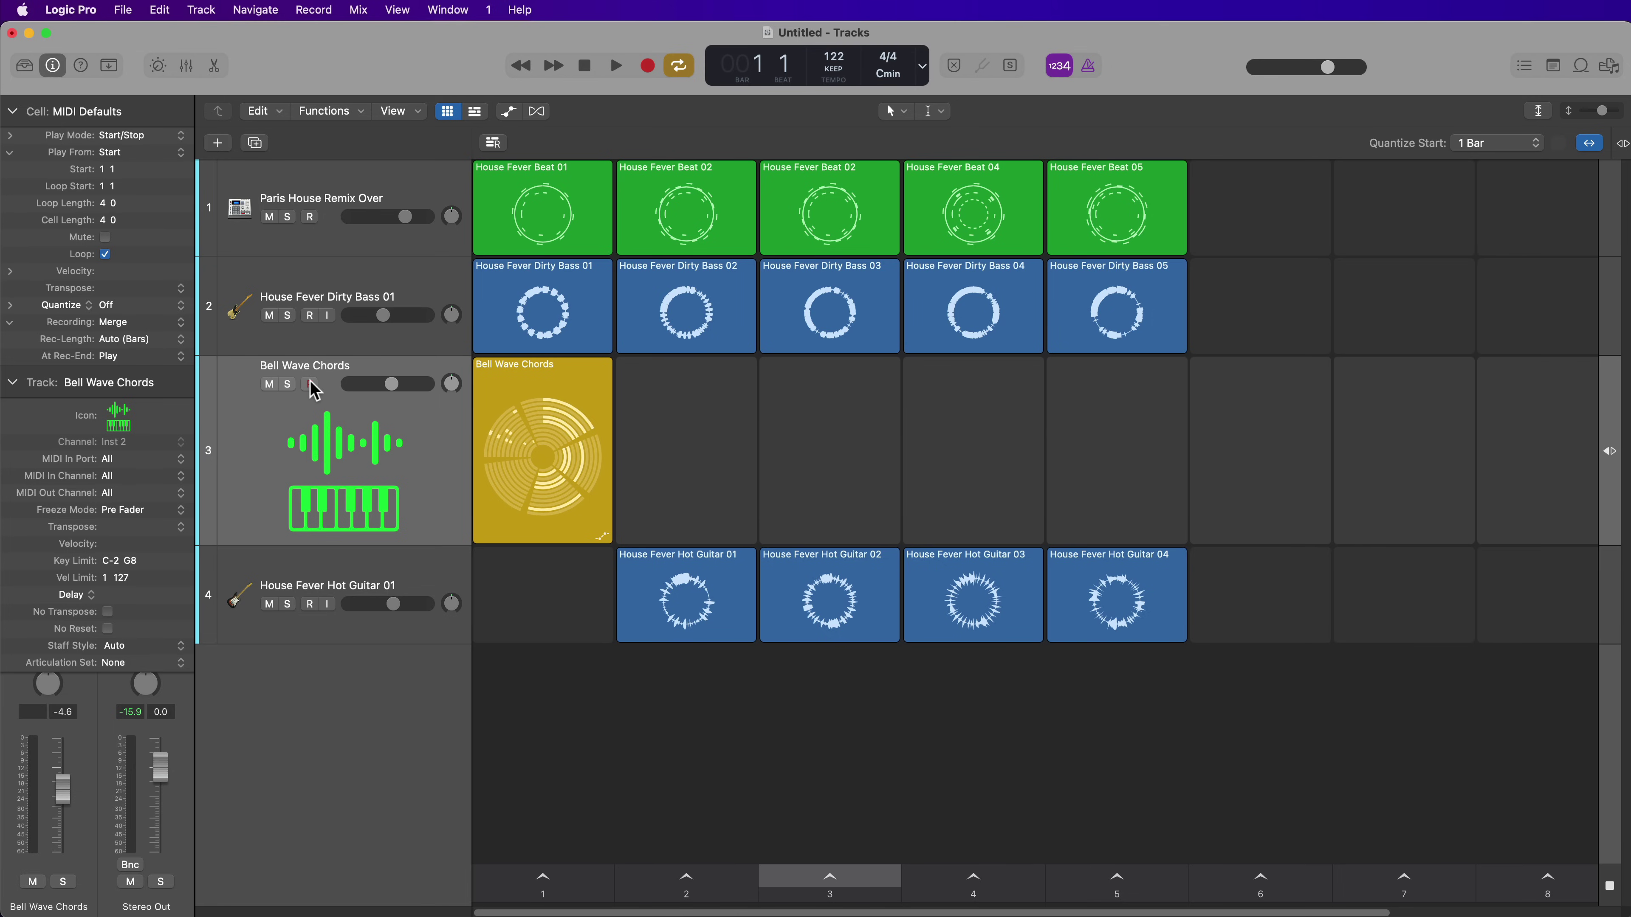
{"action": "mouse_move", "coordinate": [684, 466]}
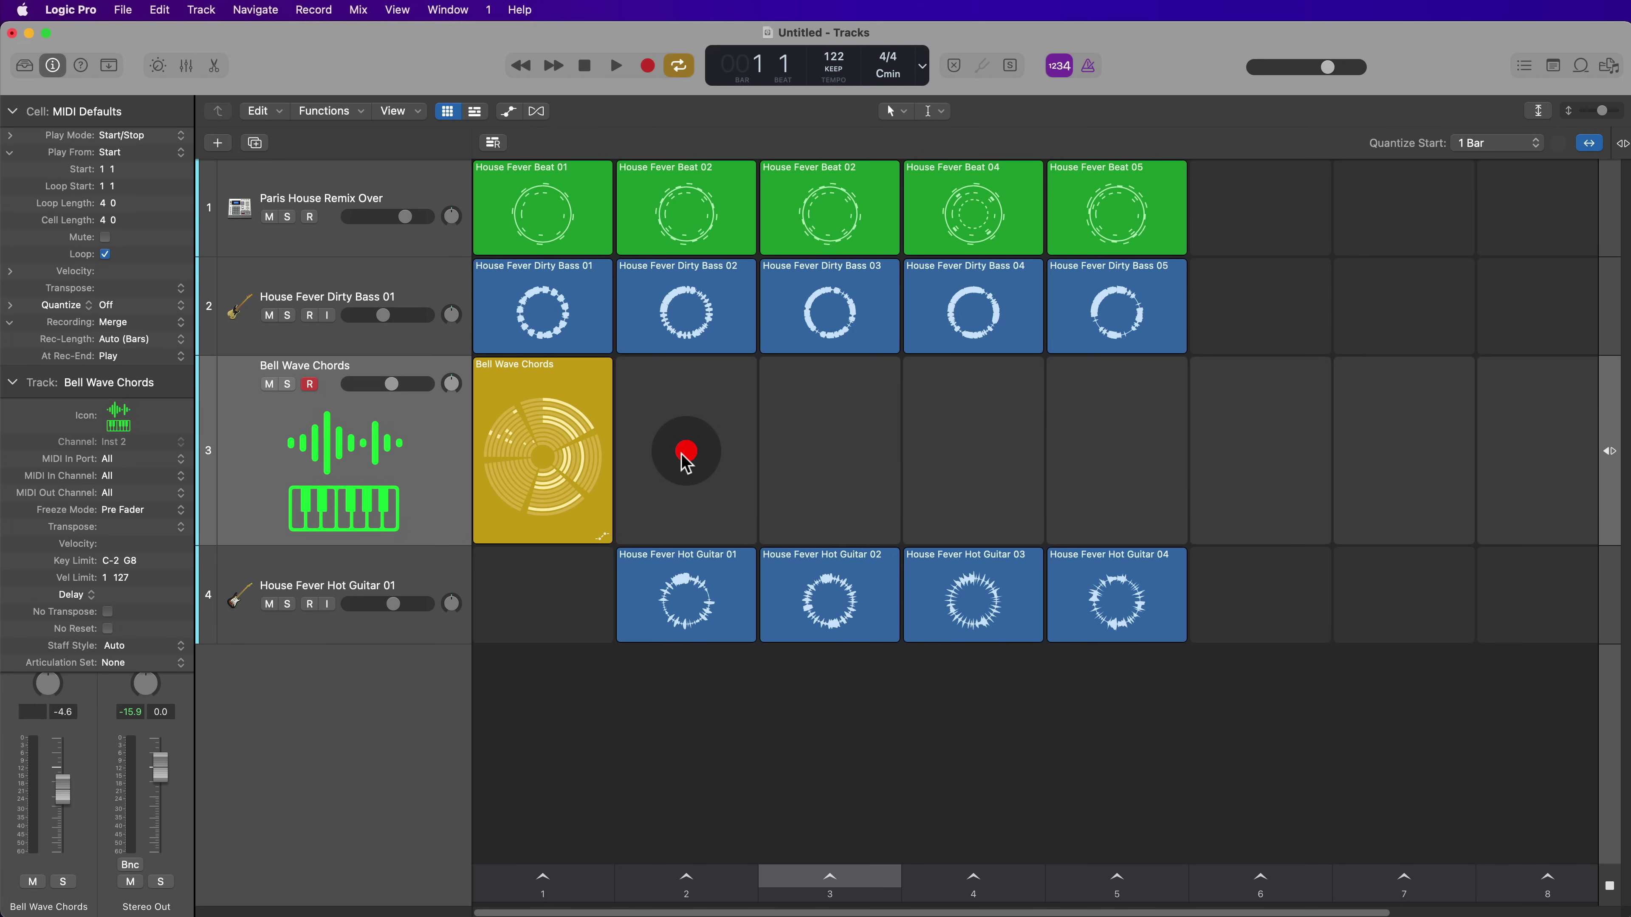
Record a chord take into the empty Bell Wave Chords cell with Musical Typing, then close the keyboard.
{"action": "key", "text": "super+k"}
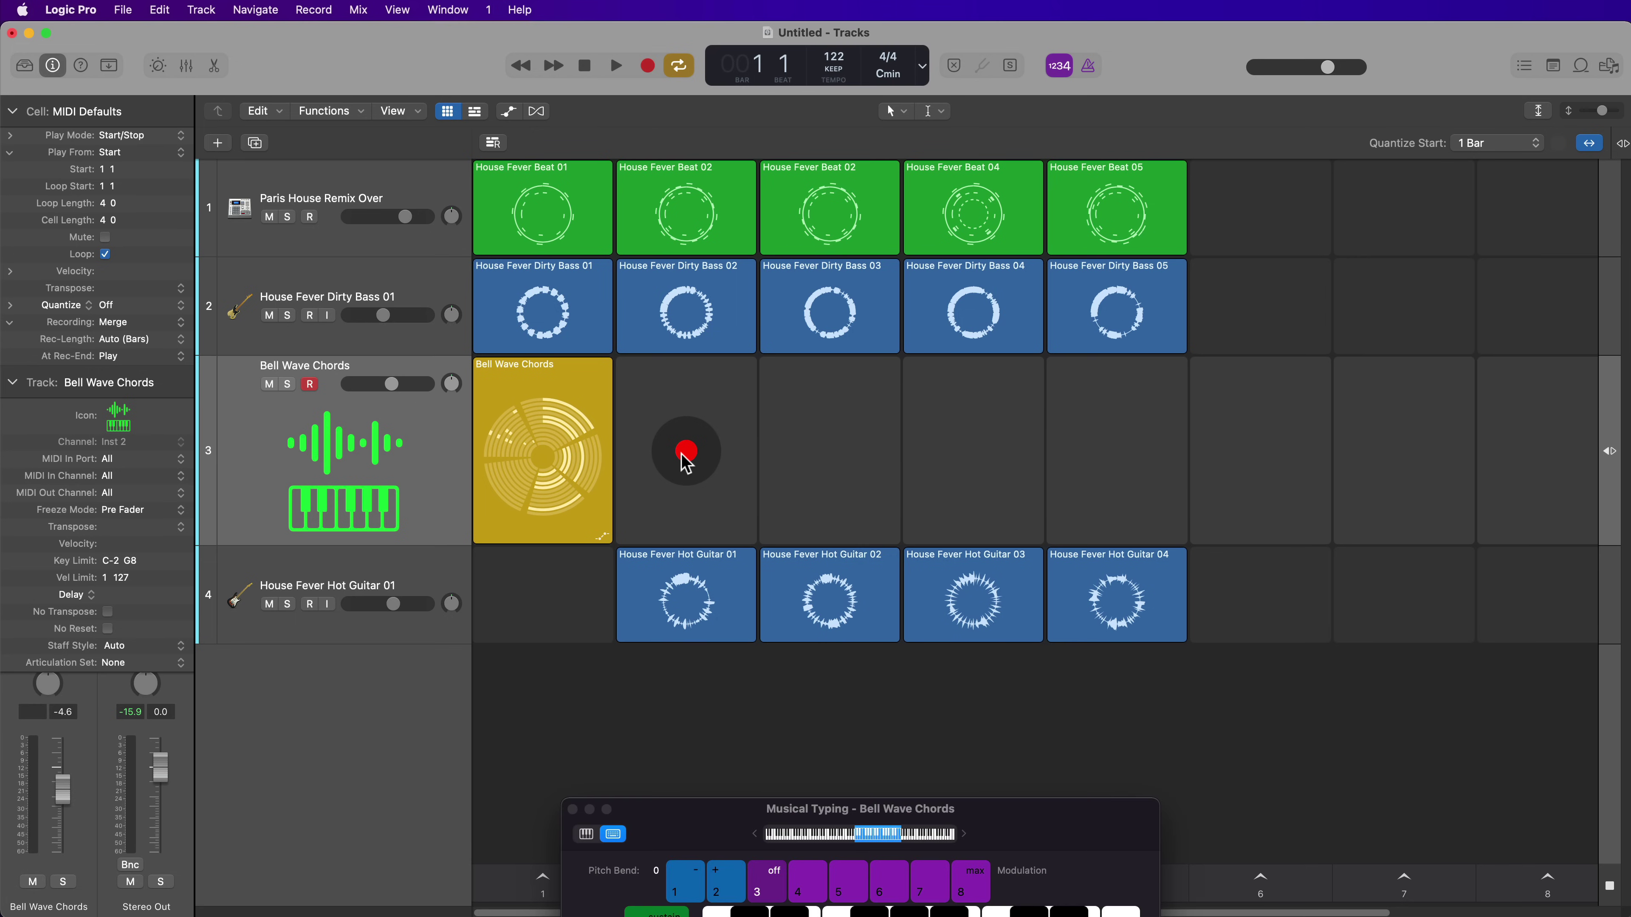
{"action": "left_click_drag", "start_coordinate": [1011, 829], "coordinate": [1411, 581]}
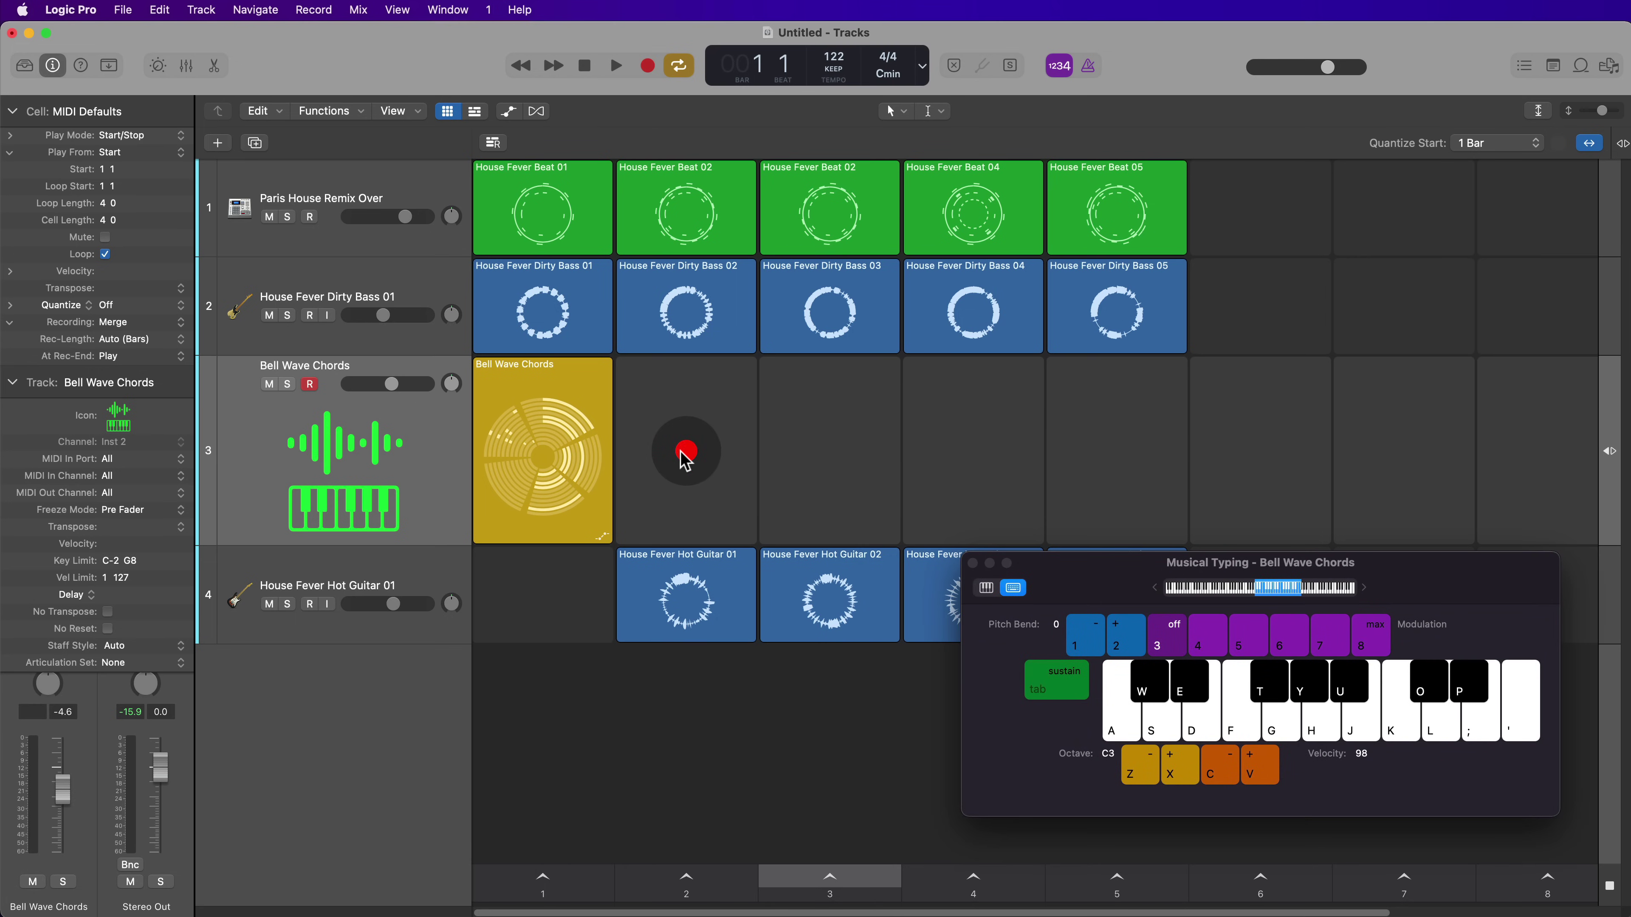
{"action": "left_click", "coordinate": [682, 453]}
{"action": "key", "text": "x"}
{"action": "key", "text": "a"}
{"action": "key", "text": "g"}
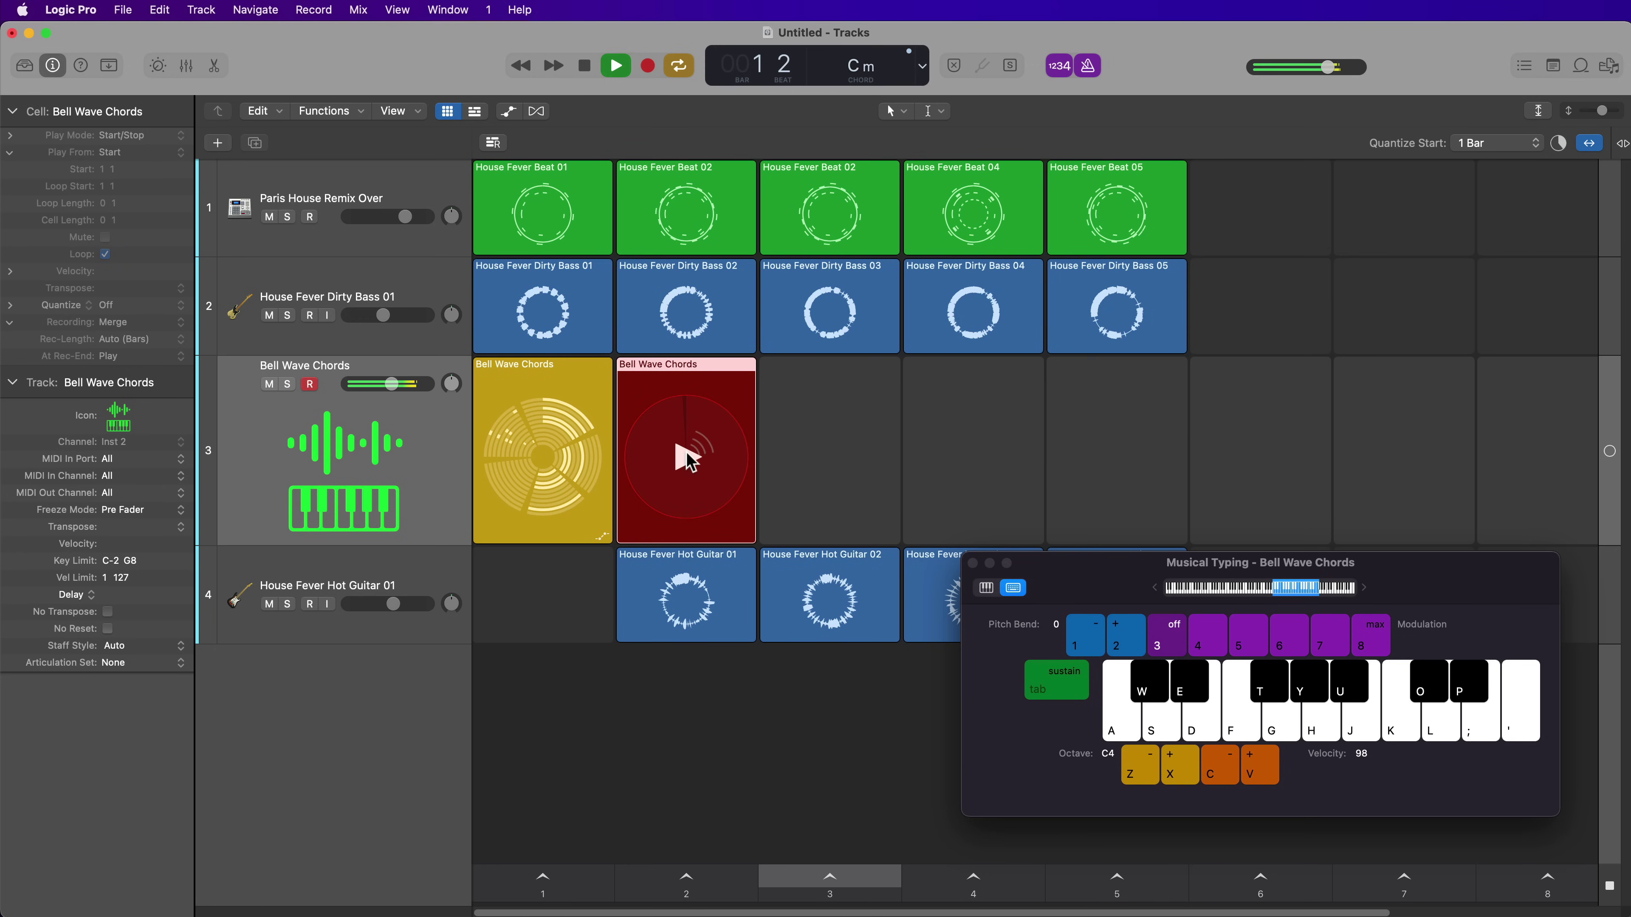
{"action": "key", "text": "y"}
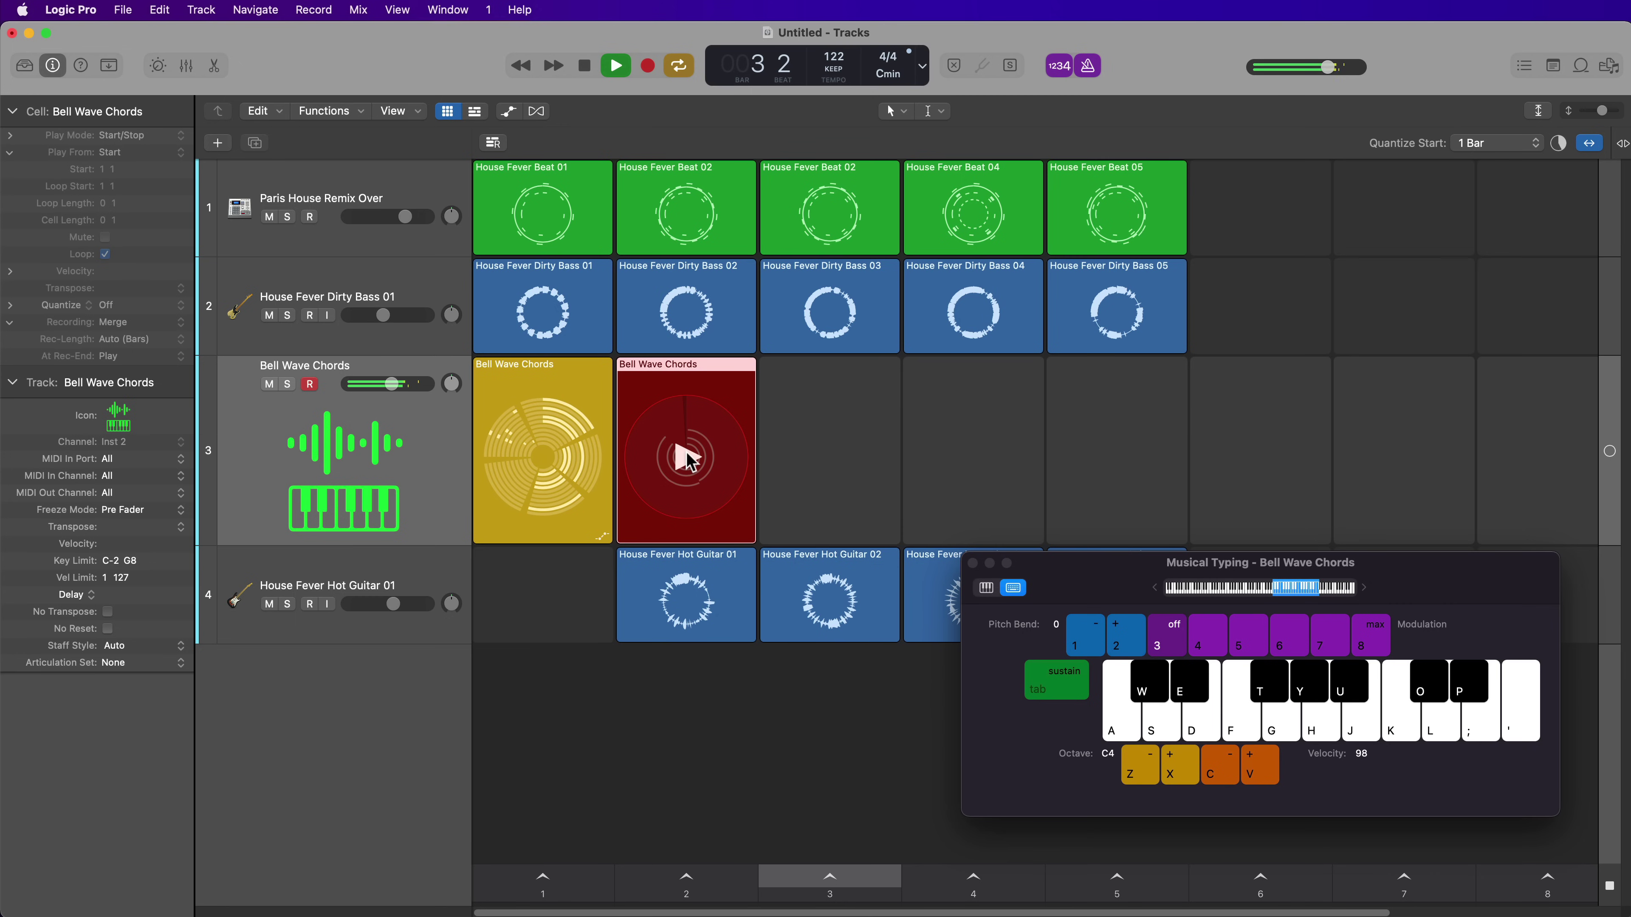
{"action": "left_click", "coordinate": [686, 457]}
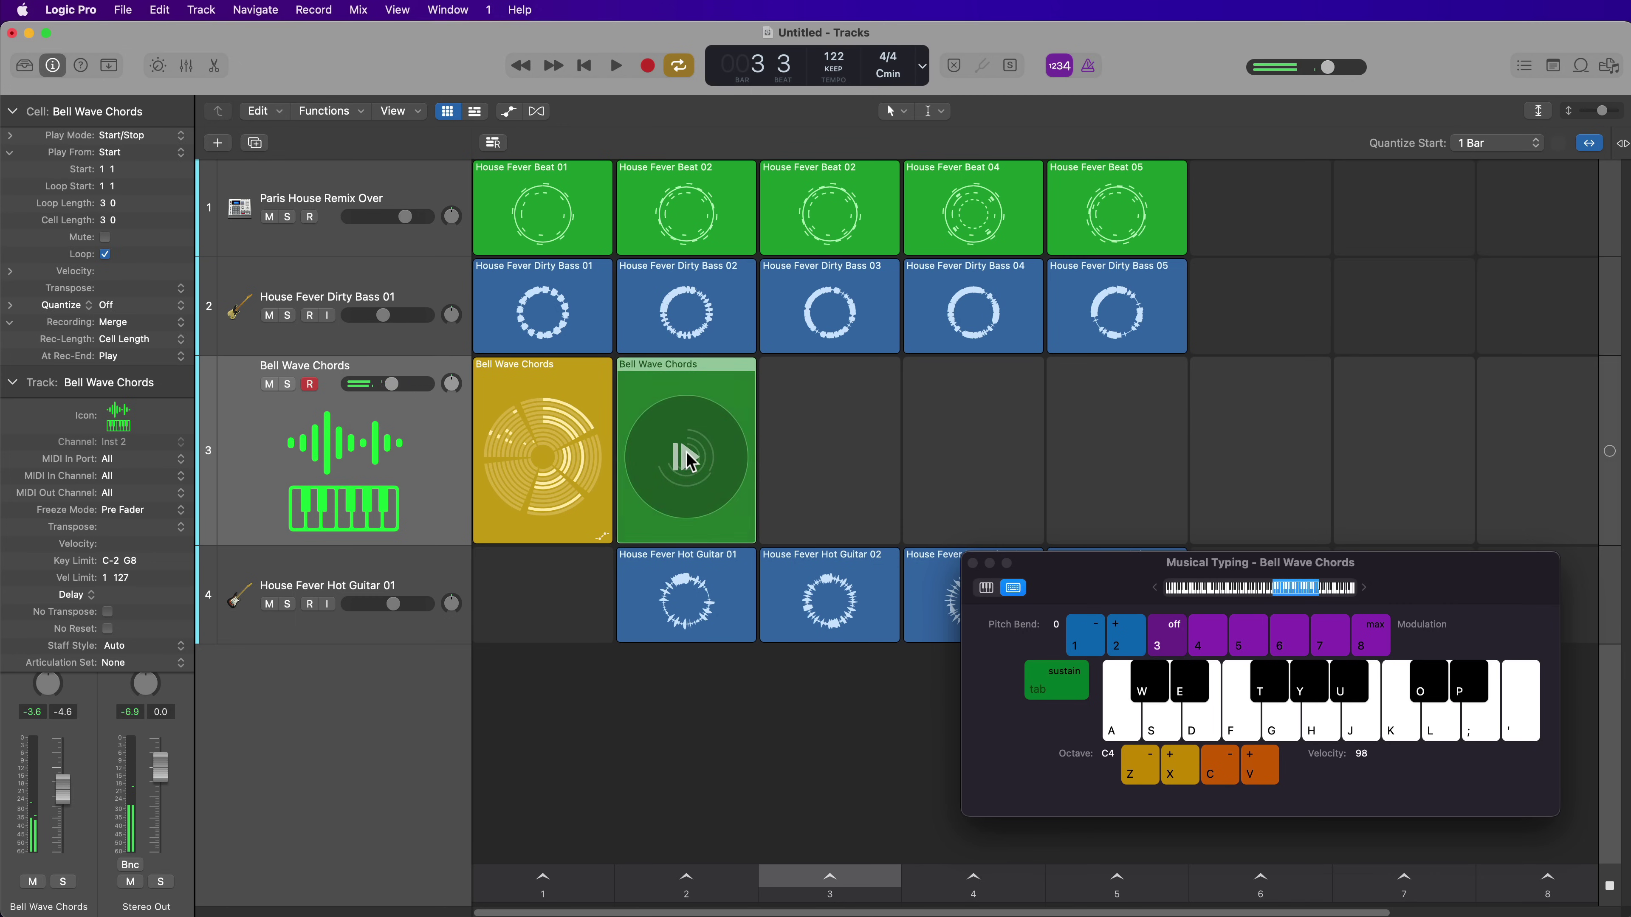
{"action": "left_click", "coordinate": [972, 563]}
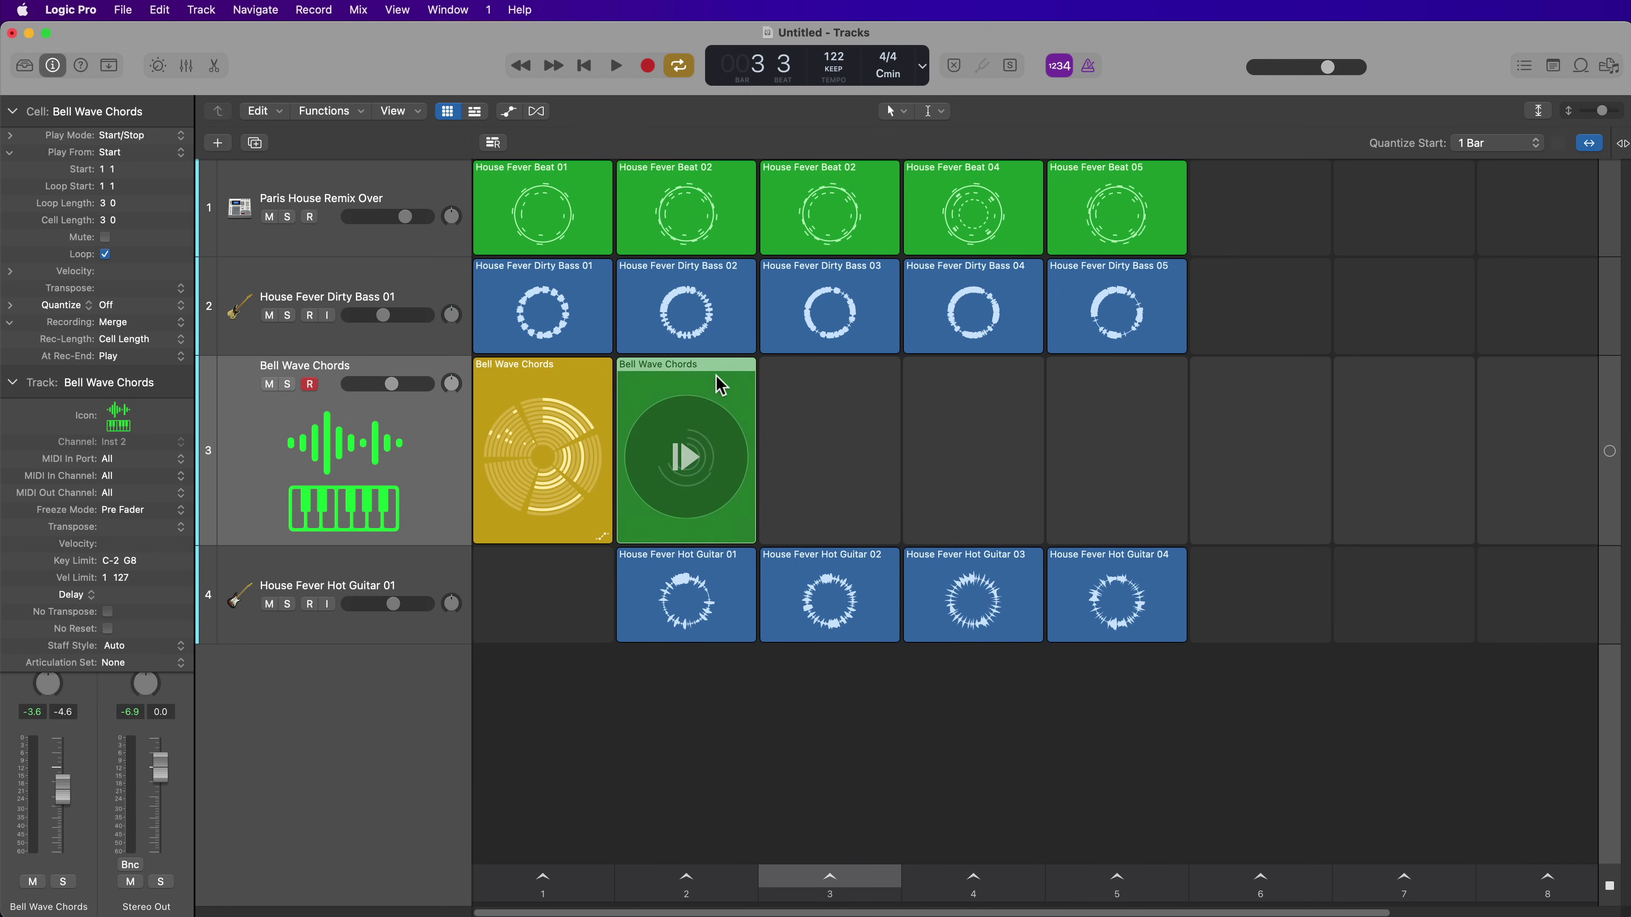
Open the recorded chords in an enlarged piano roll and quantize all four notes to 1/1 Note.
{"action": "double_click", "coordinate": [716, 376]}
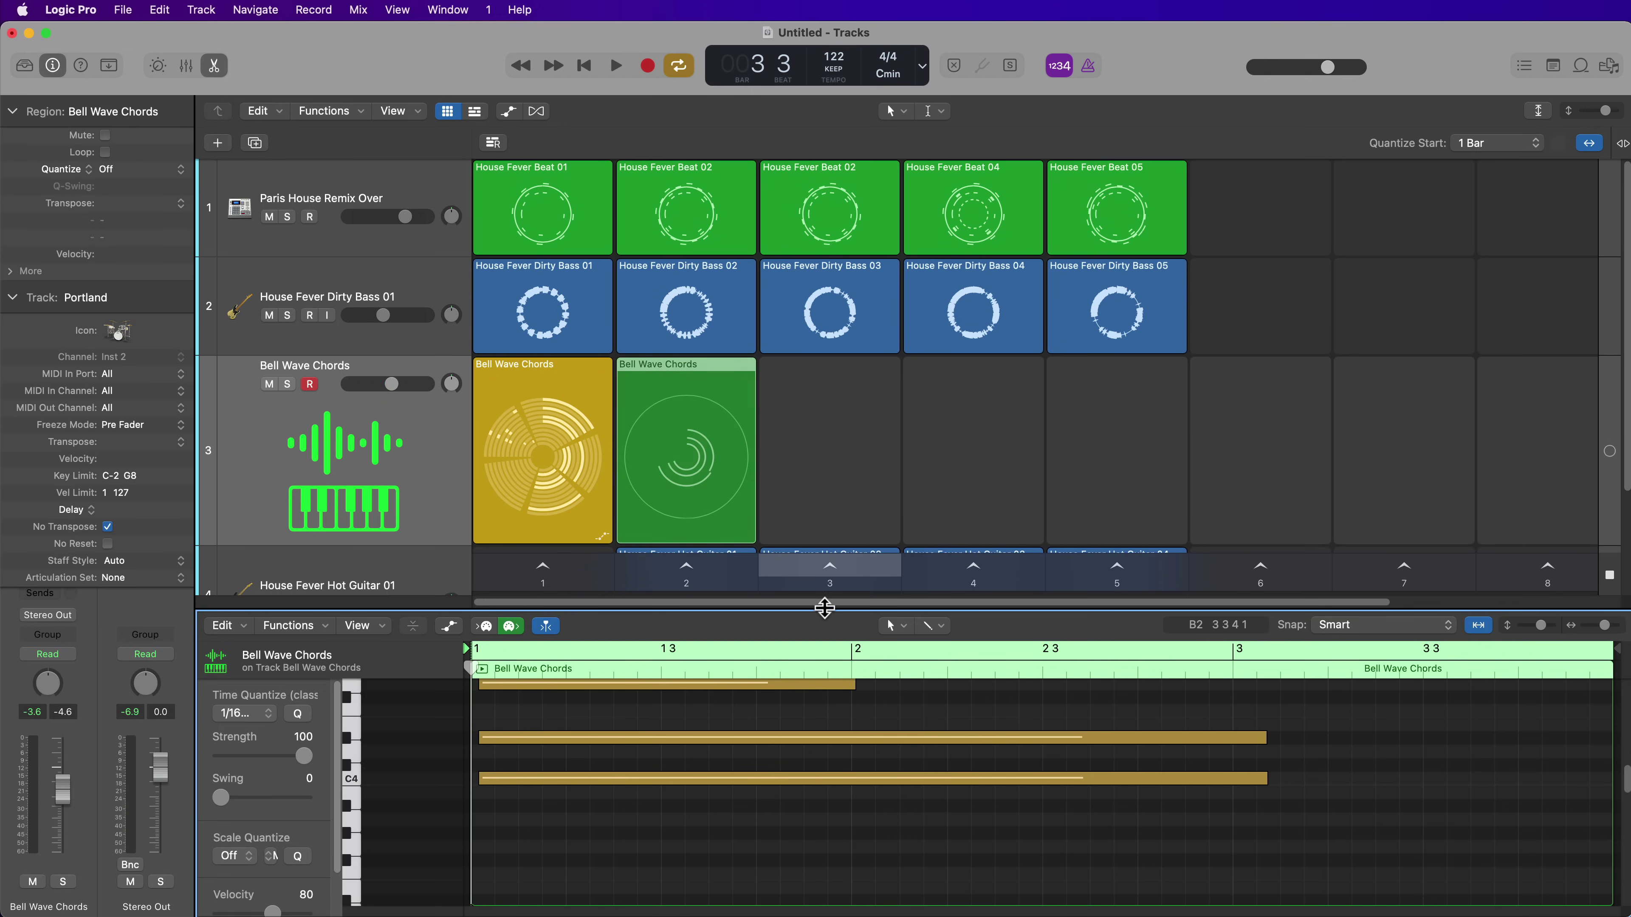
{"action": "left_click_drag", "start_coordinate": [824, 607], "coordinate": [821, 403]}
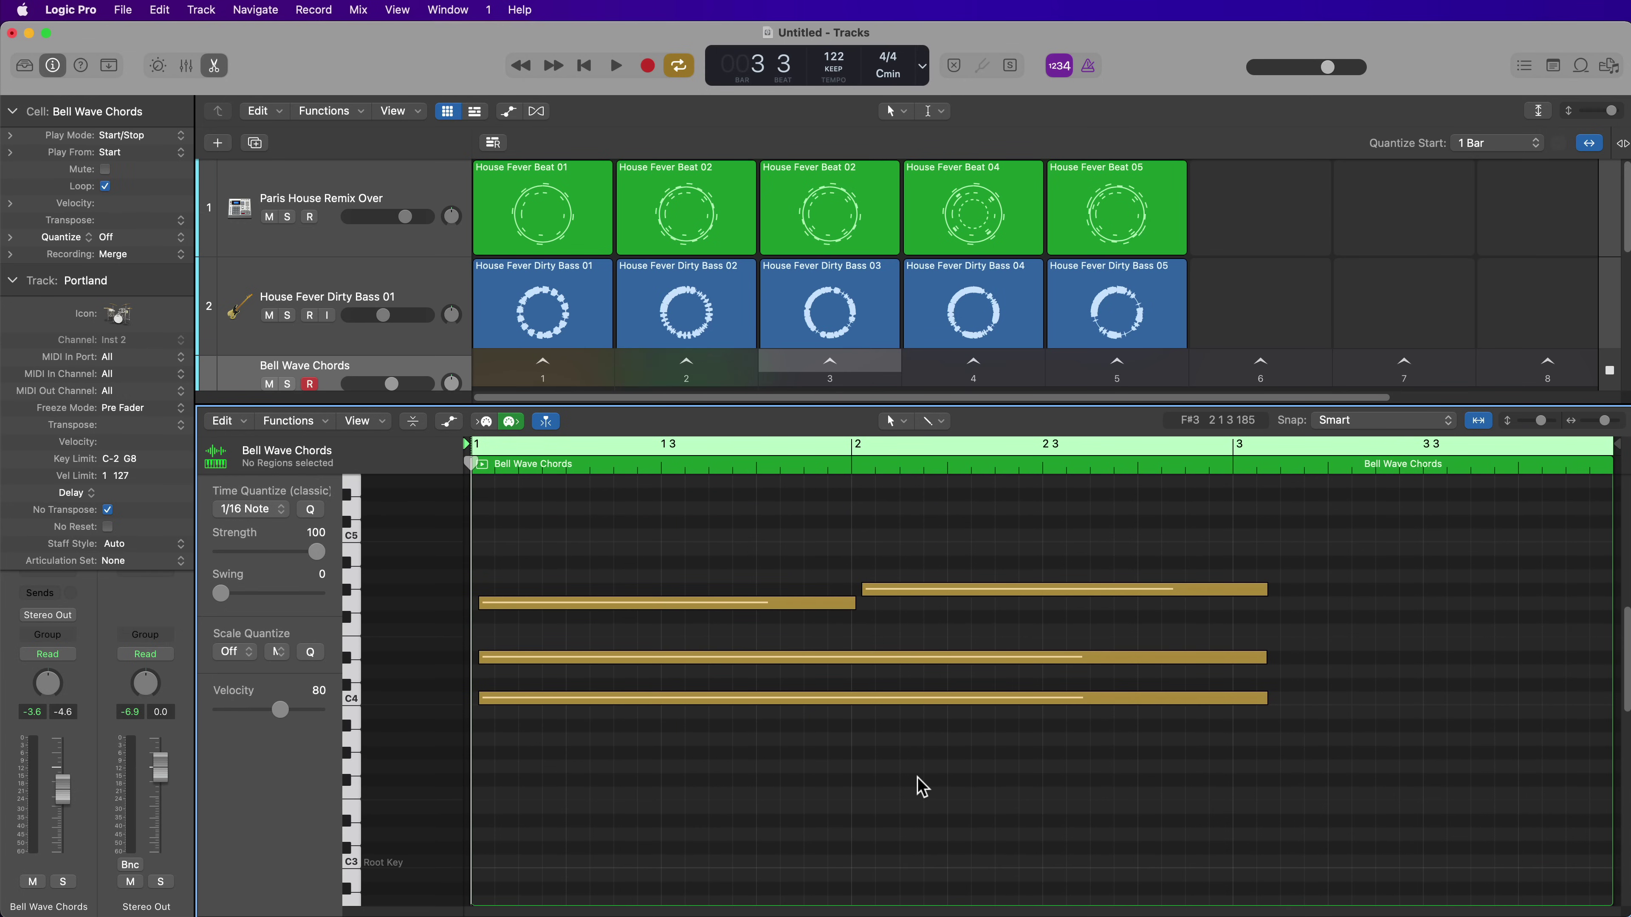
{"action": "left_click_drag", "start_coordinate": [782, 539], "coordinate": [930, 742]}
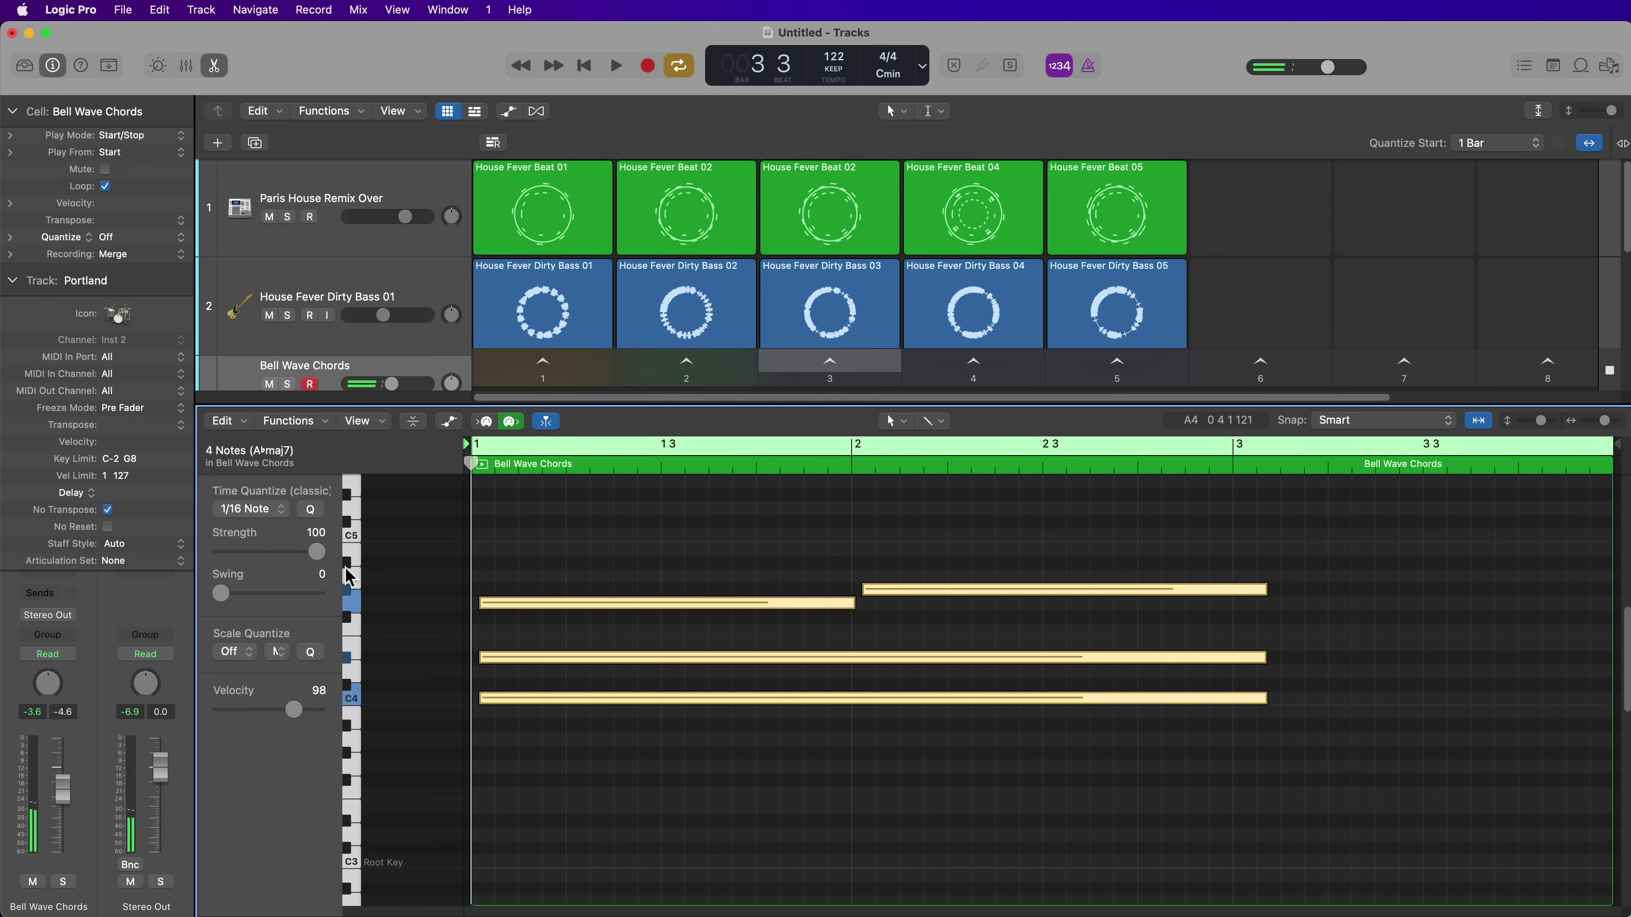
{"action": "left_click", "coordinate": [252, 511]}
{"action": "left_click", "coordinate": [259, 444]}
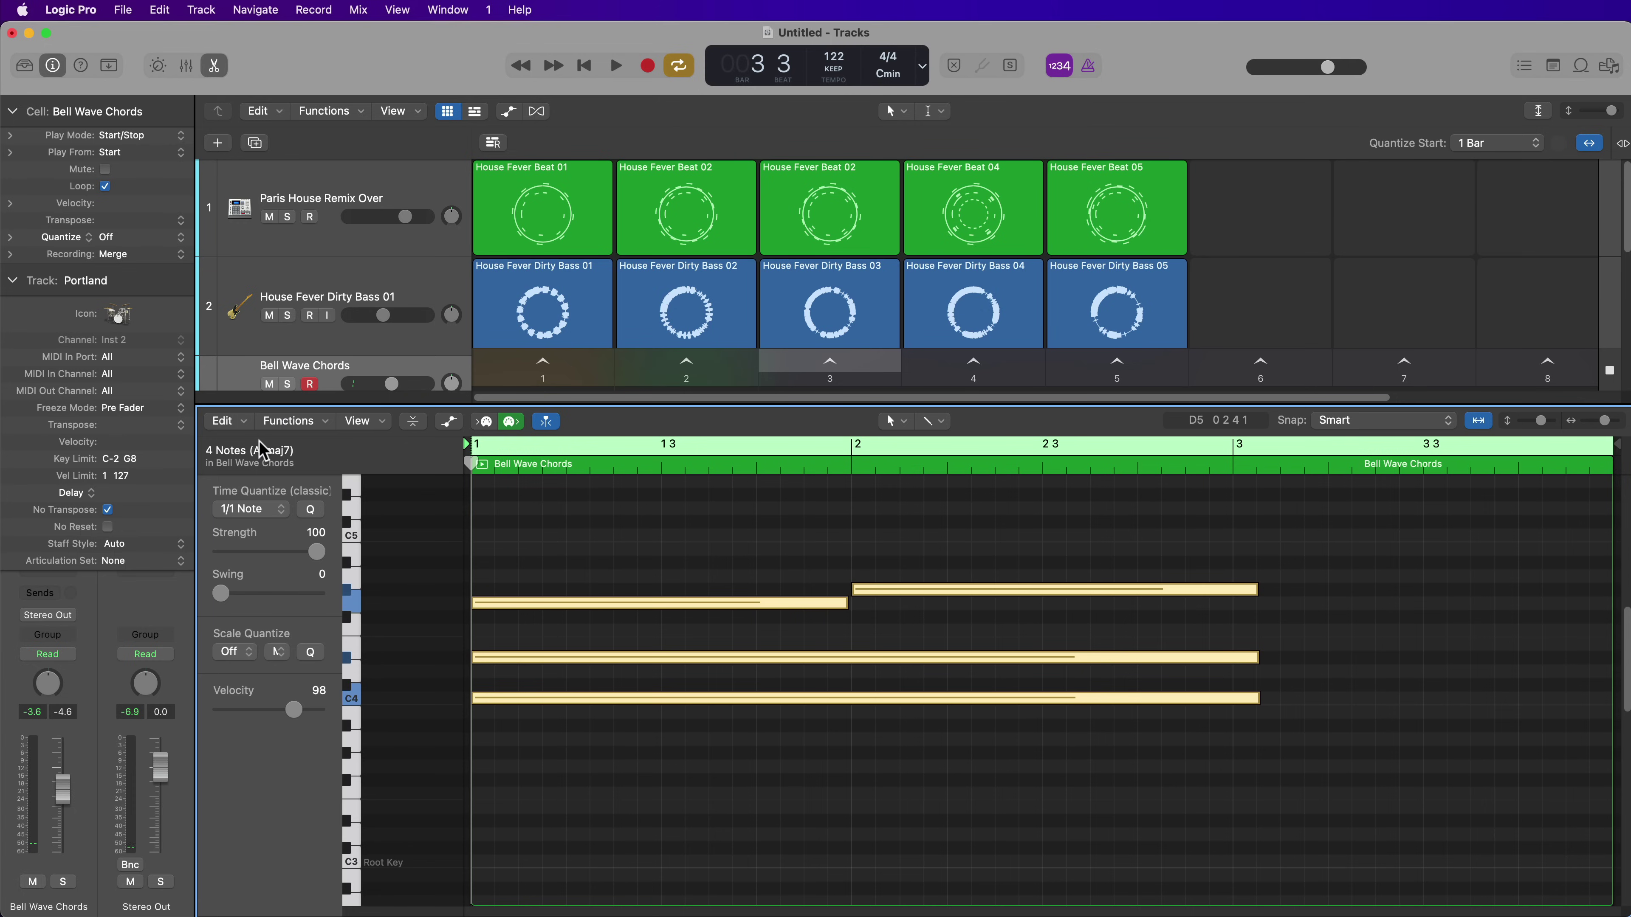
{"action": "left_click", "coordinate": [1130, 877]}
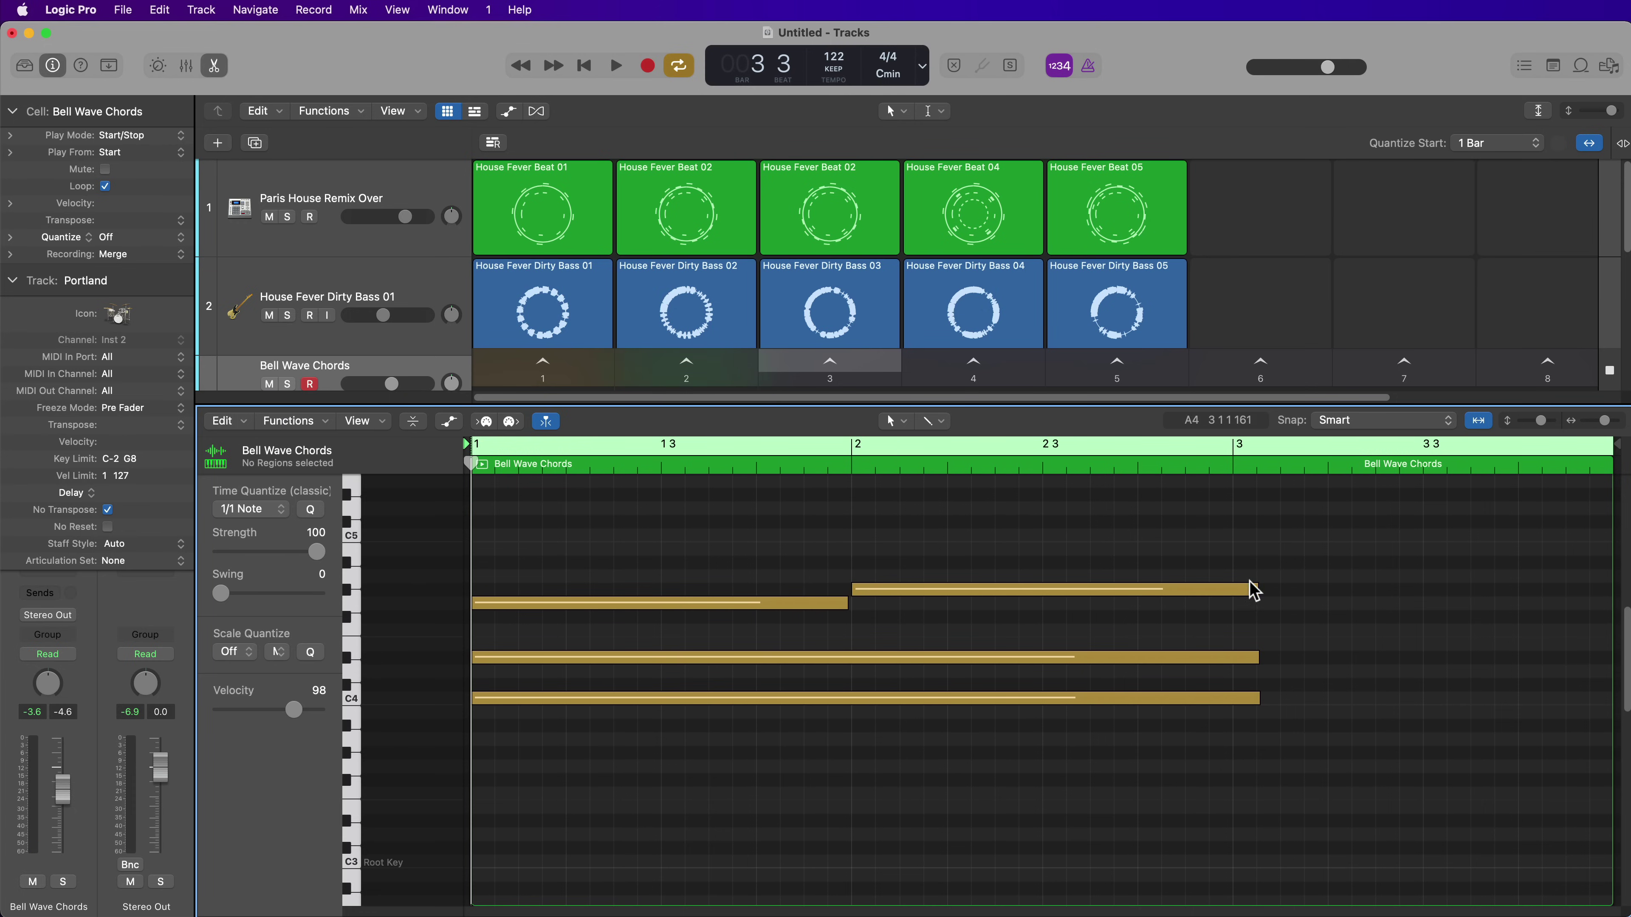
Trim the upper and C#4 chord notes to end at bar 3, then select the region.
{"action": "left_click_drag", "start_coordinate": [1252, 588], "coordinate": [1231, 597]}
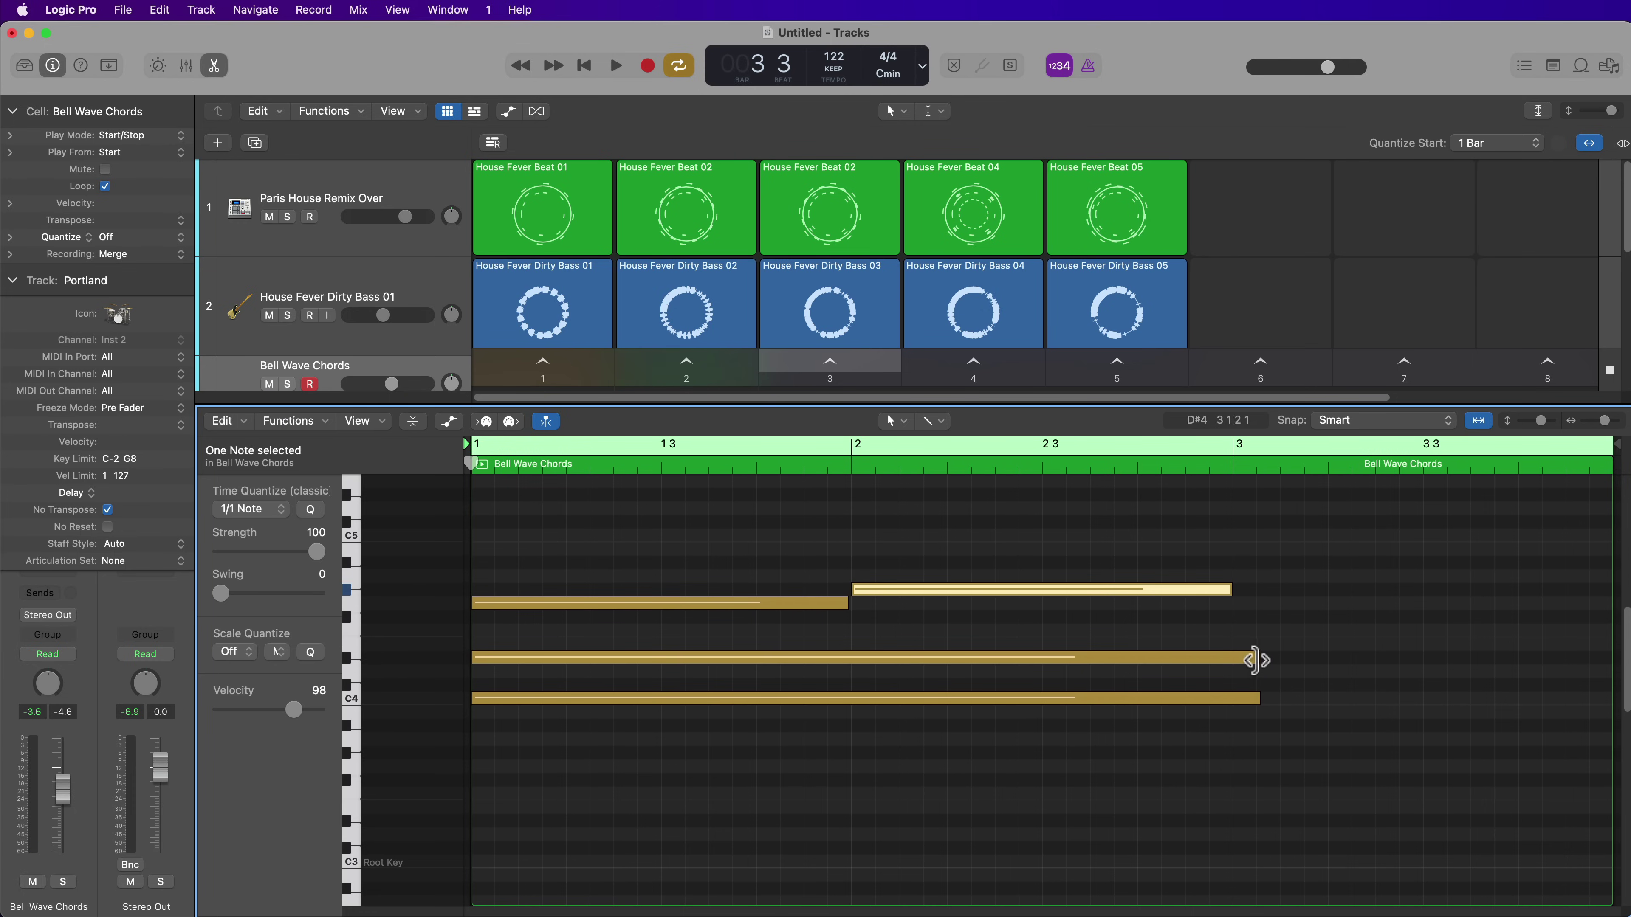
{"action": "left_click_drag", "start_coordinate": [1257, 660], "coordinate": [1231, 712]}
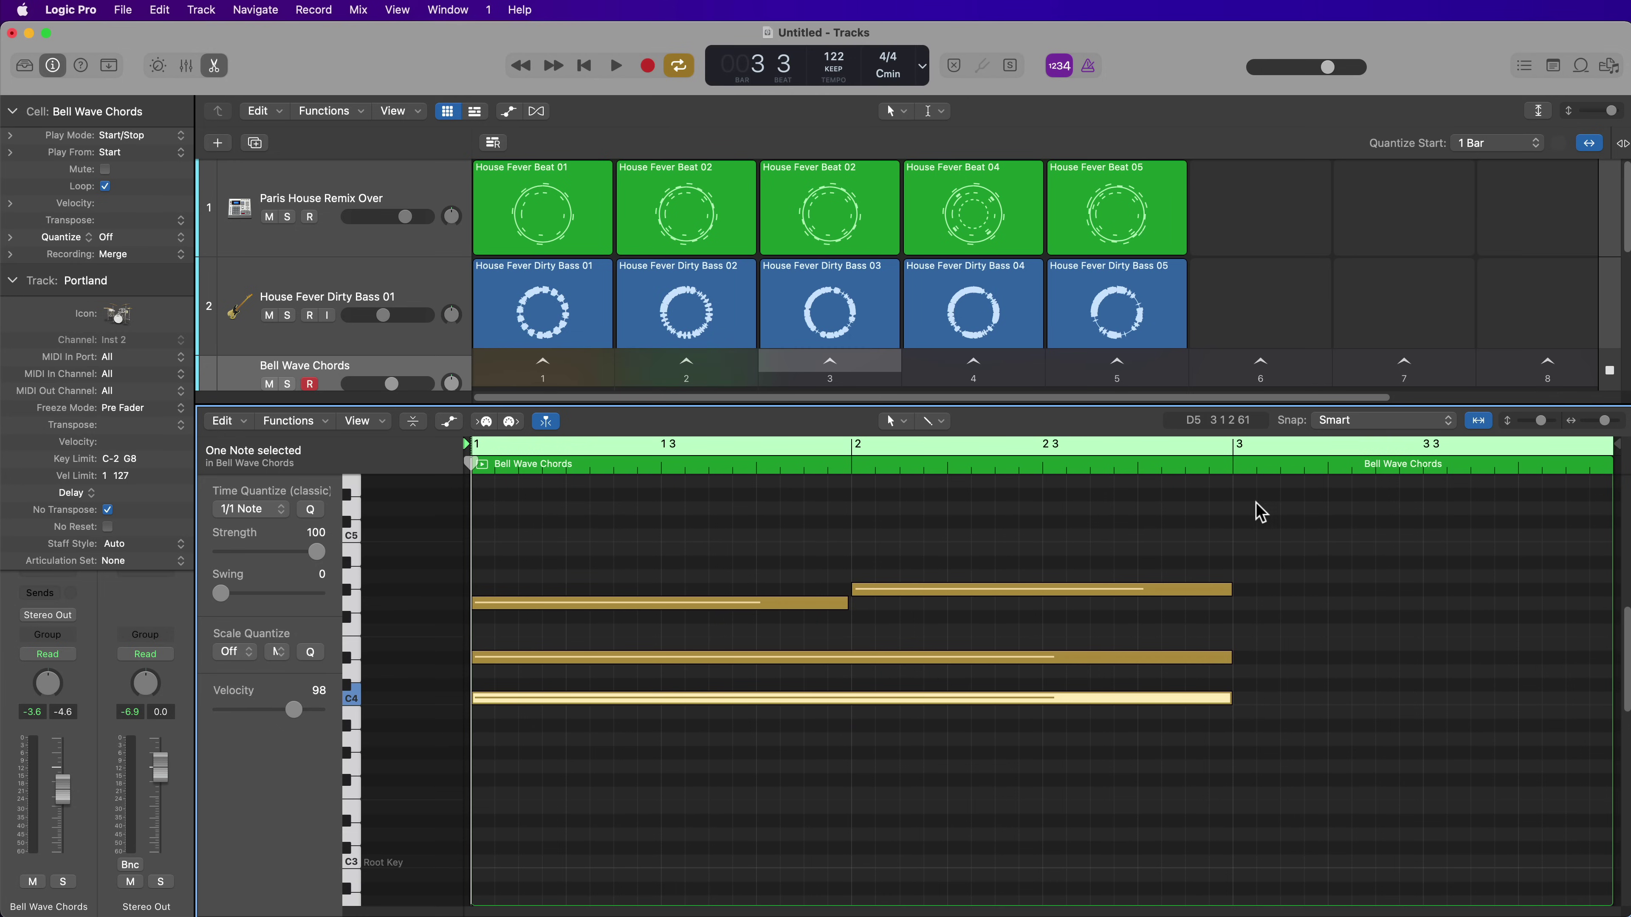
{"action": "left_click", "coordinate": [1233, 464]}
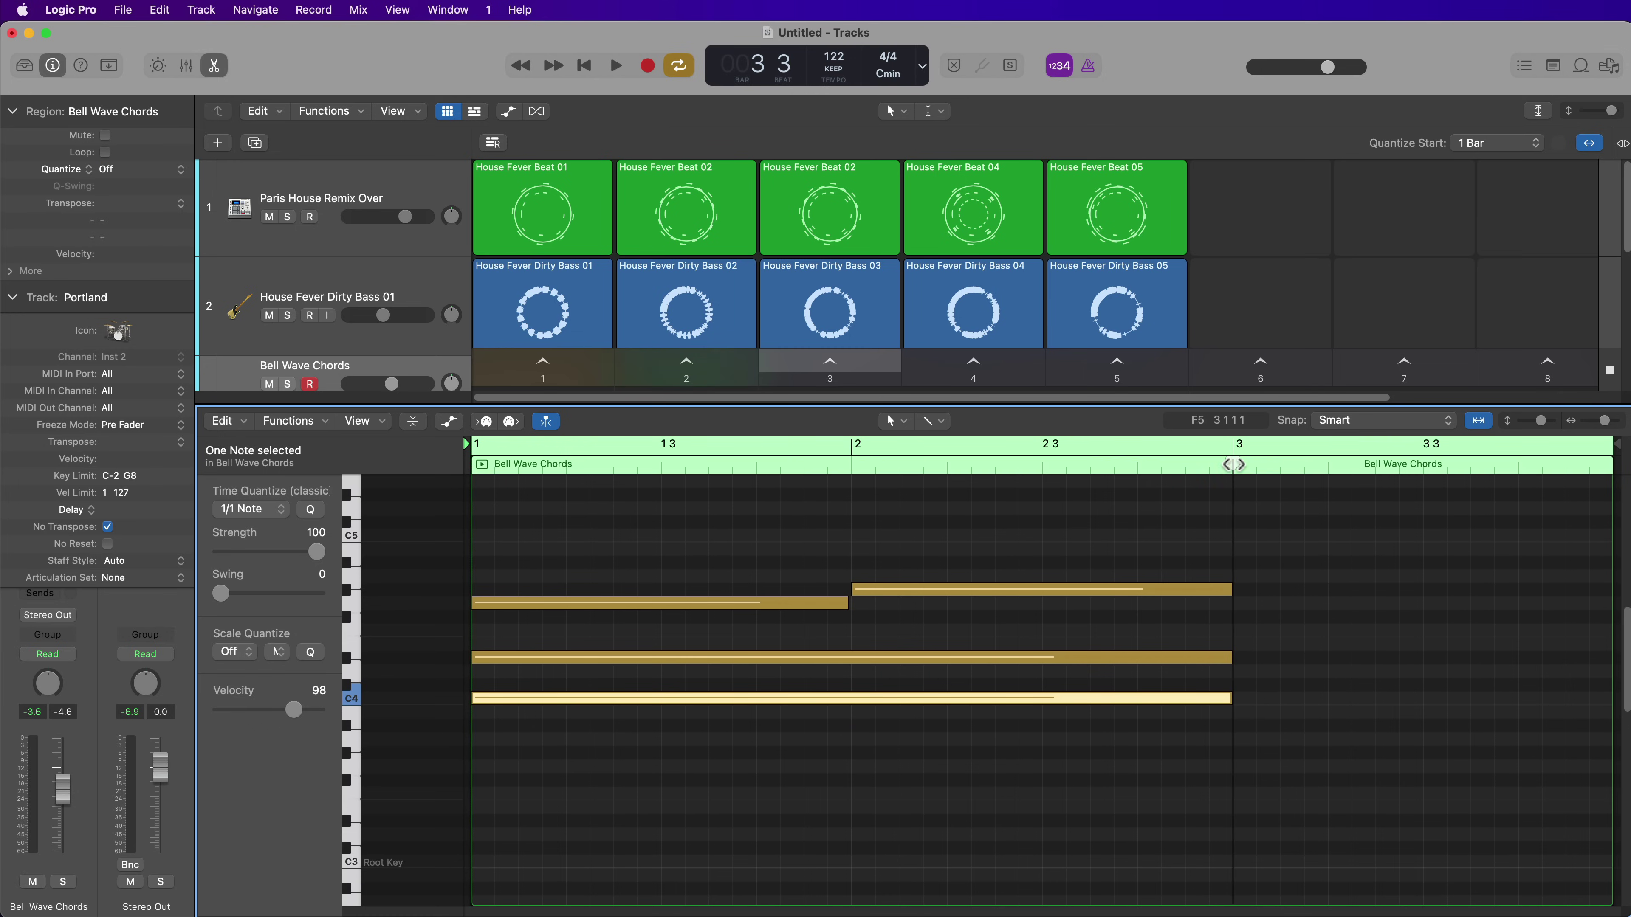
Shorten the Bell Wave Chords region to end at bar 3 and close the piano roll.
{"action": "left_click", "coordinate": [1287, 659]}
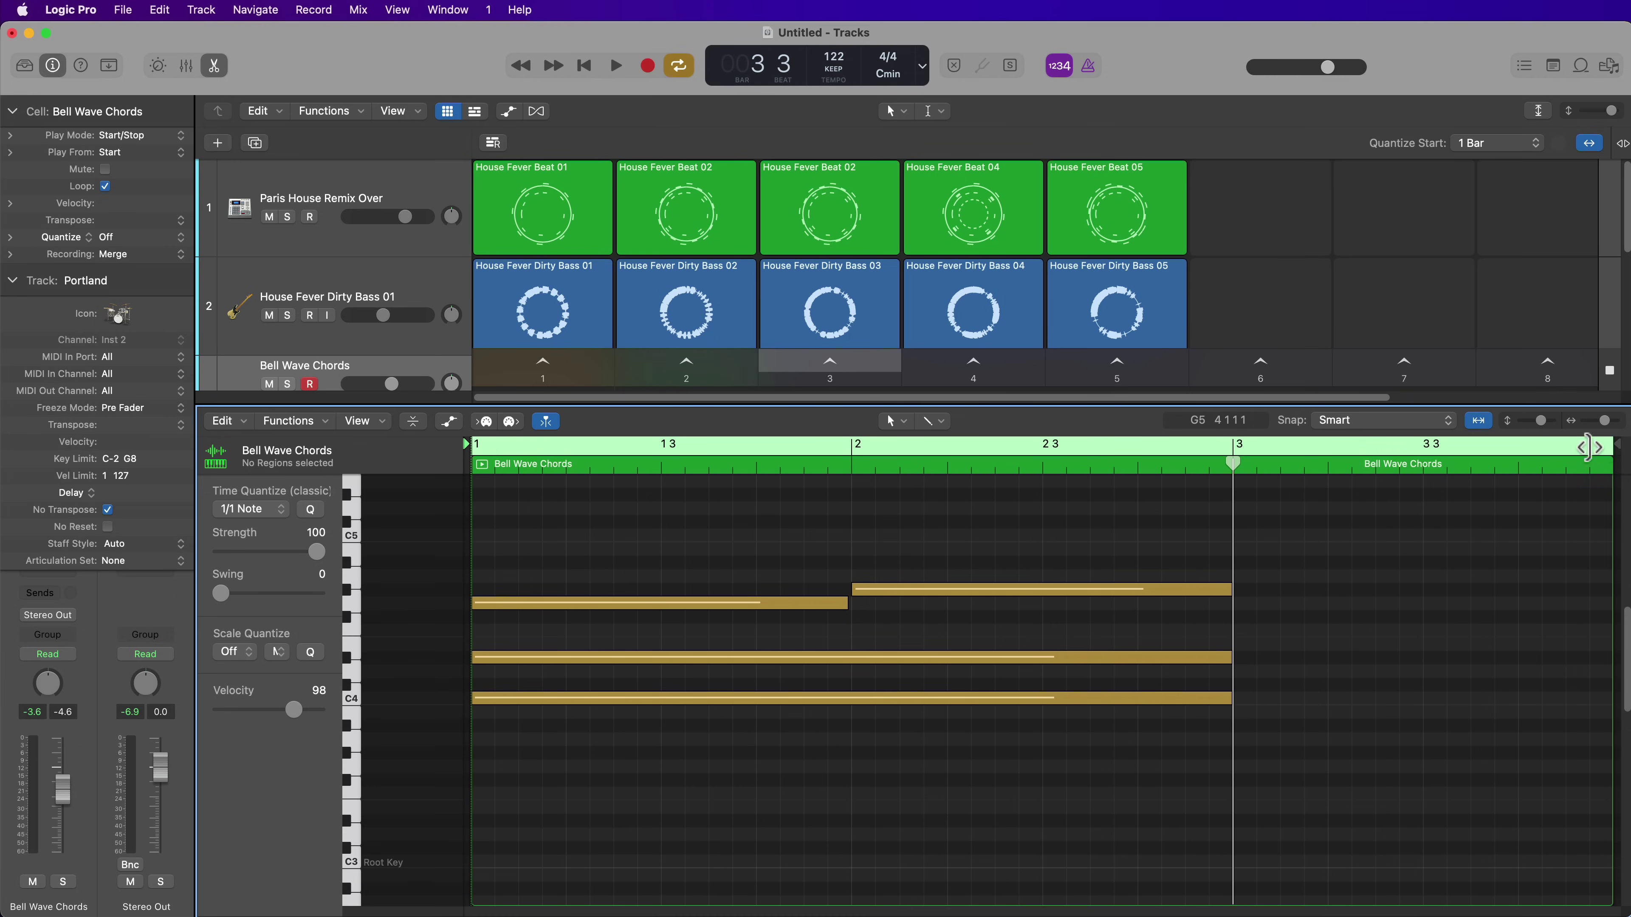
{"action": "left_click_drag", "start_coordinate": [1562, 448], "coordinate": [1240, 507]}
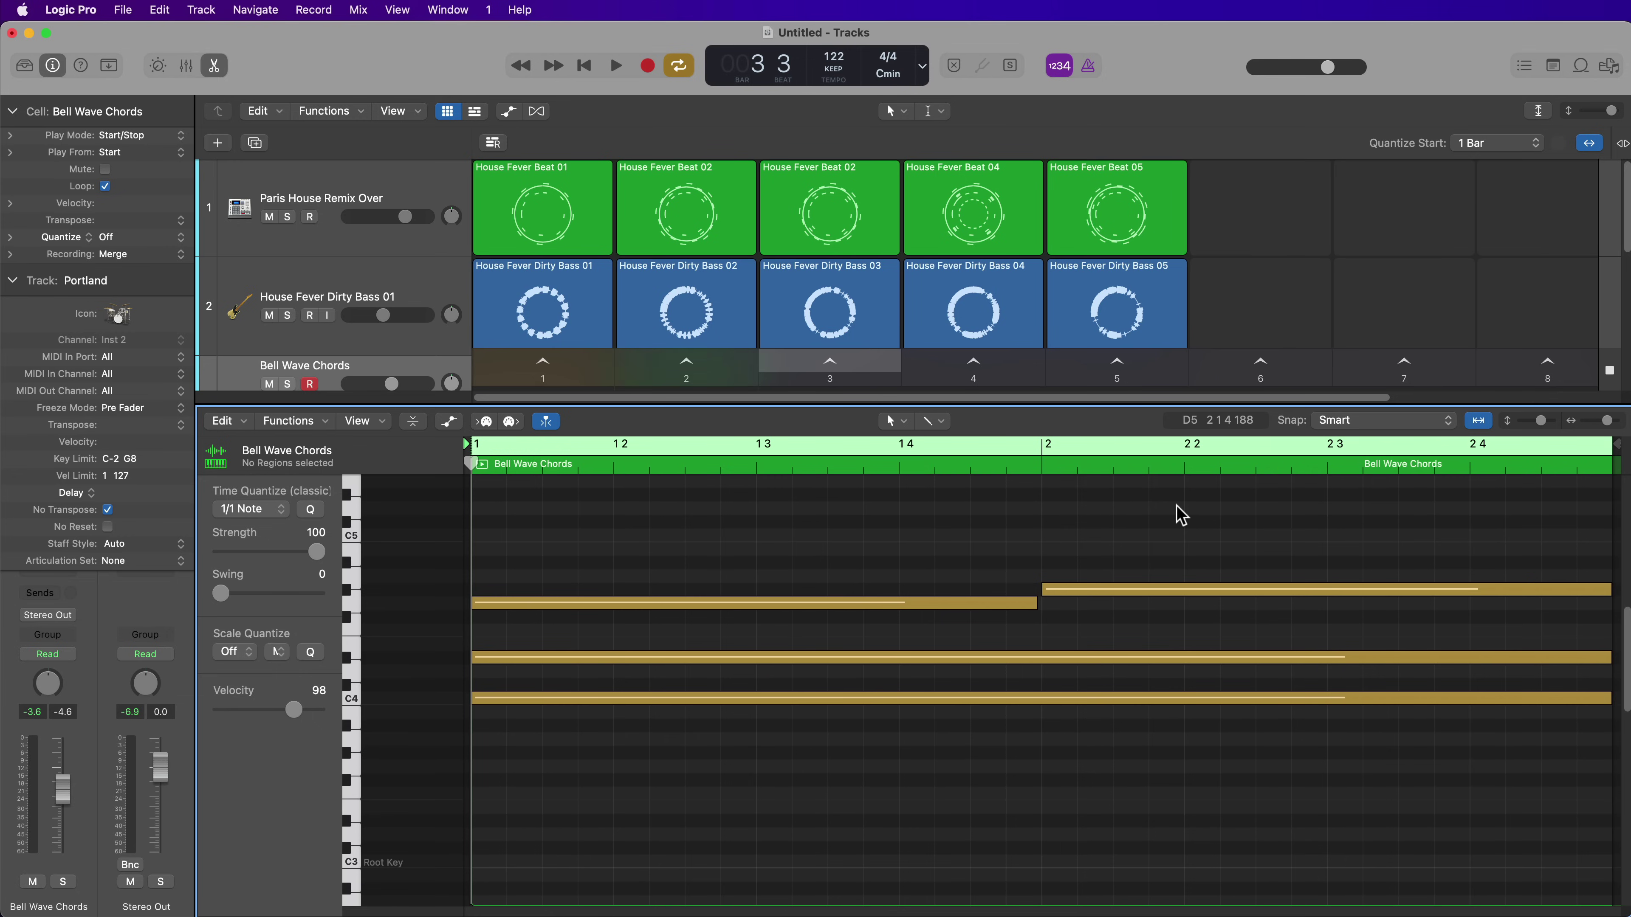
{"action": "key", "text": "e"}
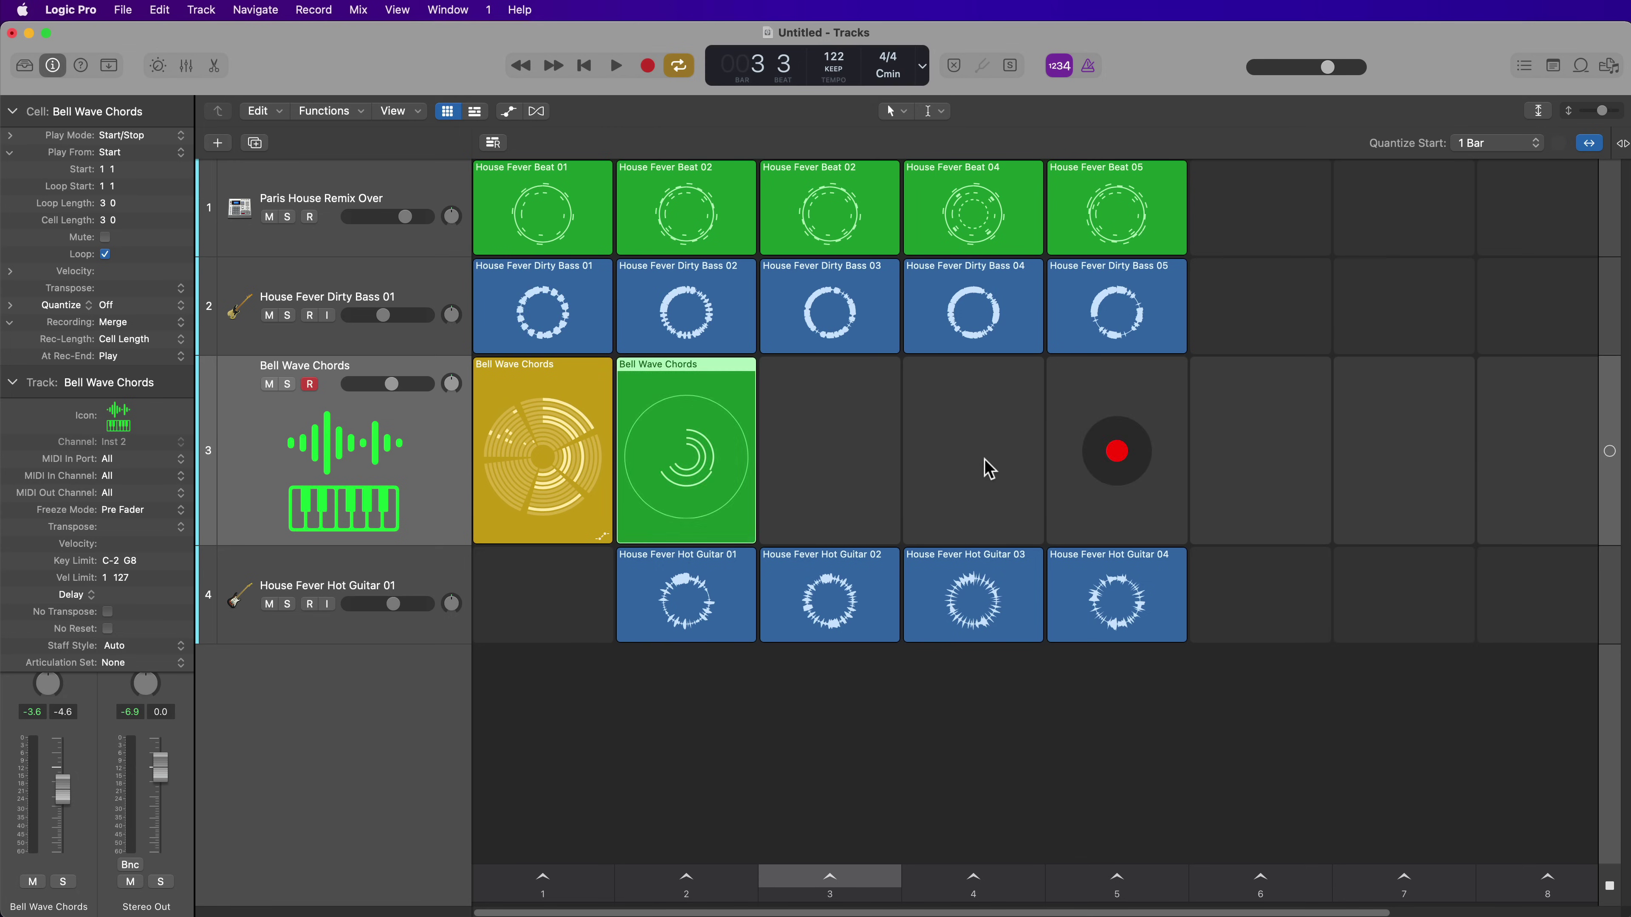
Set the second Bell Wave Chords cell's length to 2 bars in the Cell inspector.
{"action": "left_click", "coordinate": [12, 112]}
{"action": "left_click", "coordinate": [13, 111]}
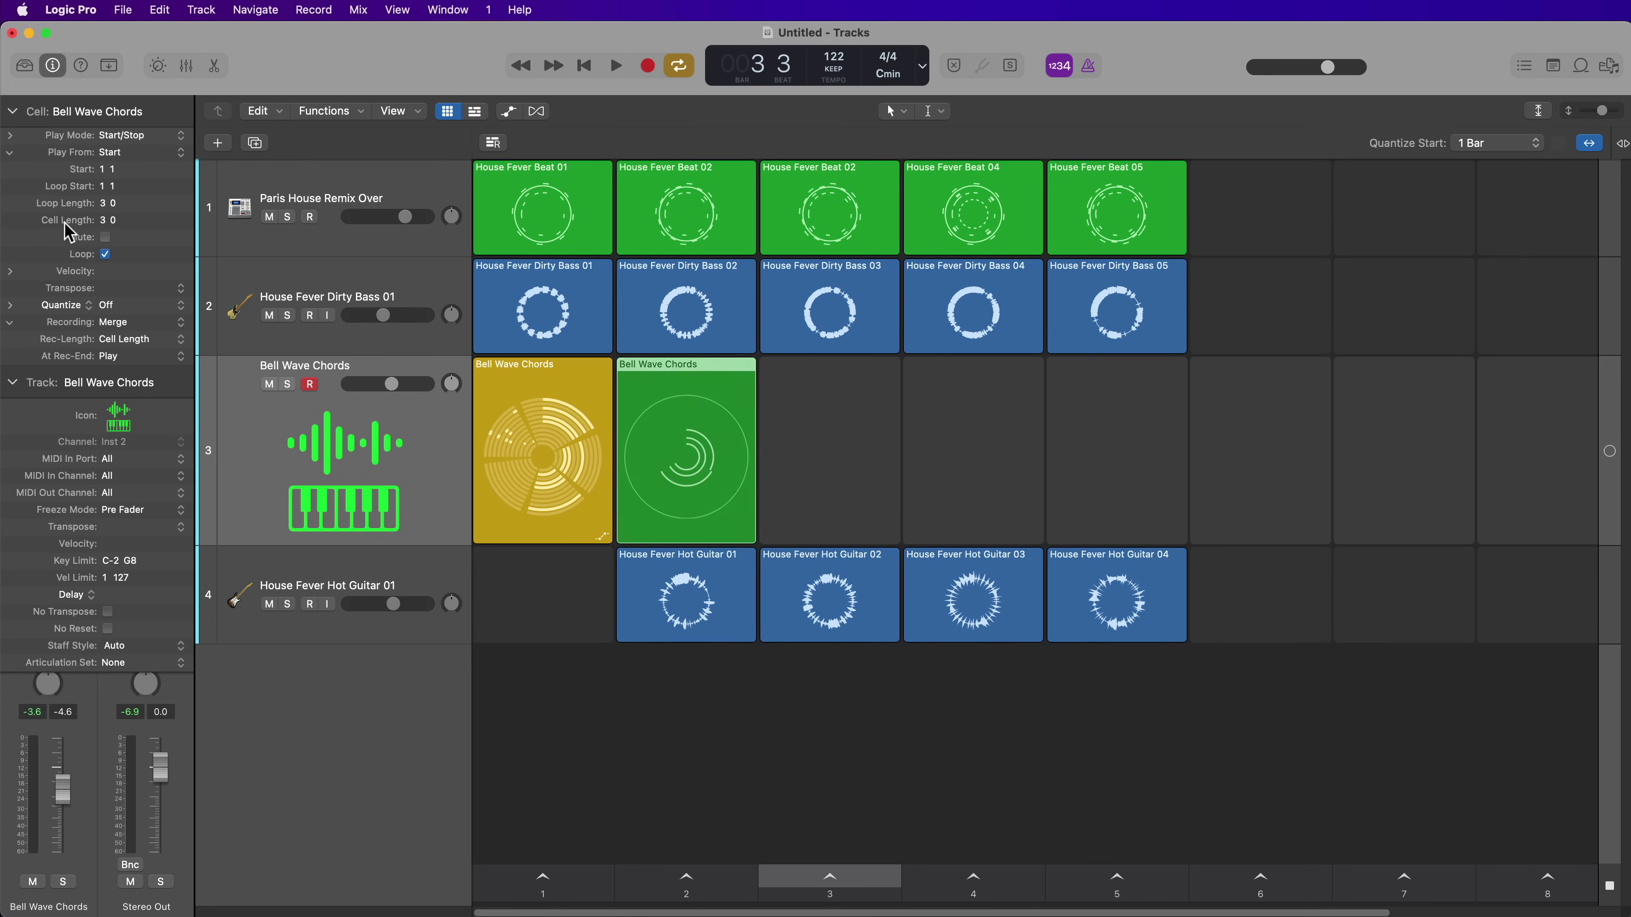
{"action": "double_click", "coordinate": [109, 219]}
{"action": "type", "text": "2"}
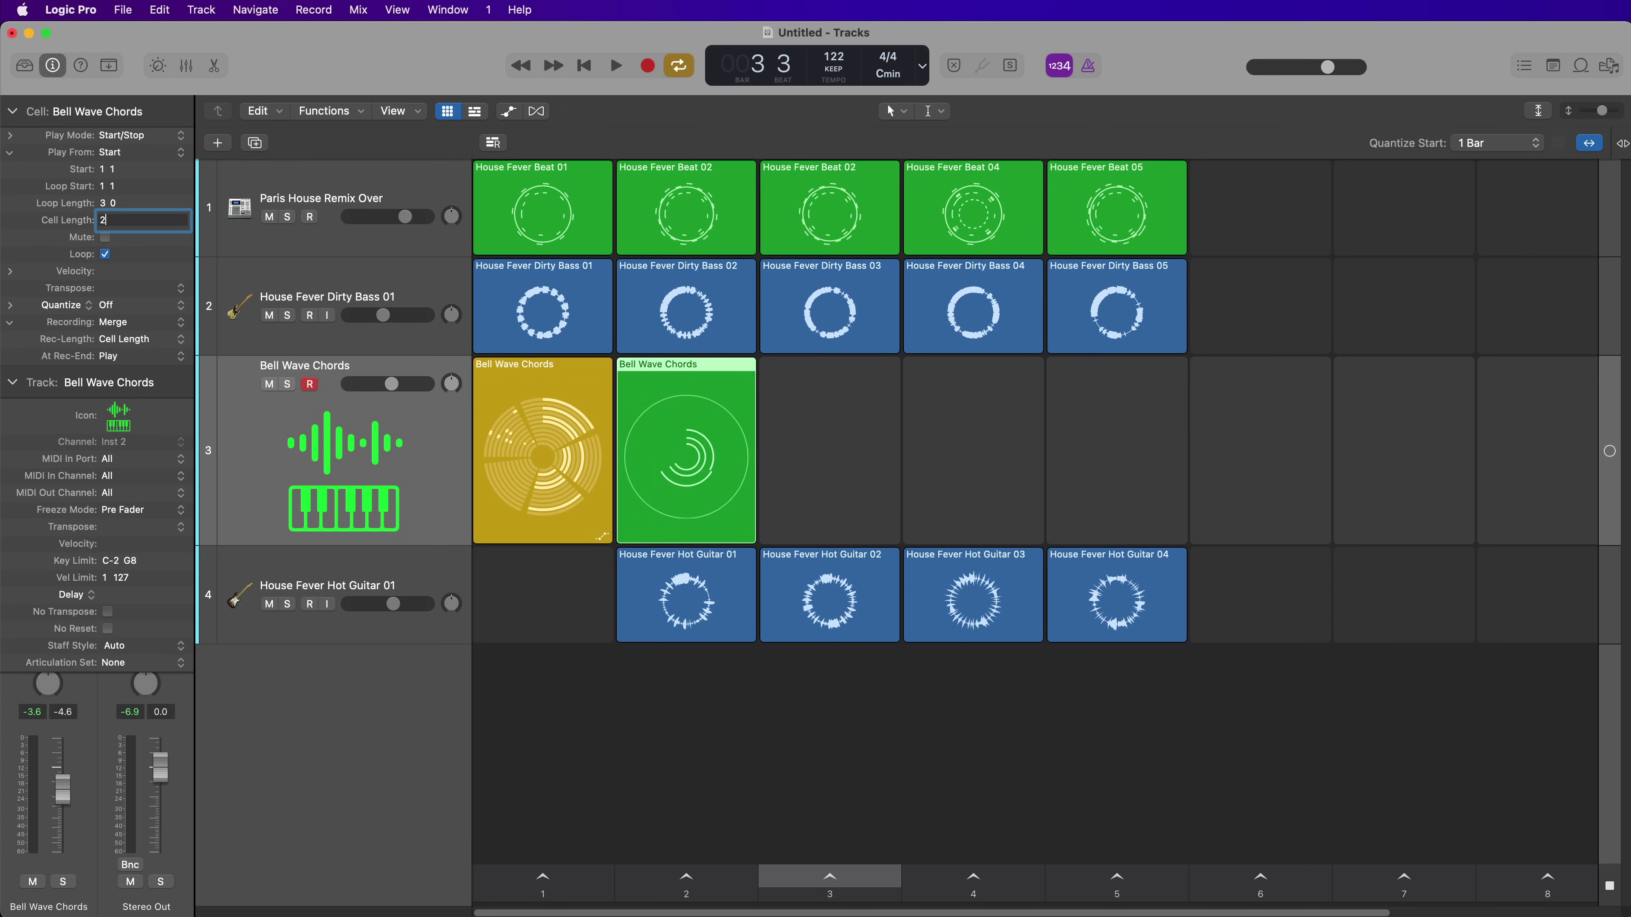
{"action": "key", "text": "Return"}
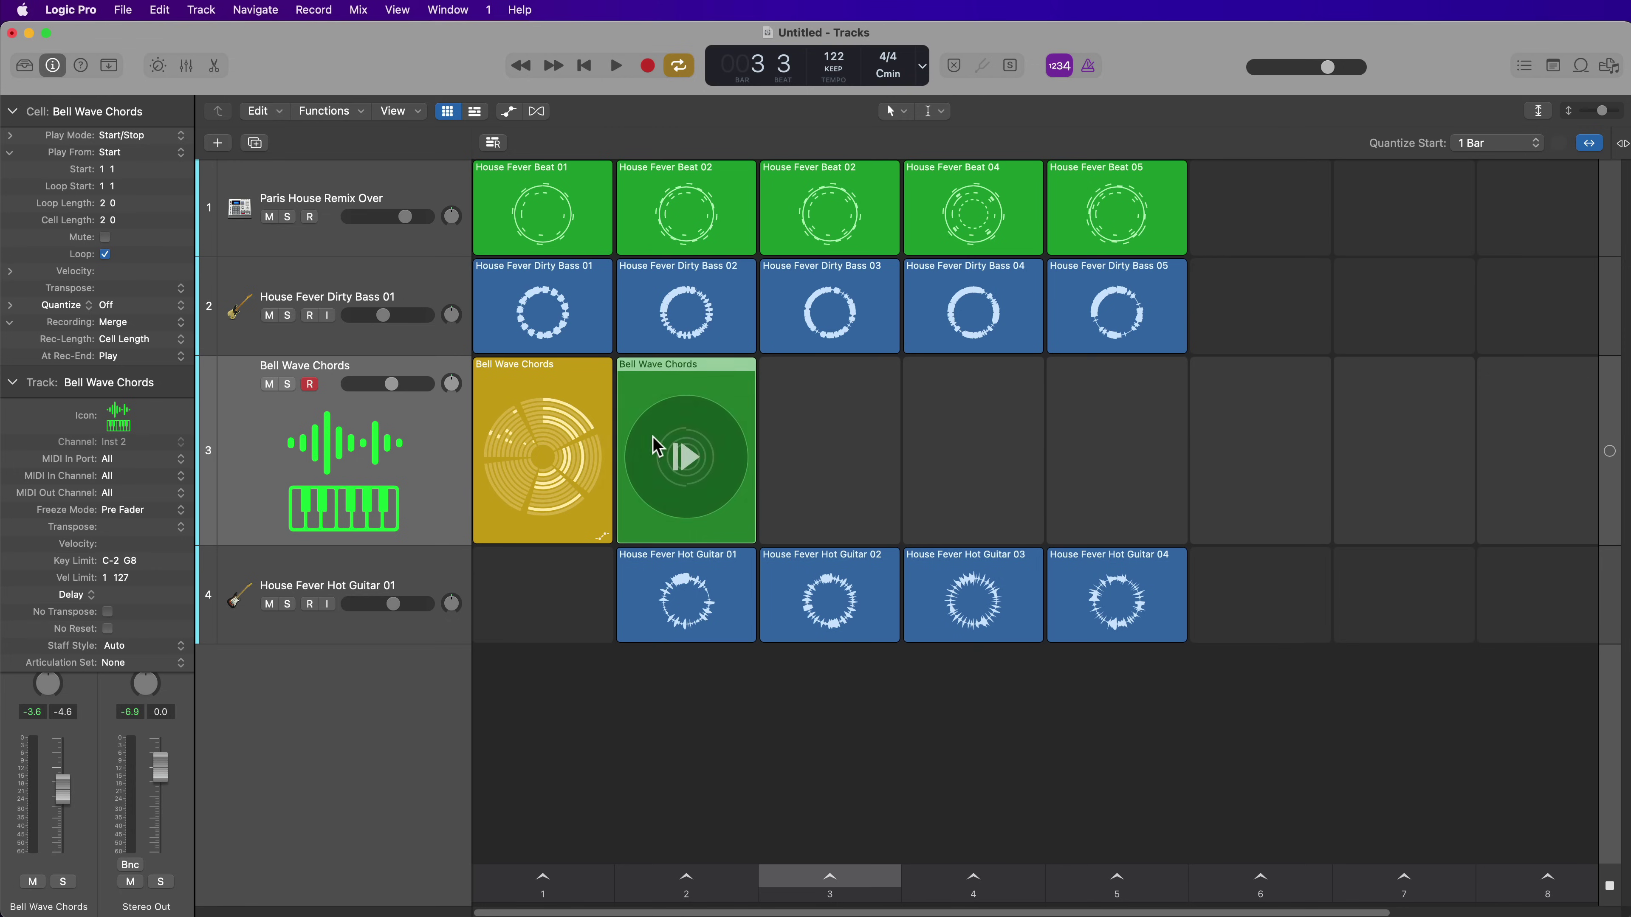
{"action": "left_click", "coordinate": [671, 438]}
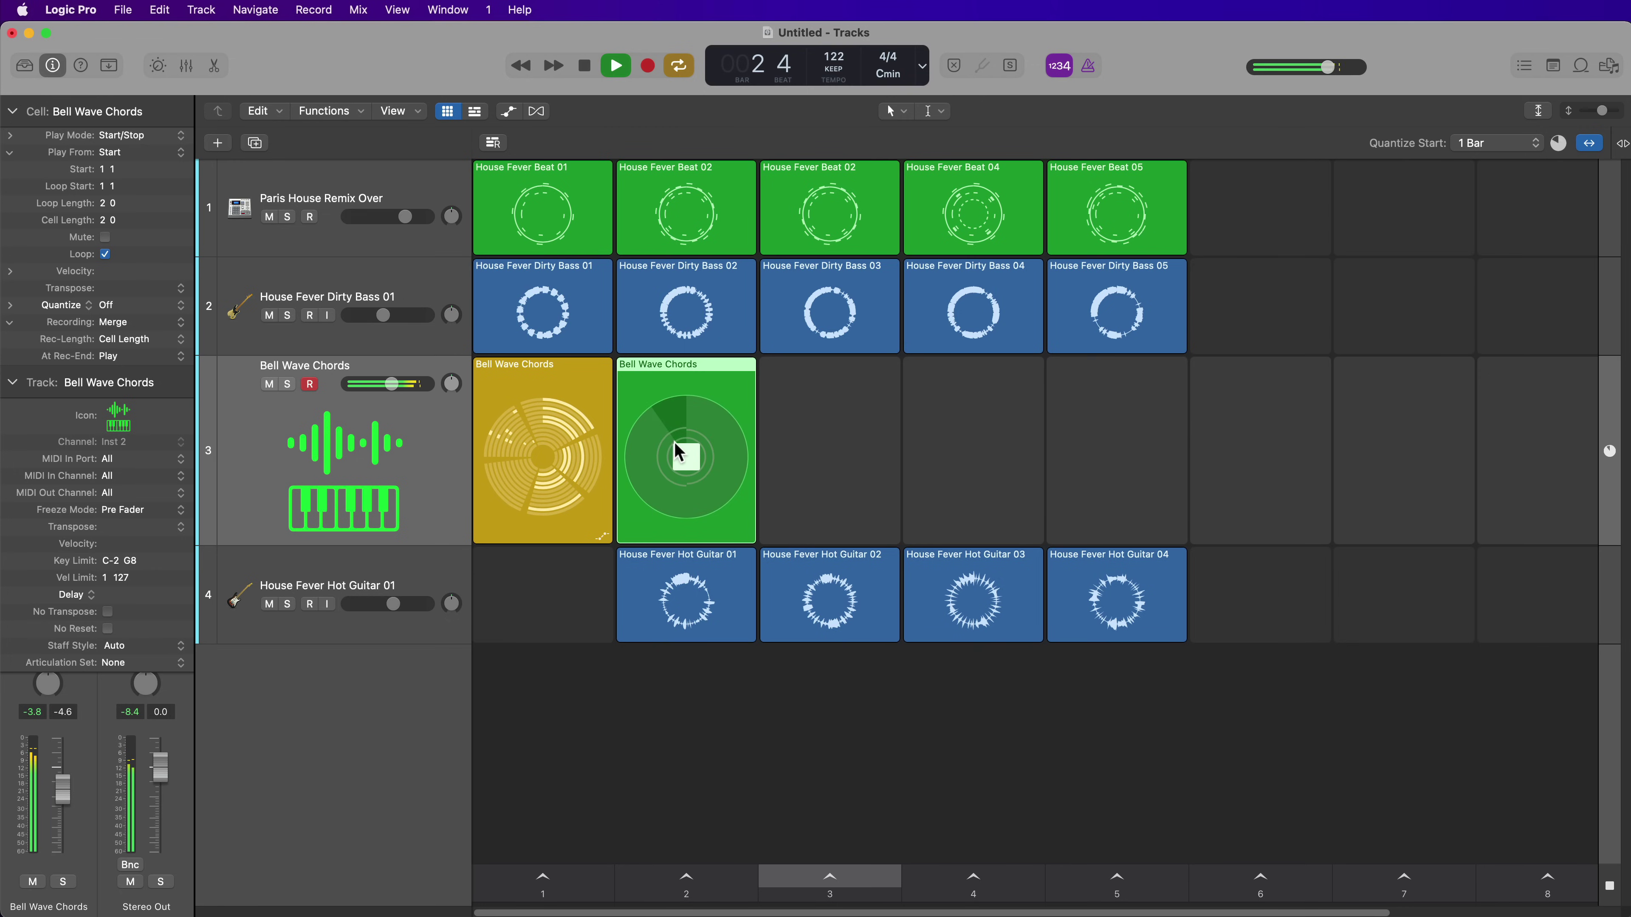
{"action": "left_click", "coordinate": [687, 459]}
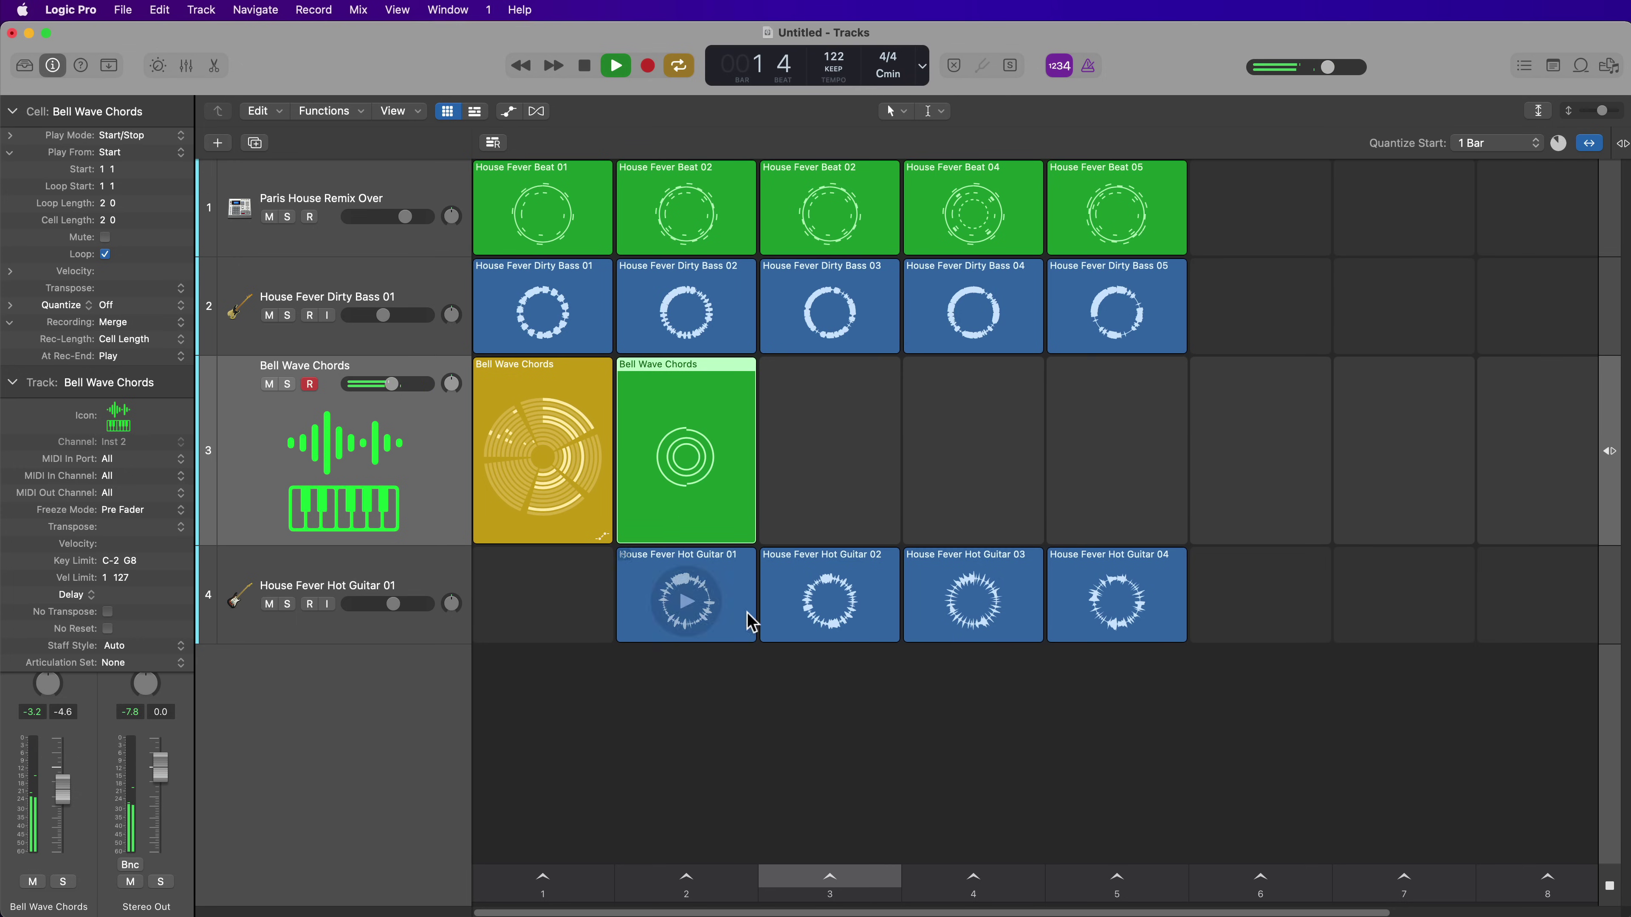
{"action": "left_click", "coordinate": [746, 740]}
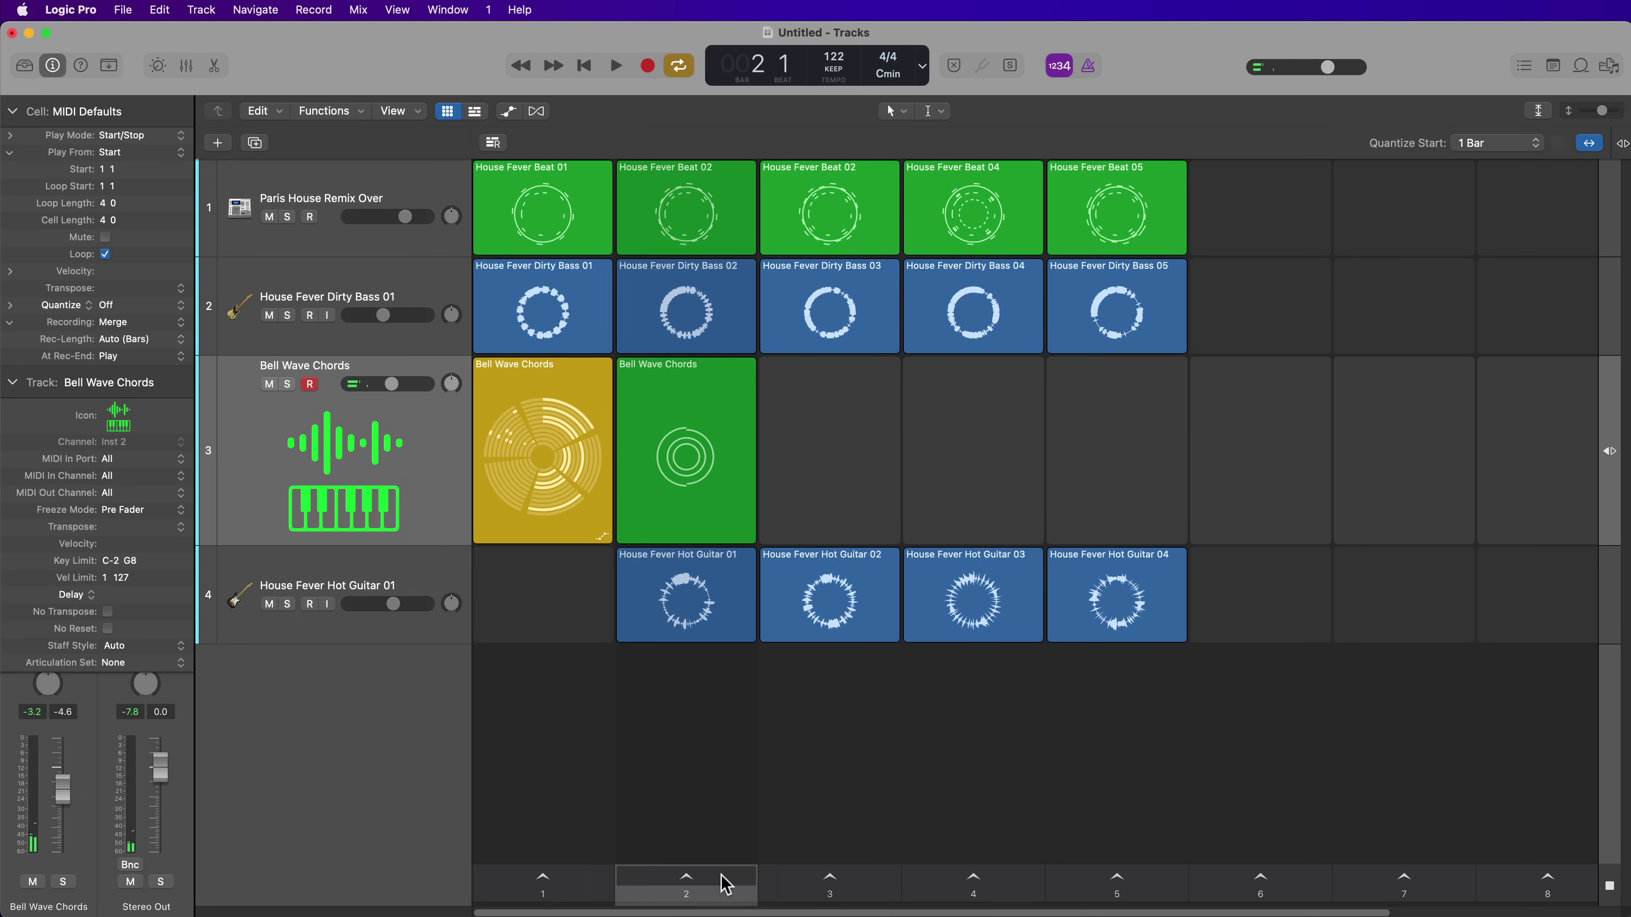
{"action": "left_click", "coordinate": [725, 885]}
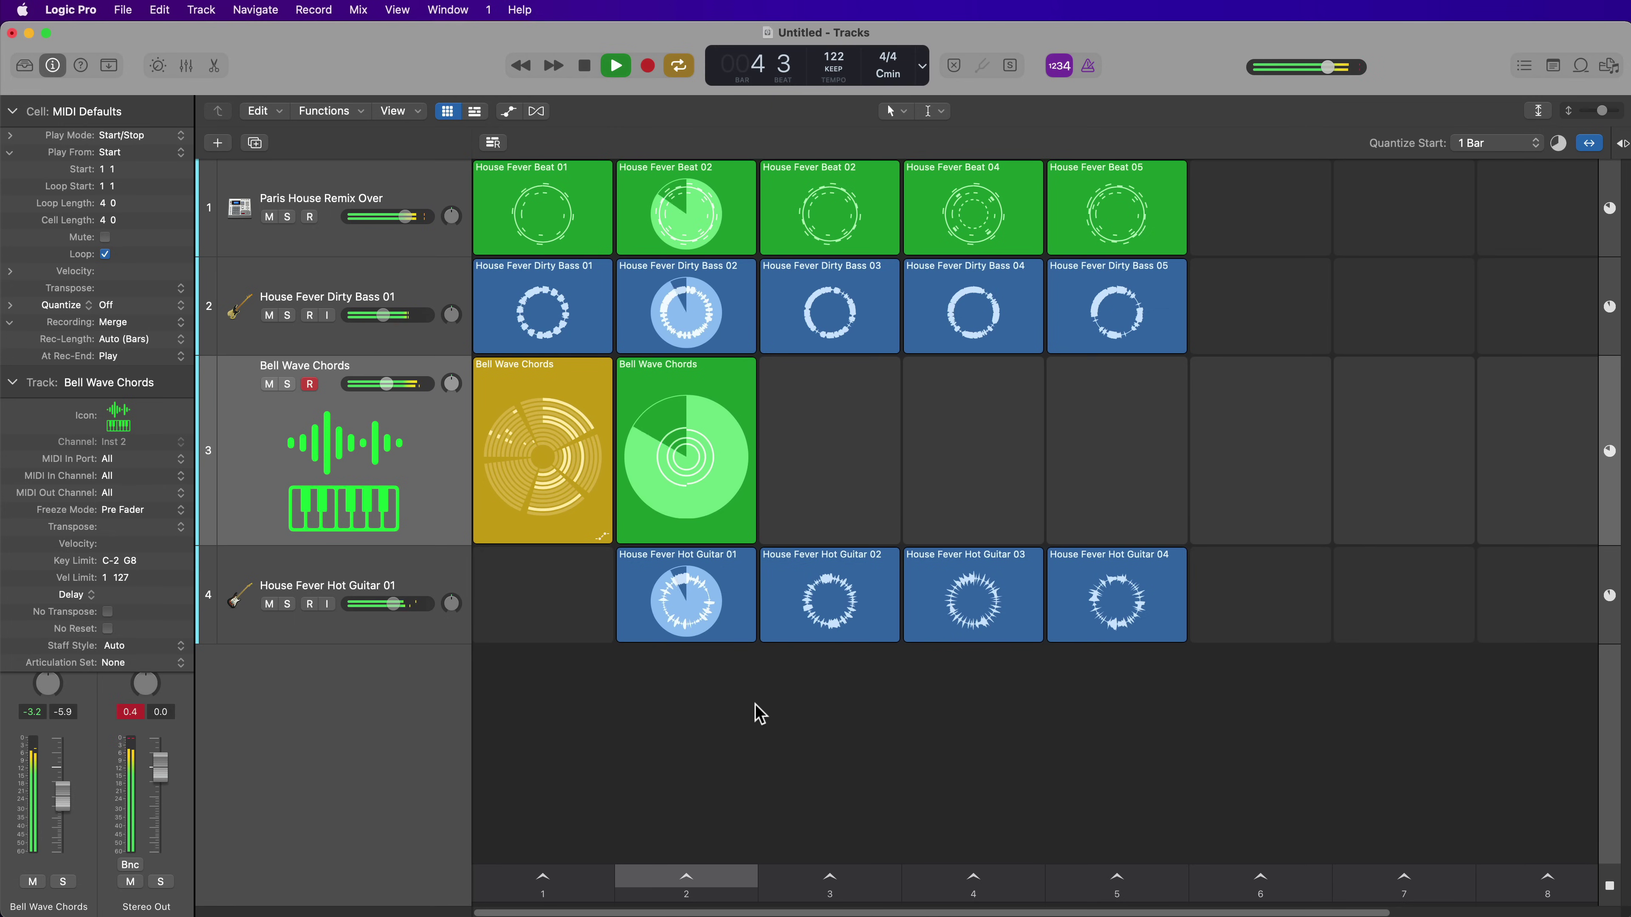
{"action": "left_click", "coordinate": [724, 400]}
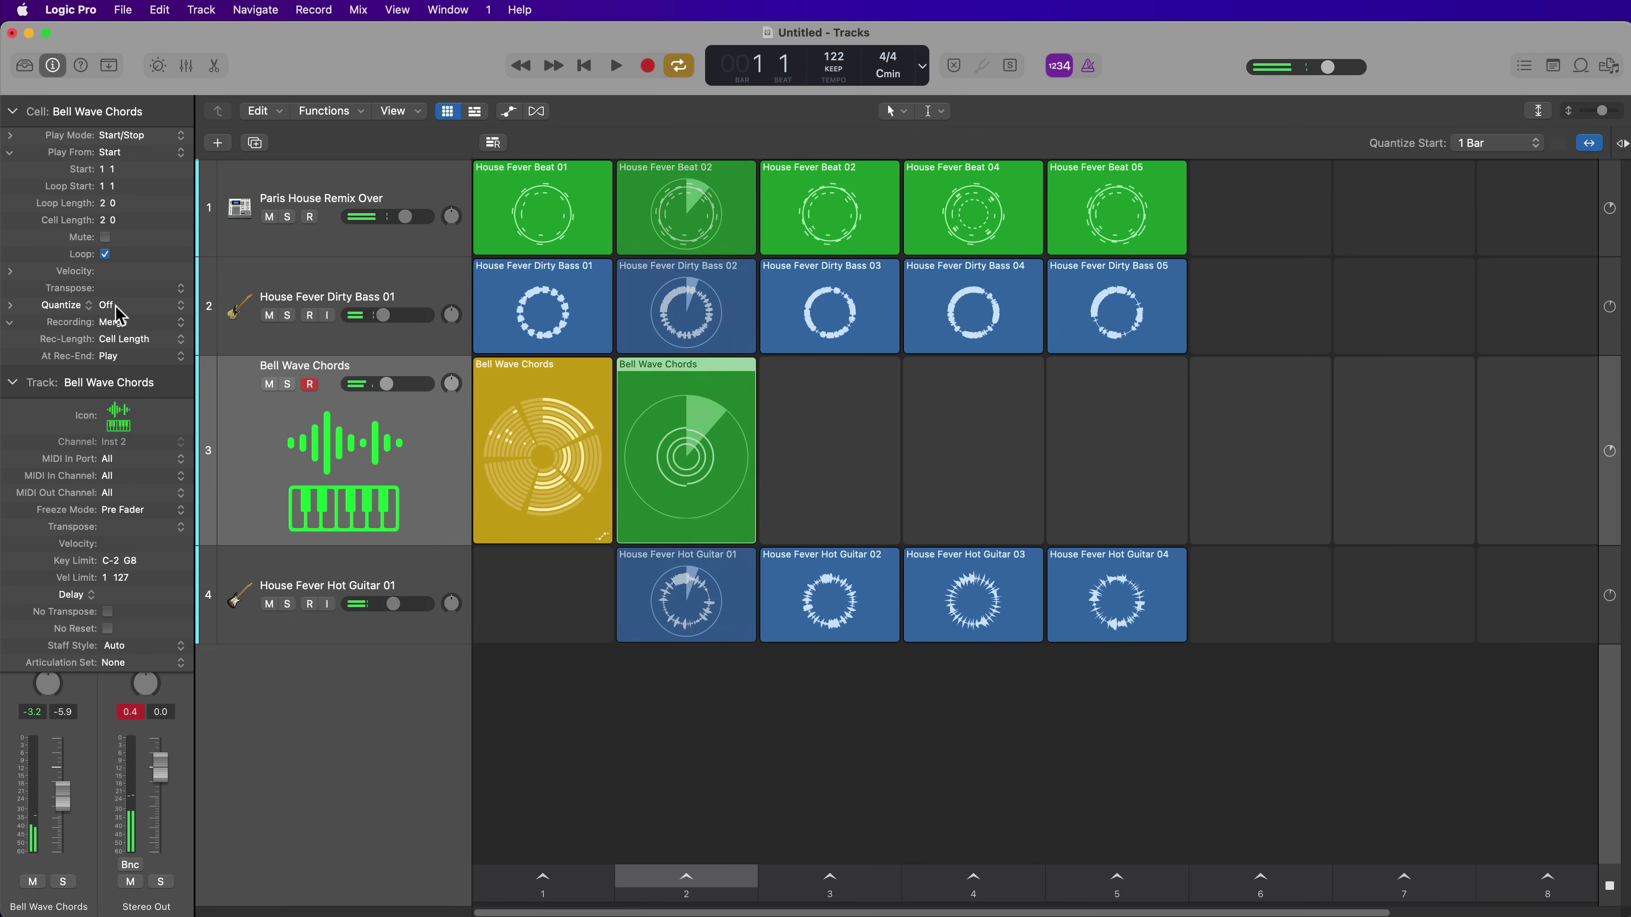
Set the second Bell Wave Chords cell's Transpose to -12, dropping it an octave.
{"action": "double_click", "coordinate": [130, 287]}
{"action": "type", "text": "-12"}
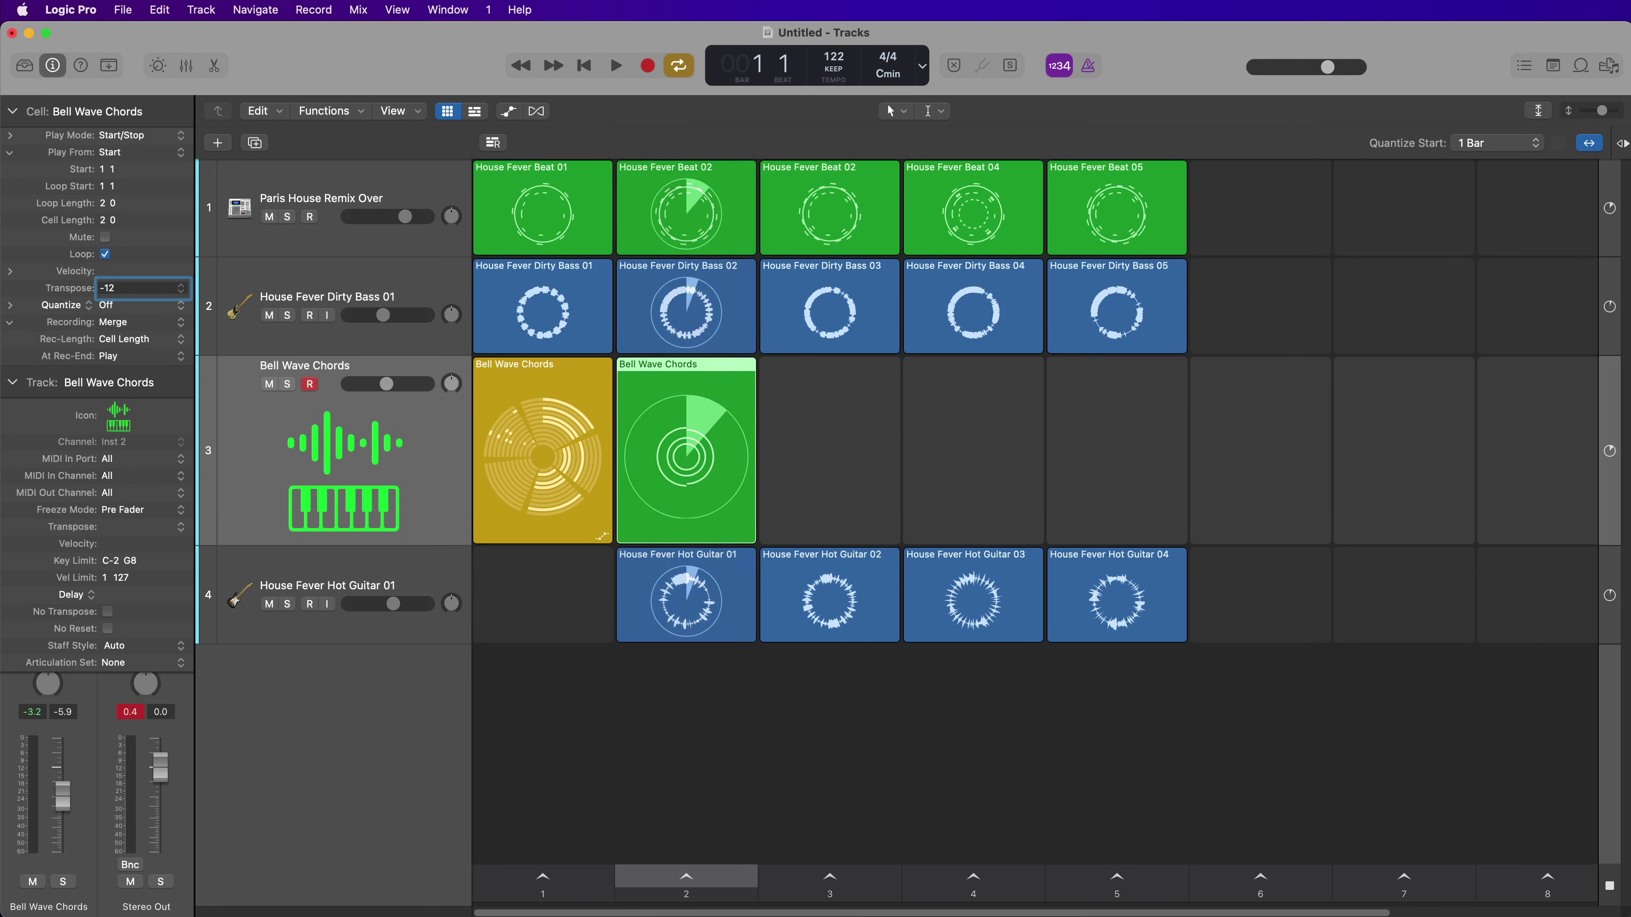
{"action": "key", "text": "Return"}
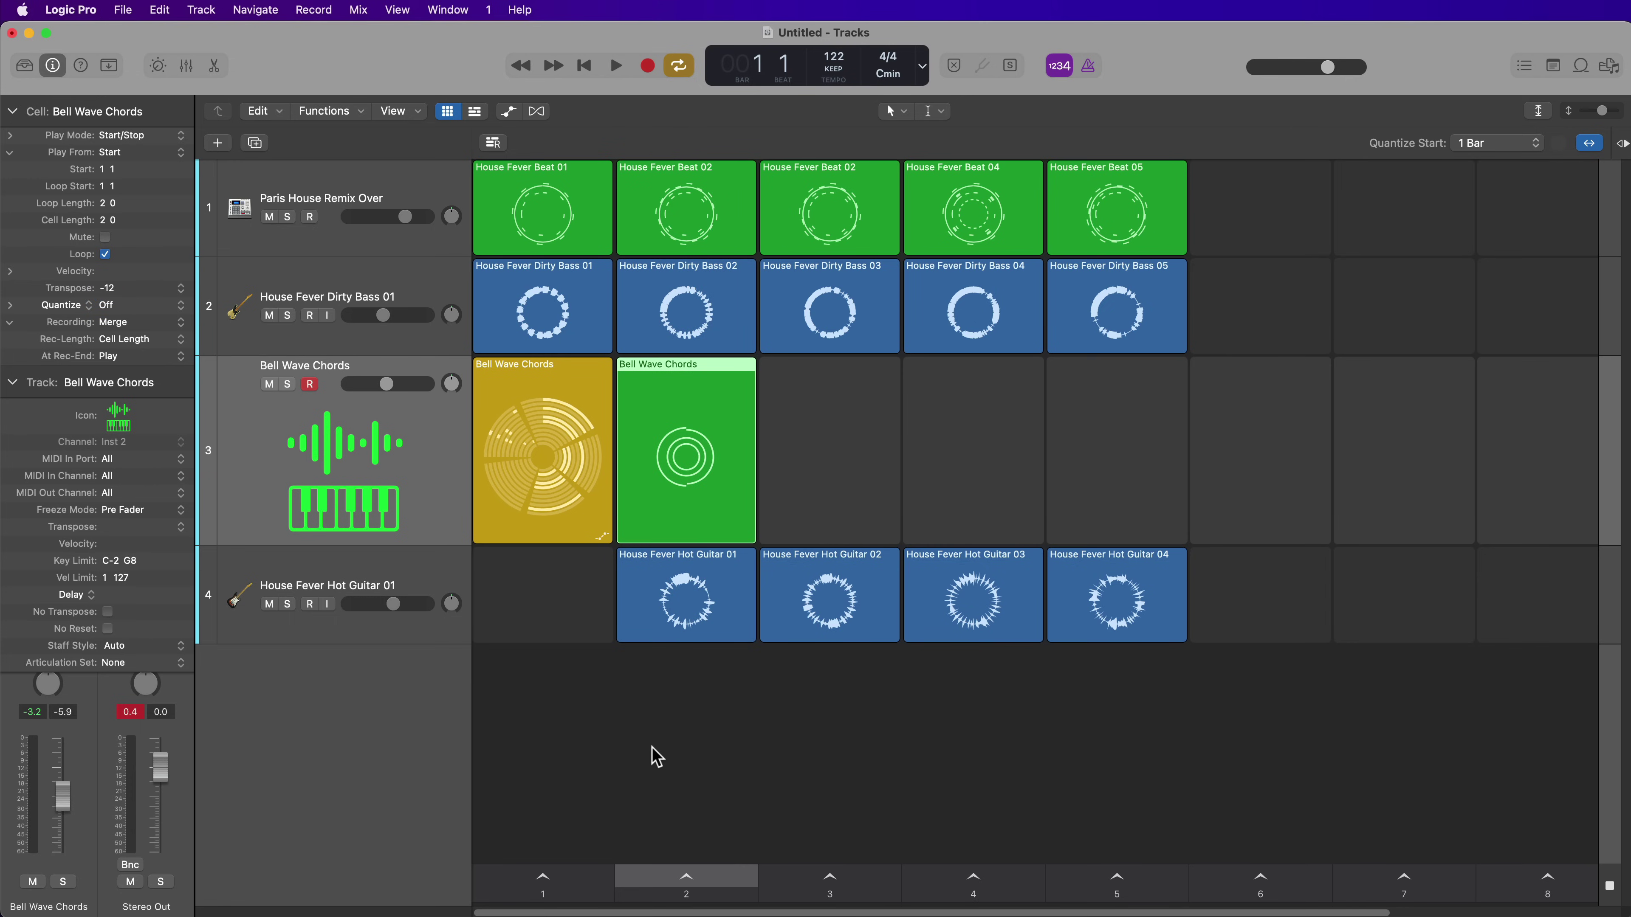
Play scene 2 and collapse the Track and Cell inspector sections.
{"action": "left_click", "coordinate": [750, 889]}
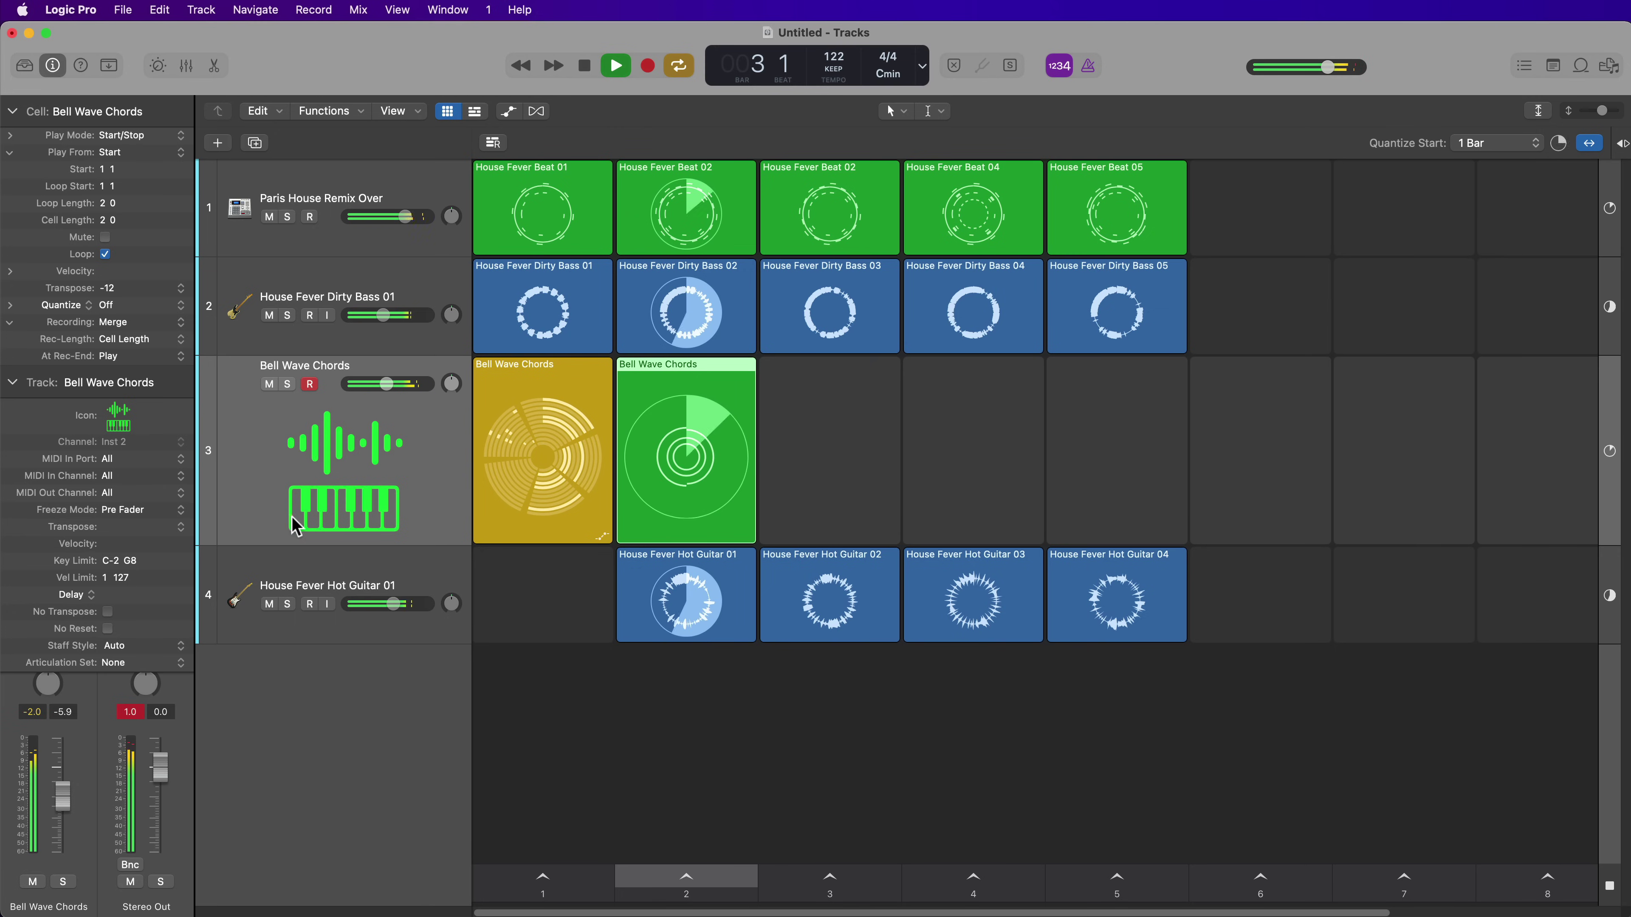
{"action": "left_click", "coordinate": [13, 382]}
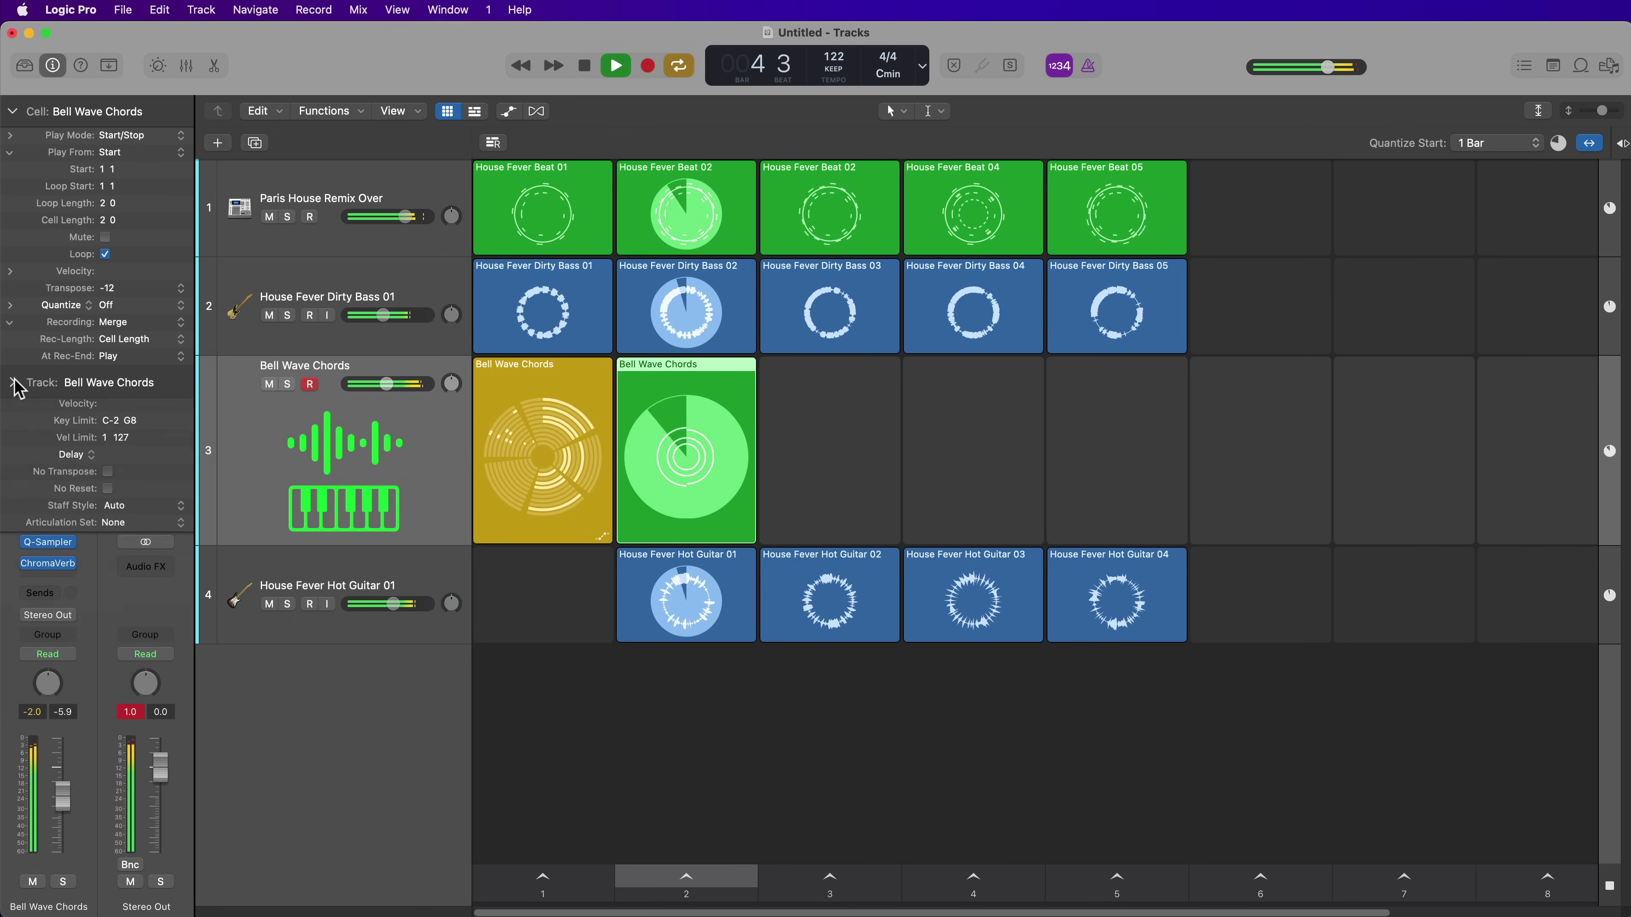
{"action": "left_click", "coordinate": [13, 112]}
Lower the Stereo Out fader to -2.3, stop playback and enlarge the grid rows.
{"action": "left_click_drag", "start_coordinate": [165, 769], "coordinate": [164, 780]}
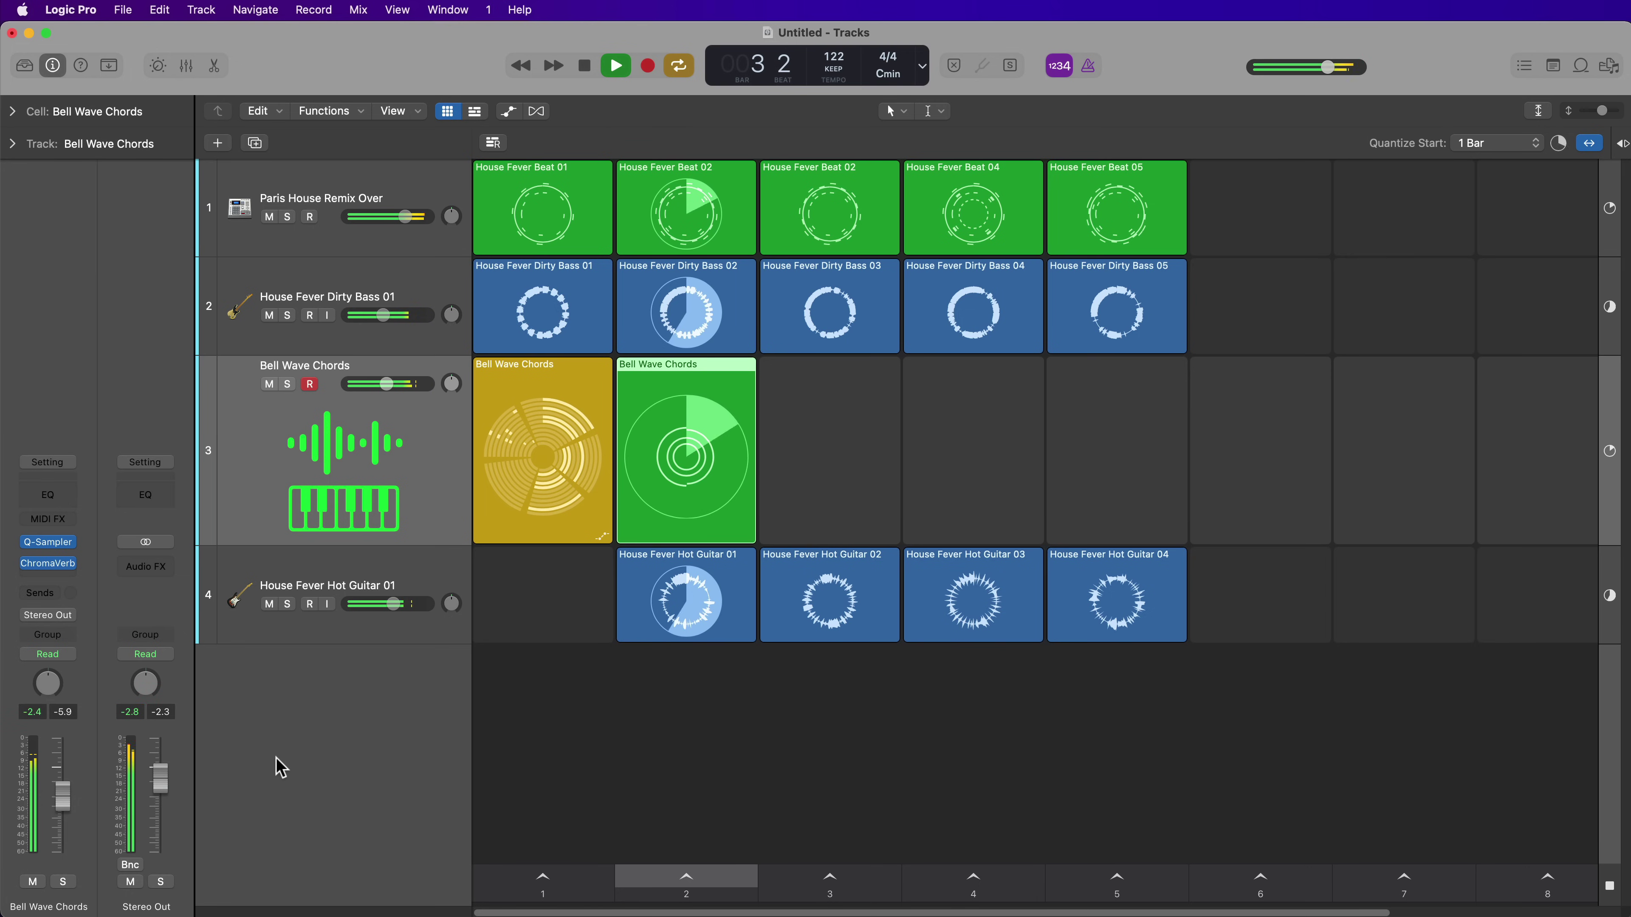
{"action": "key", "text": "space"}
{"action": "key", "text": "z"}
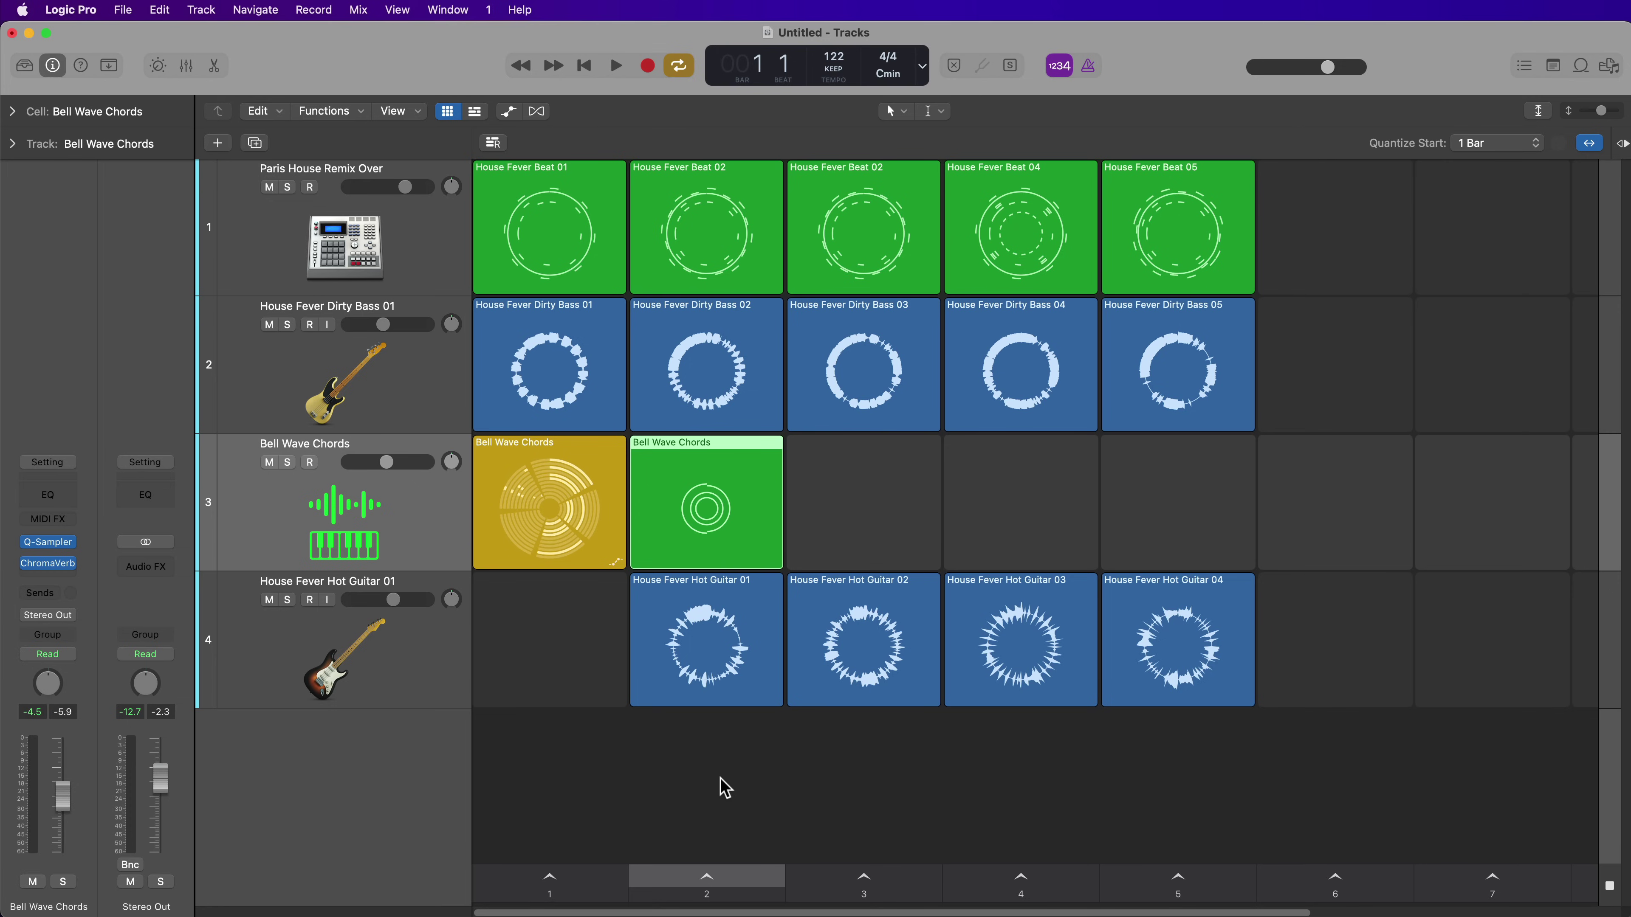
Show the tracks area beside the zoomed-out Live Loops grid and select scene 1.
{"action": "key", "text": "alt+b"}
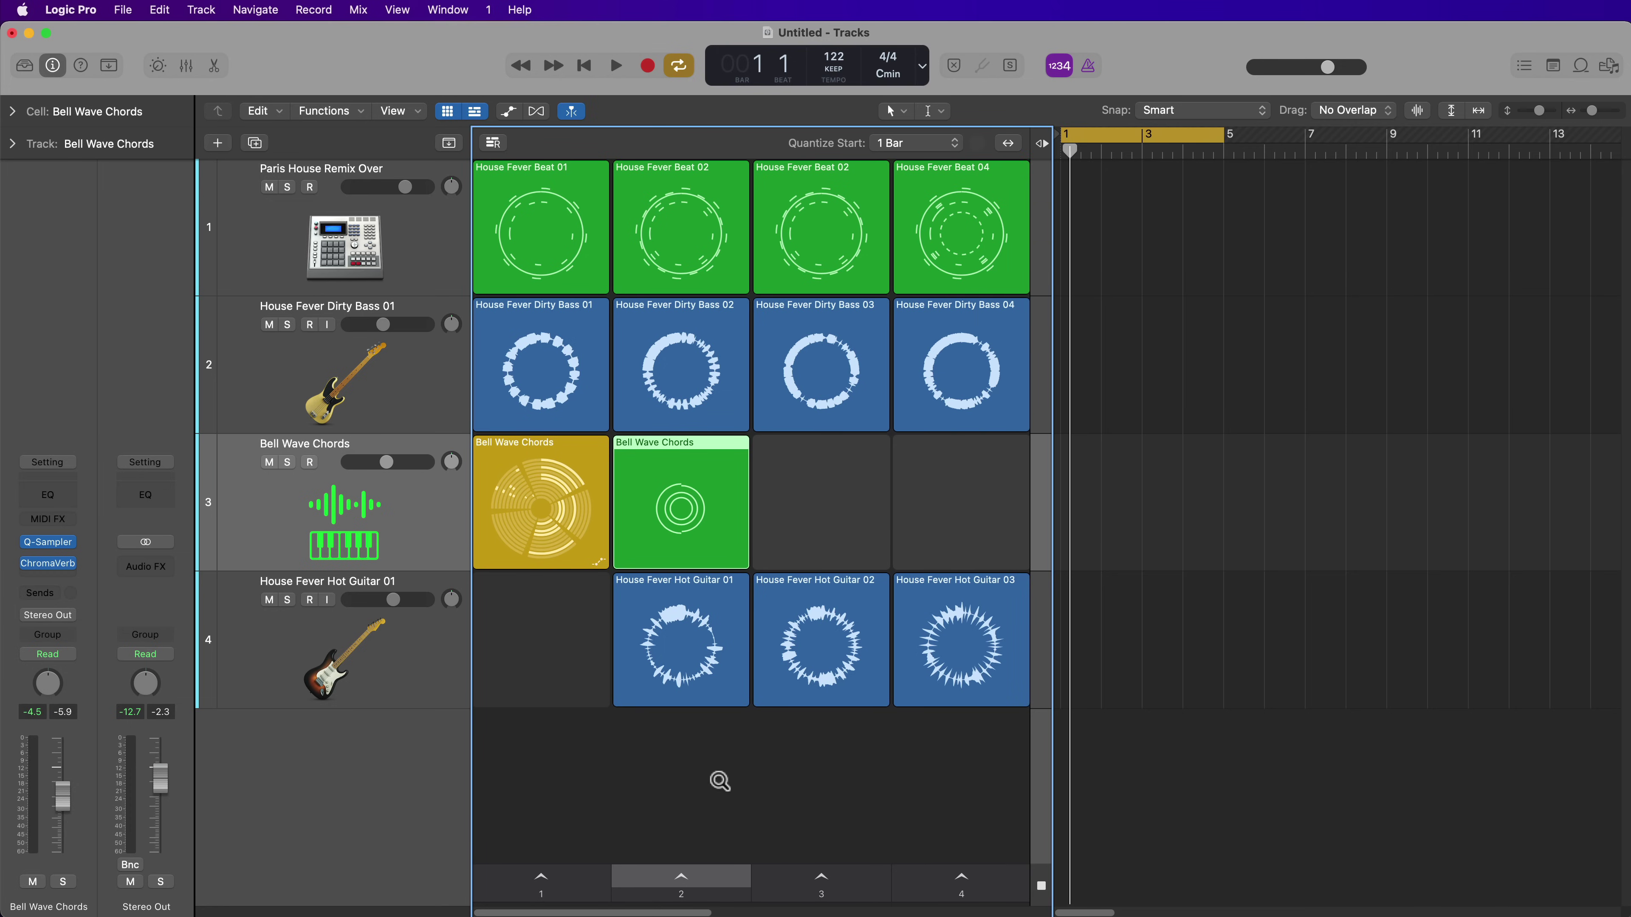
{"action": "left_click", "coordinate": [719, 780], "text": "ctrl+alt"}
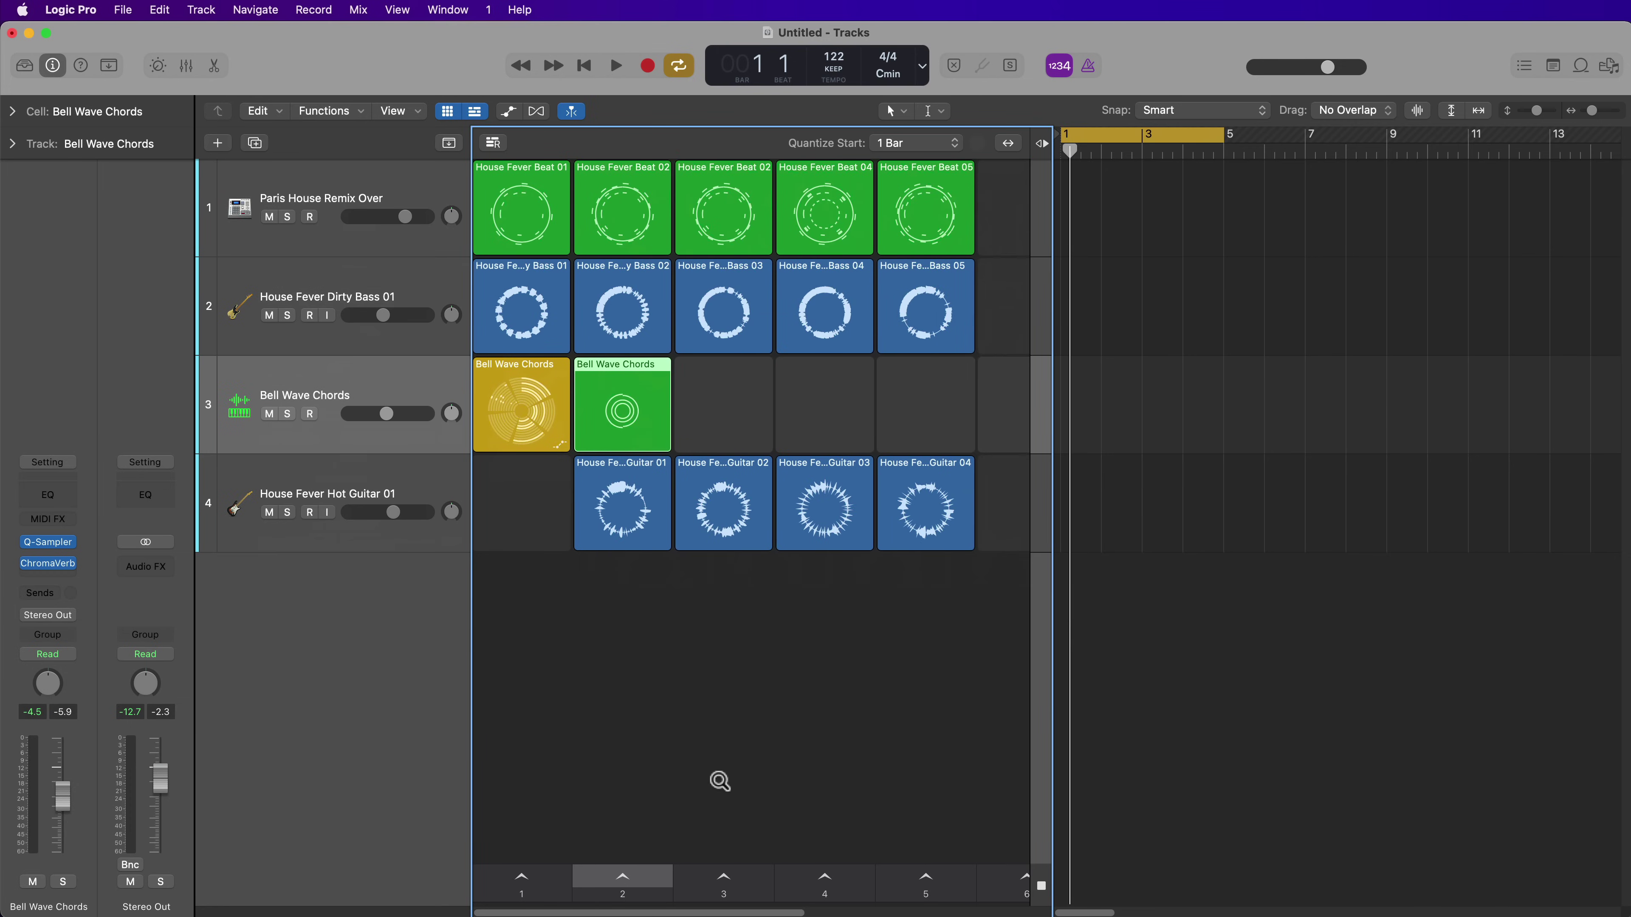
{"action": "left_click", "coordinate": [1315, 486]}
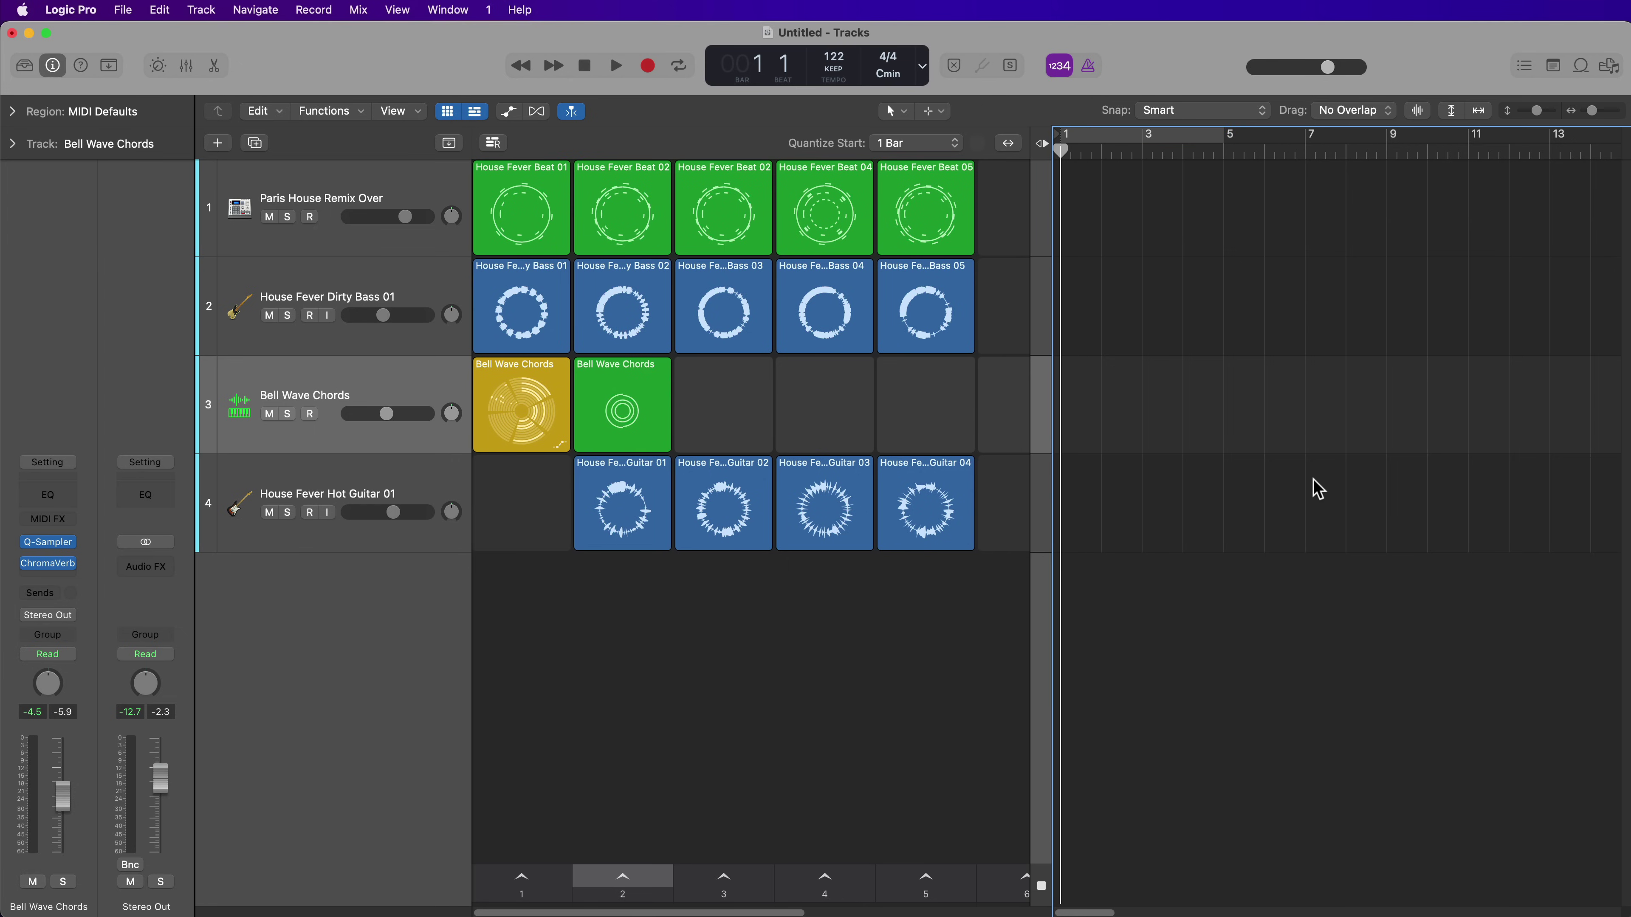
{"action": "left_click", "coordinate": [521, 879]}
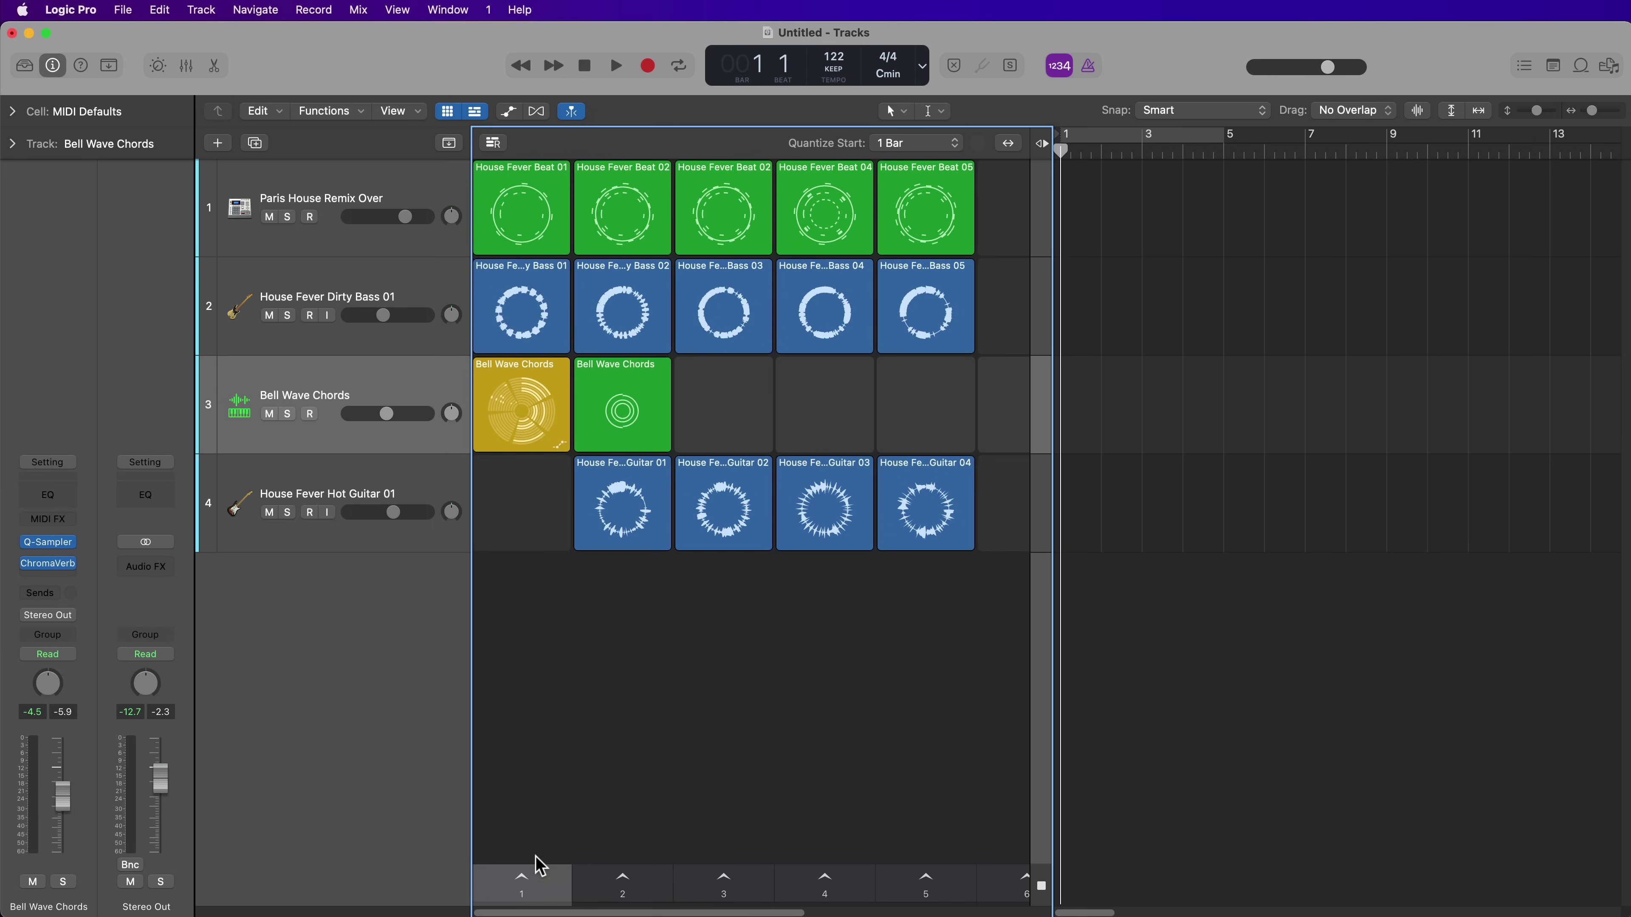
Name scenes 1–5 Intro, Verse A, Verse B, Chorus and Bridge.
{"action": "double_click", "coordinate": [531, 876]}
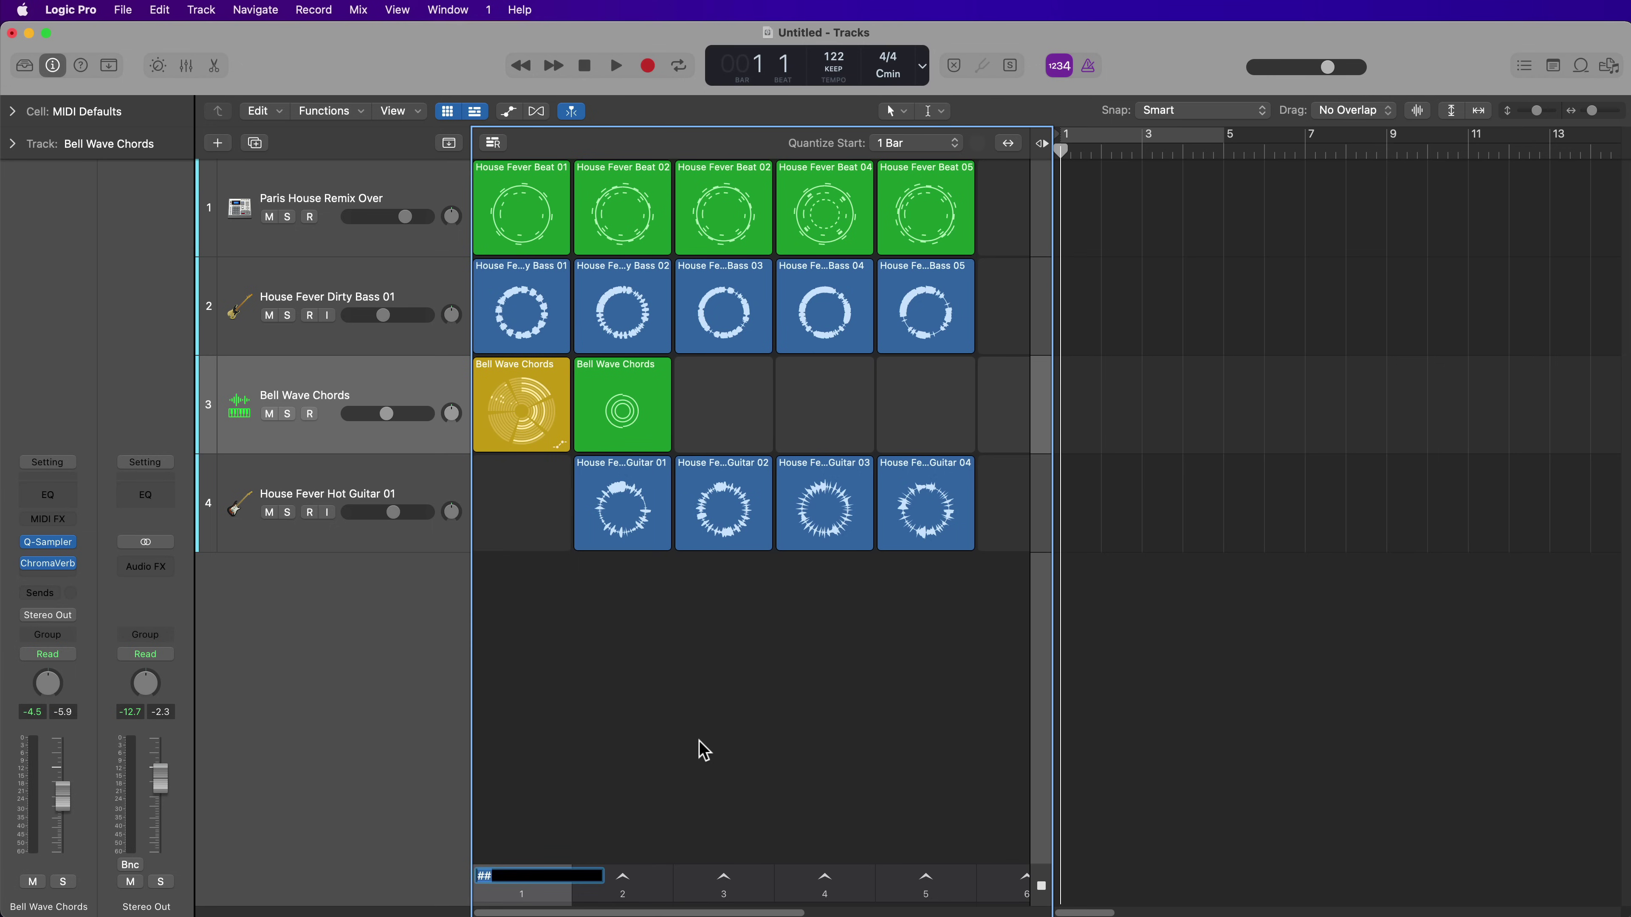
{"action": "type", "text": "Intro"}
{"action": "key", "text": "Tab"}
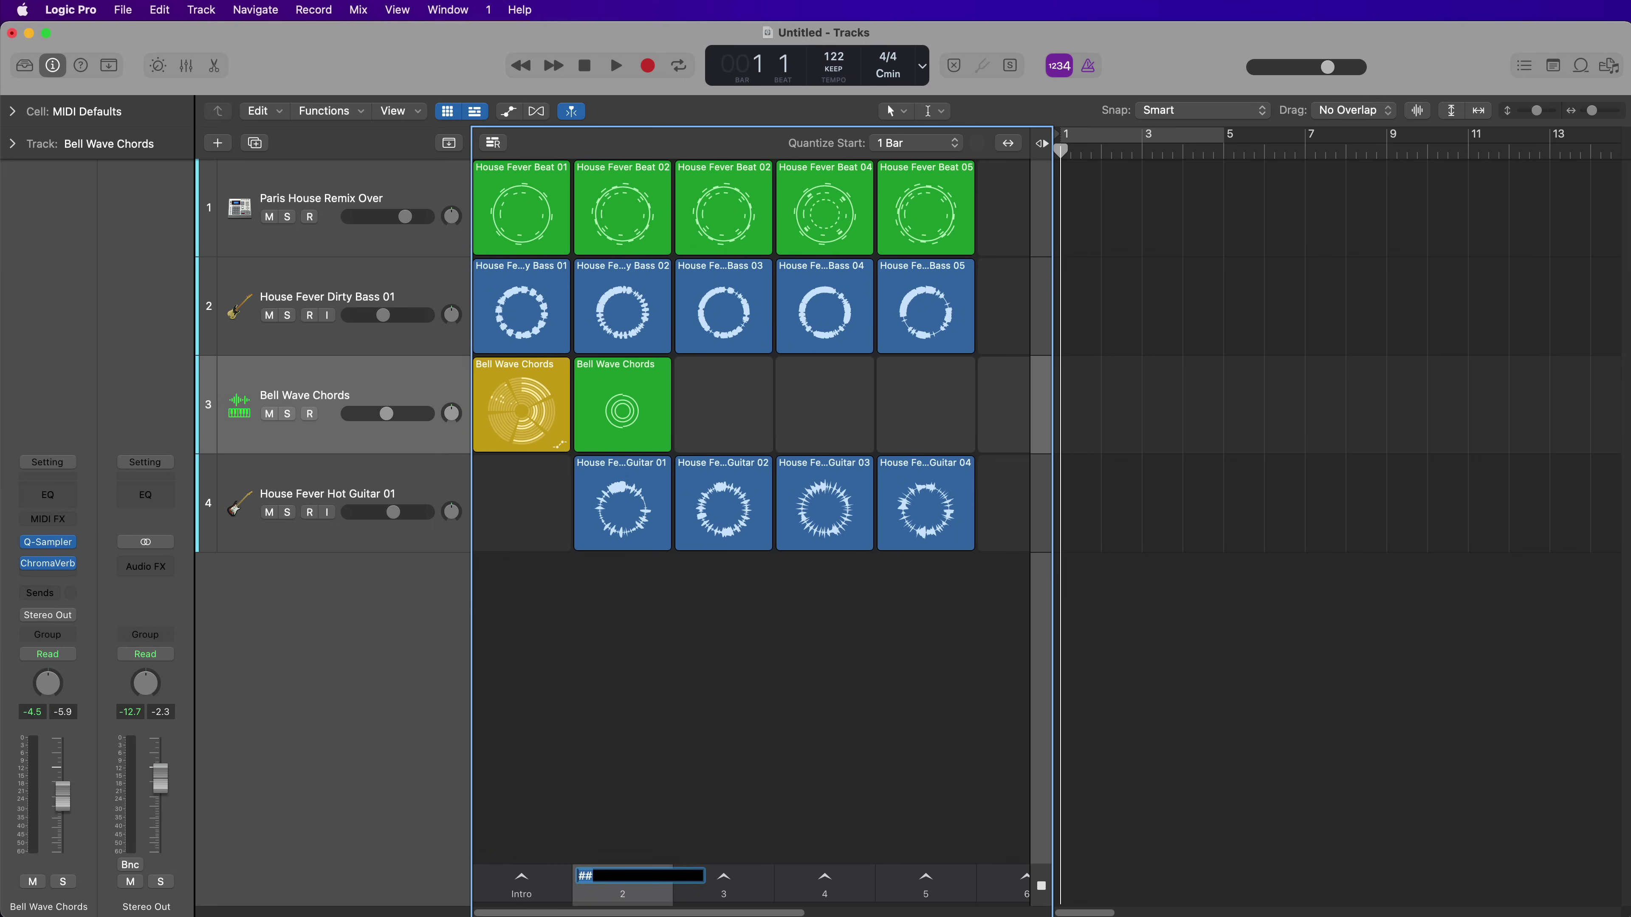
{"action": "type", "text": "Verse A"}
{"action": "key", "text": "Tab"}
{"action": "type", "text": "Verse B"}
{"action": "key", "text": "Tab"}
{"action": "type", "text": "Chorus"}
{"action": "key", "text": "Tab"}
{"action": "type", "text": "Bridge"}
{"action": "key", "text": "Return"}
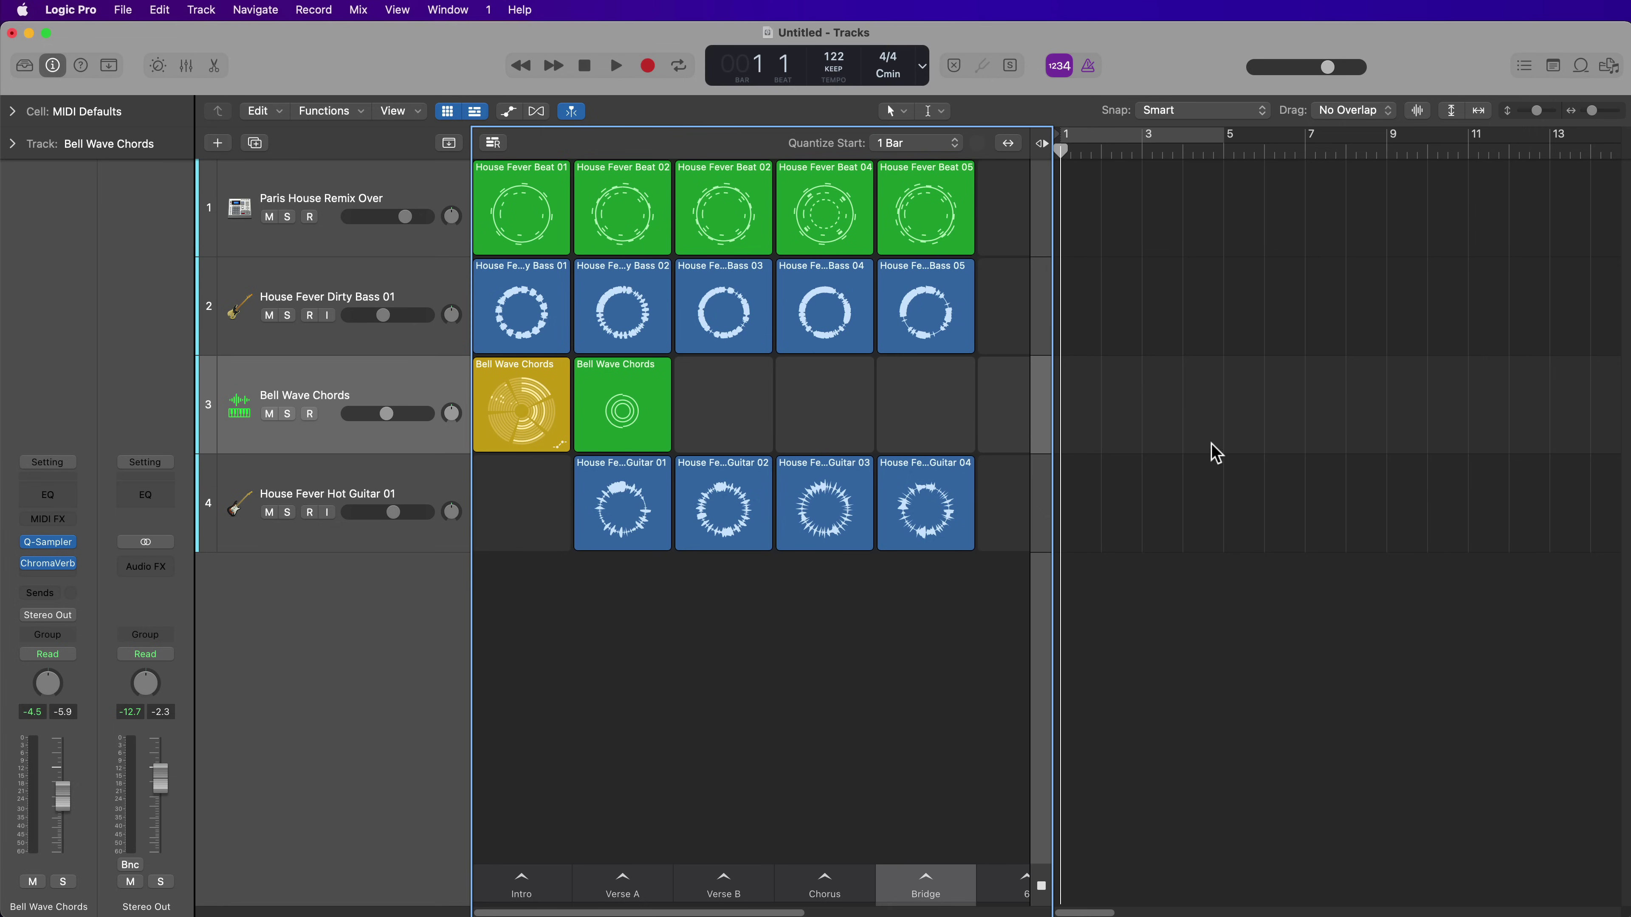
Copy the Intro and Verse A scenes into the tracks area at bars 1 and 5.
{"action": "left_click", "coordinate": [1223, 437]}
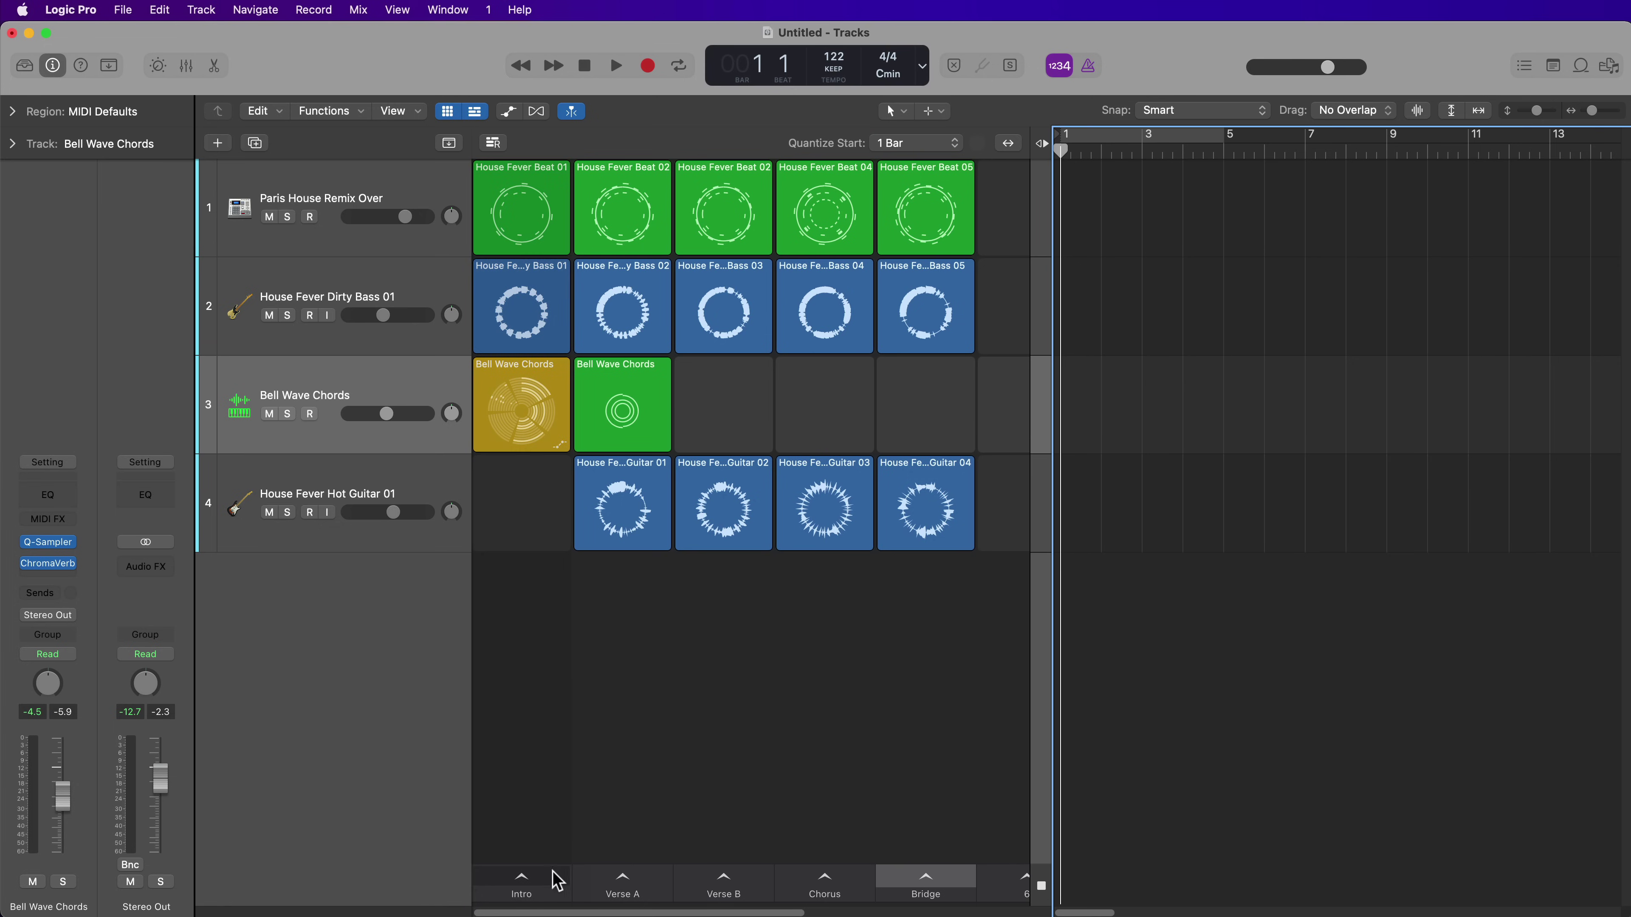
{"action": "left_click", "coordinate": [520, 878]}
{"action": "right_click", "coordinate": [545, 709]}
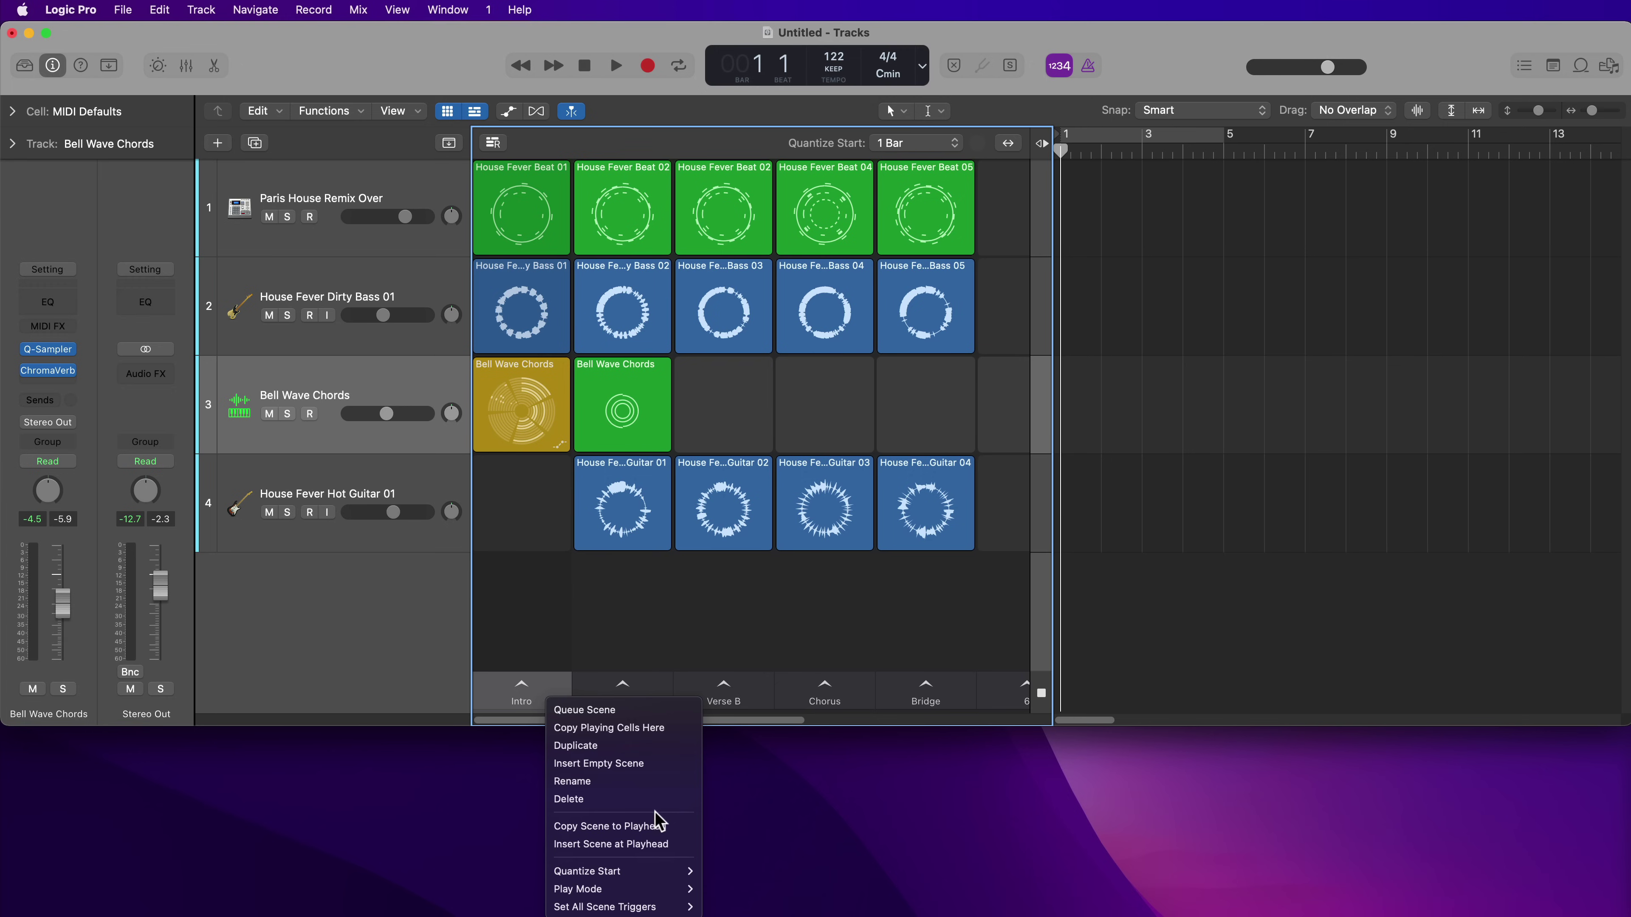
{"action": "left_click", "coordinate": [660, 829]}
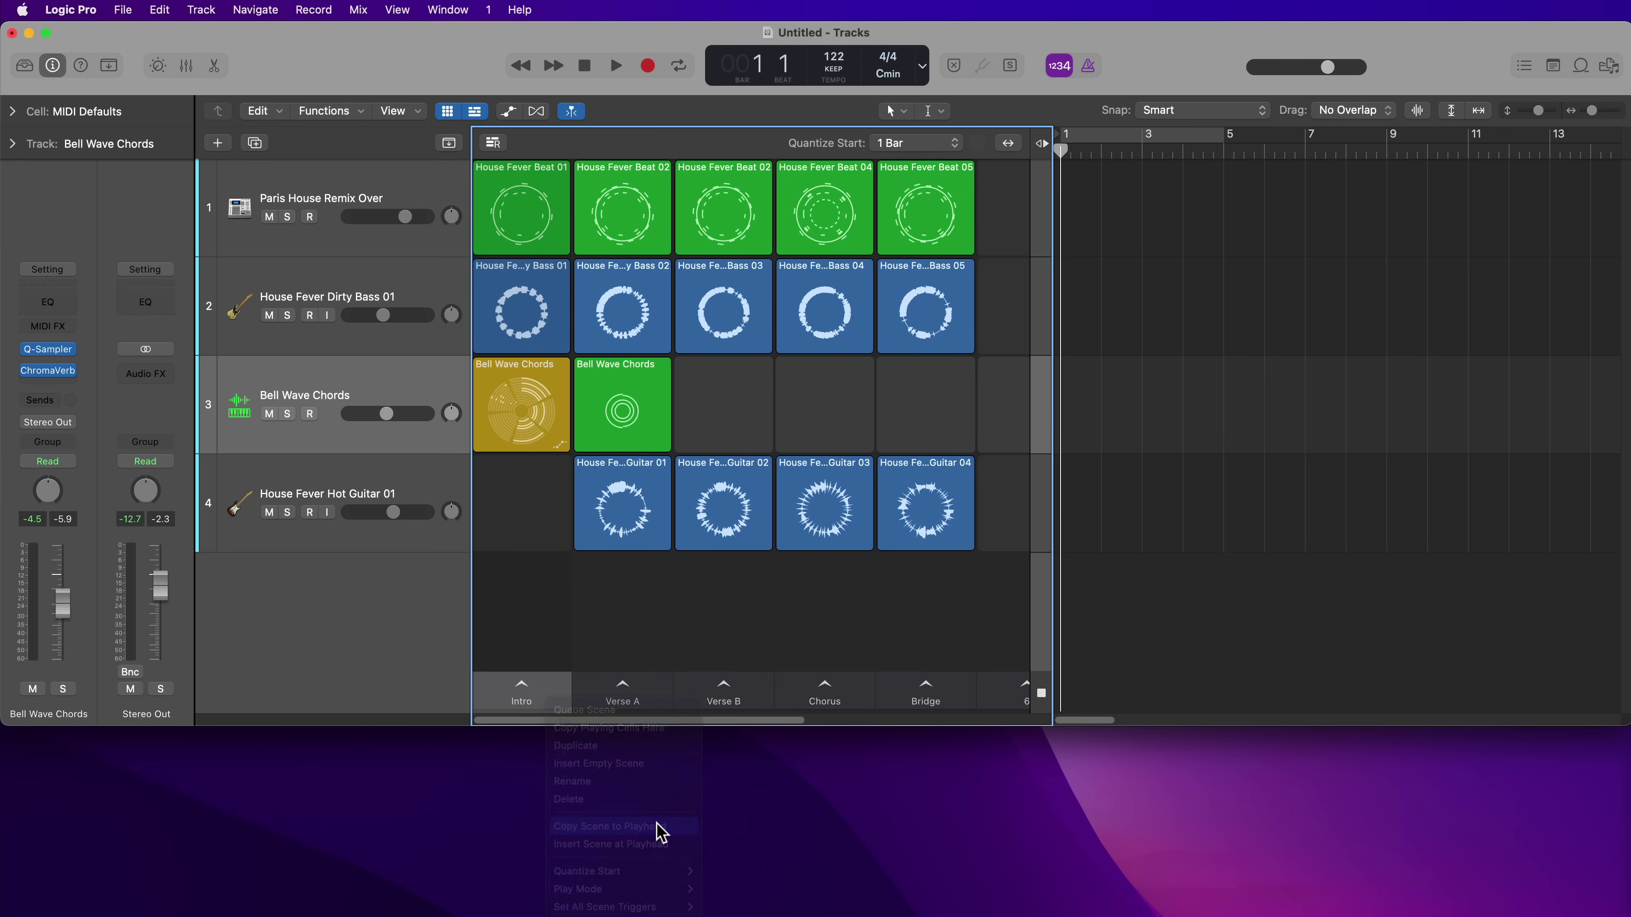
{"action": "left_click", "coordinate": [647, 704]}
{"action": "right_click", "coordinate": [647, 706]}
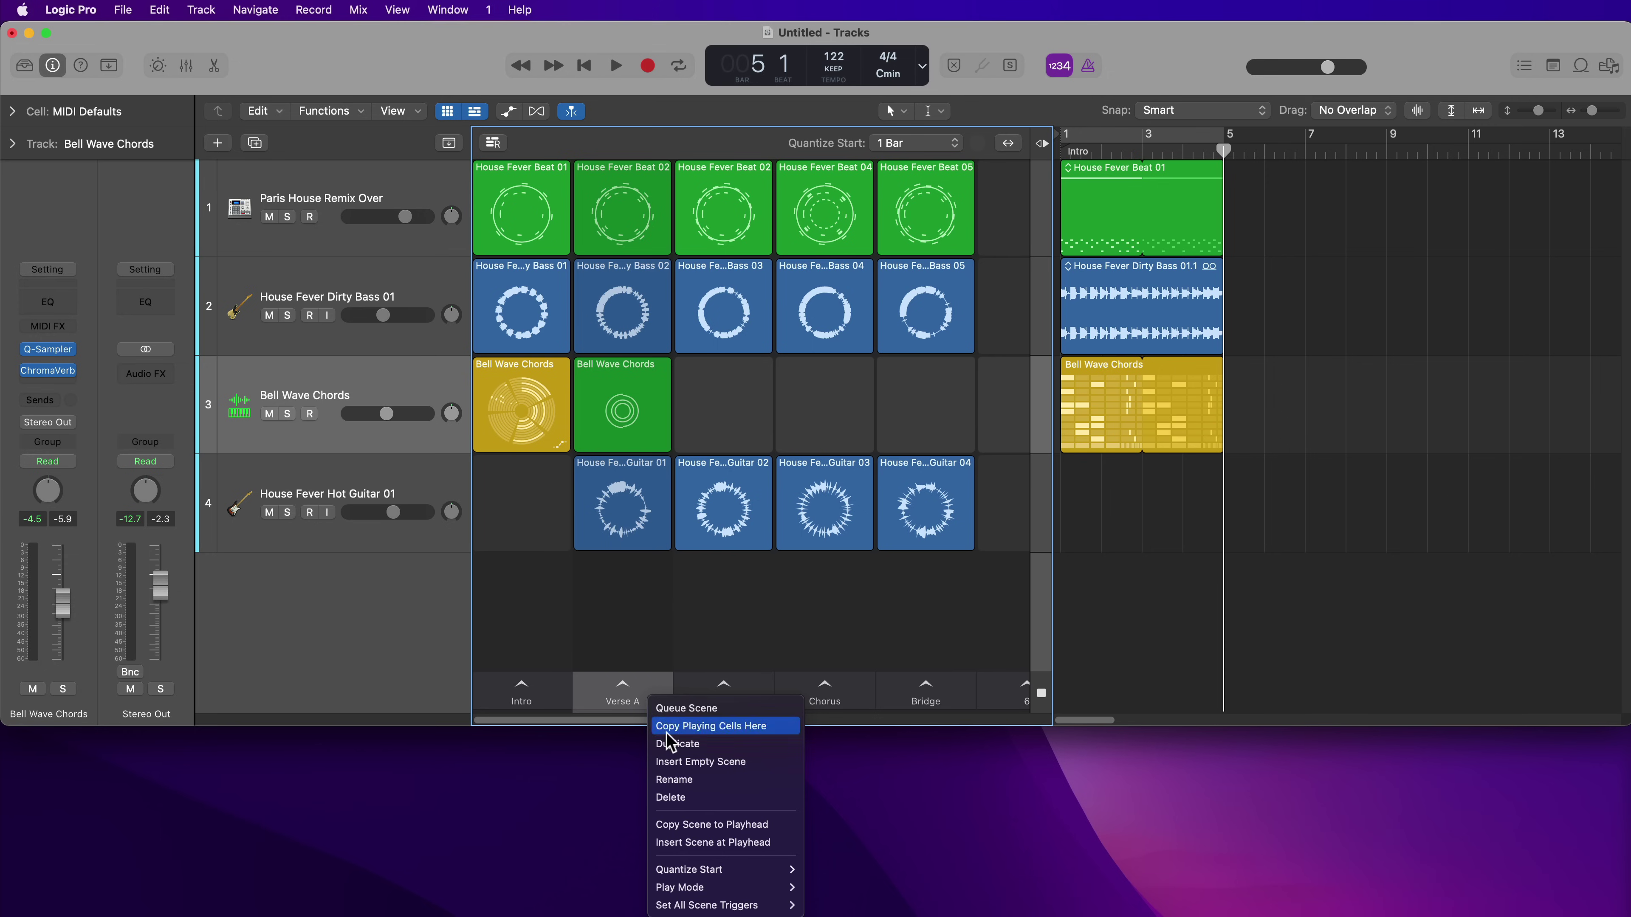
{"action": "left_click", "coordinate": [731, 826]}
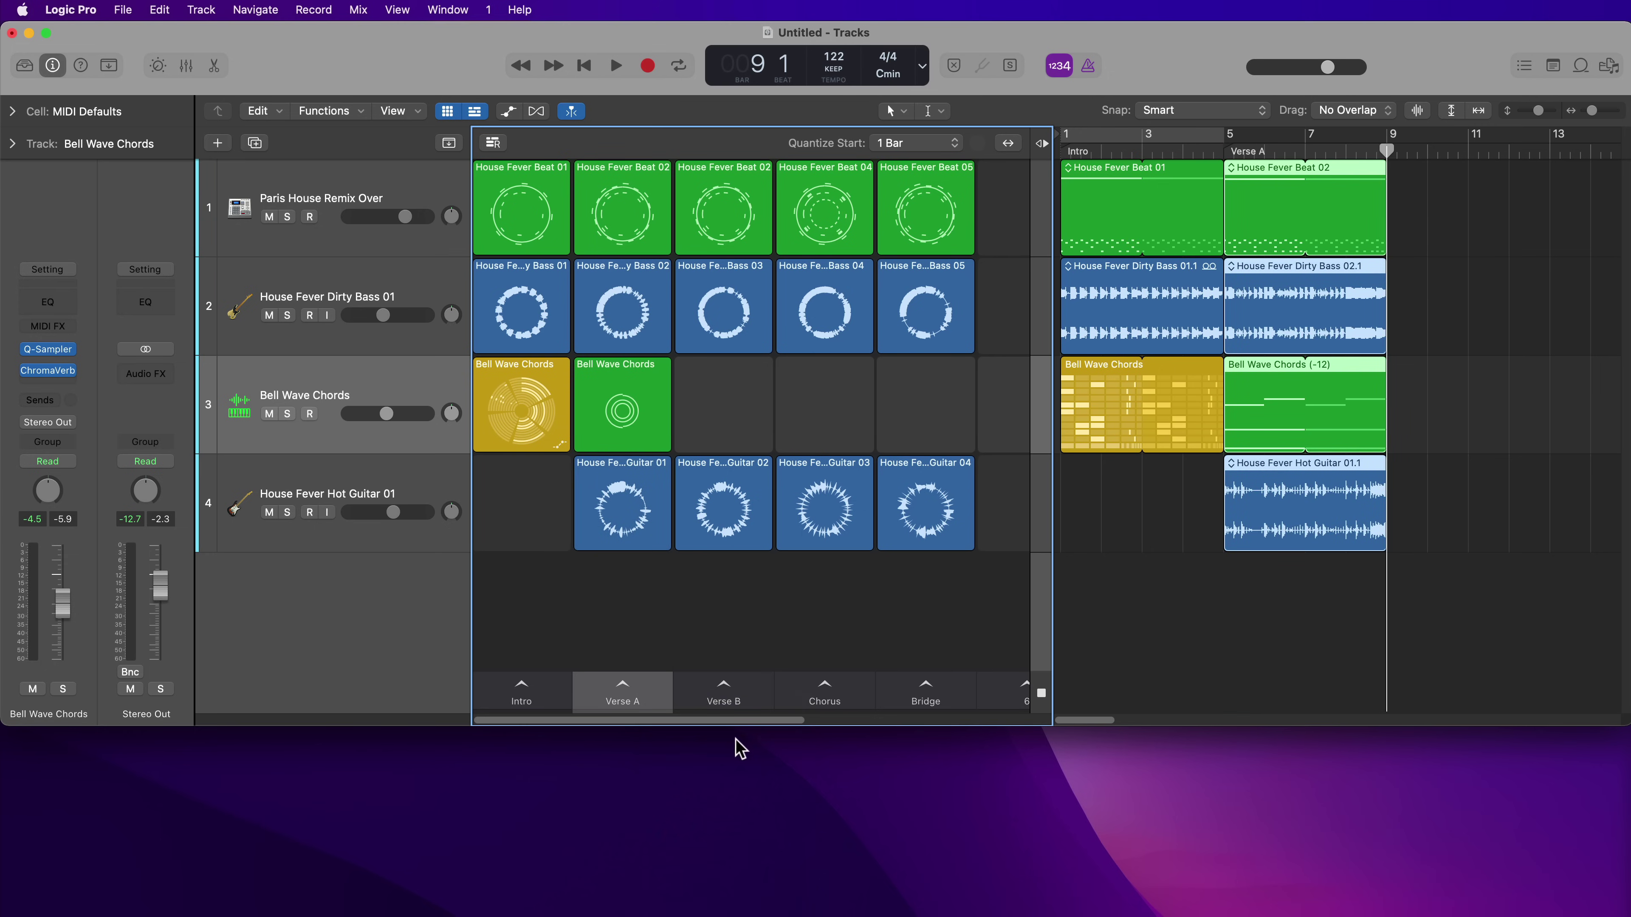
Copy Verse B, Chorus and Bridge into the arrangement at bars 9, 13 and 17.
{"action": "left_click", "coordinate": [740, 703]}
{"action": "right_click", "coordinate": [740, 703]}
{"action": "left_click", "coordinate": [794, 848]}
{"action": "left_click", "coordinate": [837, 704]}
{"action": "right_click", "coordinate": [840, 703]}
{"action": "left_click", "coordinate": [891, 828]}
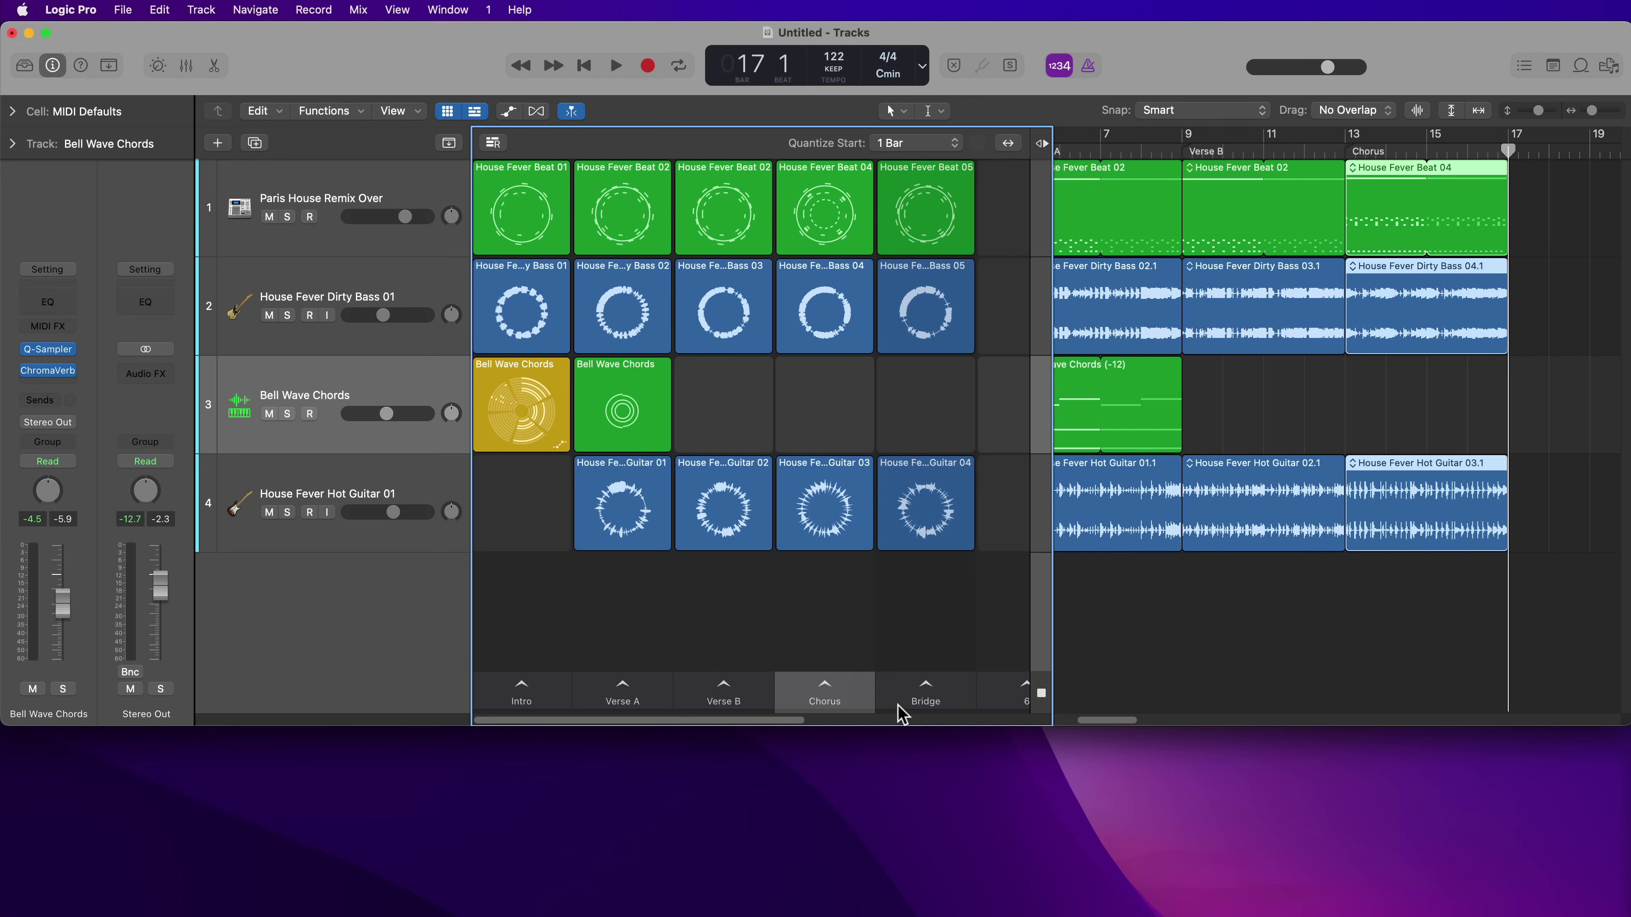
{"action": "left_click", "coordinate": [904, 703]}
{"action": "right_click", "coordinate": [906, 704]}
{"action": "left_click", "coordinate": [957, 827]}
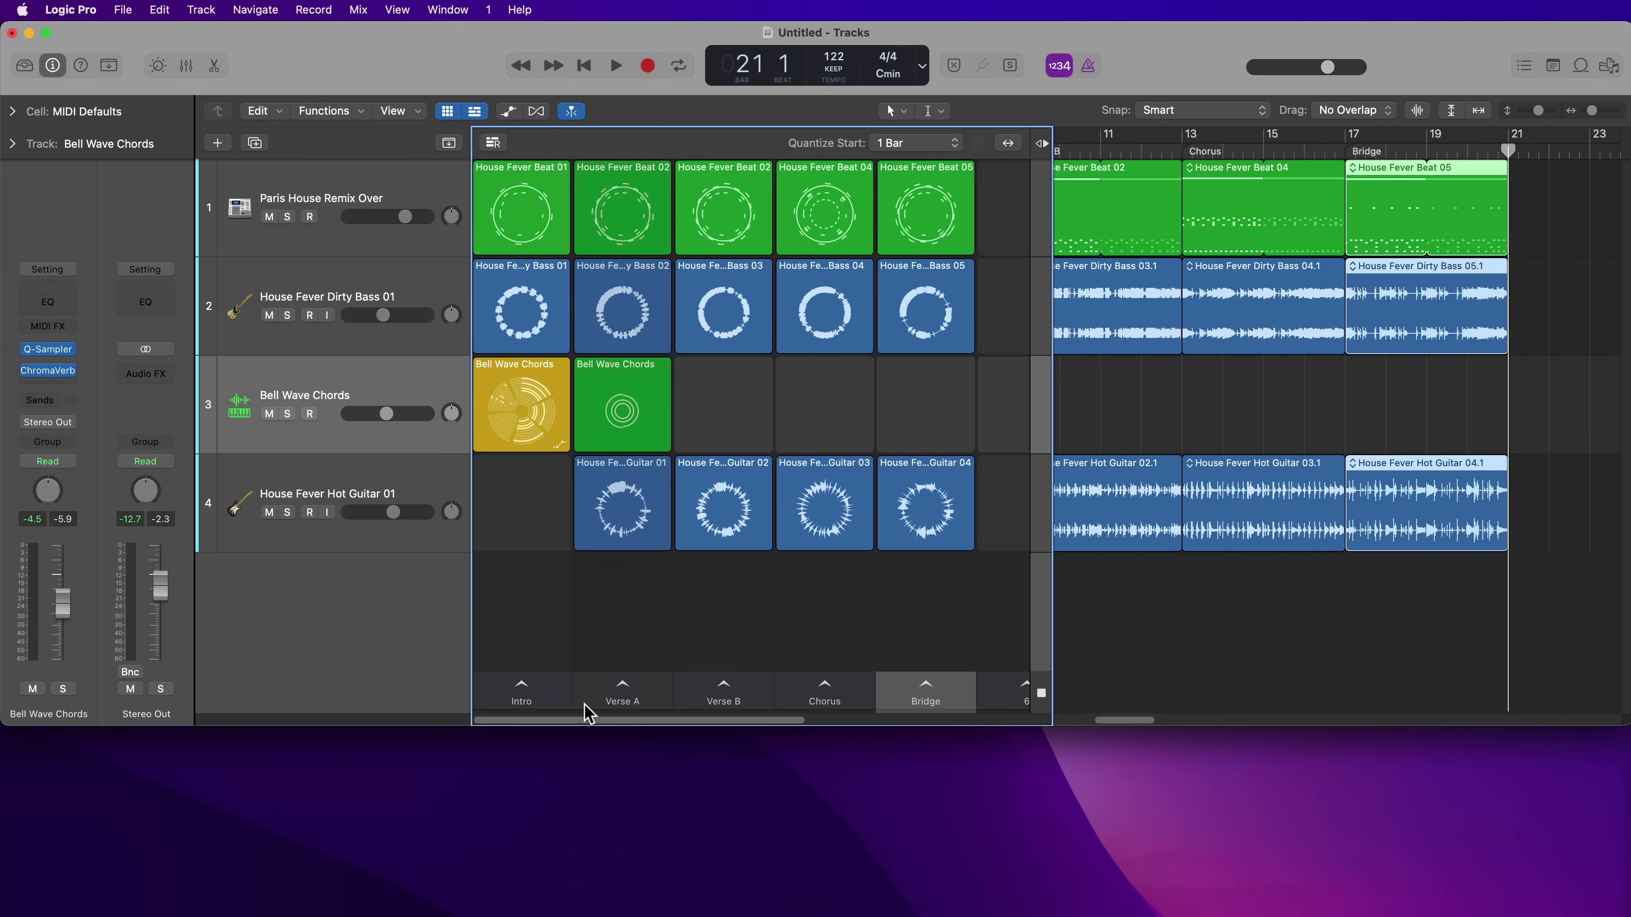
Copy the Intro scene again to bars 21–25 and return the playhead to the start.
{"action": "left_click", "coordinate": [549, 703]}
{"action": "right_click", "coordinate": [550, 703]}
{"action": "left_click", "coordinate": [649, 833]}
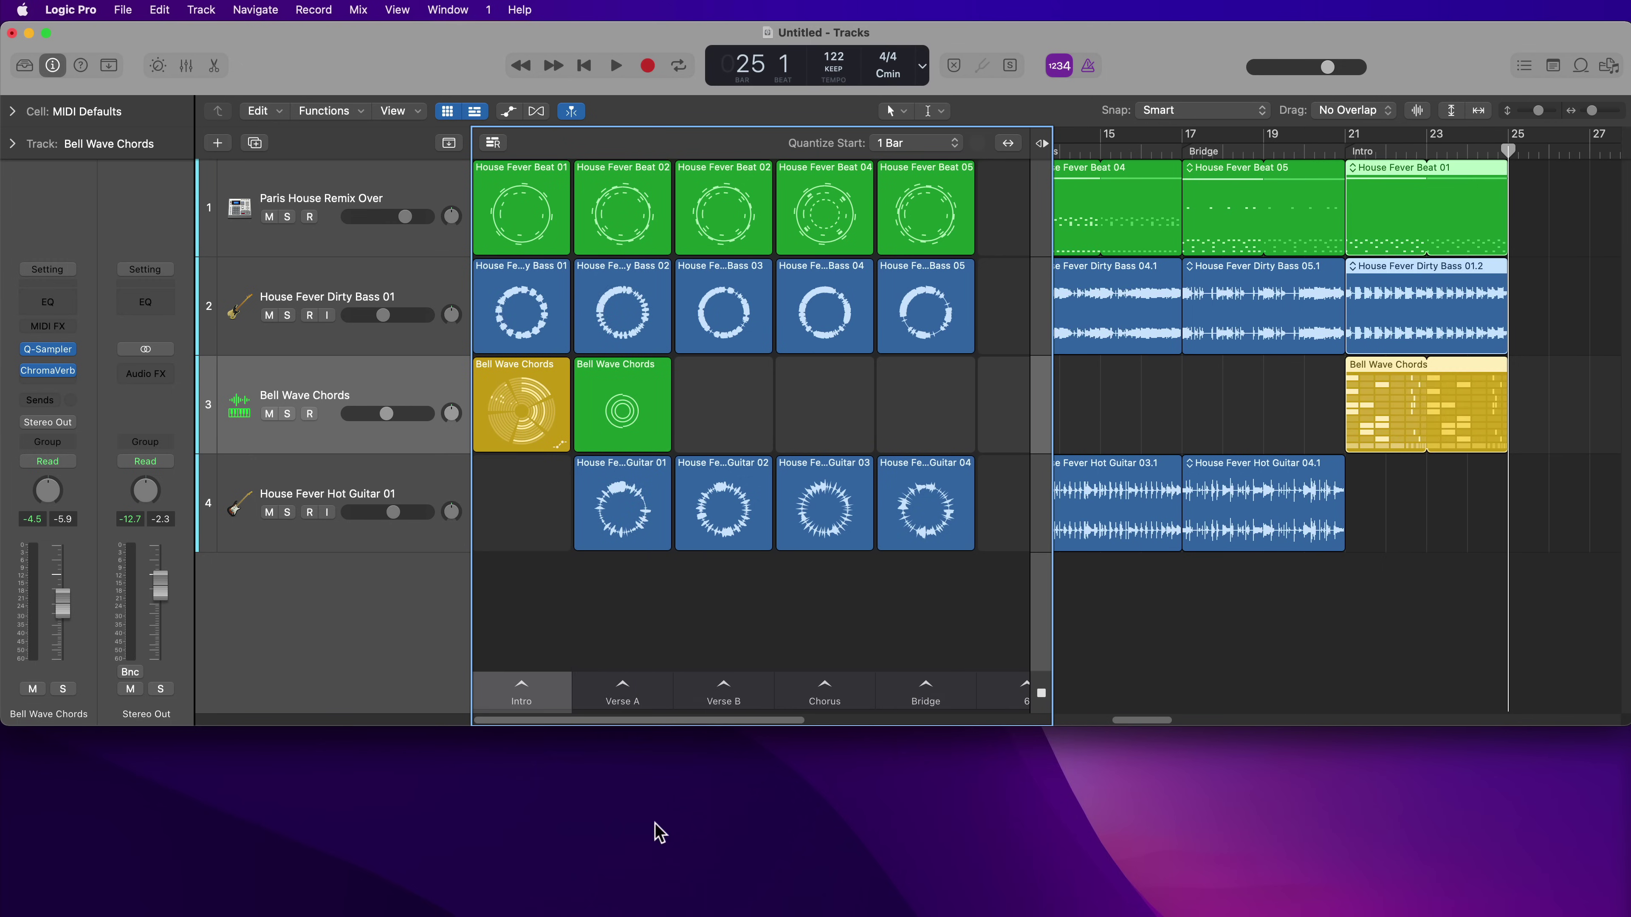
{"action": "left_click", "coordinate": [1297, 650]}
{"action": "scroll", "coordinate": [1298, 646], "scroll_direction": "down", "scroll_amount": 3}
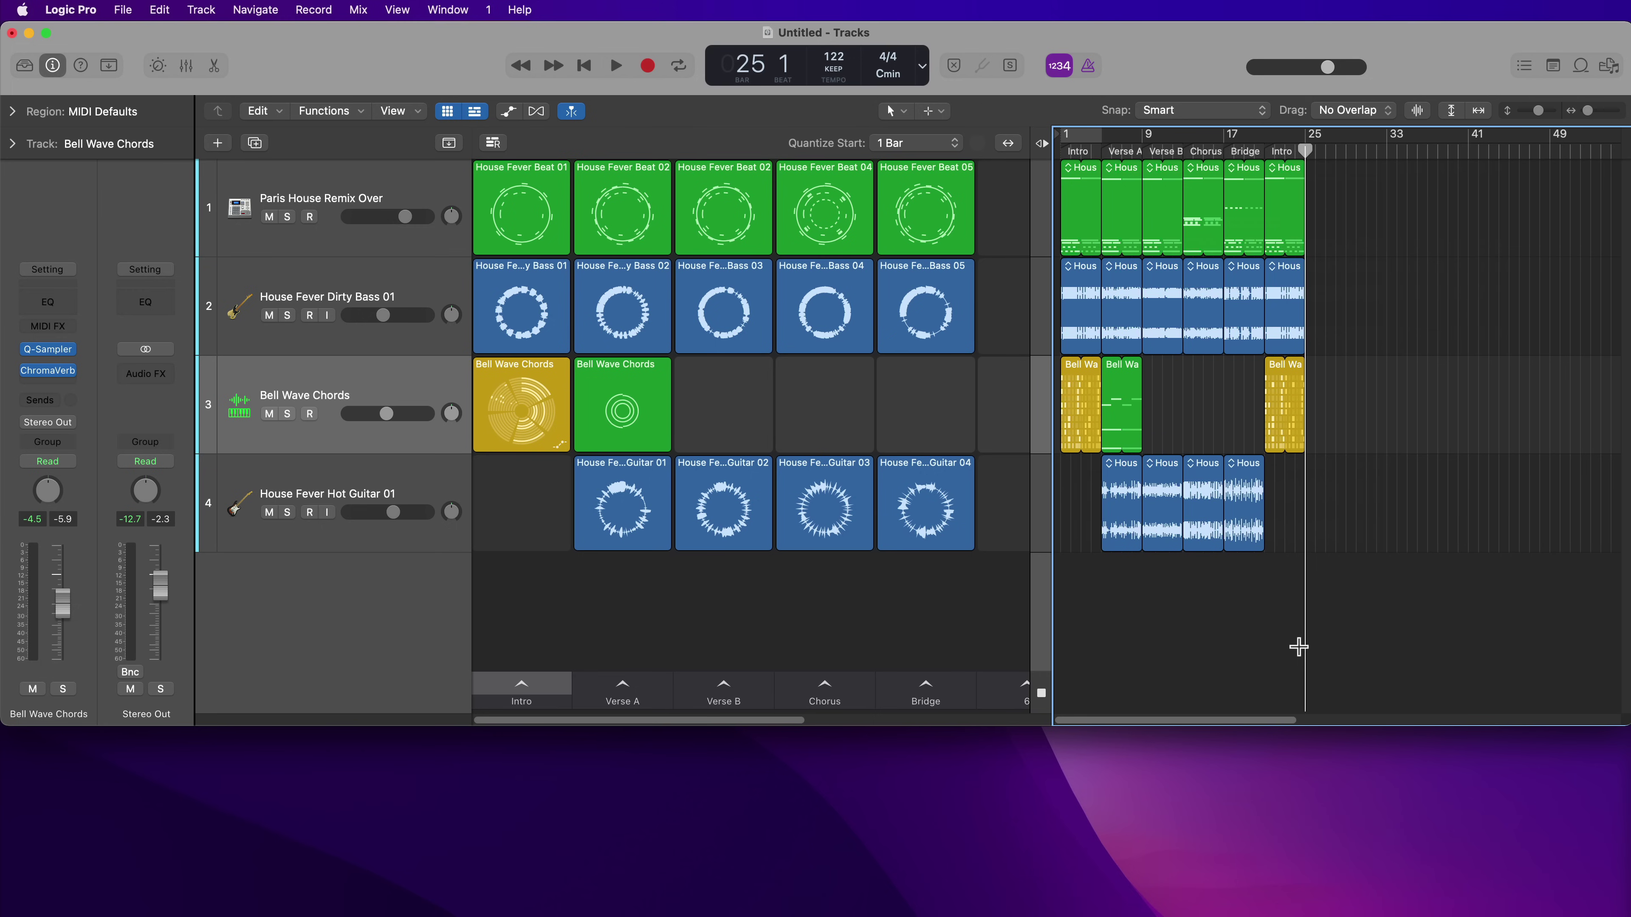
{"action": "key", "text": "Return"}
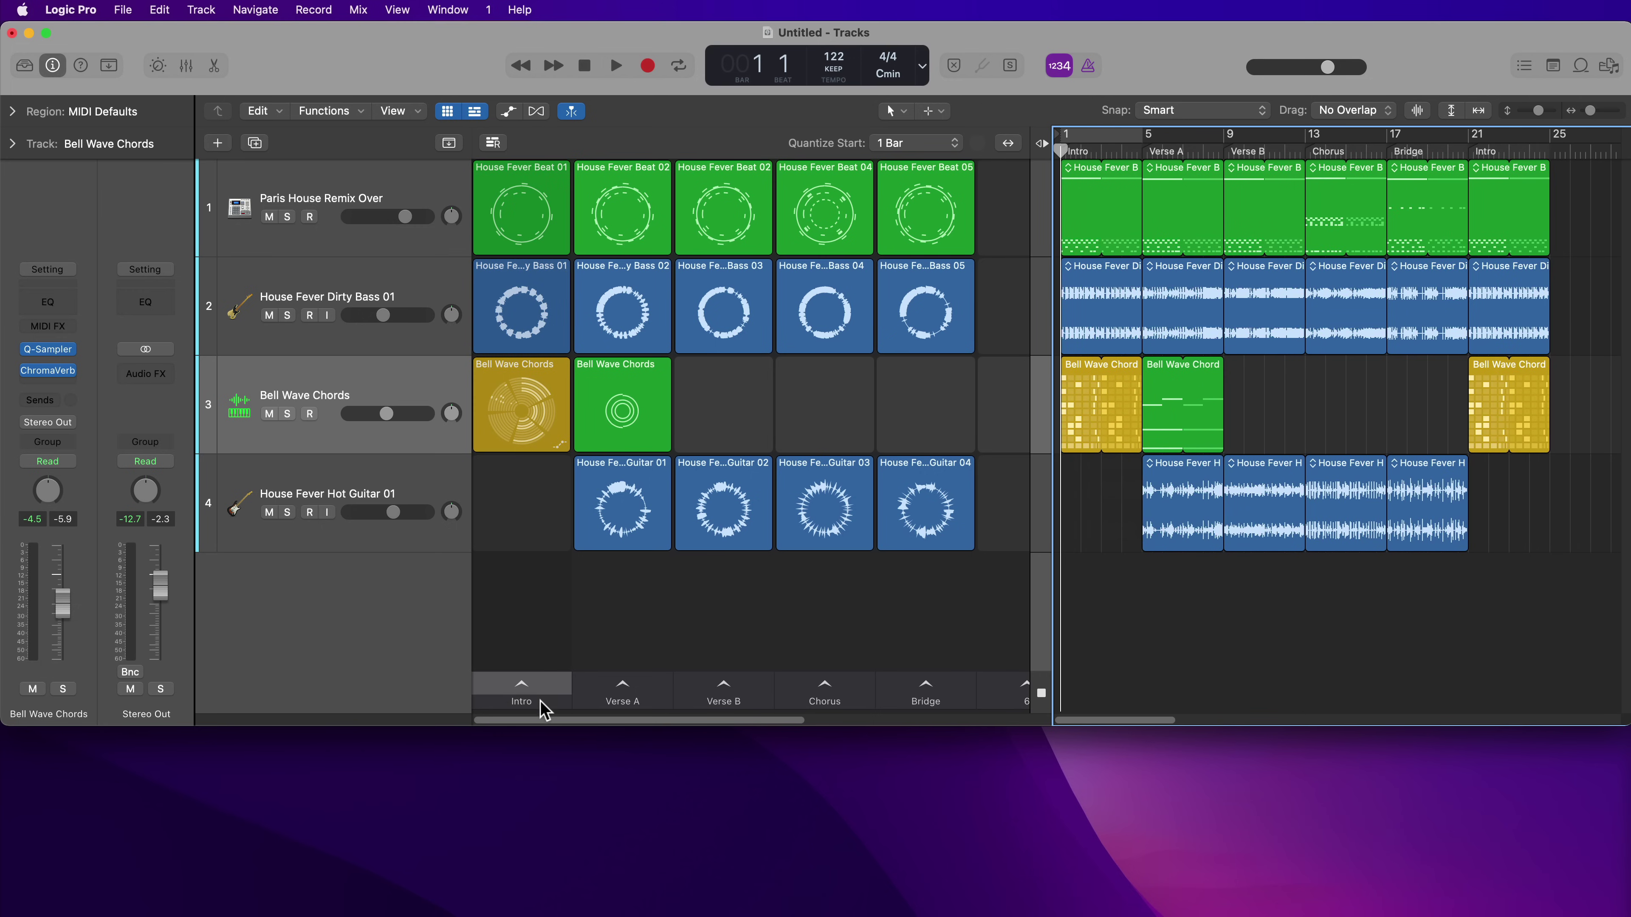
{"action": "right_click", "coordinate": [542, 704]}
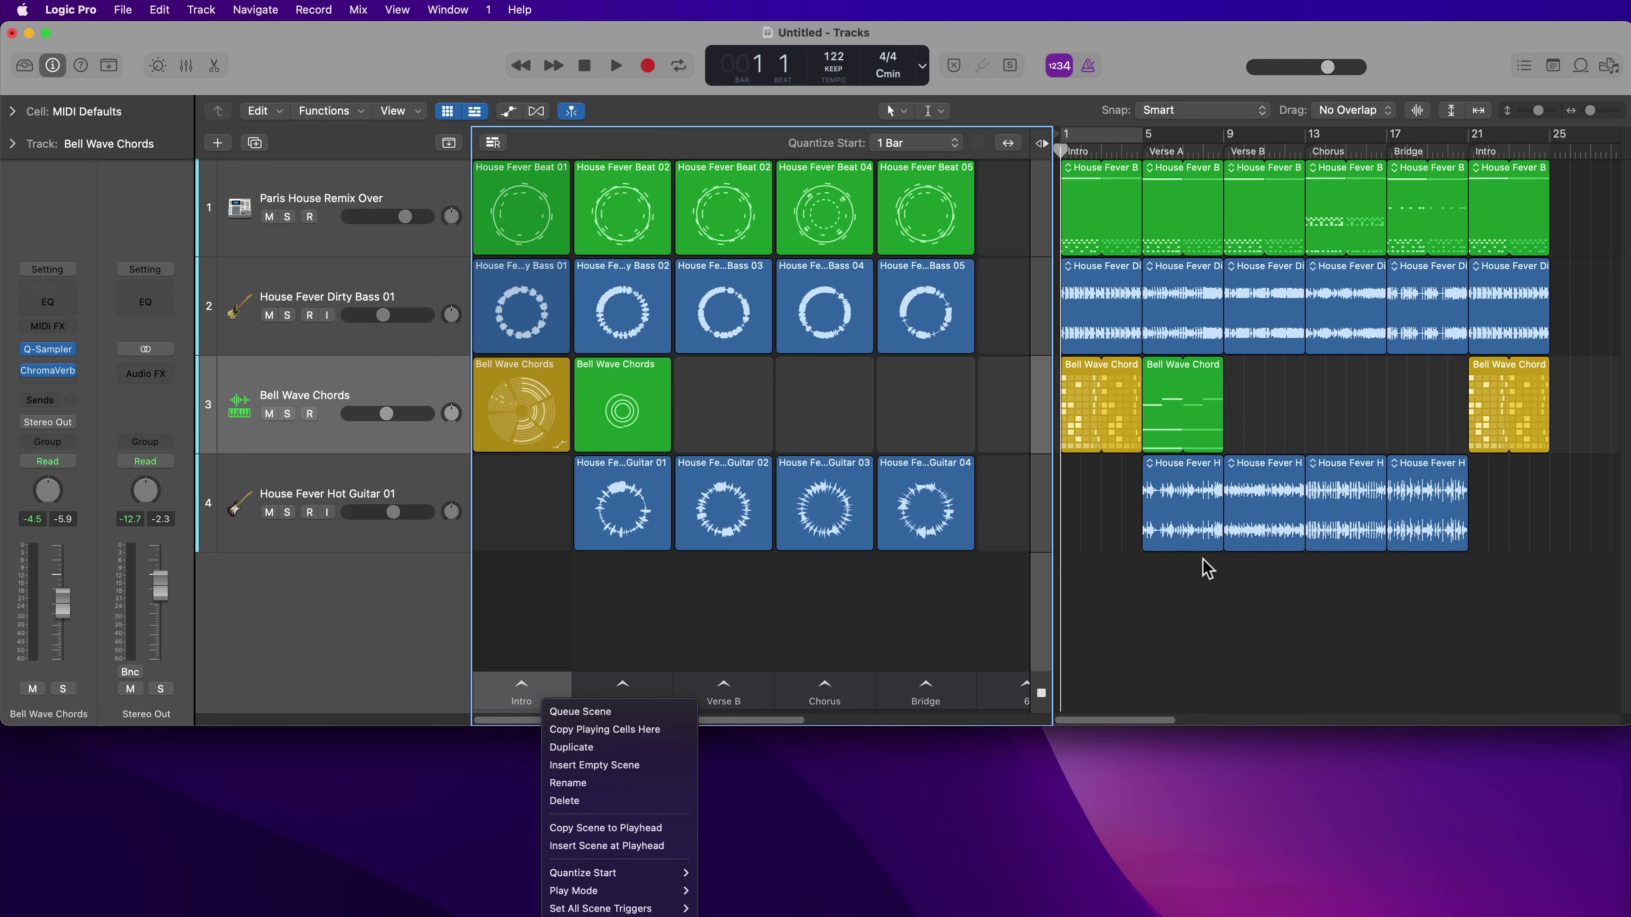
{"action": "key", "text": "Escape"}
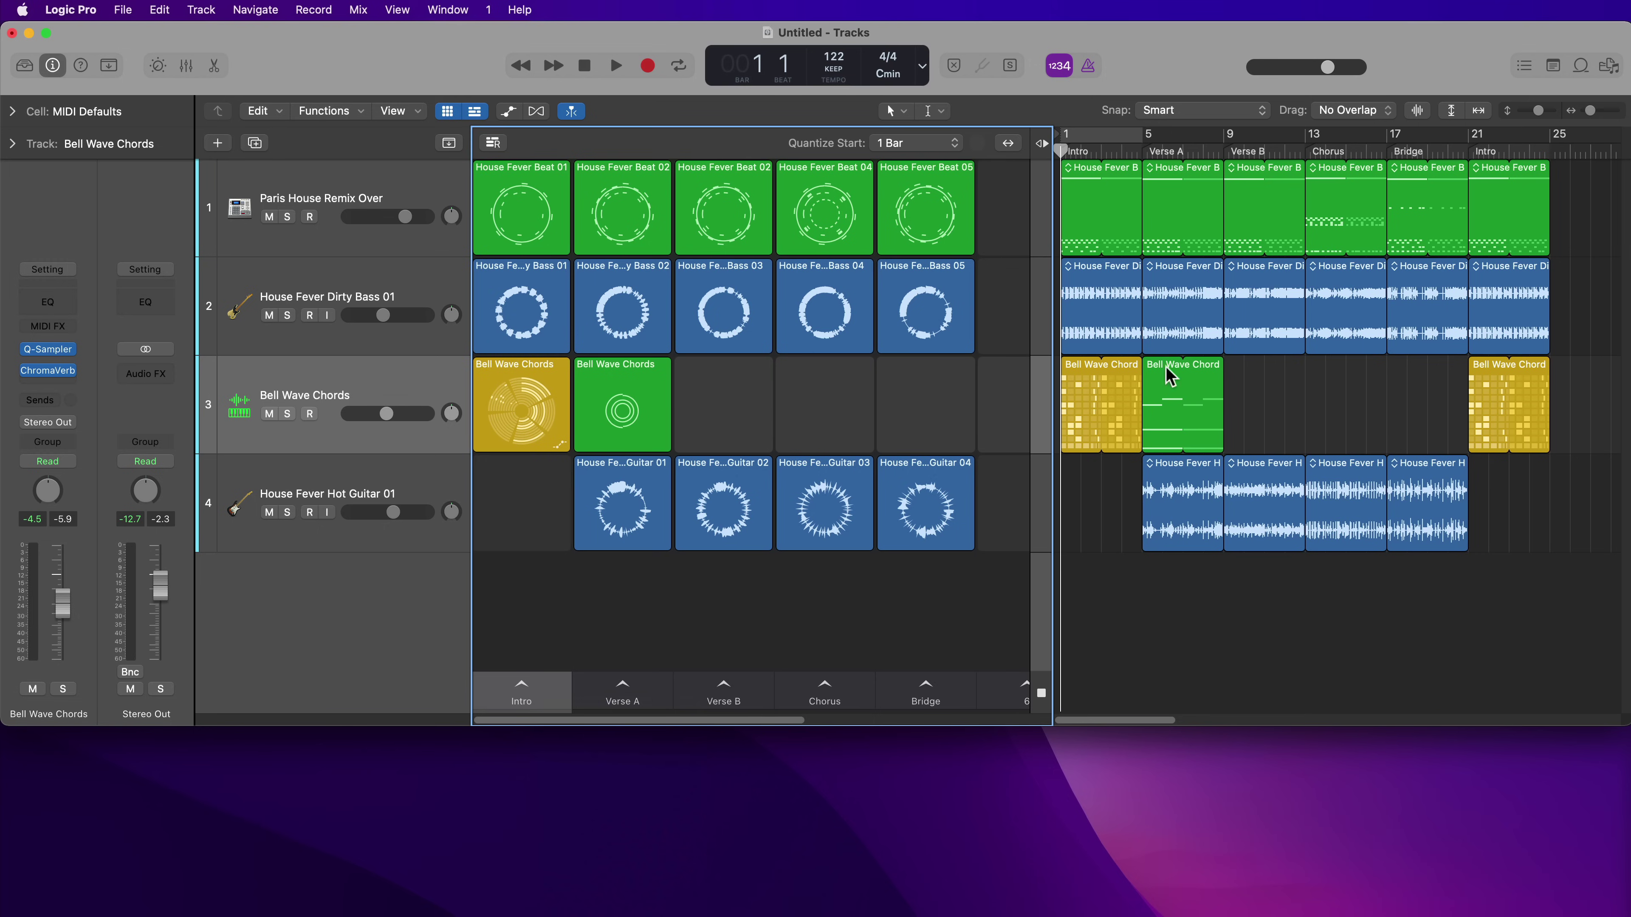
Copy the Intro scene to bar 5, then undo it since it overwrote Verse A.
{"action": "left_click", "coordinate": [1141, 152]}
{"action": "key", "text": "super+Right"}
{"action": "key", "text": "super+Right"}
{"action": "key", "text": "super+Right"}
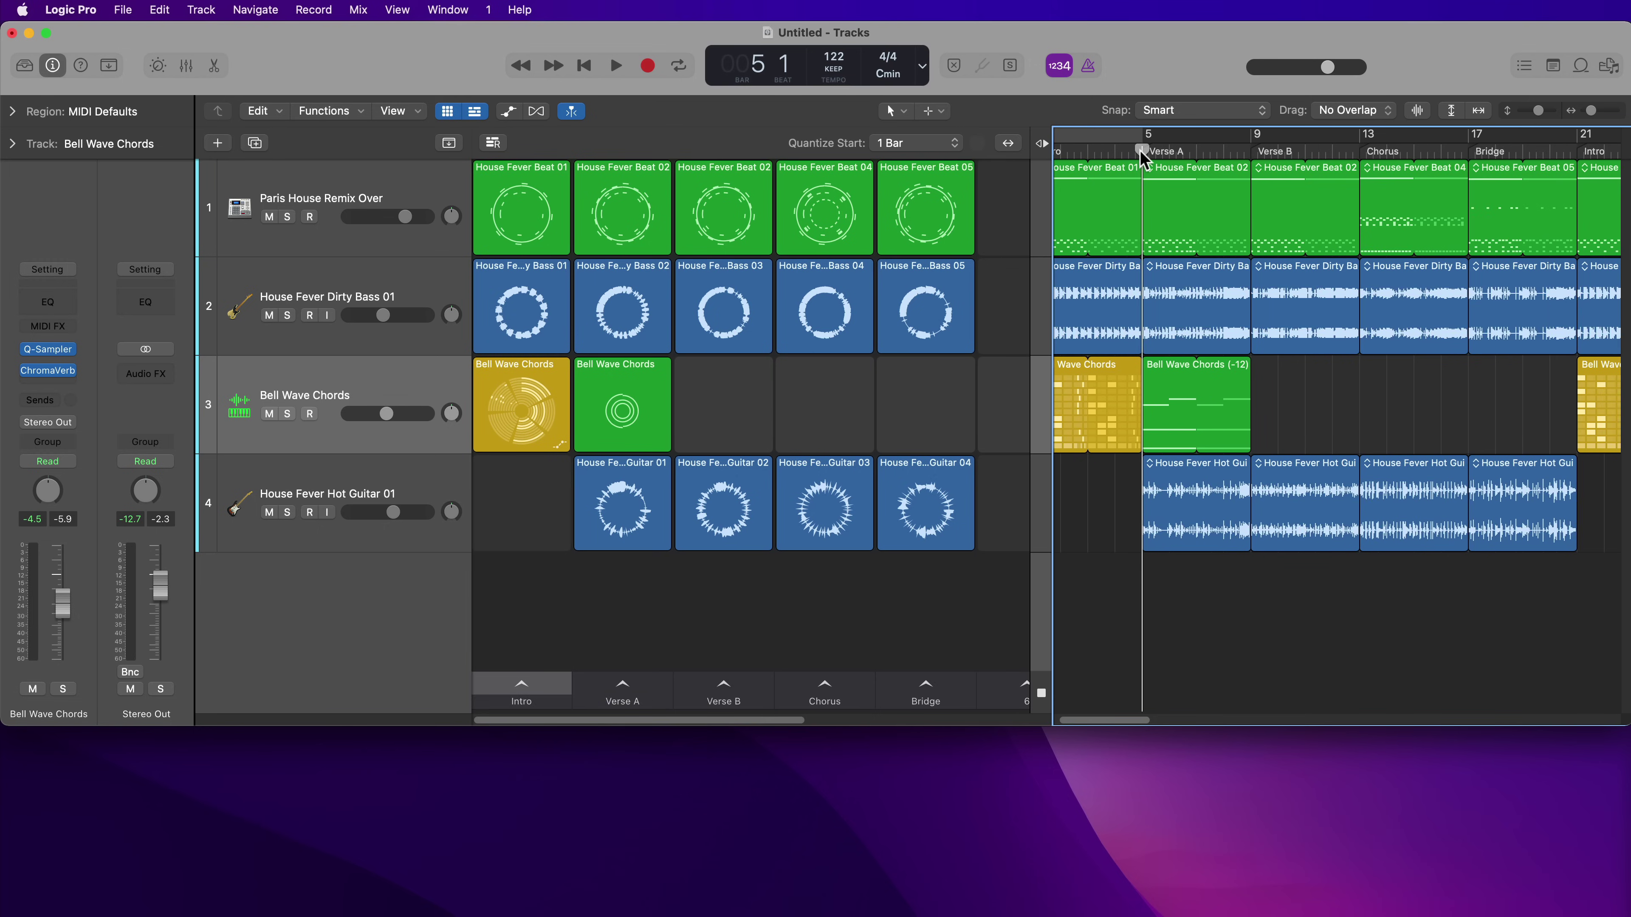
{"action": "scroll", "coordinate": [1183, 582], "scroll_direction": "left", "scroll_amount": 5}
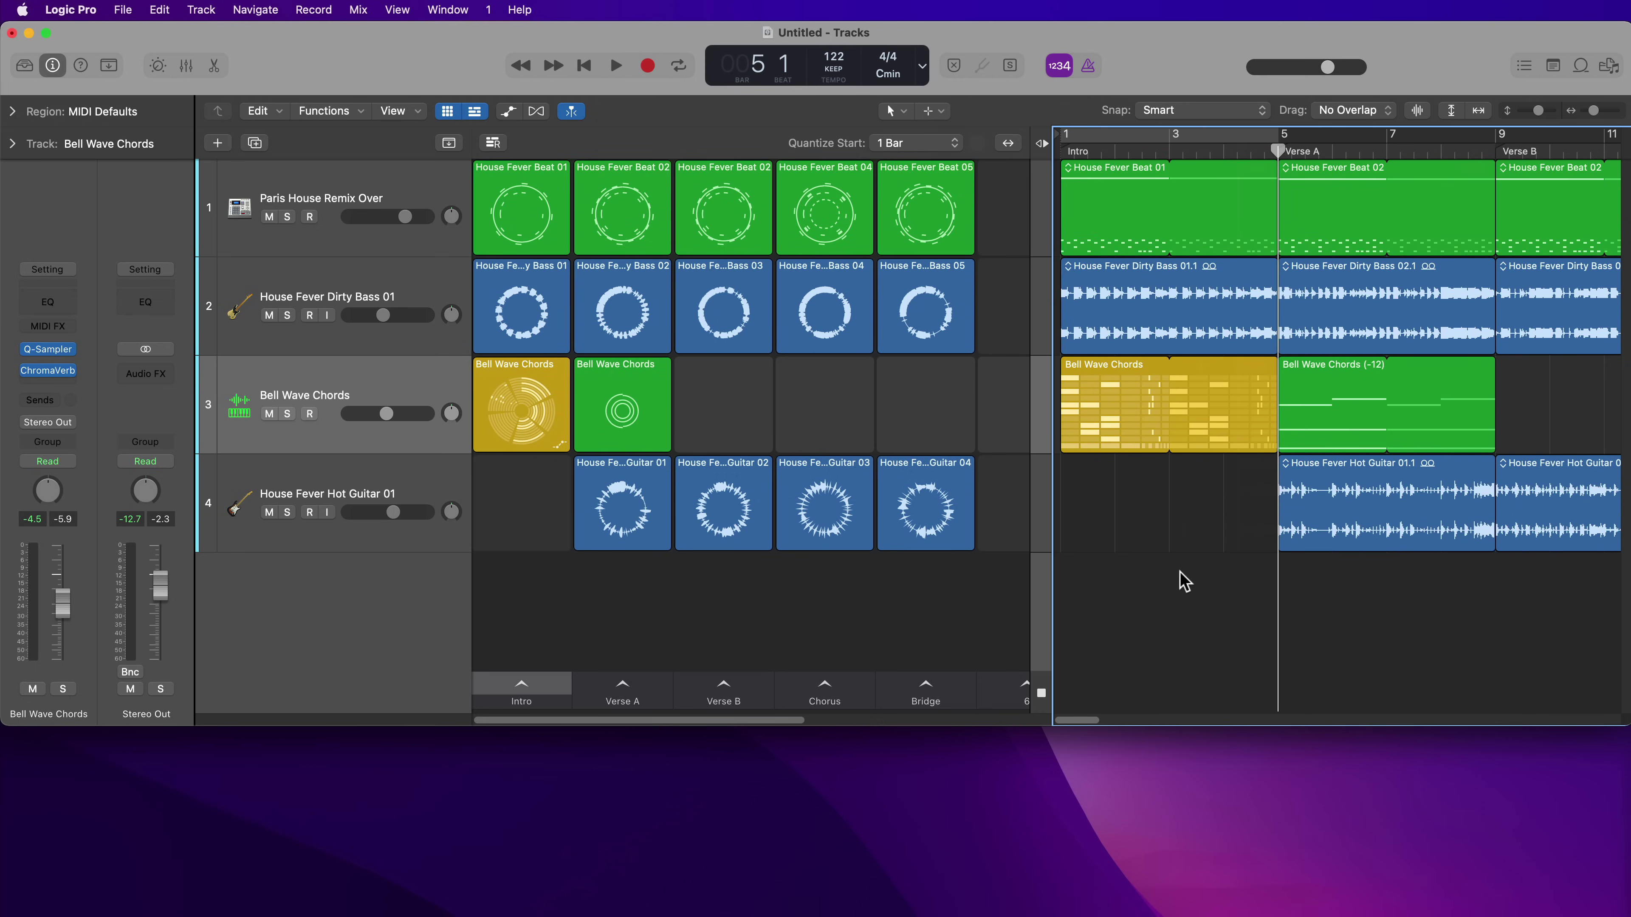
{"action": "left_click", "coordinate": [553, 703]}
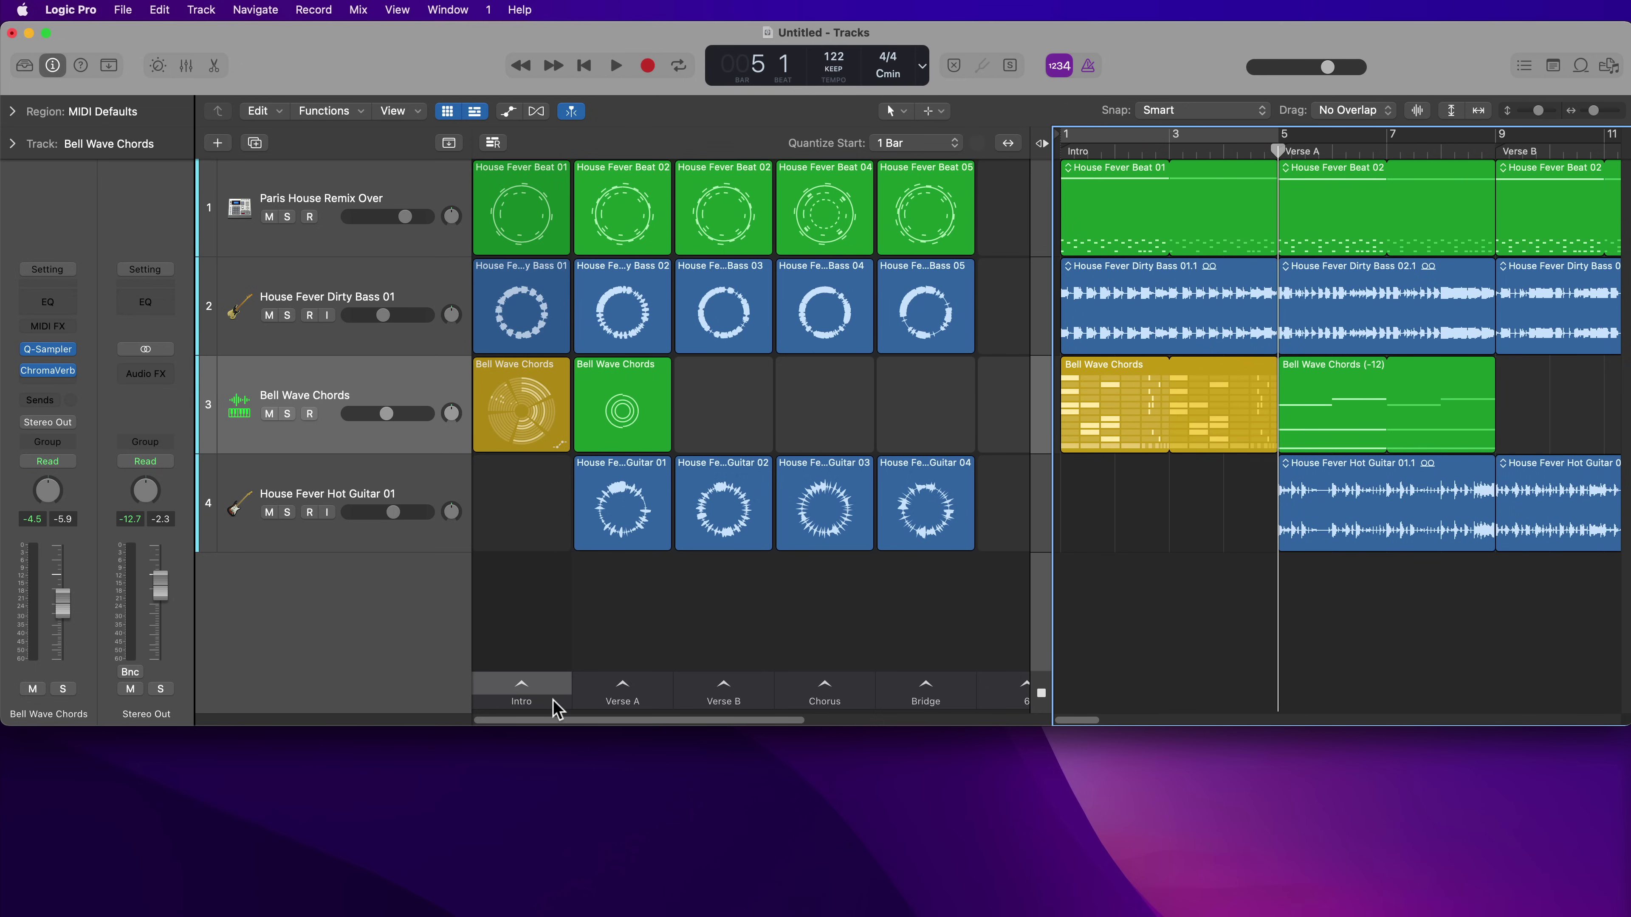
{"action": "right_click", "coordinate": [553, 702]}
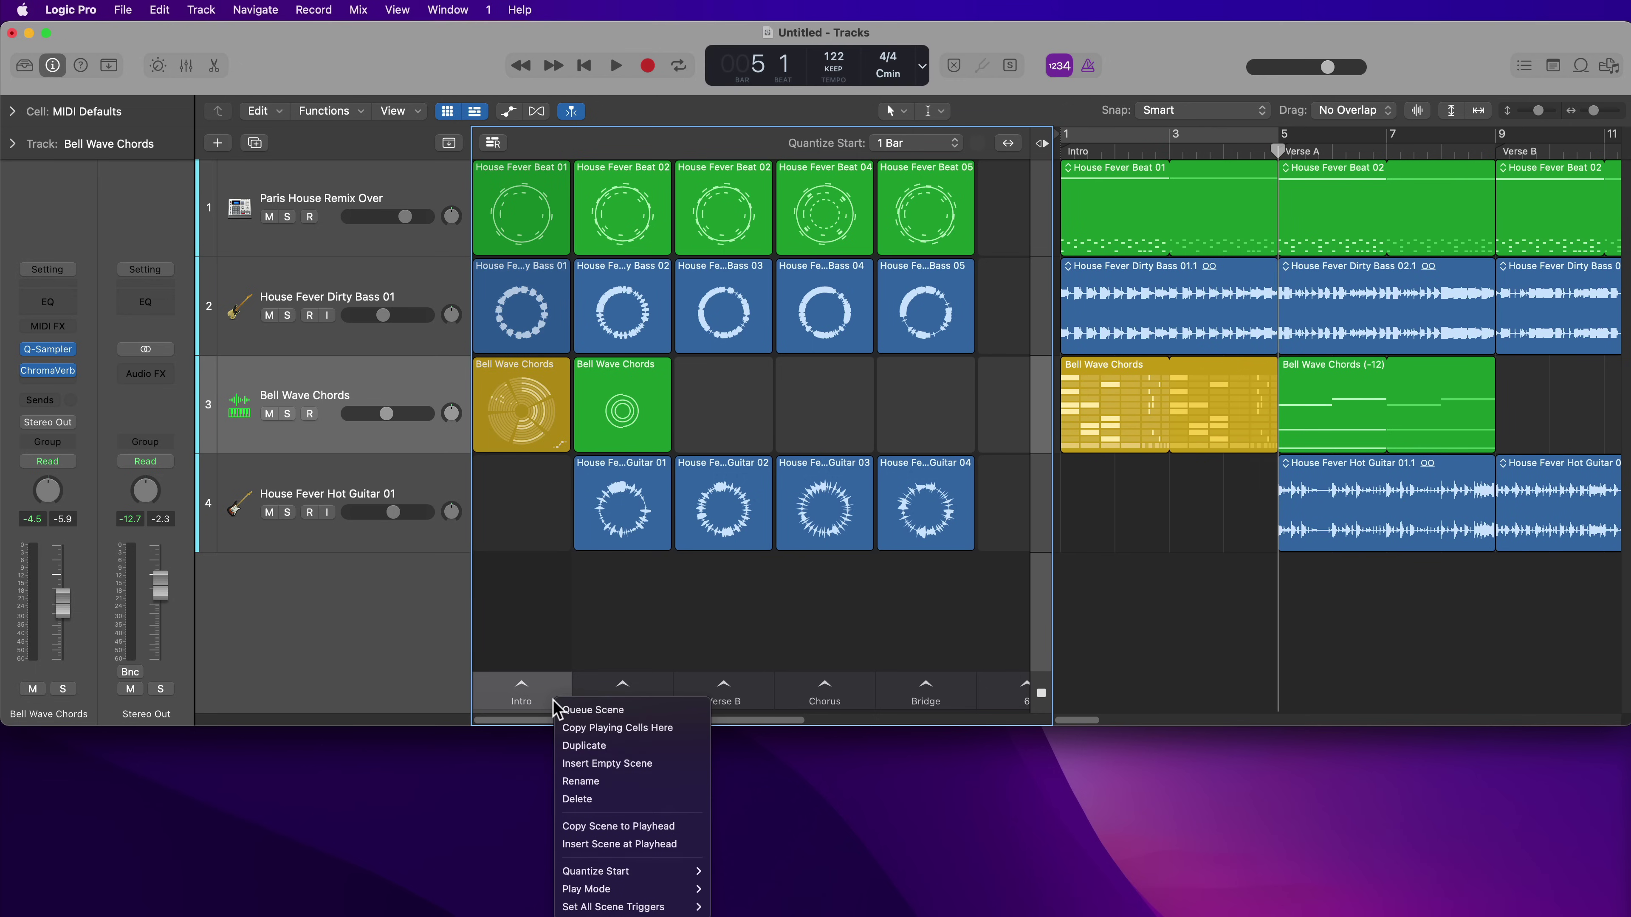
{"action": "left_click", "coordinate": [648, 825]}
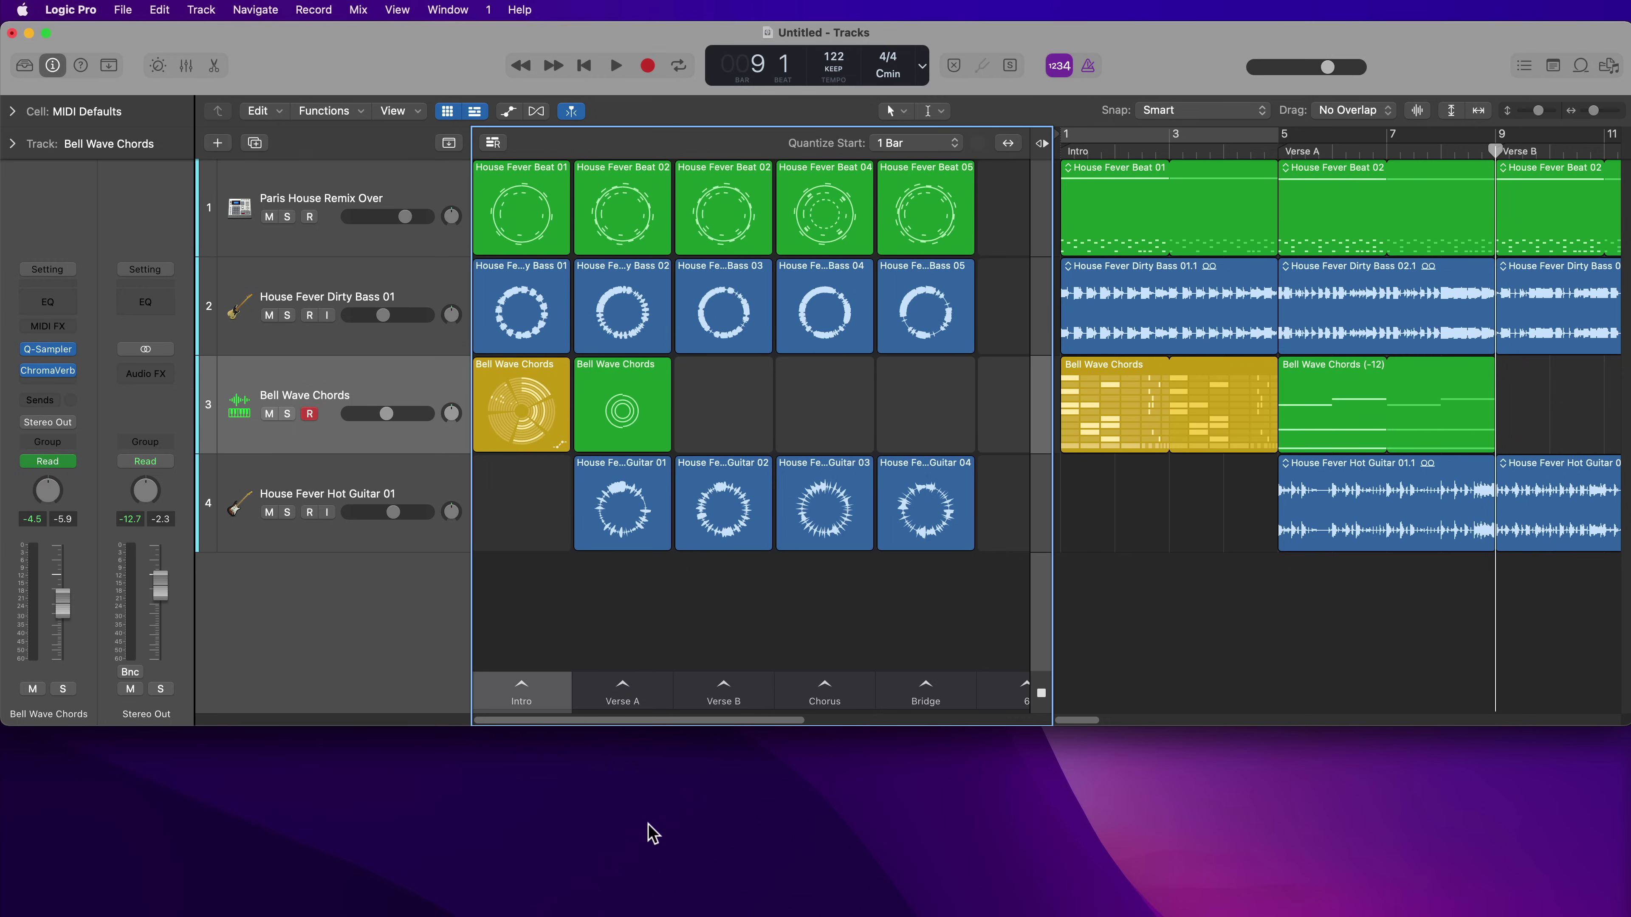
{"action": "key", "text": "comma"}
{"action": "key", "text": "comma"}
{"action": "key", "text": "comma"}
{"action": "key", "text": "comma"}
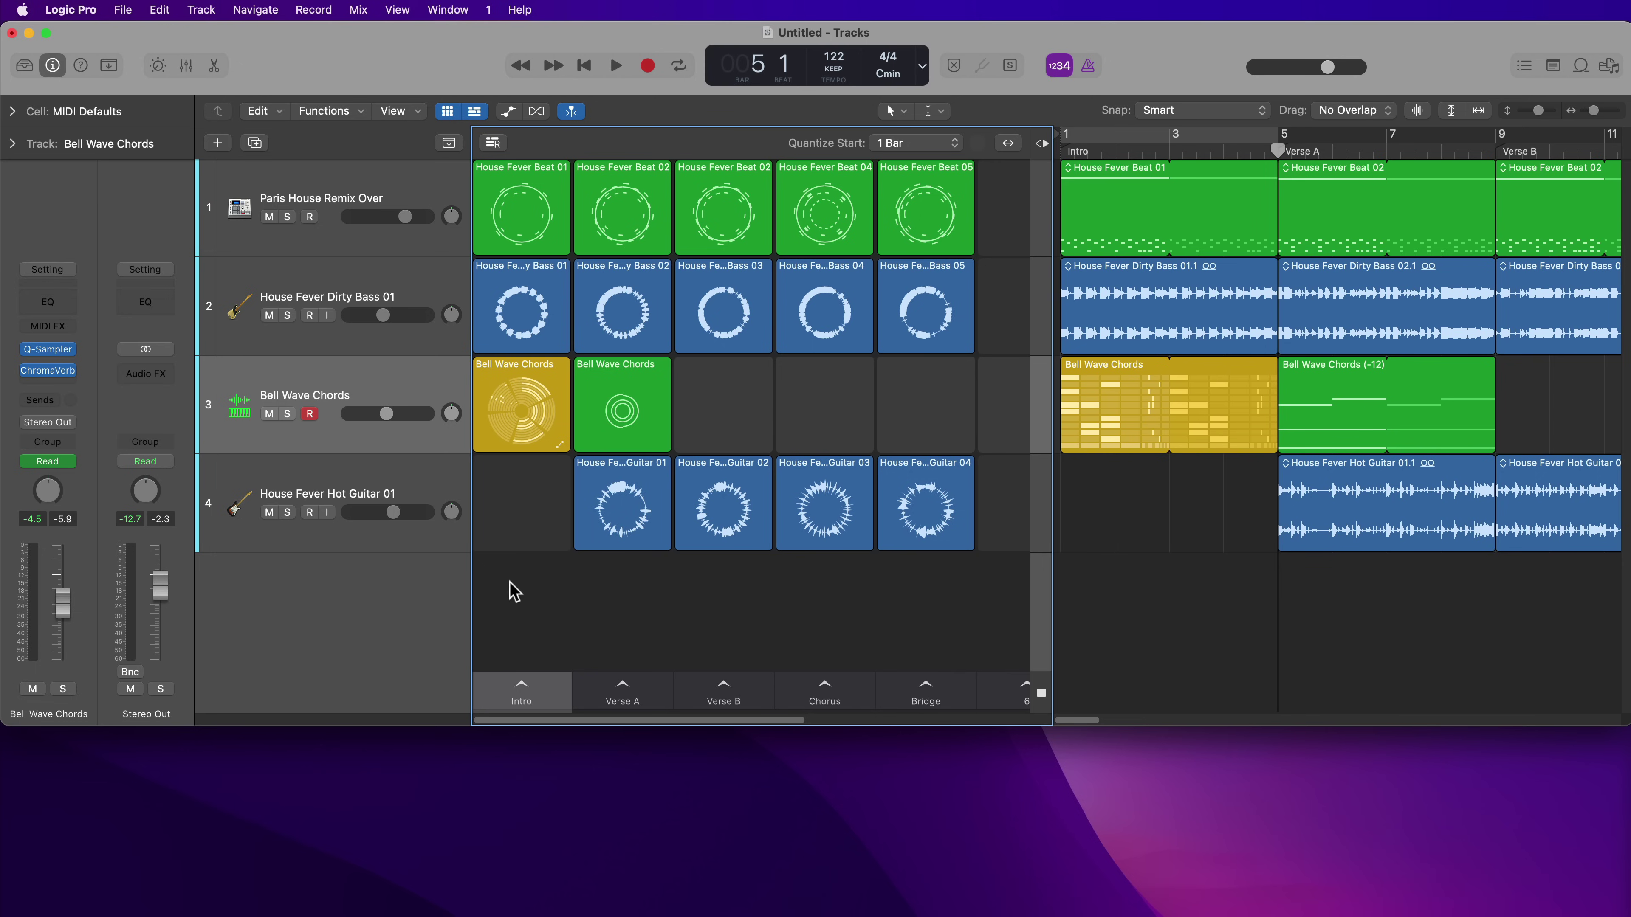
Insert an Intro scene at bar 5, shifting later sections right, and fill the screen.
{"action": "right_click", "coordinate": [557, 695]}
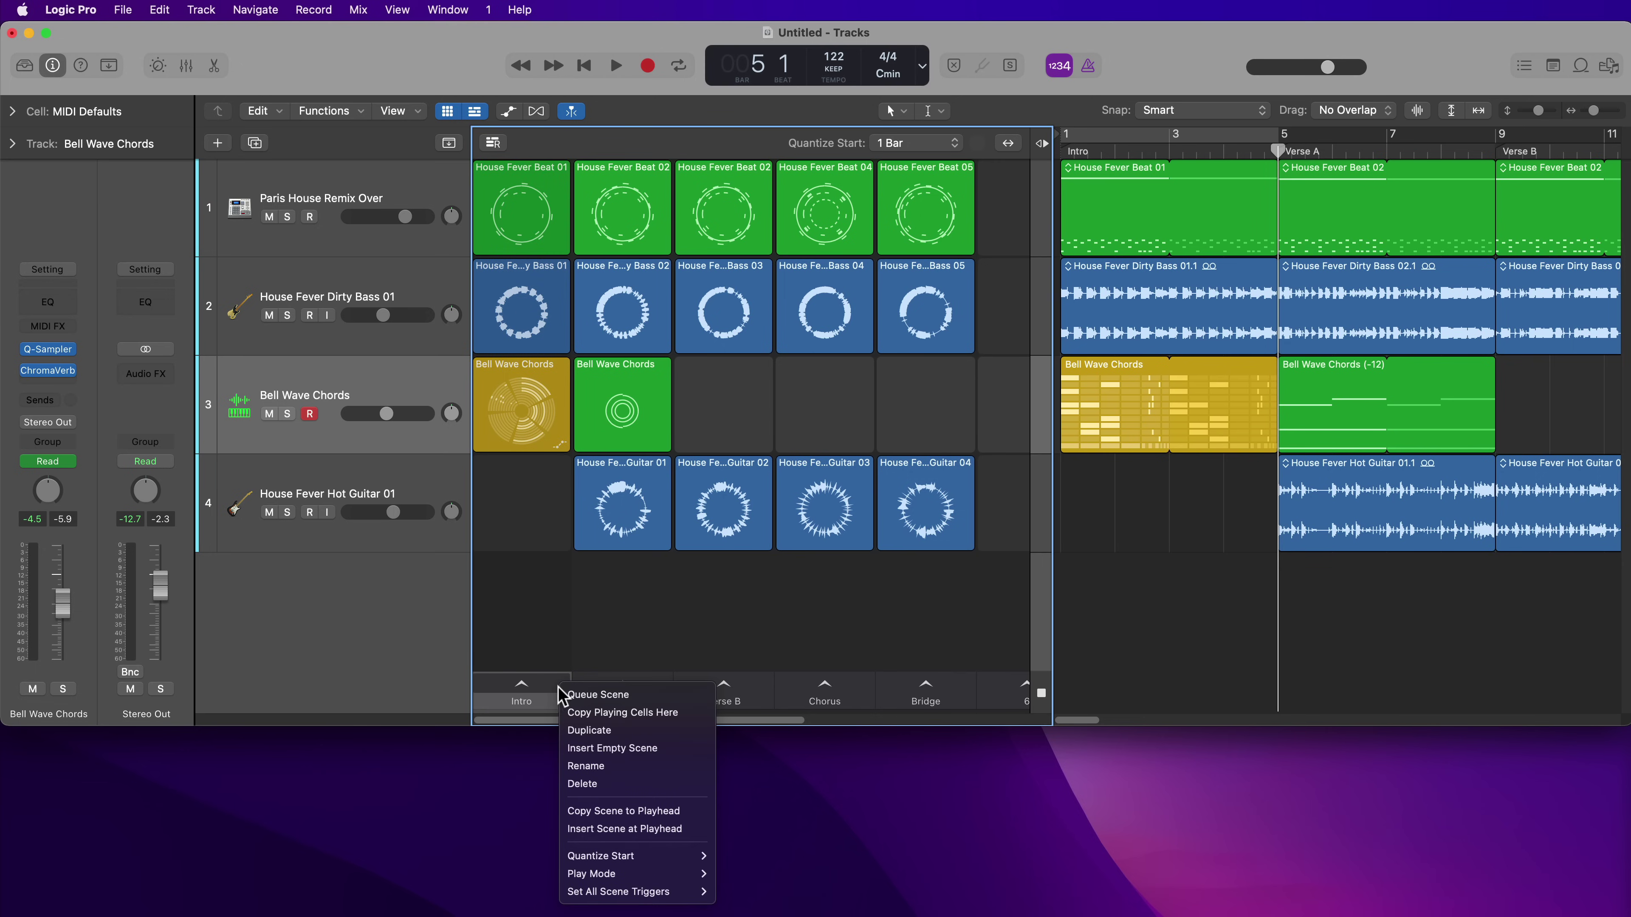
{"action": "left_click", "coordinate": [645, 830]}
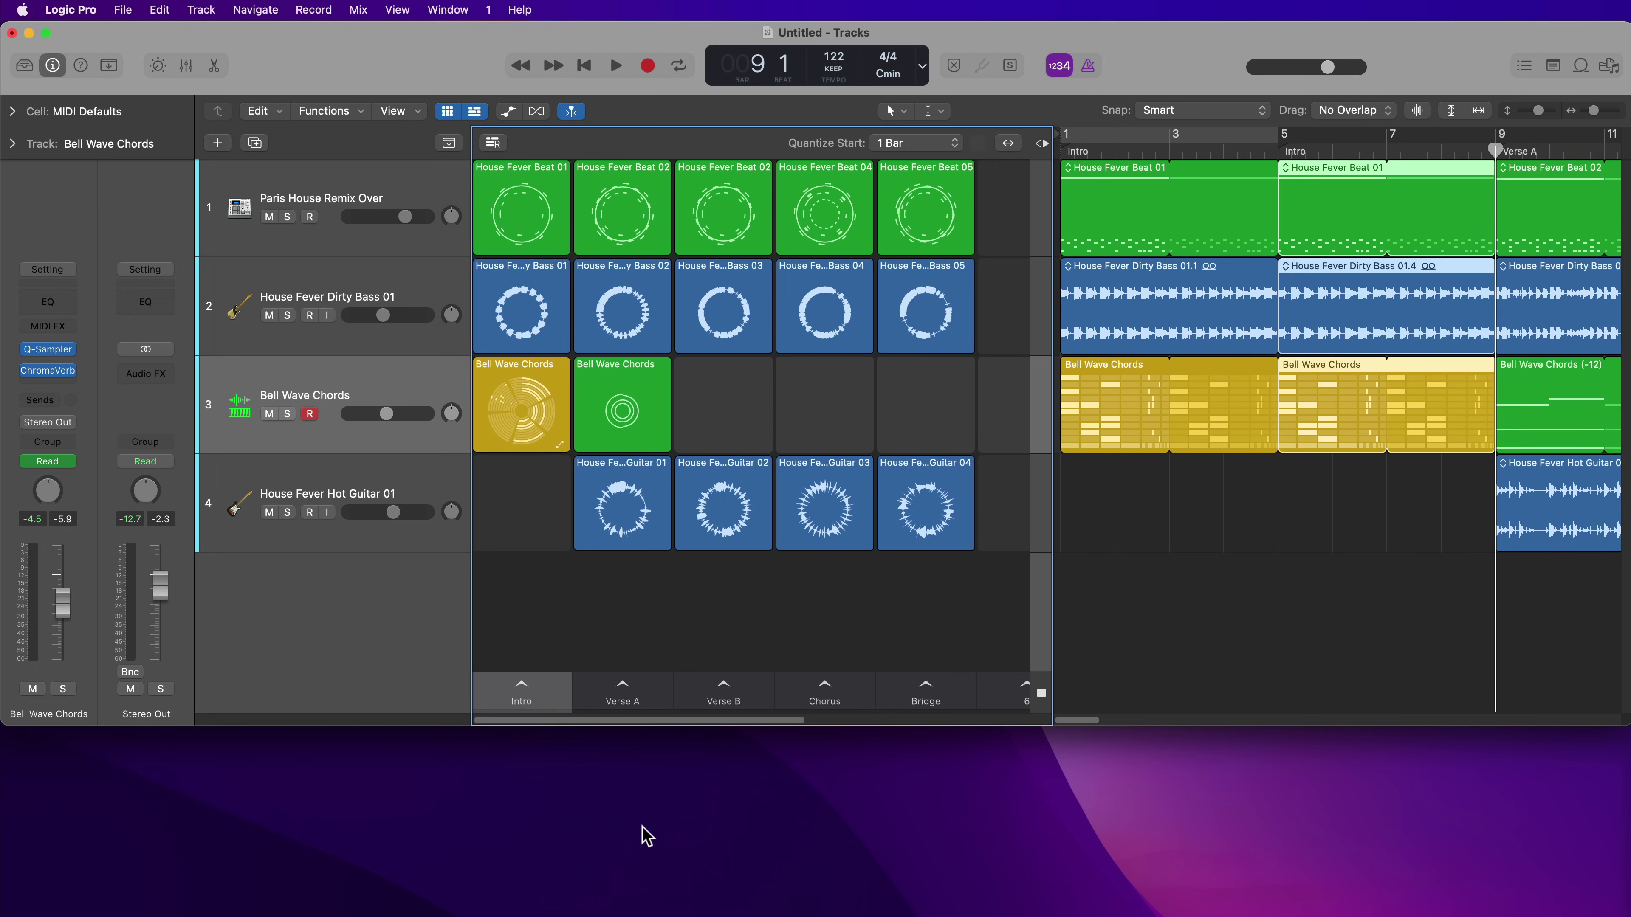
{"action": "scroll", "coordinate": [1322, 654], "scroll_direction": "down", "scroll_amount": 8}
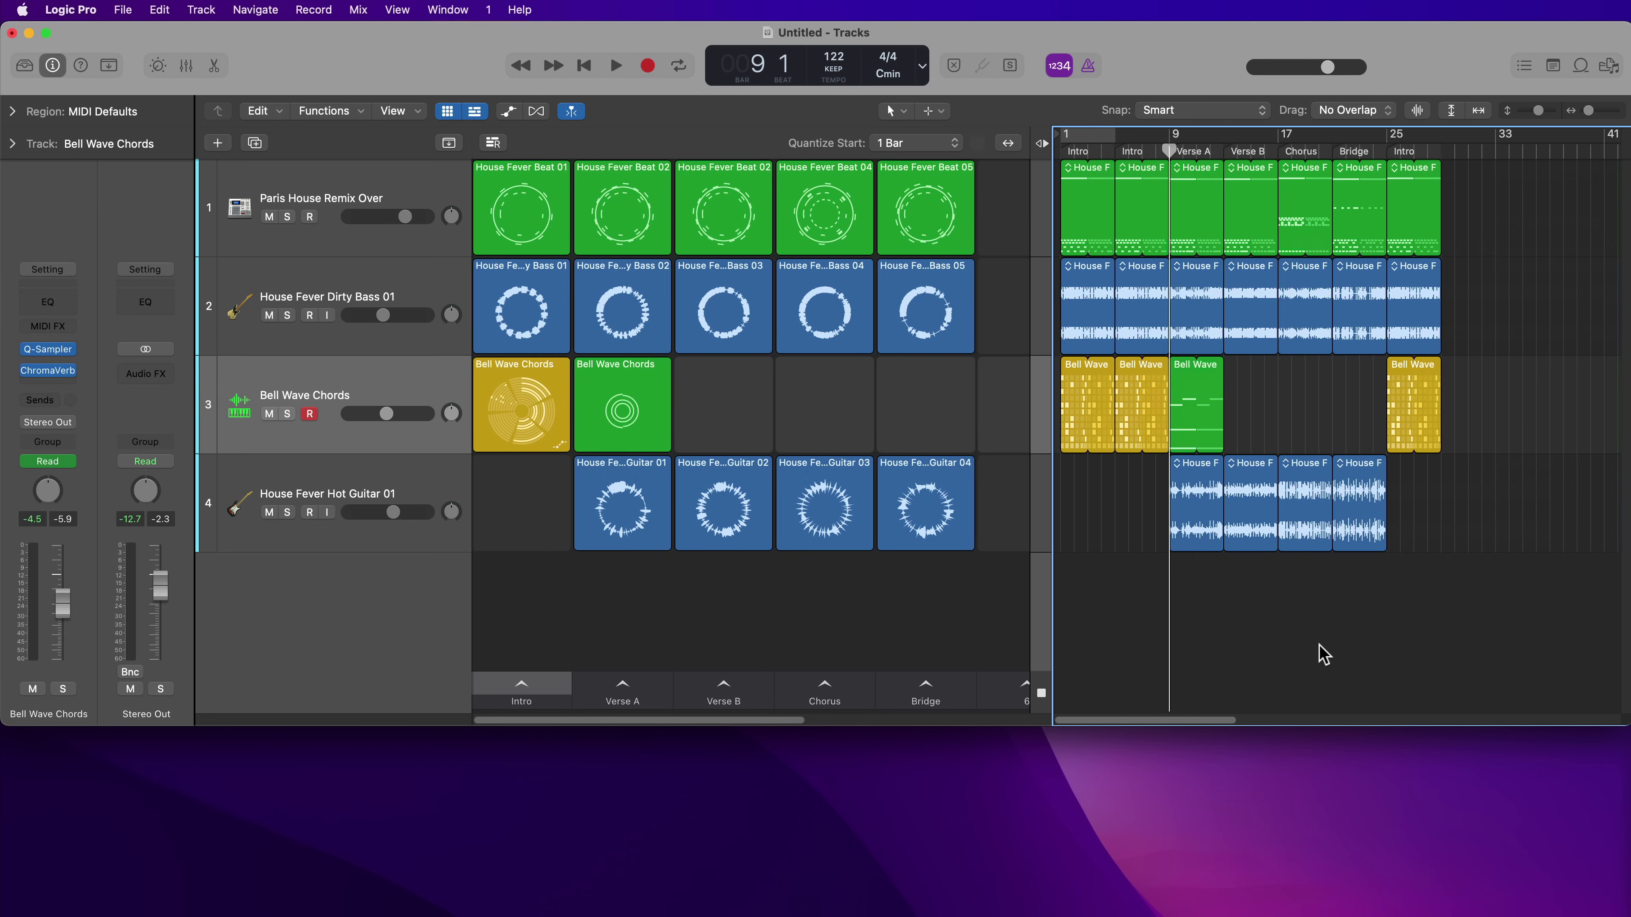
{"action": "key", "text": "ctrl+fn+f"}
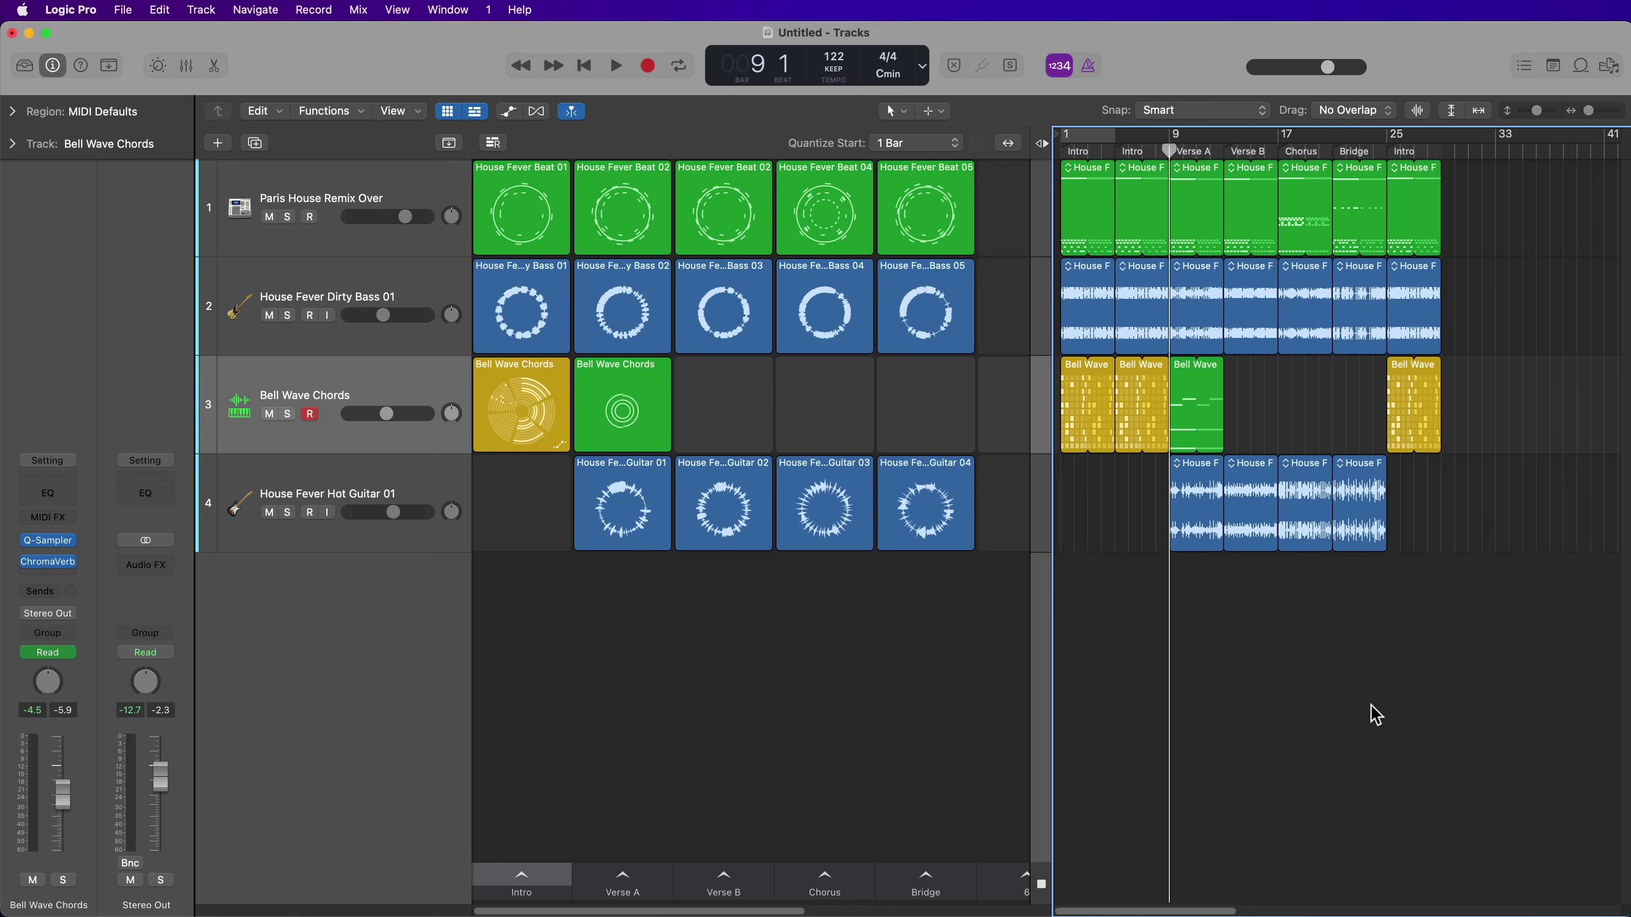
{"action": "key", "text": "Return"}
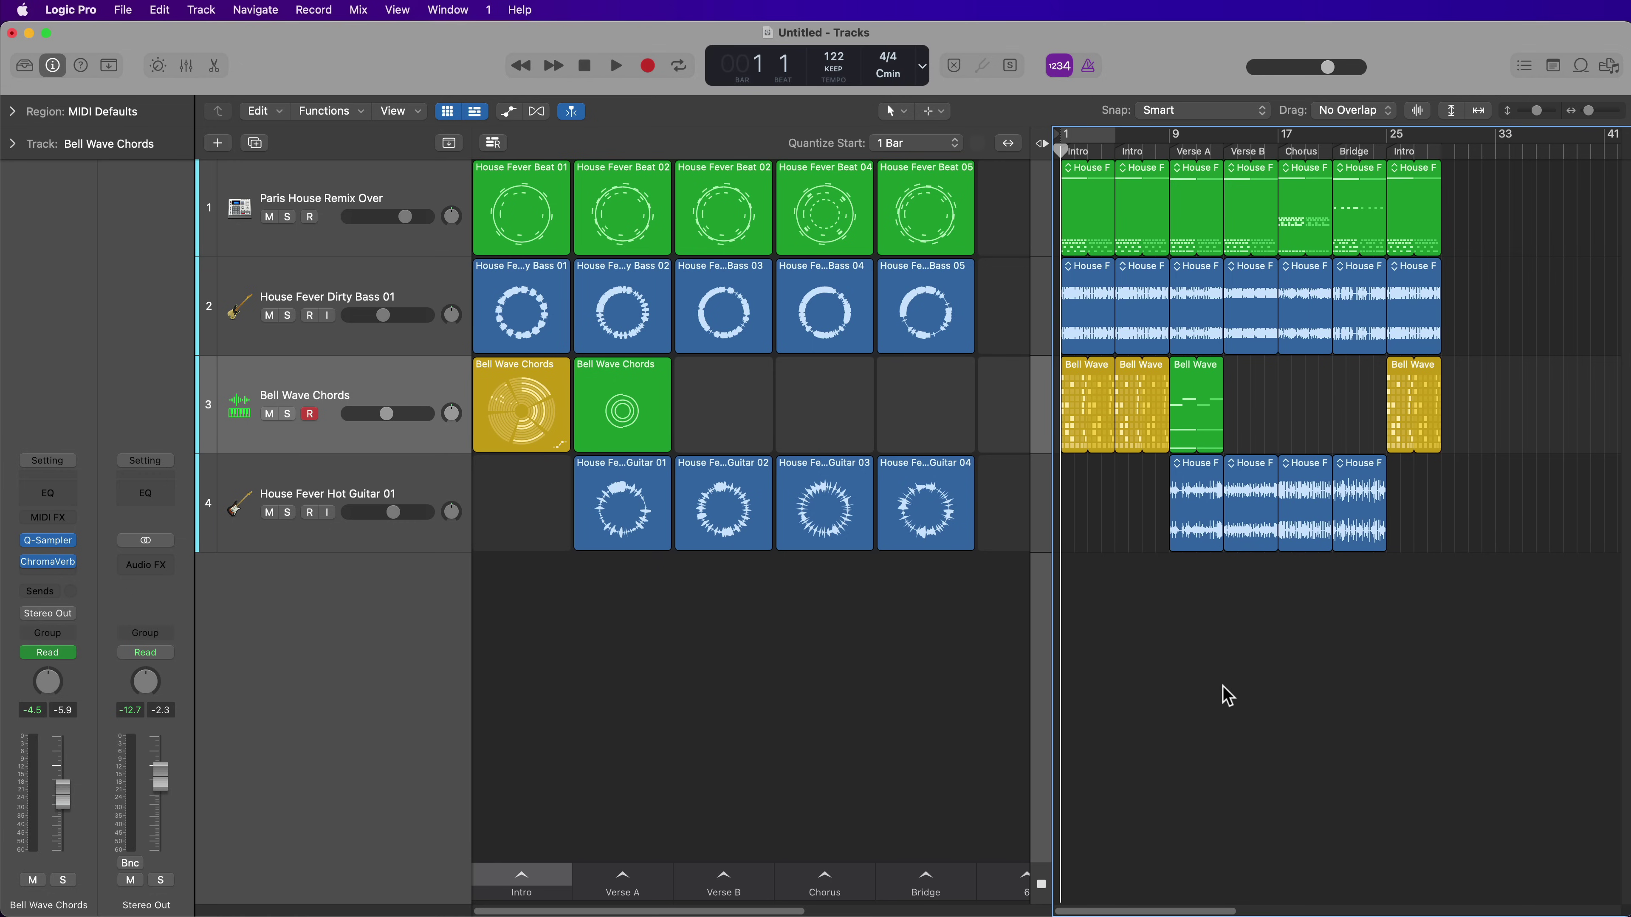
{"action": "left_click", "coordinate": [312, 416]}
{"action": "left_click", "coordinate": [1041, 144]}
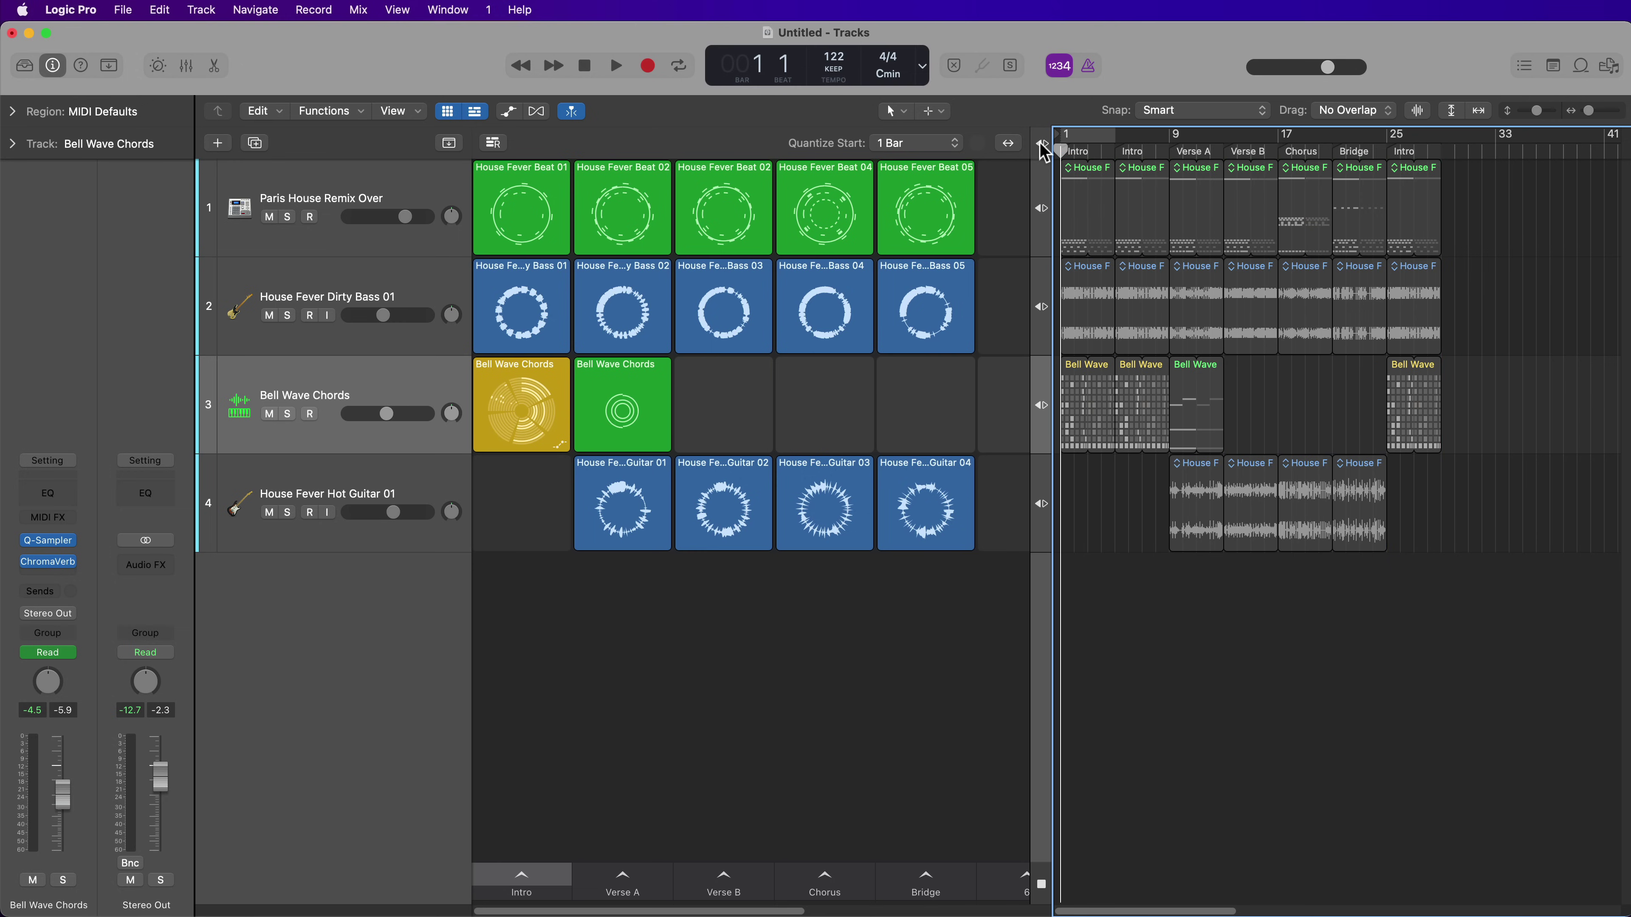
{"action": "left_click", "coordinate": [1042, 145]}
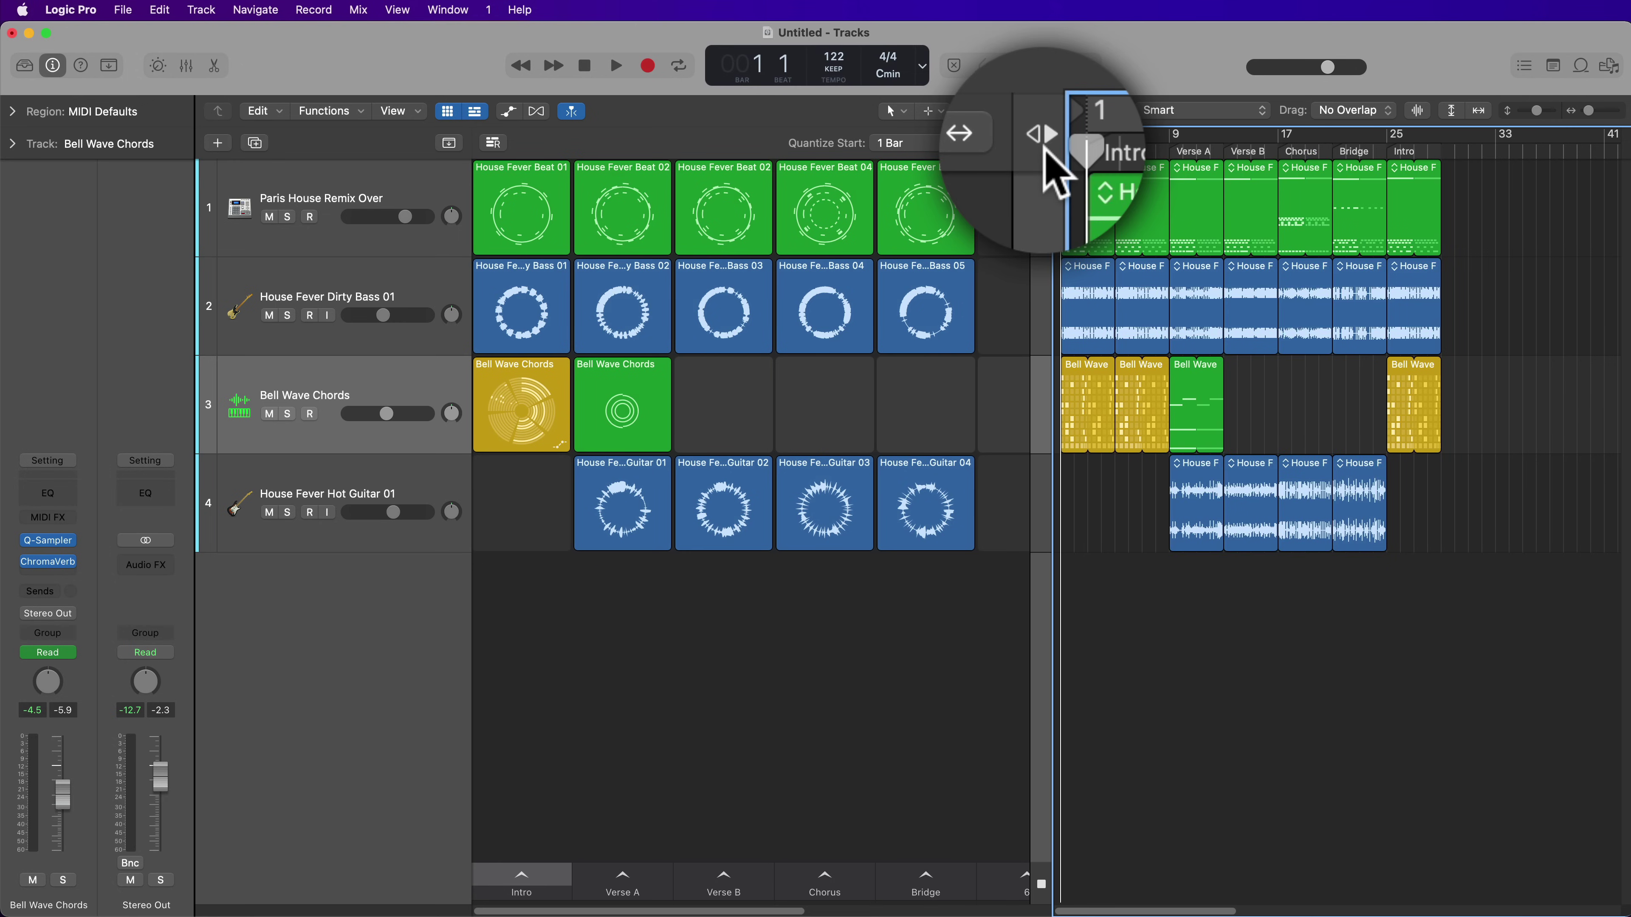
{"action": "left_click", "coordinate": [1044, 149]}
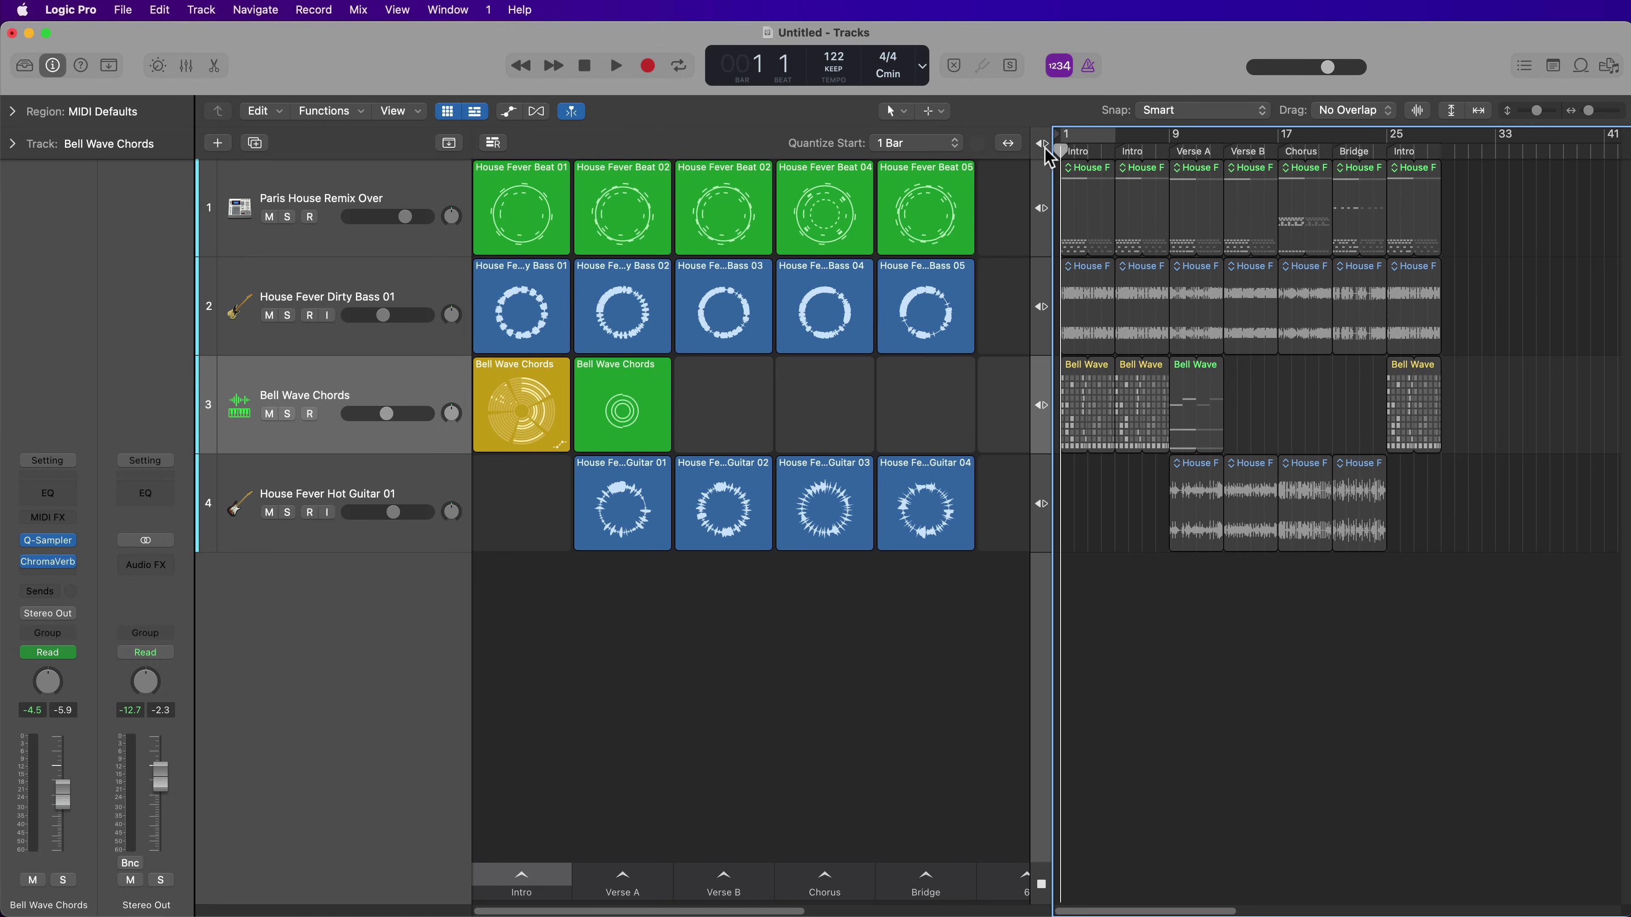
{"action": "left_click", "coordinate": [1044, 148]}
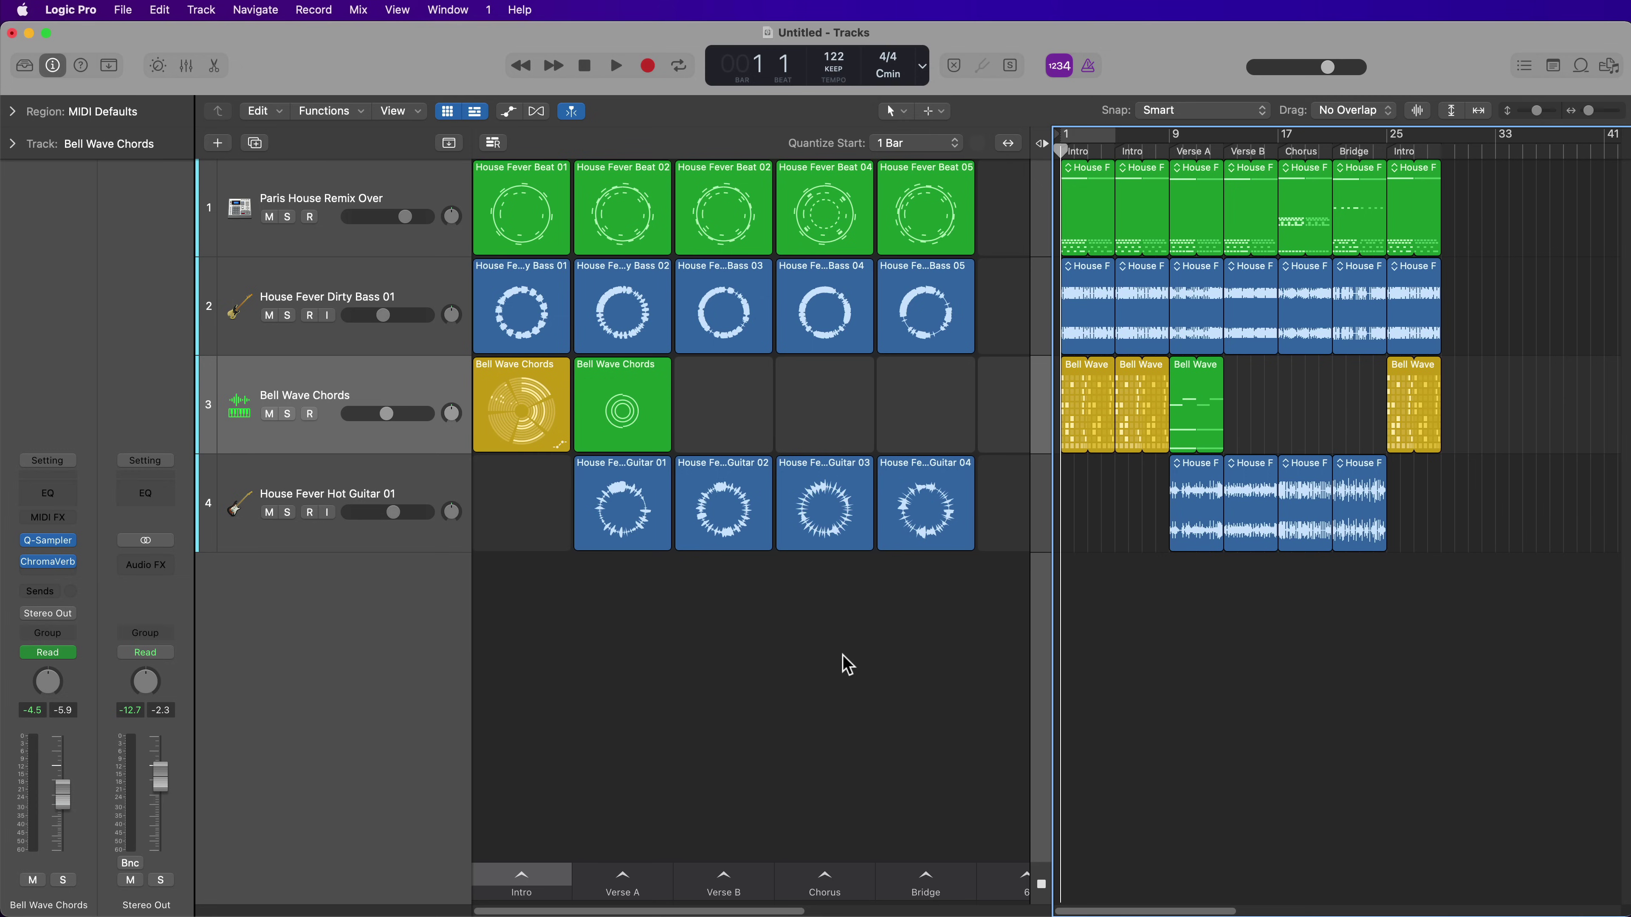
Hide the Live Loops grid, zoom to fit, and play through Verse A into the Chorus before stopping.
{"action": "key", "text": "alt+b"}
{"action": "key", "text": "z"}
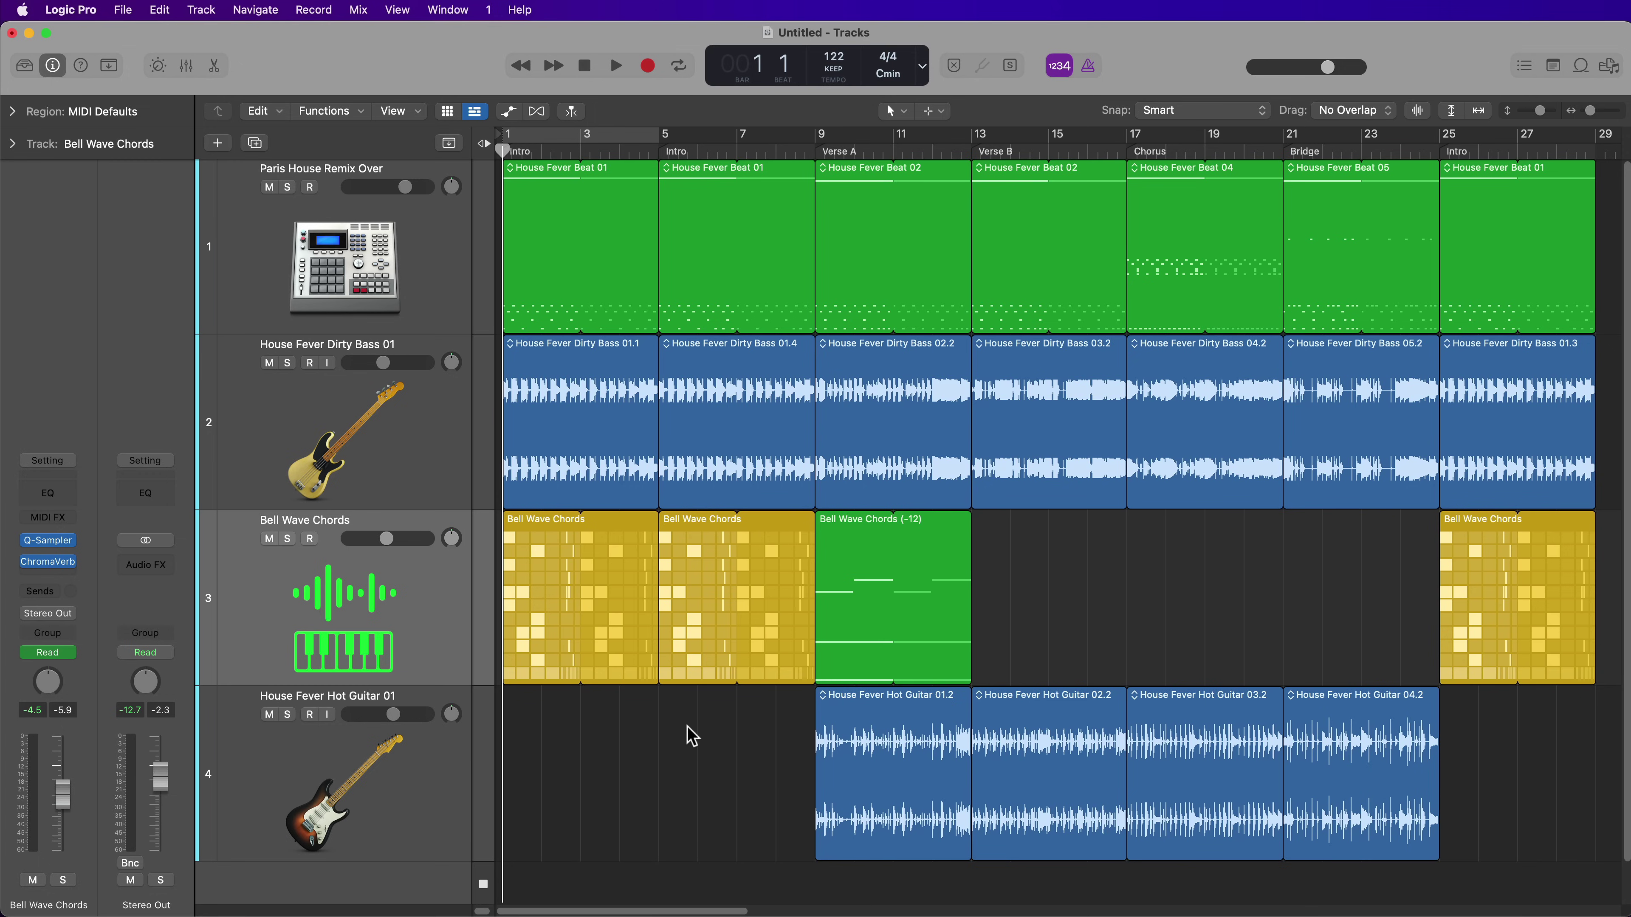
{"action": "key", "text": "space"}
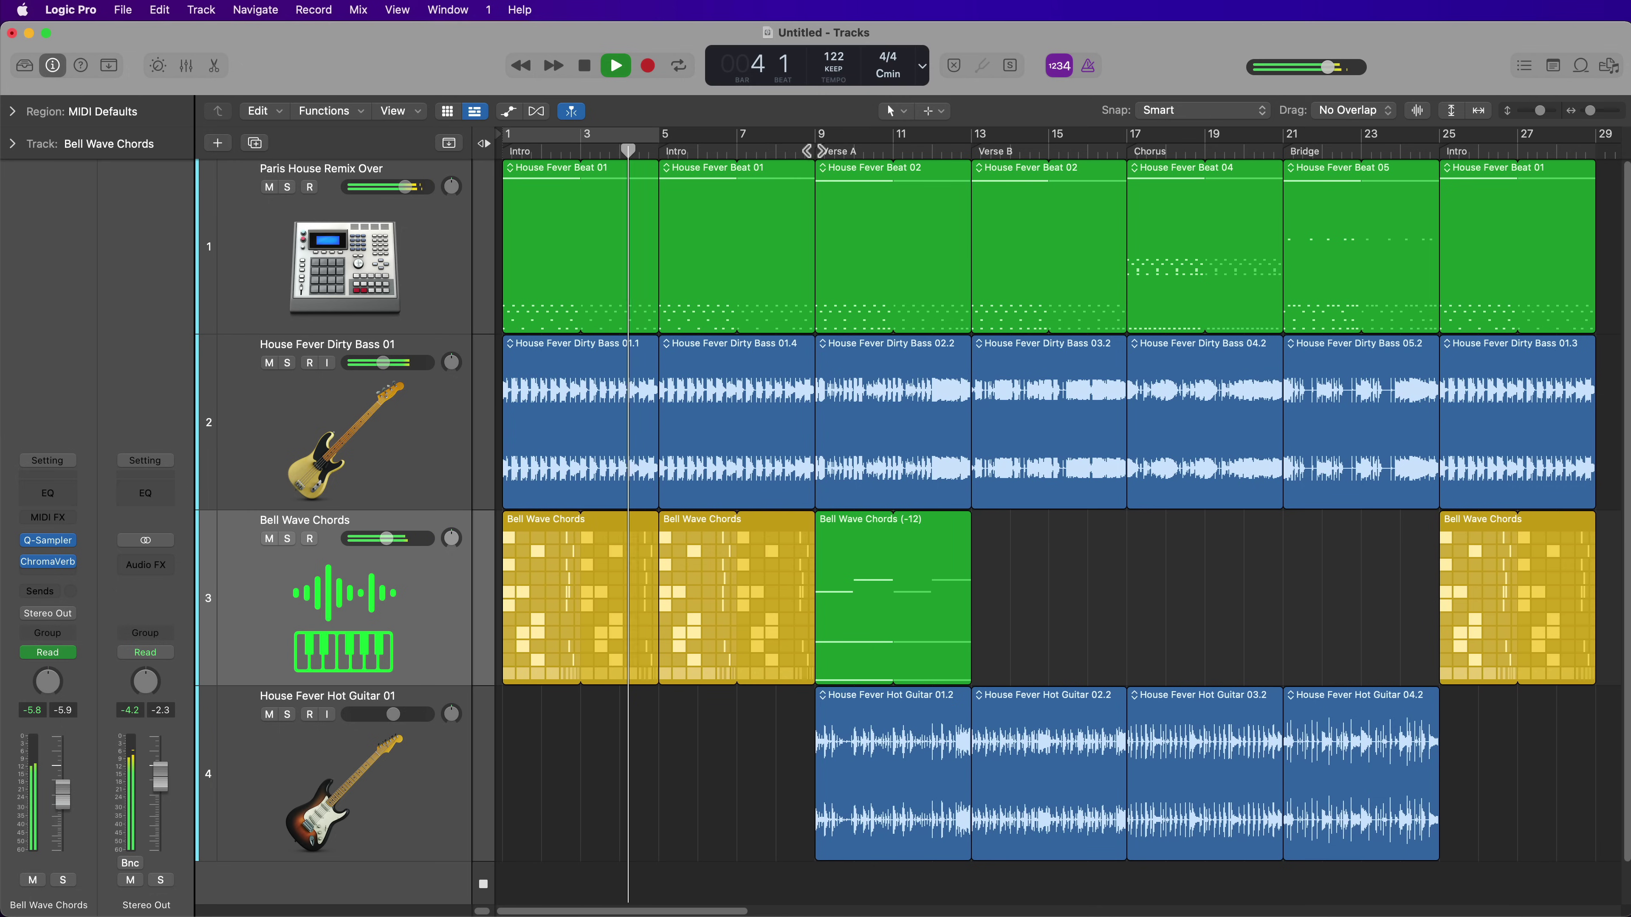
{"action": "left_click", "coordinate": [814, 151]}
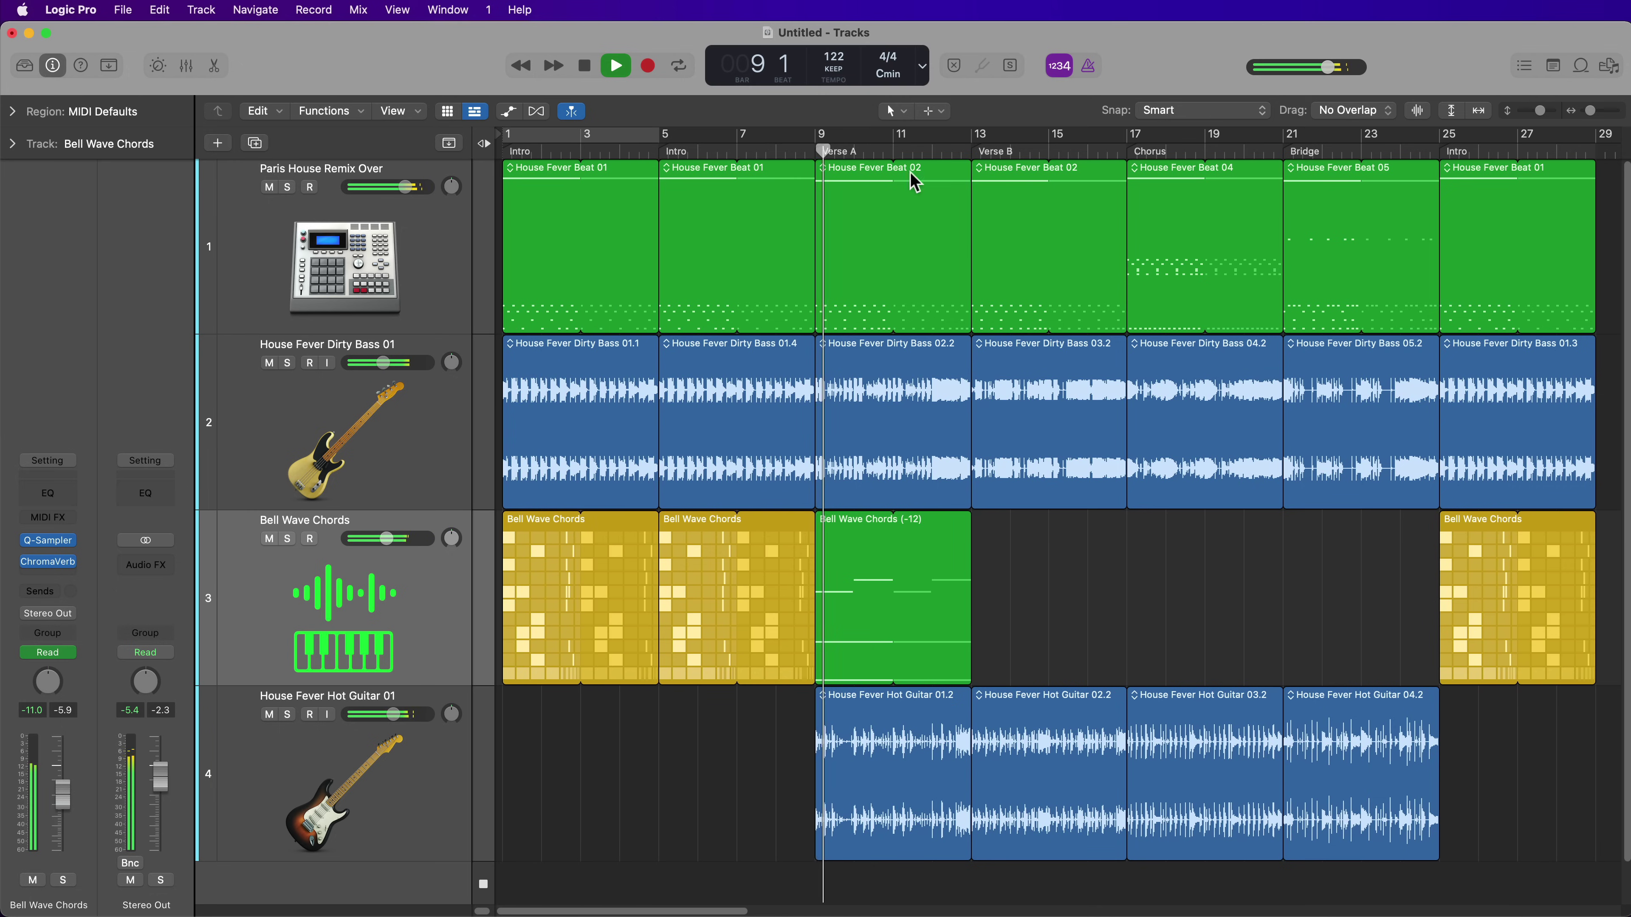
{"action": "left_click", "coordinate": [1129, 153]}
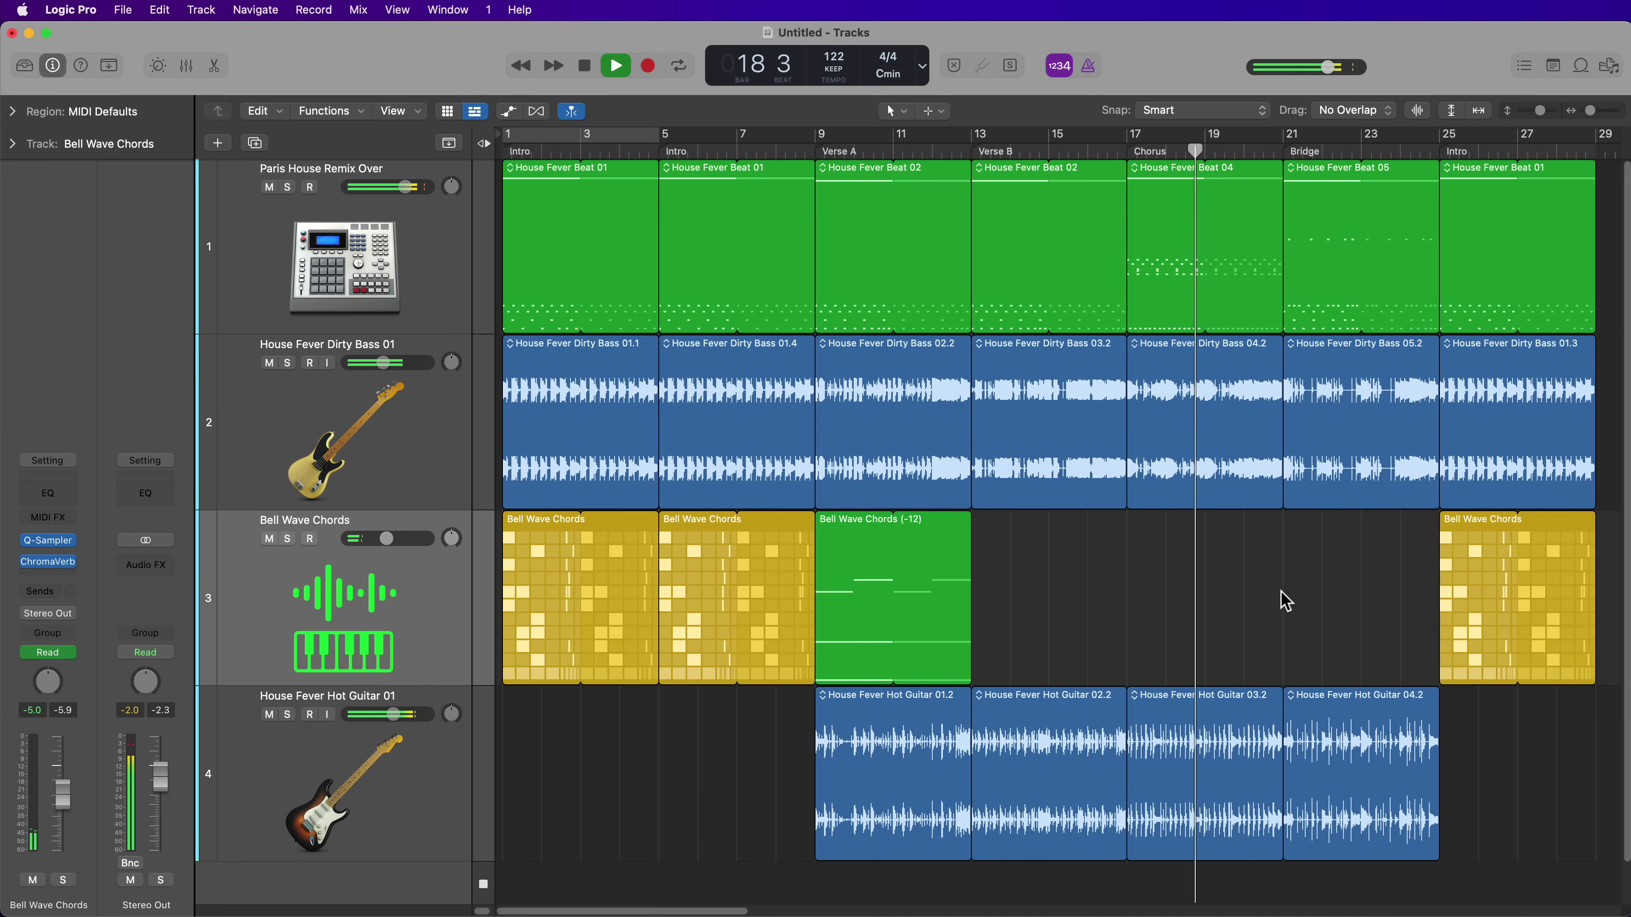
{"action": "key", "text": "space"}
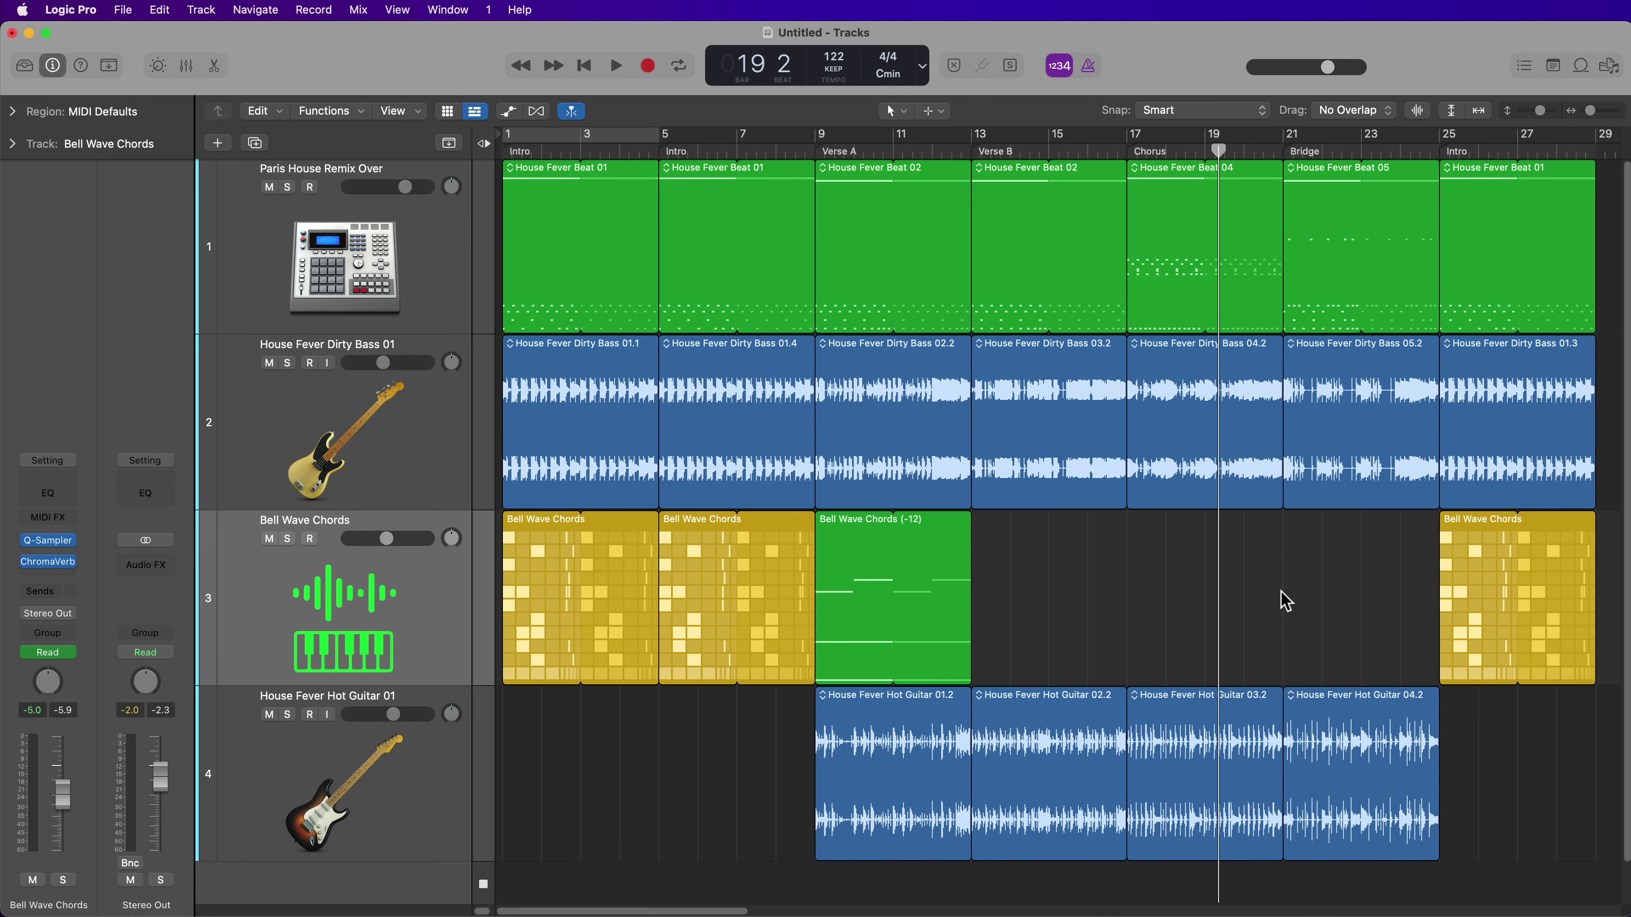
Switch back from the tracks timeline to the full Live Loops grid.
{"action": "key", "text": "alt+b"}
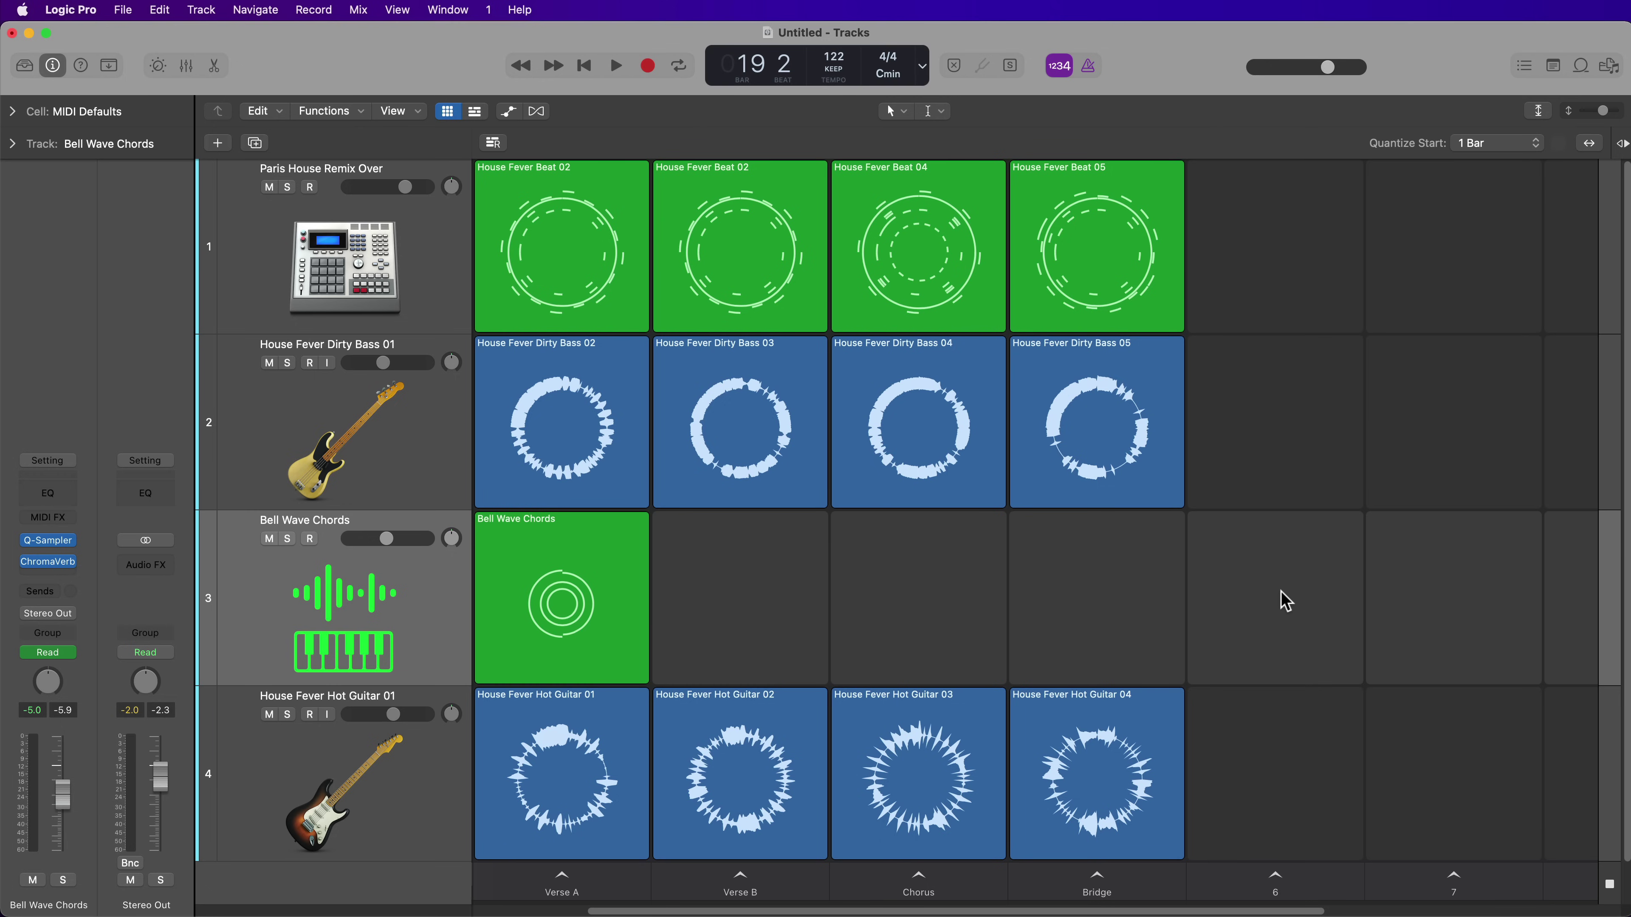